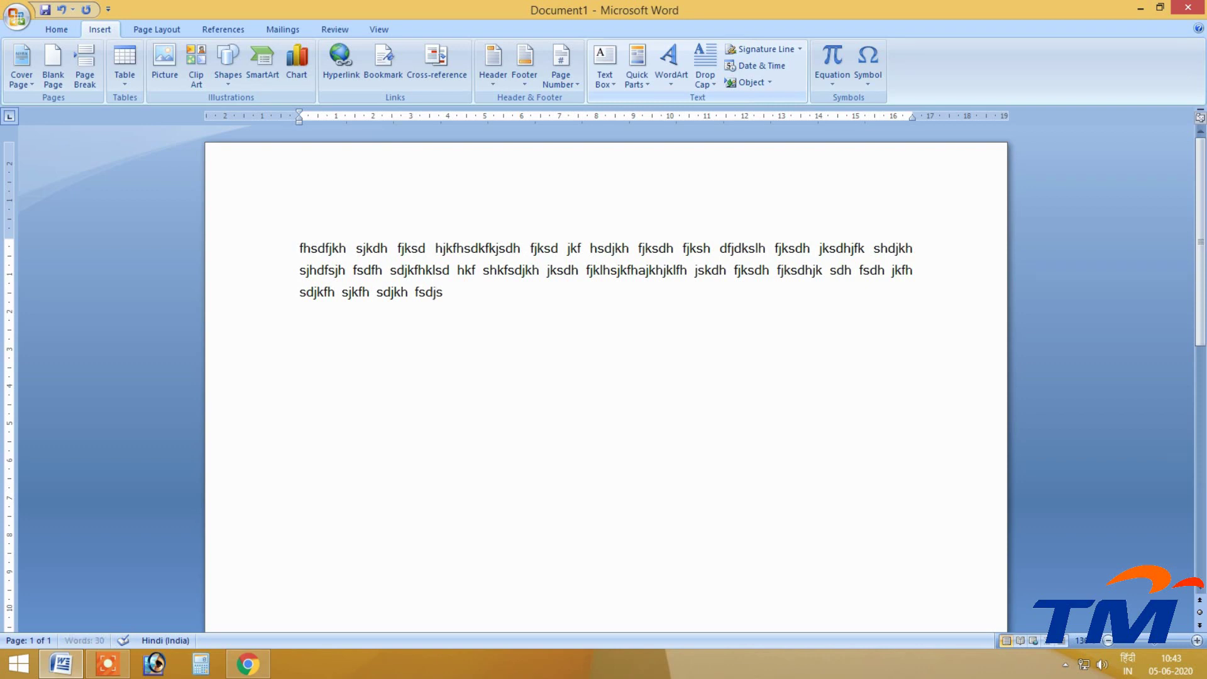
# Type more placeholder text, then copy a block and paste it to fill the page.
pyautogui.write('sdjfk akl jkl')
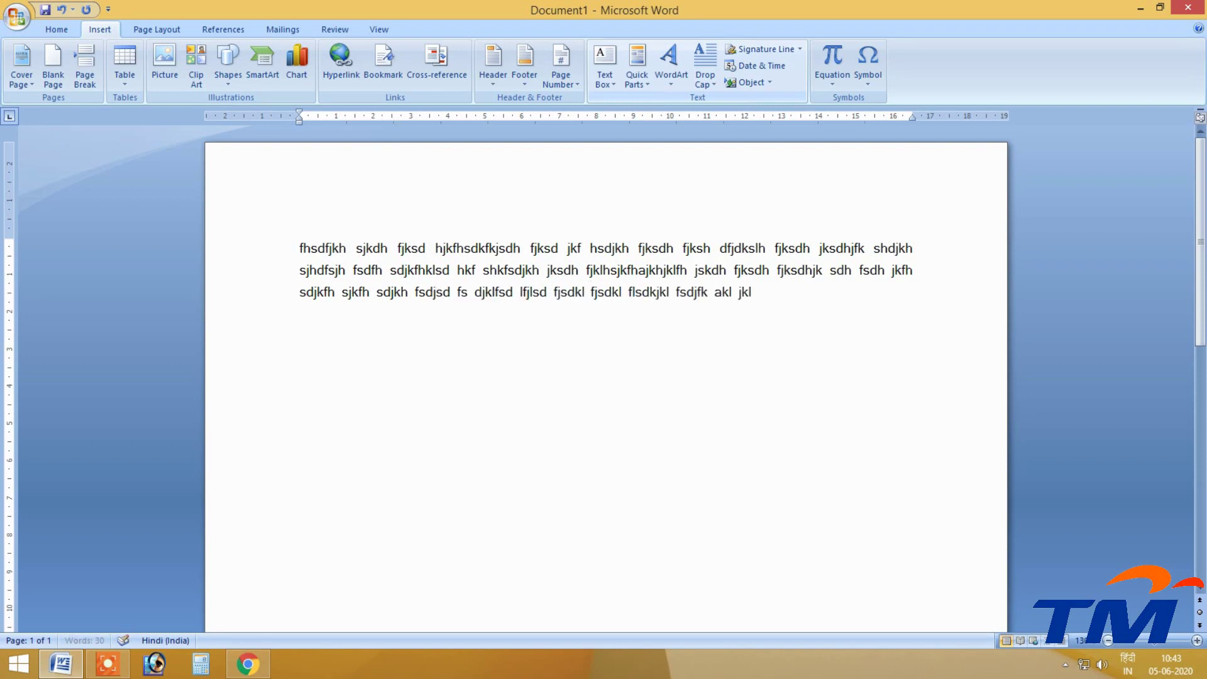
pyautogui.write('j skldfjsdklfj klsdj klsjf sjfklsd jlf sdkfjklsd jklsjkl')
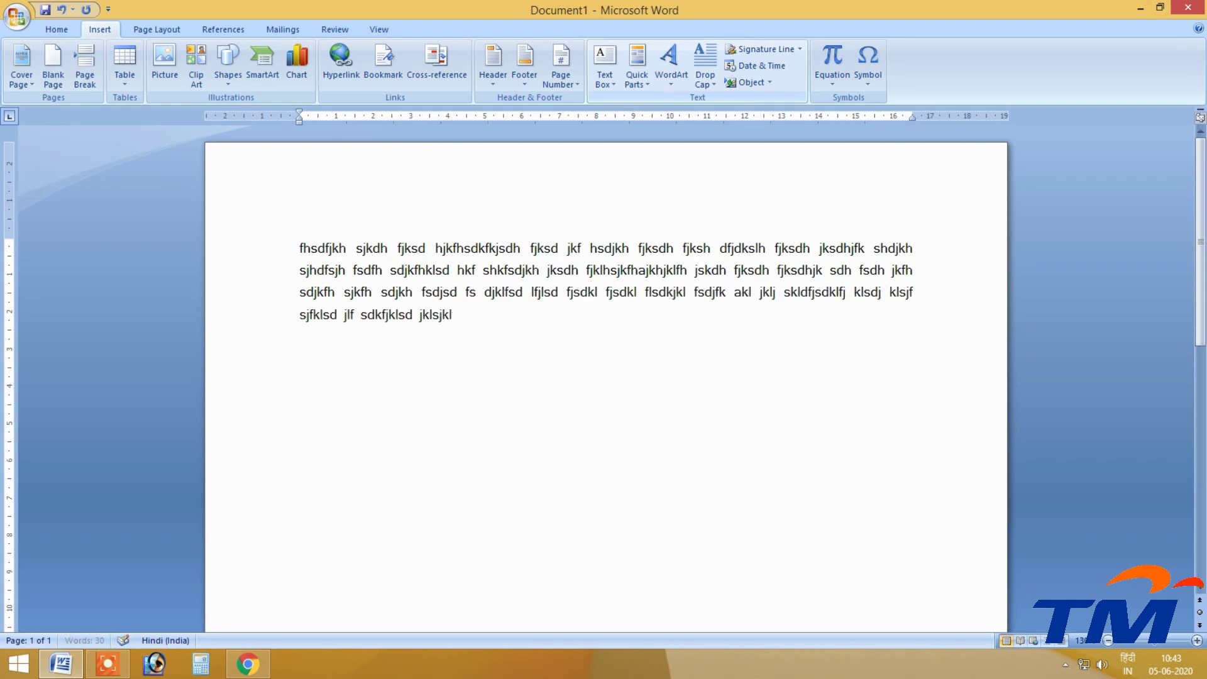
pyautogui.write('f jskldfj klsd jfklsdj fkljsdkl fjsdklfjlsdfsdj fsdjlf')
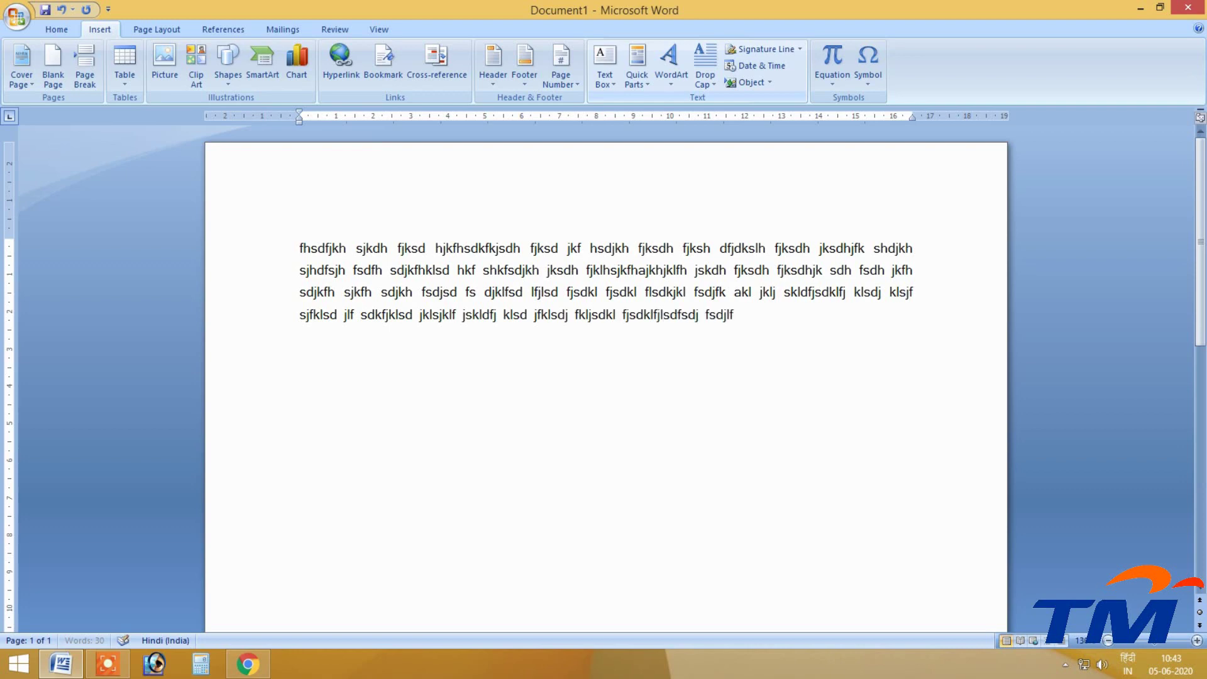
pyautogui.write('jsdkl')
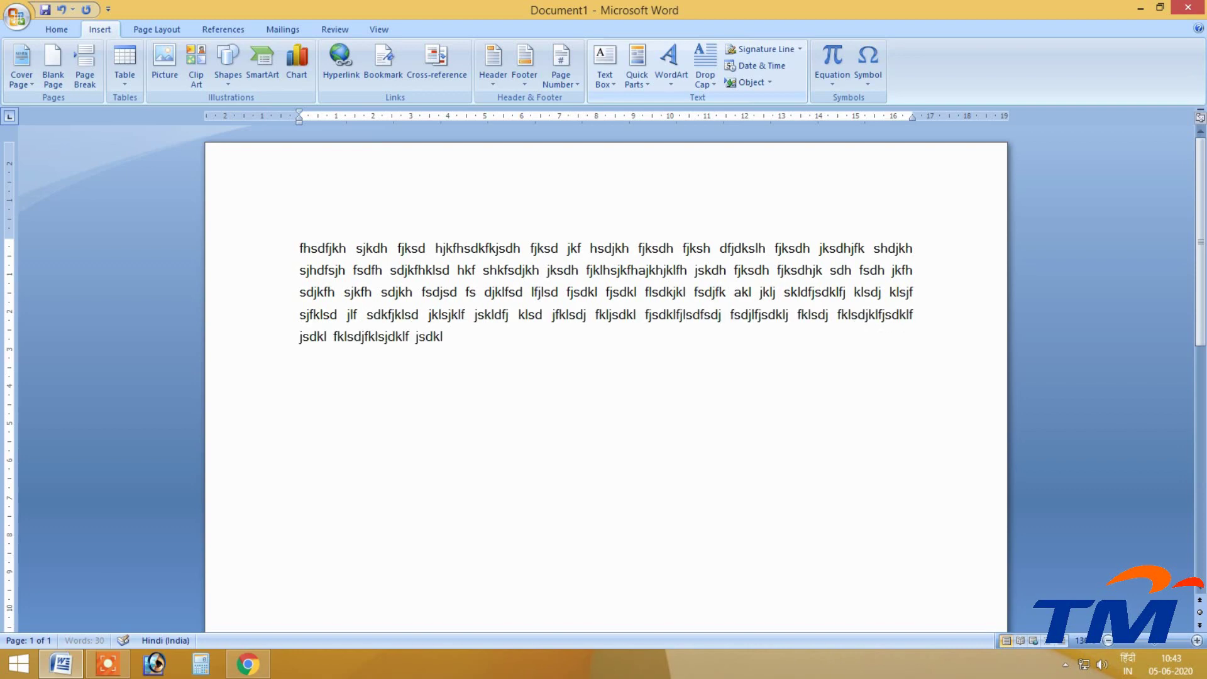
pyautogui.write('j fklsdj fklsdjklfjsdklf jsdkl fklsdjfklsjdklf jsdkljsdklfjskldj fklsd jfklsd fklsd jfkl sdjklfjskd jfklsd jfkl')
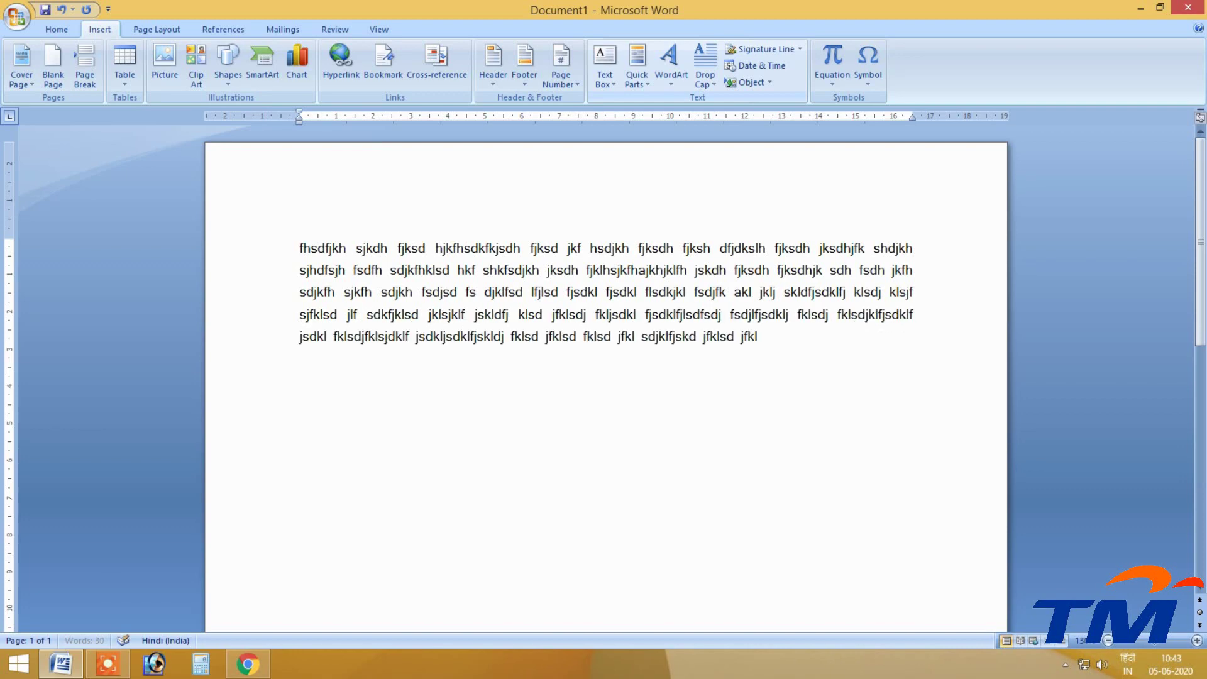
pyautogui.write('sdkljf sdjfkls djfkl')
pyautogui.press('Left')
pyautogui.press('Left')
pyautogui.press('Left')
pyautogui.press('Left')
pyautogui.press('Left')
pyautogui.press('Left')
pyautogui.press('Left')
pyautogui.press('Left')
pyautogui.press('Left')
pyautogui.press('Left')
pyautogui.press('Left')
pyautogui.press('Left')
pyautogui.press('Left')
pyautogui.press('Left')
pyautogui.press('Left')
pyautogui.press('Left')
pyautogui.press('Left')
pyautogui.press('Left')
pyautogui.press('Left')
pyautogui.press('Left')
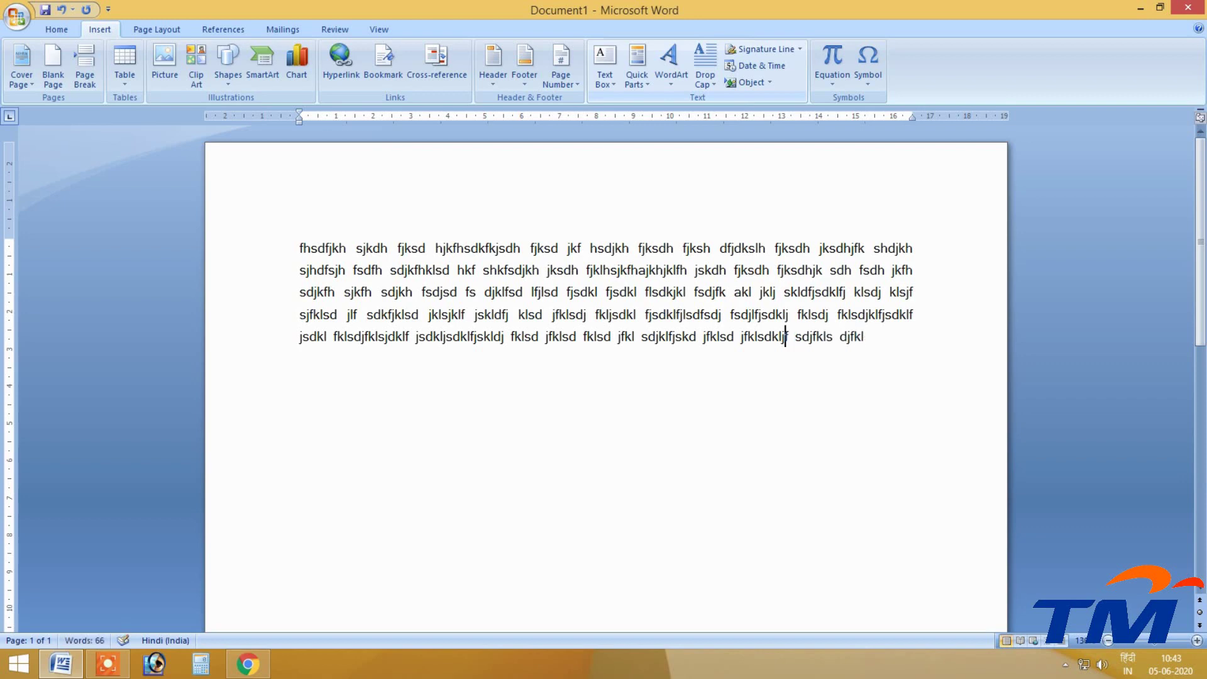
pyautogui.hotkey('shift', 'Up')
pyautogui.hotkey('shift', 'Up')
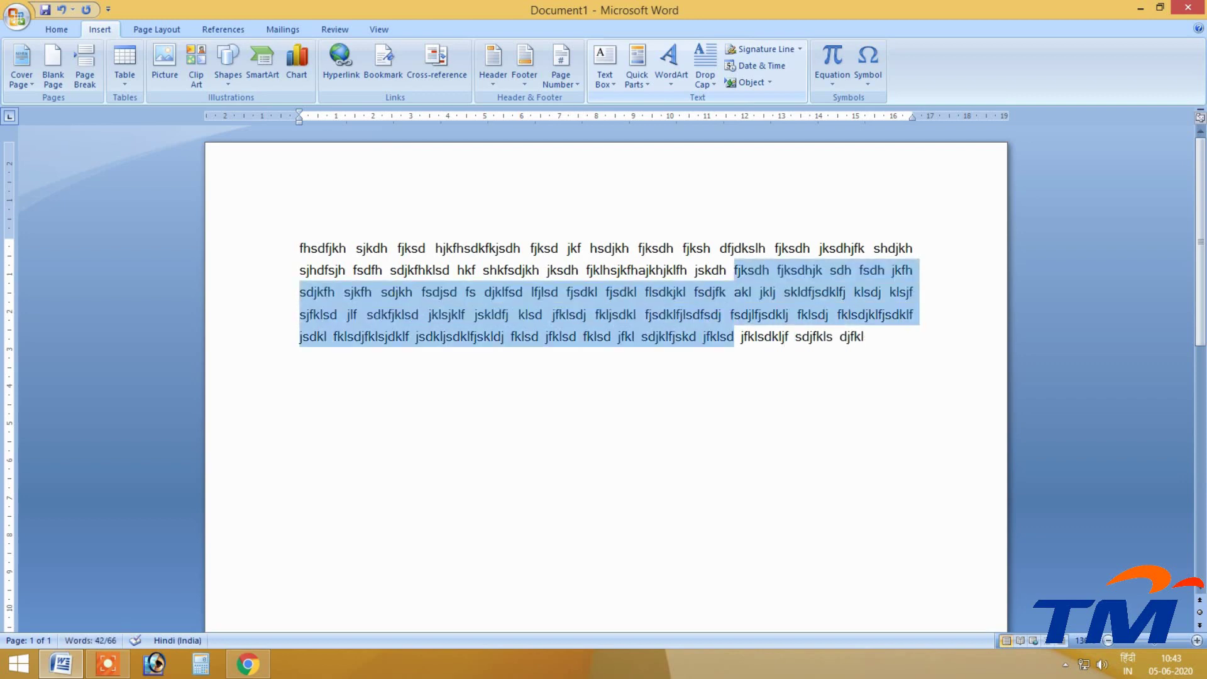
pyautogui.hotkey('ctrl', 'c')
pyautogui.hotkey('ctrl', 'v')
pyautogui.hotkey('ctrl', 'v')
pyautogui.hotkey('ctrl', 'v')
pyautogui.hotkey('ctrl', 'v')
pyautogui.hotkey('ctrl', 'v')
pyautogui.hotkey('ctrl', 'v')
pyautogui.hotkey('ctrl', 'v')
pyautogui.hotkey('ctrl', 'v')
pyautogui.hotkey('ctrl', 'v')
pyautogui.hotkey('ctrl', 'v')
pyautogui.hotkey('ctrl', 'v')
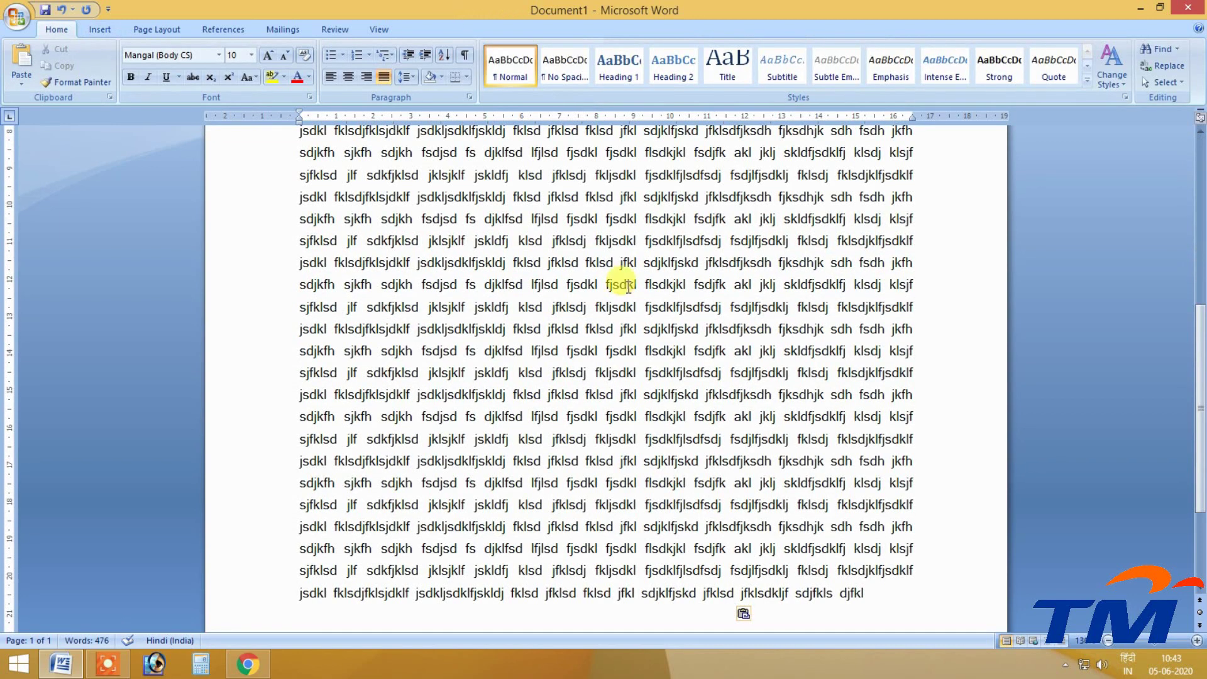
pyautogui.scroll(6, 625, 320)
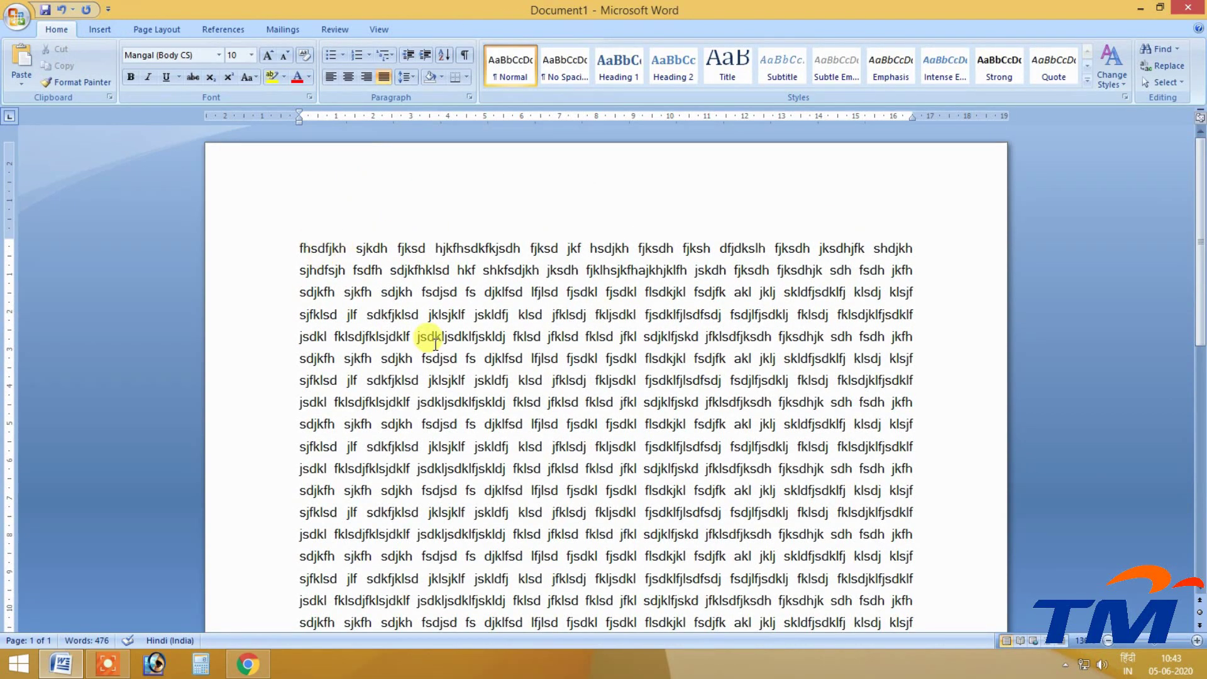
pyautogui.scroll(-8, 431, 337)
# End the sentence before 'flsdkjkl' with a period and start a new paragraph there.
pyautogui.moveTo(645, 232); pyautogui.dragTo(659, 238)
pyautogui.click(647, 233)
pyautogui.press('BackSpace')
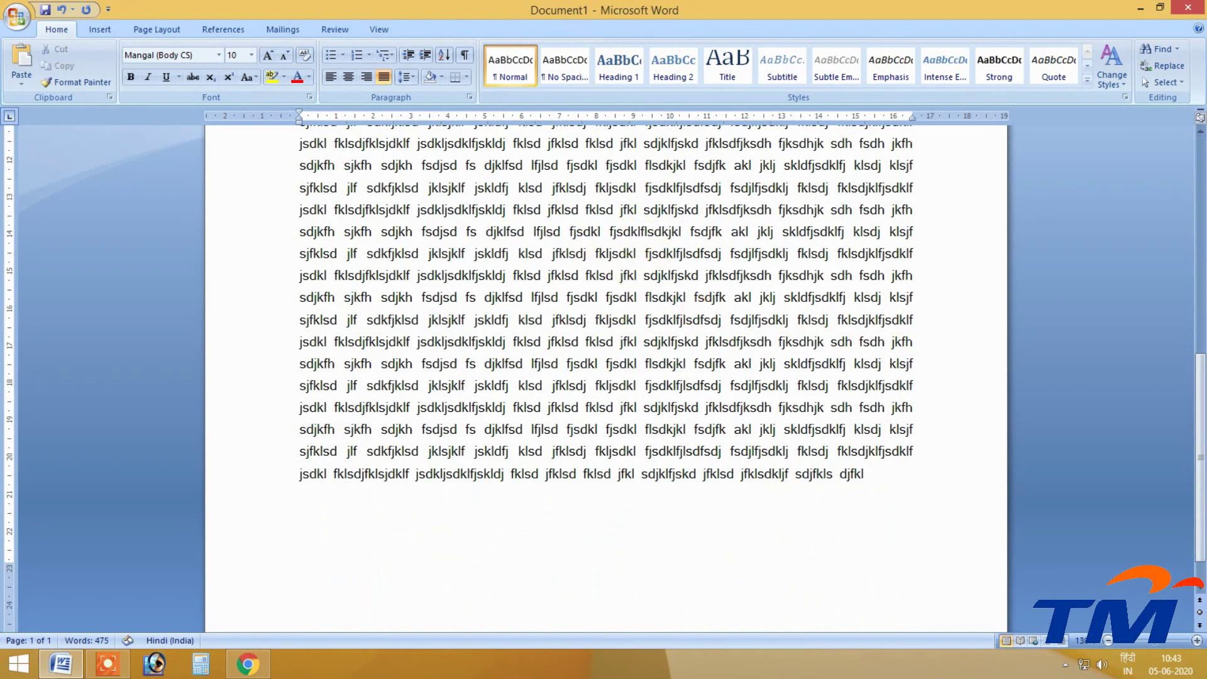
pyautogui.write('.')
pyautogui.press('Return')
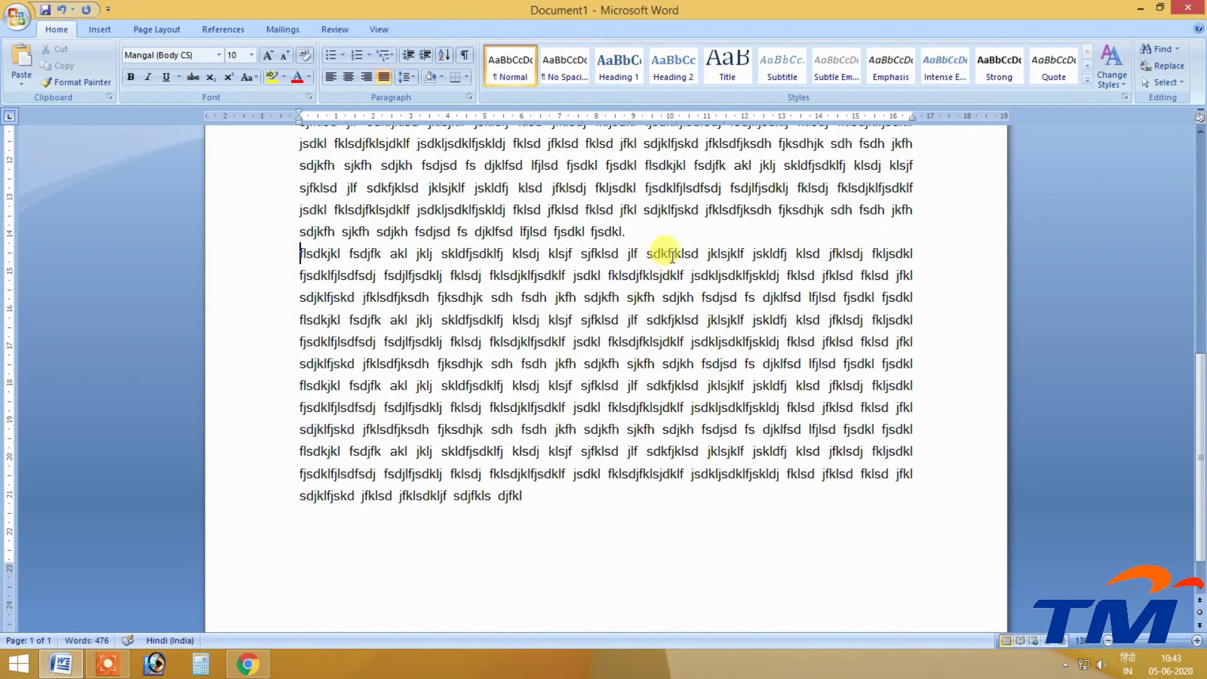
pyautogui.scroll(8, 628, 229)
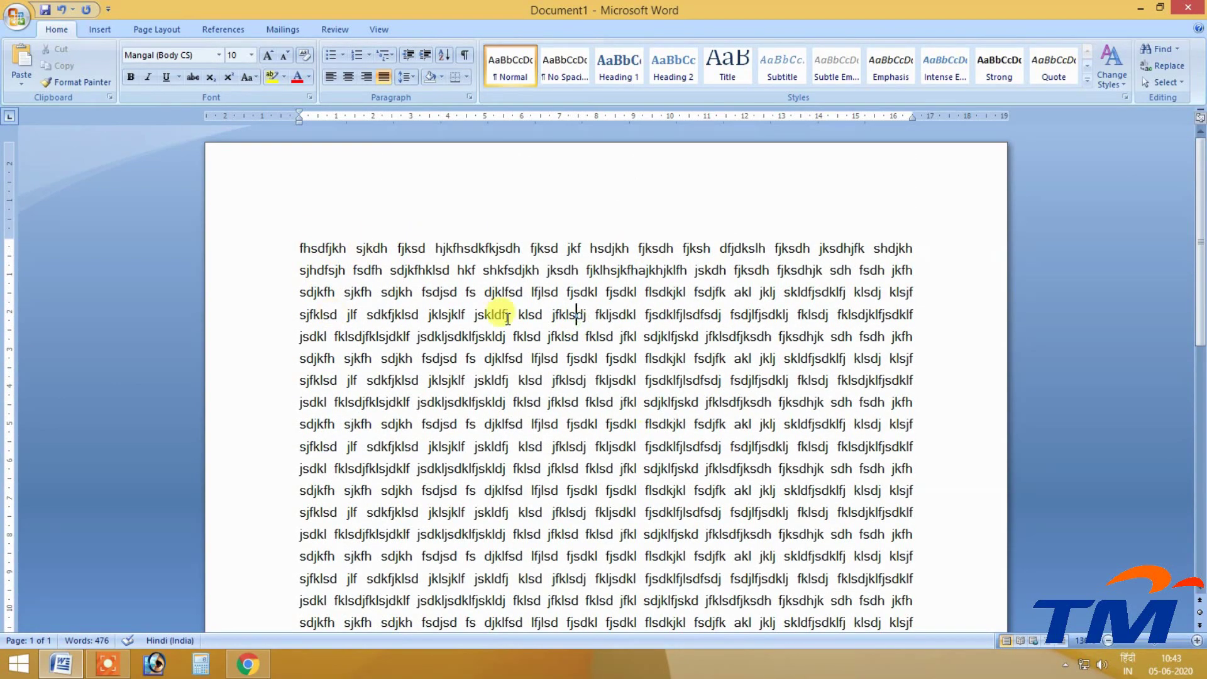
# Capitalise the paragraph's opening letter to 'F'.
pyautogui.click(88, 30)
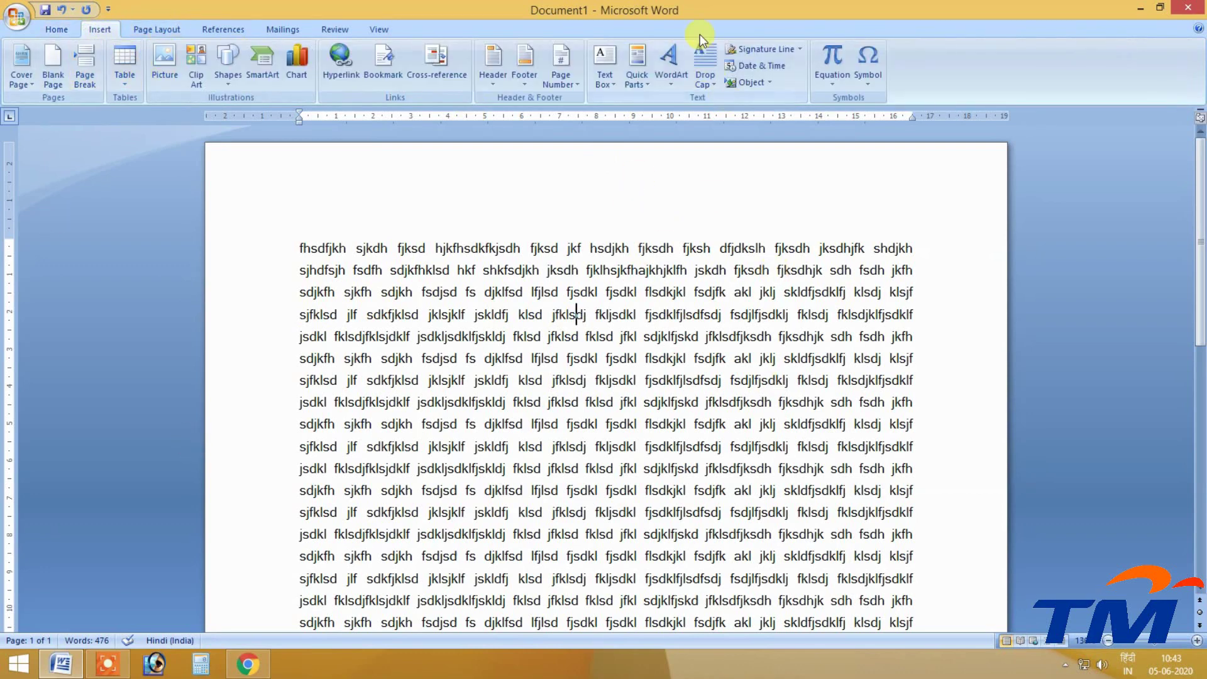
pyautogui.click(702, 56)
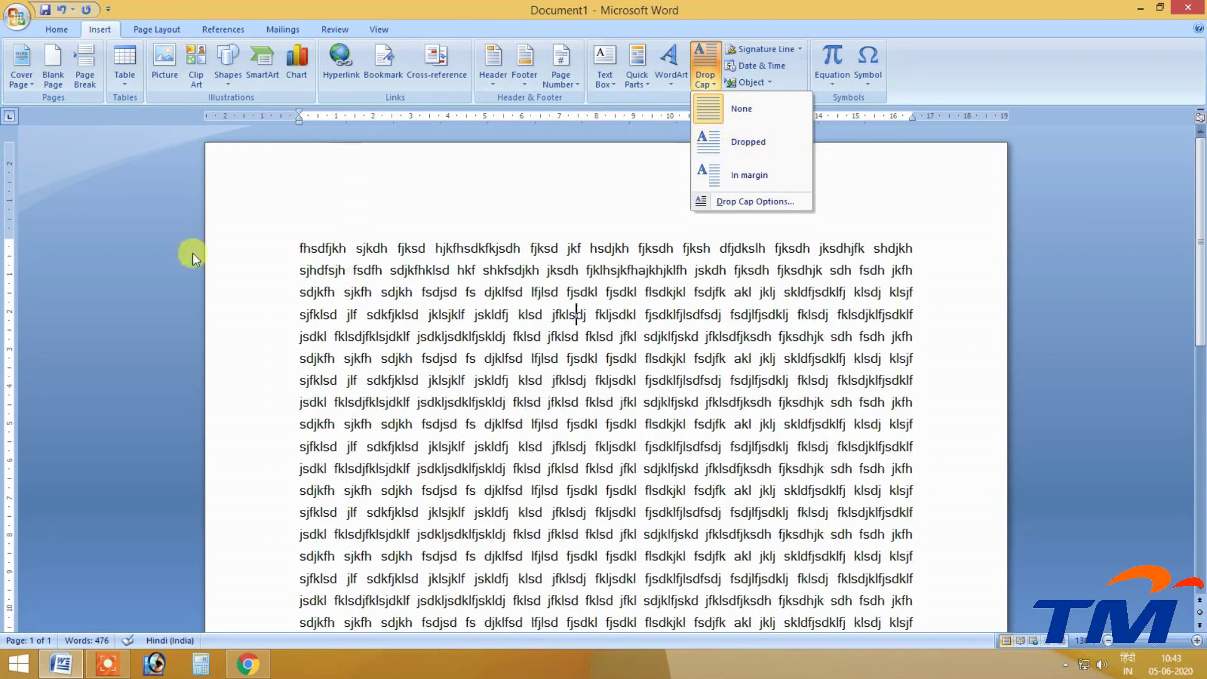
pyautogui.click(301, 250)
pyautogui.moveTo(302, 250); pyautogui.dragTo(306, 250)
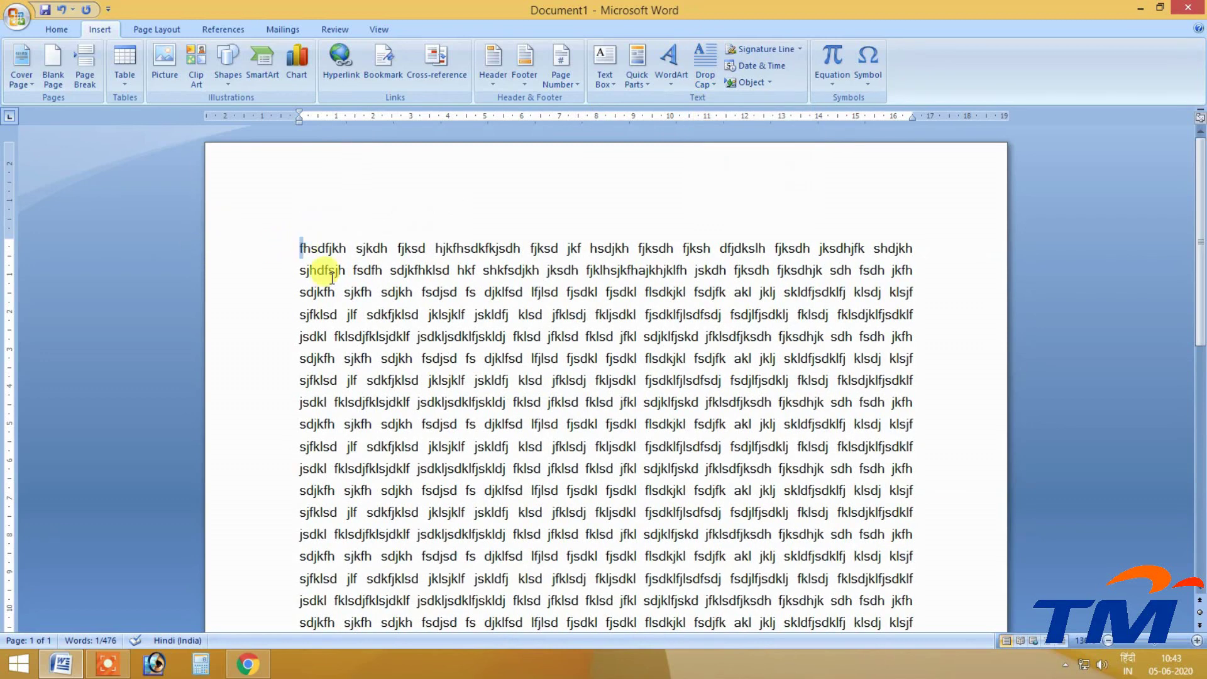
pyautogui.write('F')
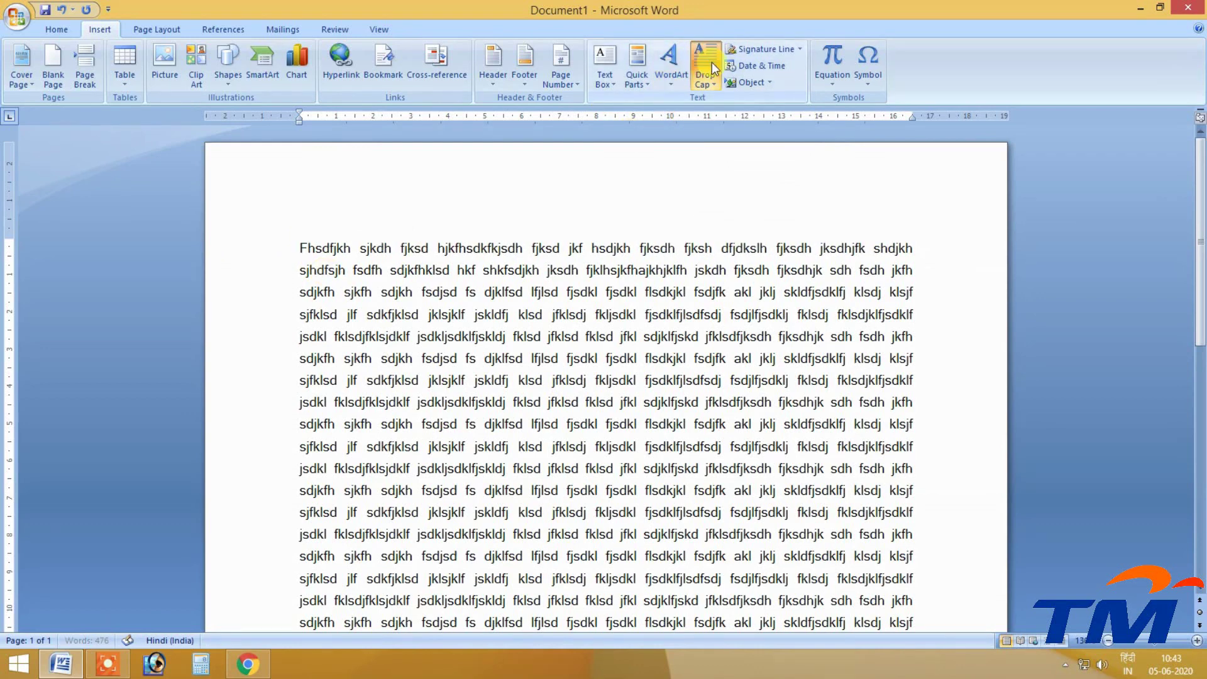
# Try an In margin drop cap on the F and adjust the indent, then undo it.
pyautogui.click(711, 67)
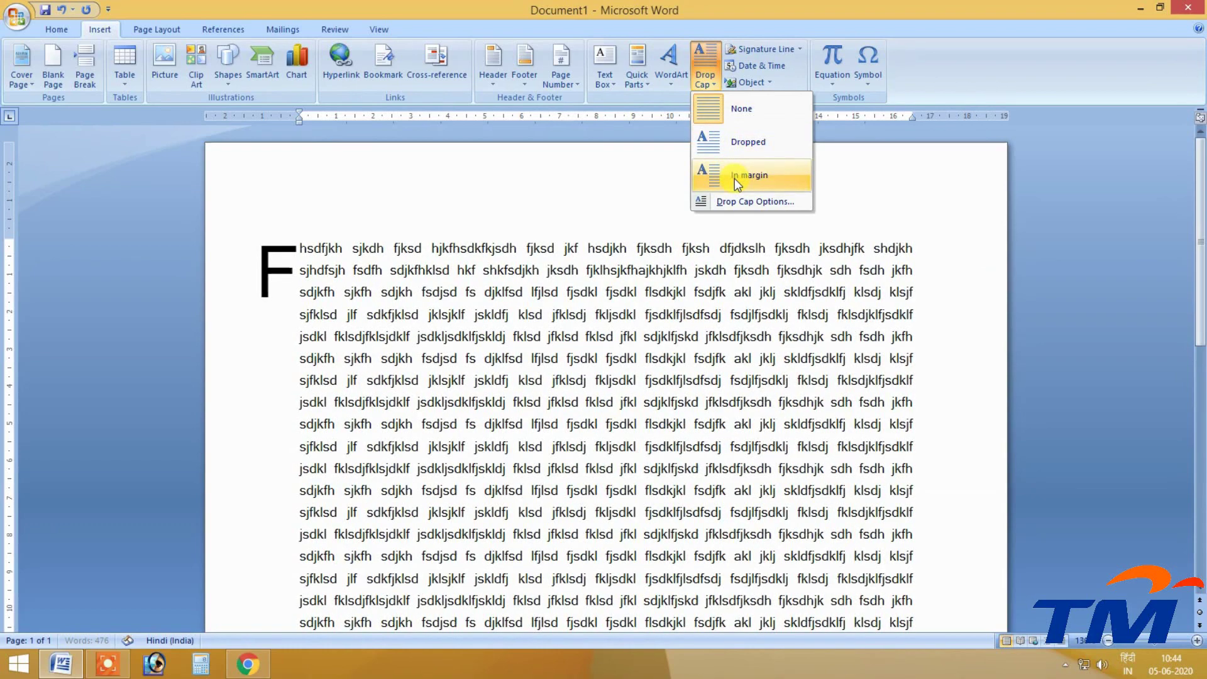
pyautogui.click(723, 175)
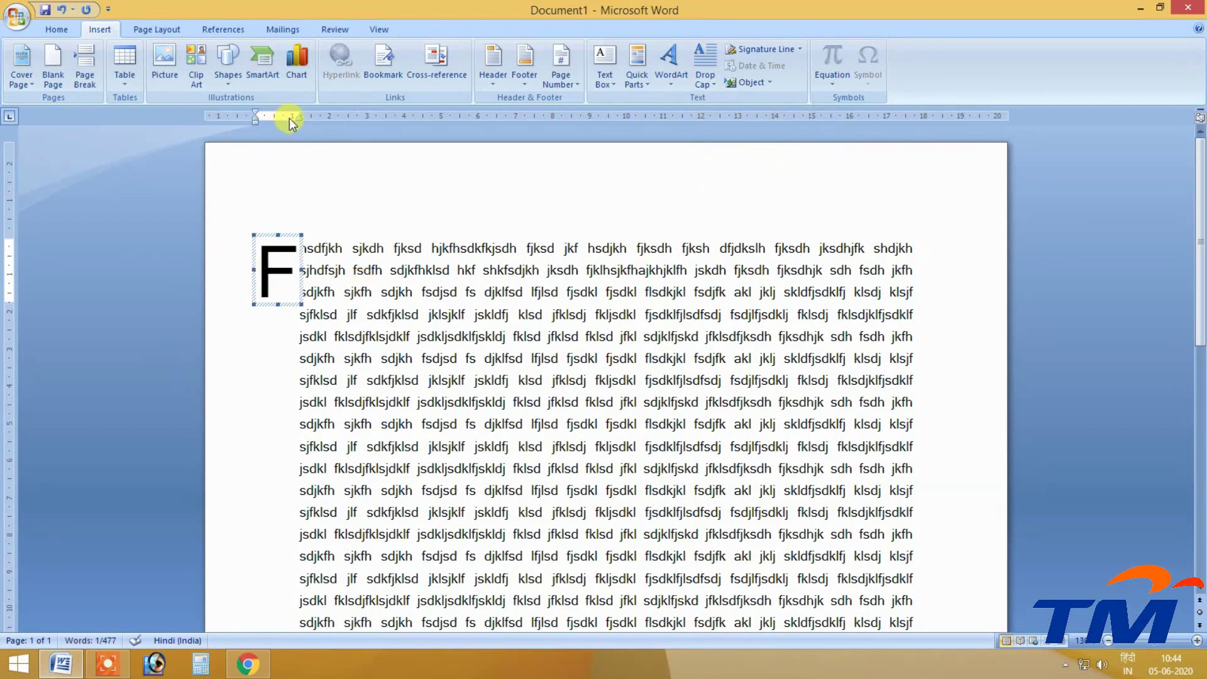
pyautogui.moveTo(298, 119); pyautogui.dragTo(297, 119)
pyautogui.hotkey('ctrl', 'z')
pyautogui.hotkey('ctrl', 'z')
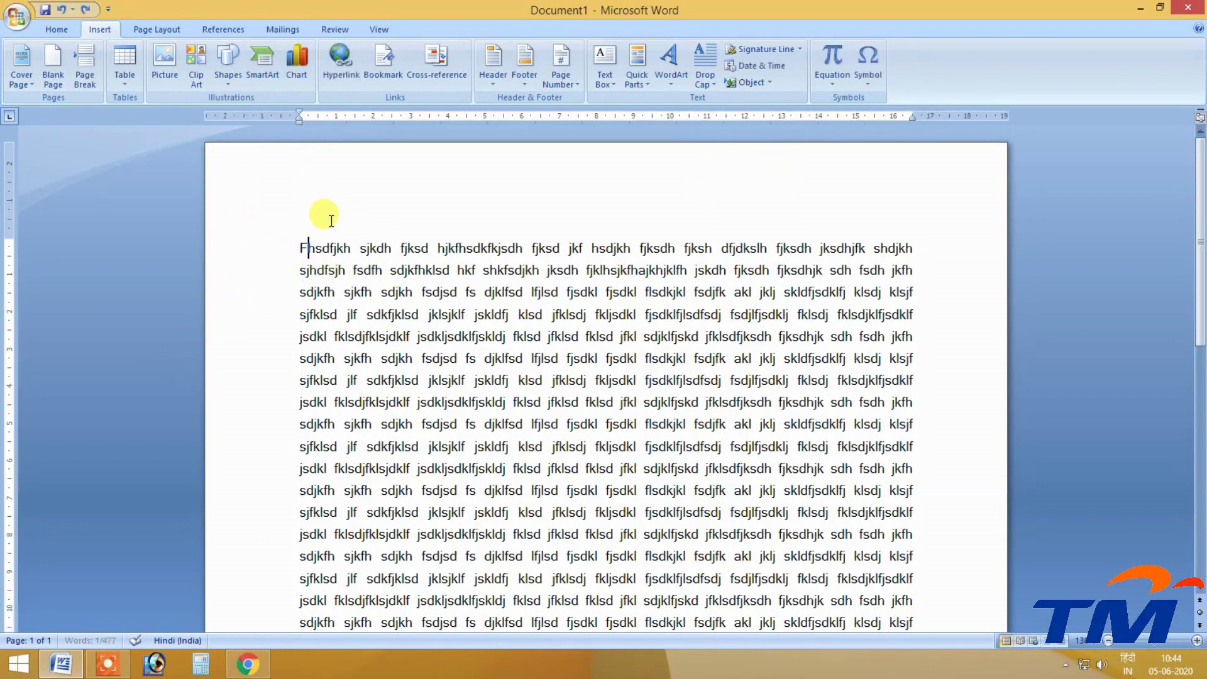
pyautogui.click(705, 66)
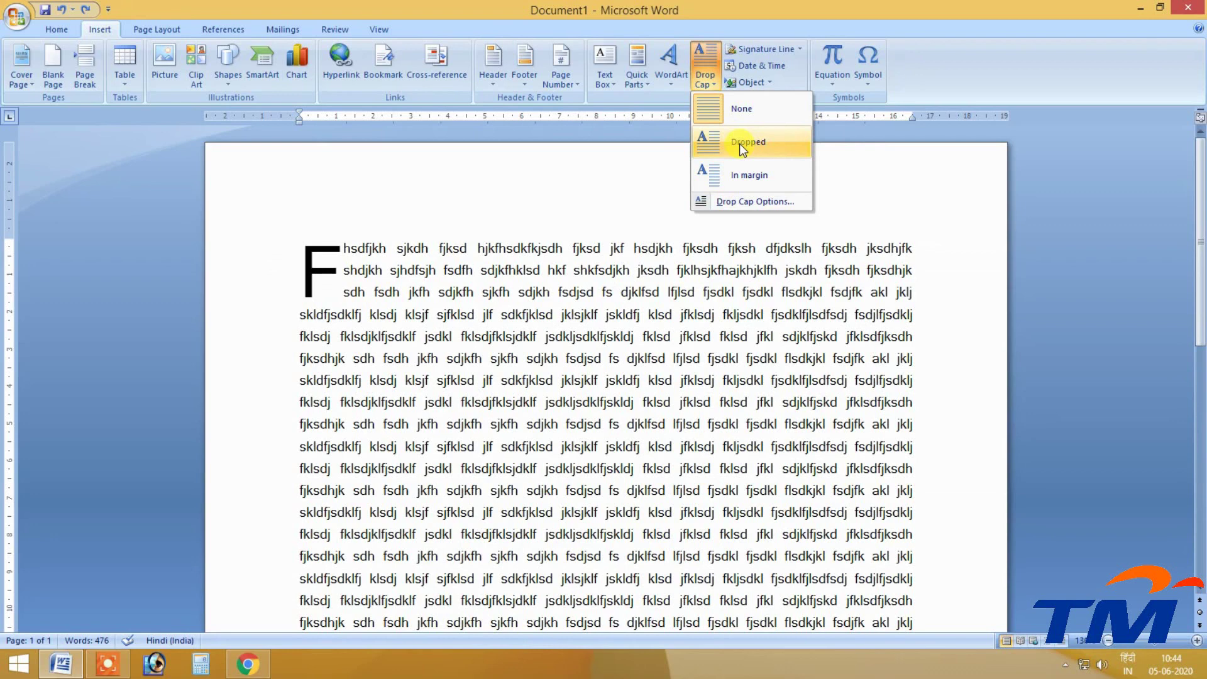
# In the Drop Cap settings, choose Dropped position with the Impact font.
pyautogui.click(723, 200)
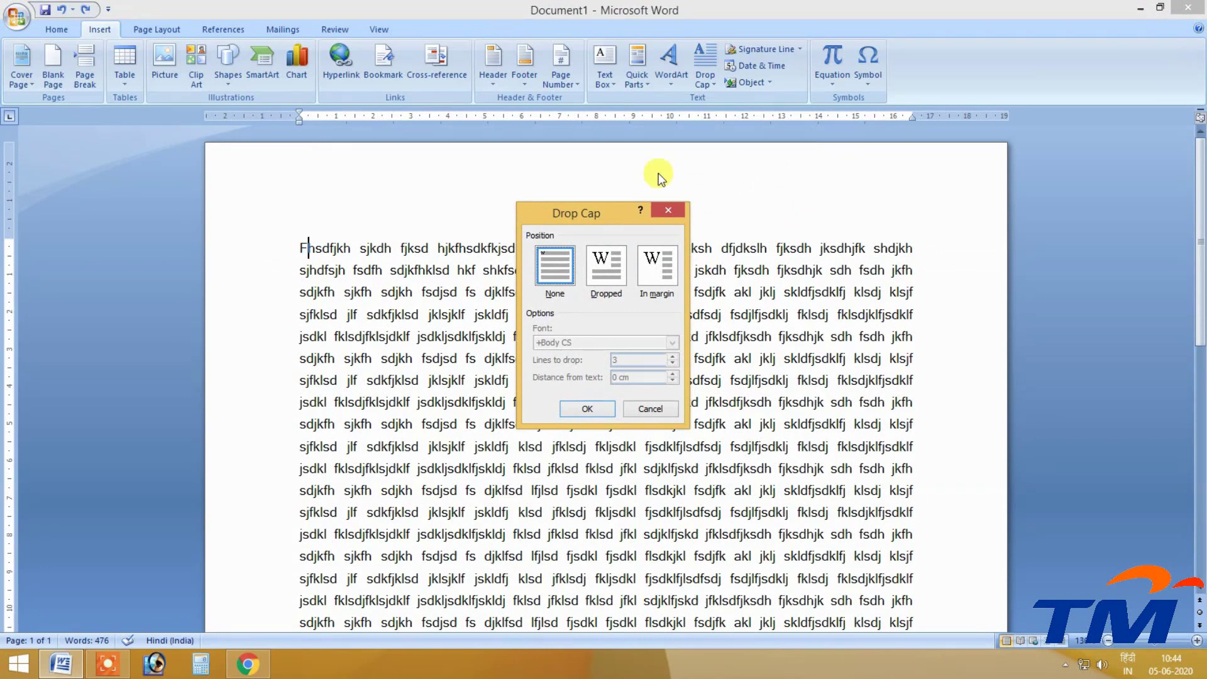
pyautogui.moveTo(625, 217); pyautogui.dragTo(723, 126)
pyautogui.click(763, 183)
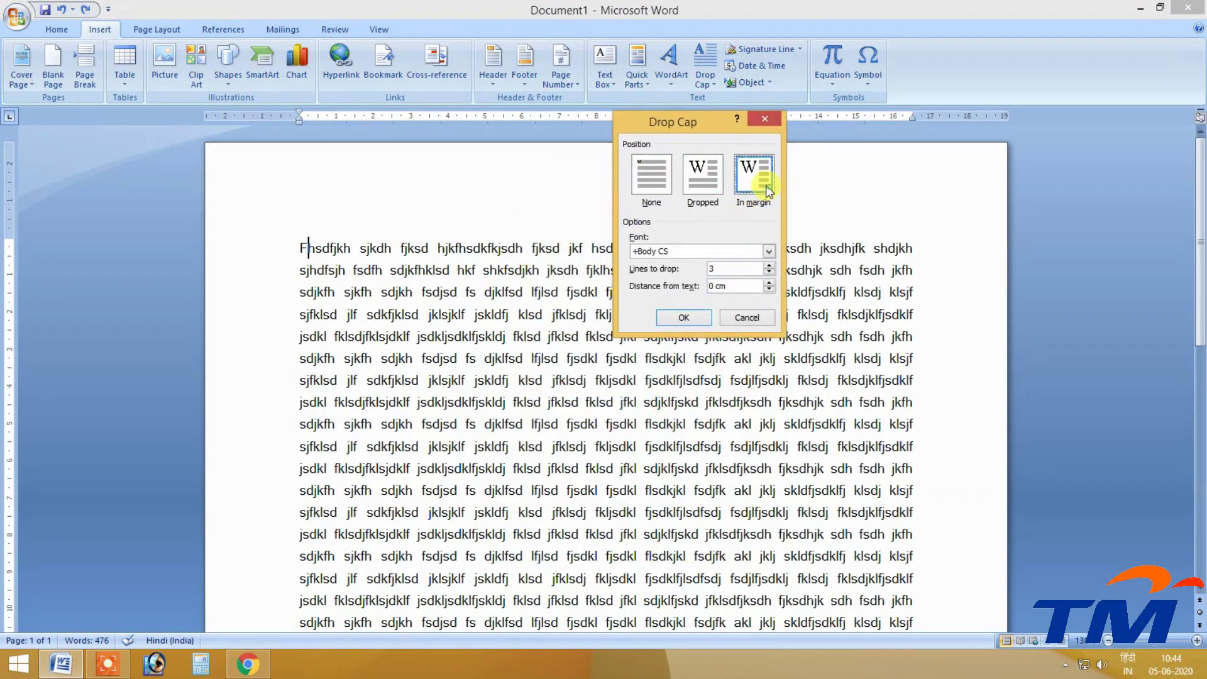
pyautogui.click(696, 171)
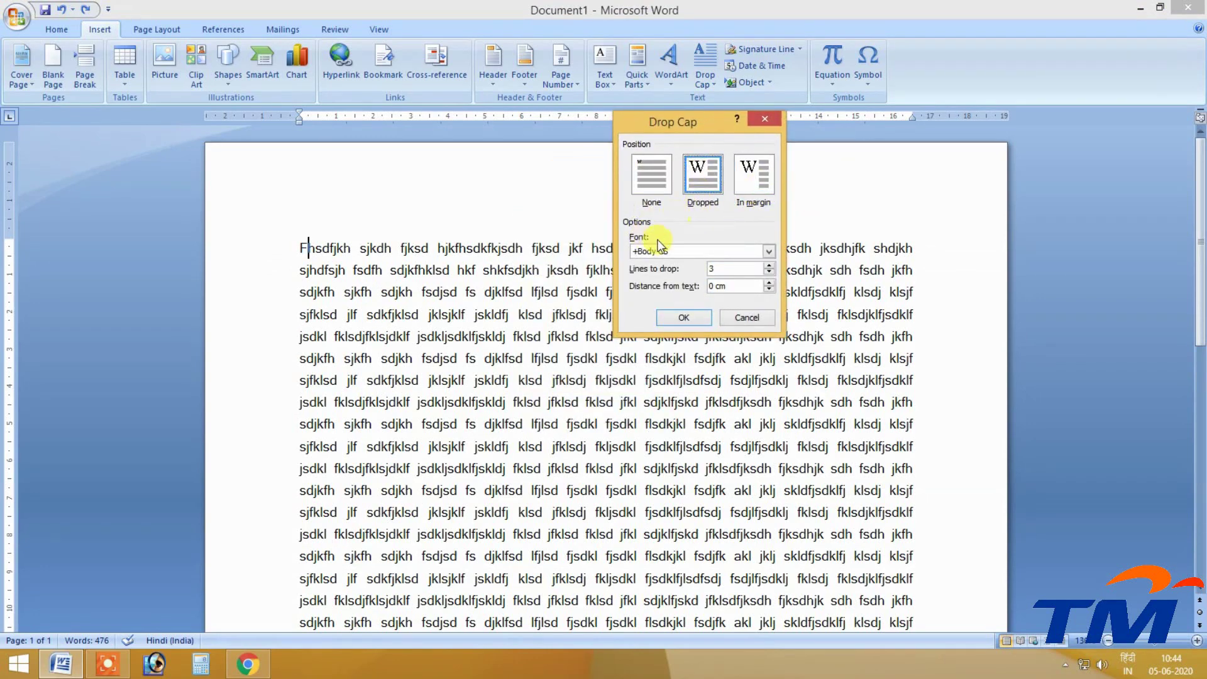
pyautogui.click(766, 252)
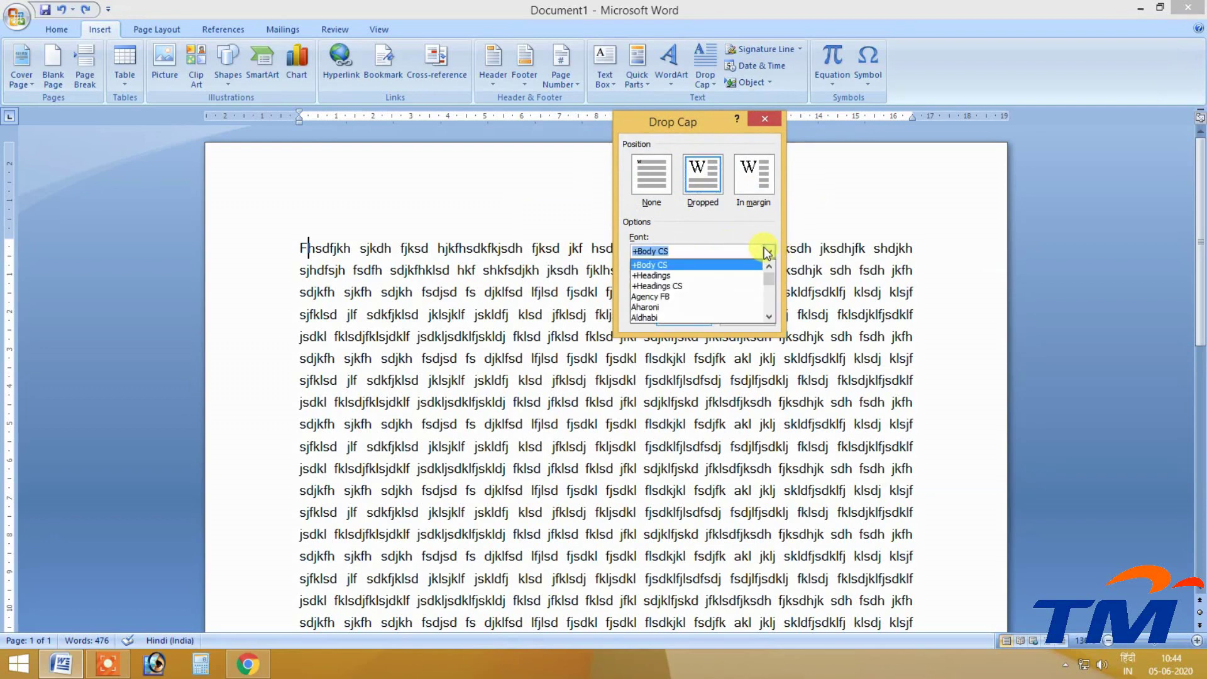
pyautogui.write('Impact')
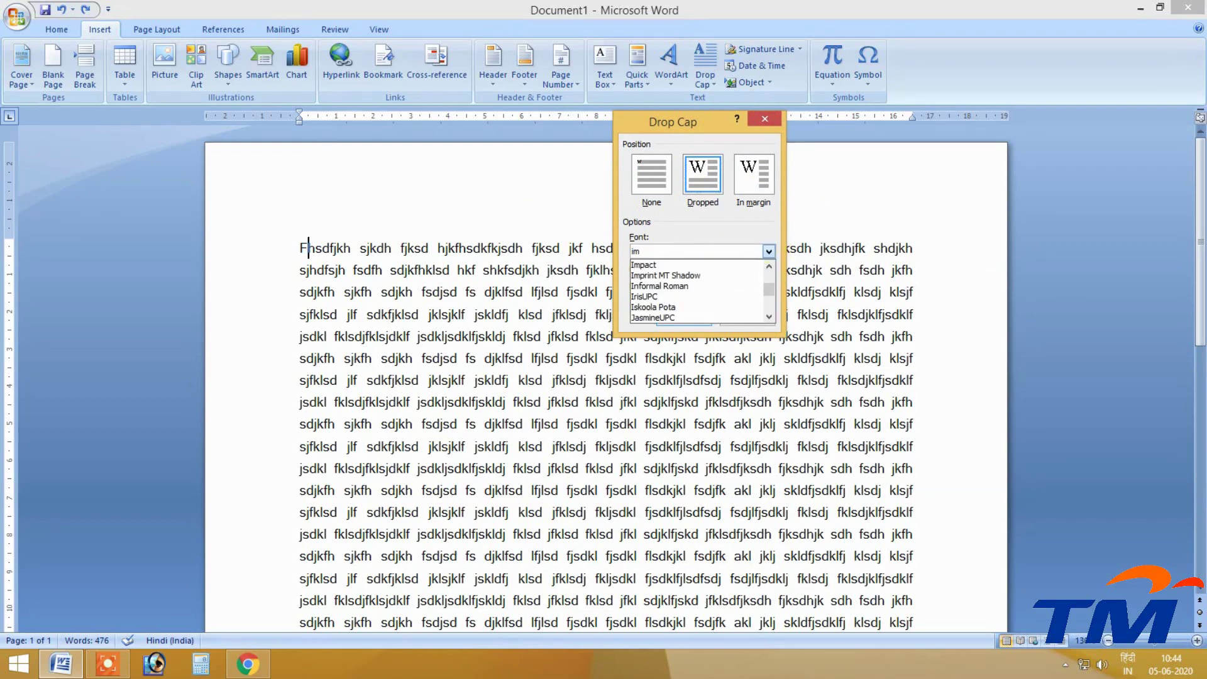
pyautogui.click(764, 247)
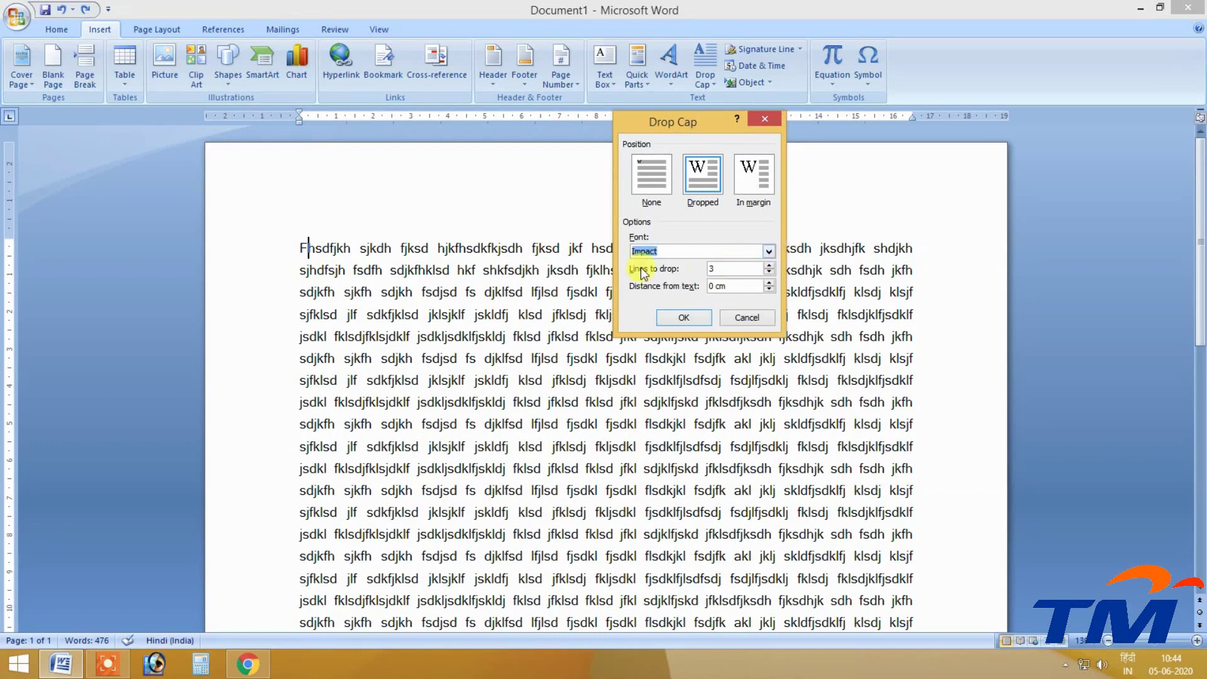
# Set lines to drop to 5 and distance from text to 0.3 cm, and apply.
pyautogui.moveTo(724, 276); pyautogui.dragTo(705, 275)
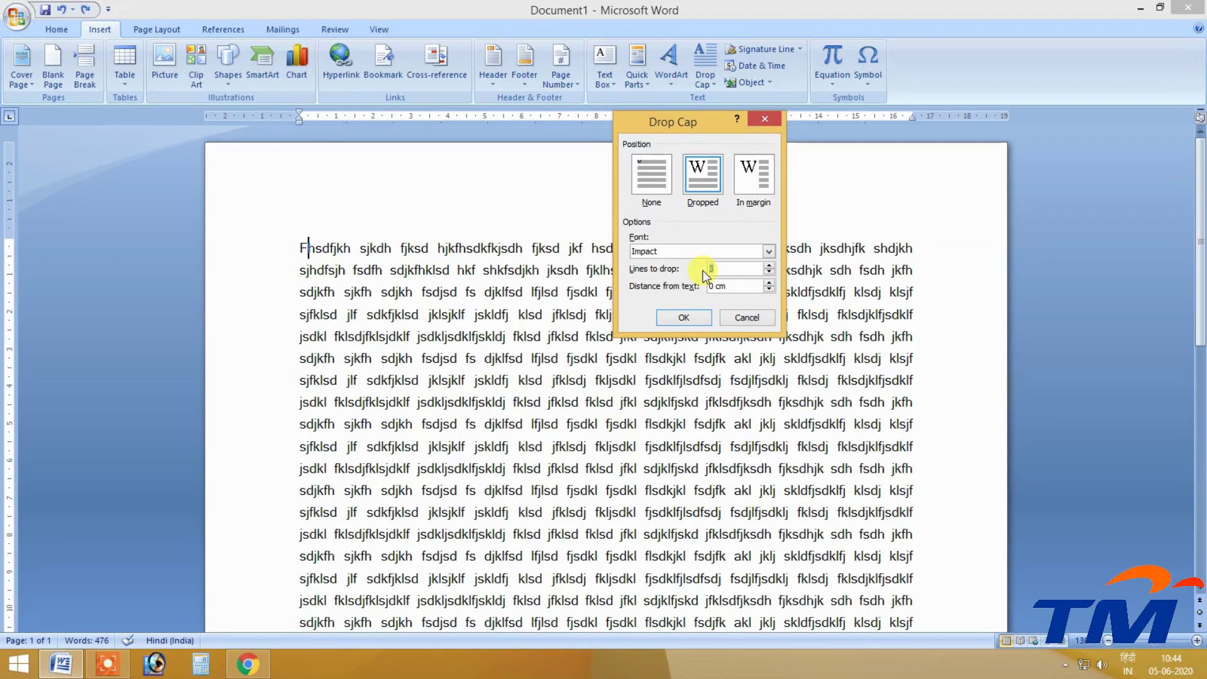
pyautogui.click(705, 271)
pyautogui.click(769, 265)
pyautogui.click(770, 266)
pyautogui.click(769, 282)
pyautogui.click(769, 283)
pyautogui.click(769, 283)
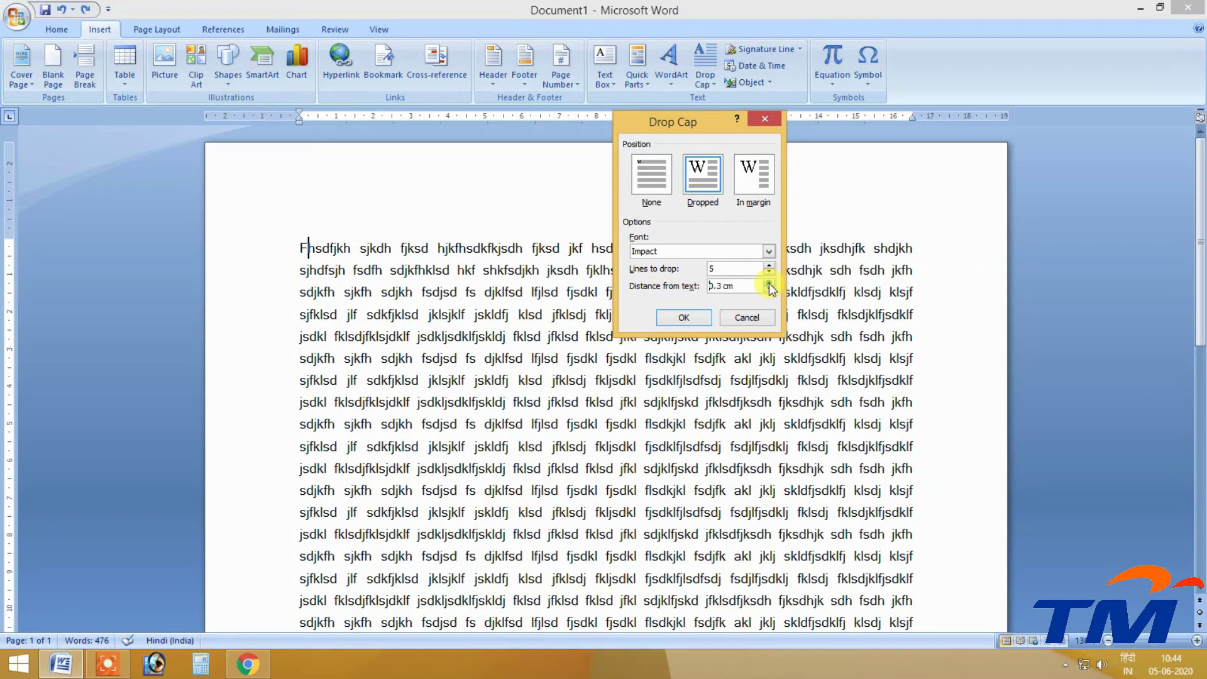
pyautogui.click(688, 318)
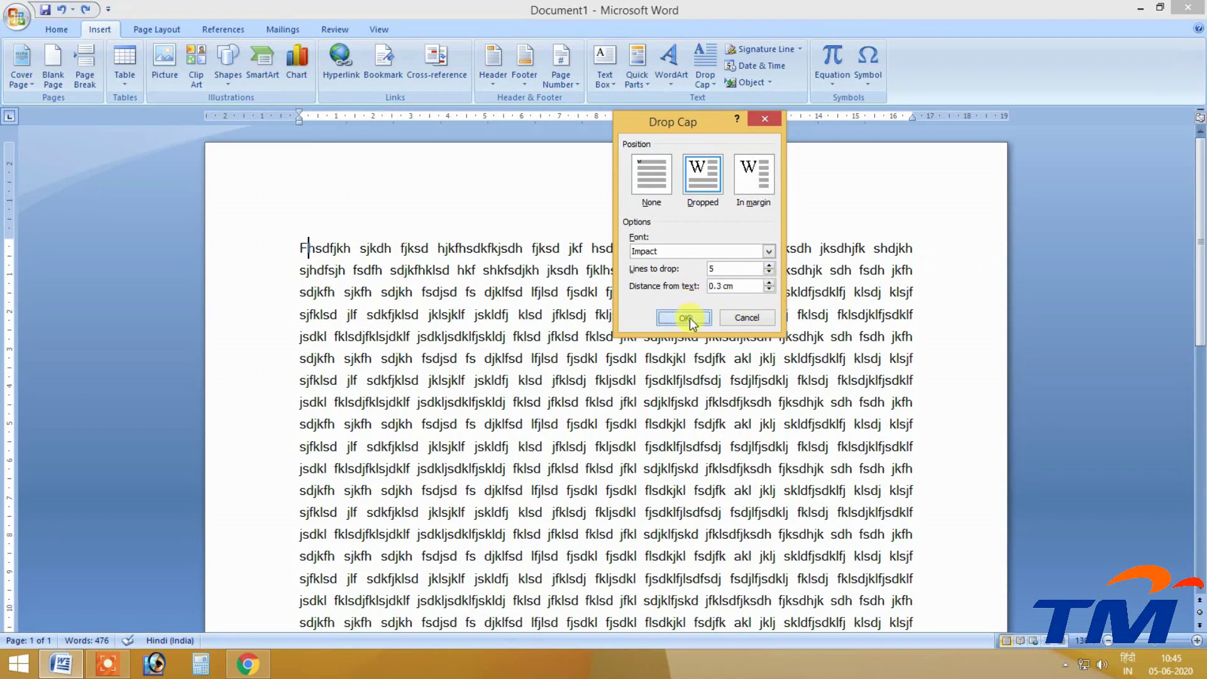
pyautogui.click(449, 377)
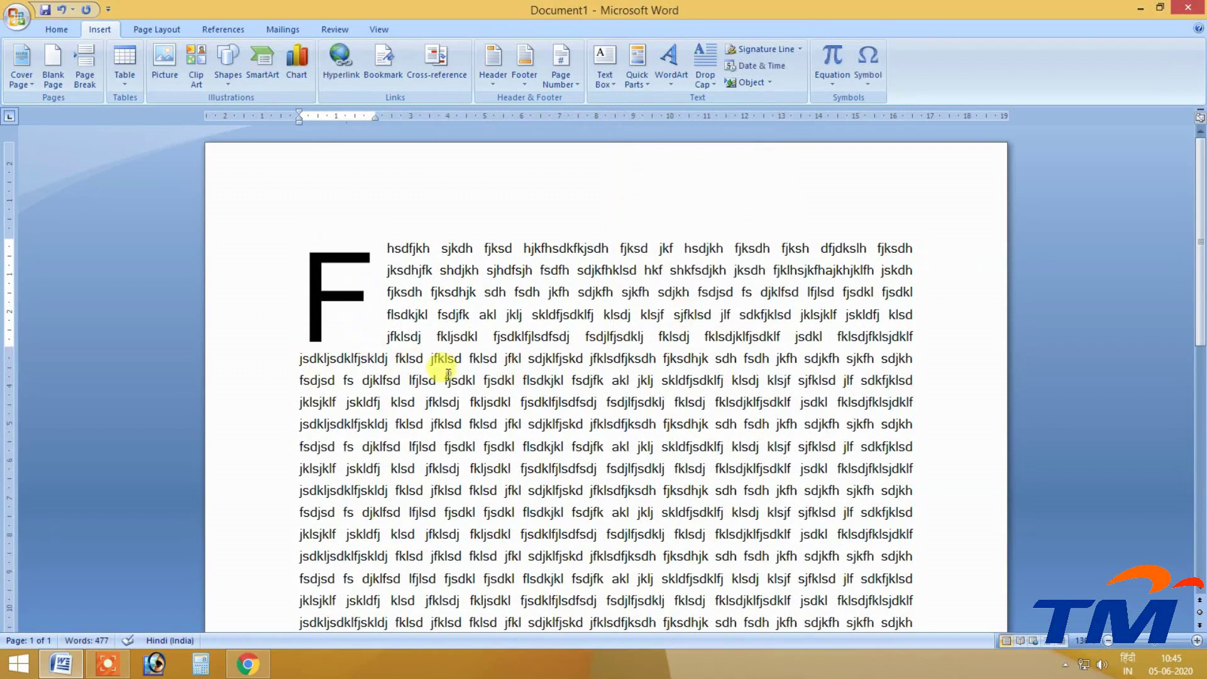
# Reselect the dropped F and reapply Impact as its drop cap font.
pyautogui.click(367, 315)
pyautogui.click(352, 306)
pyautogui.click(308, 279)
pyautogui.click(703, 72)
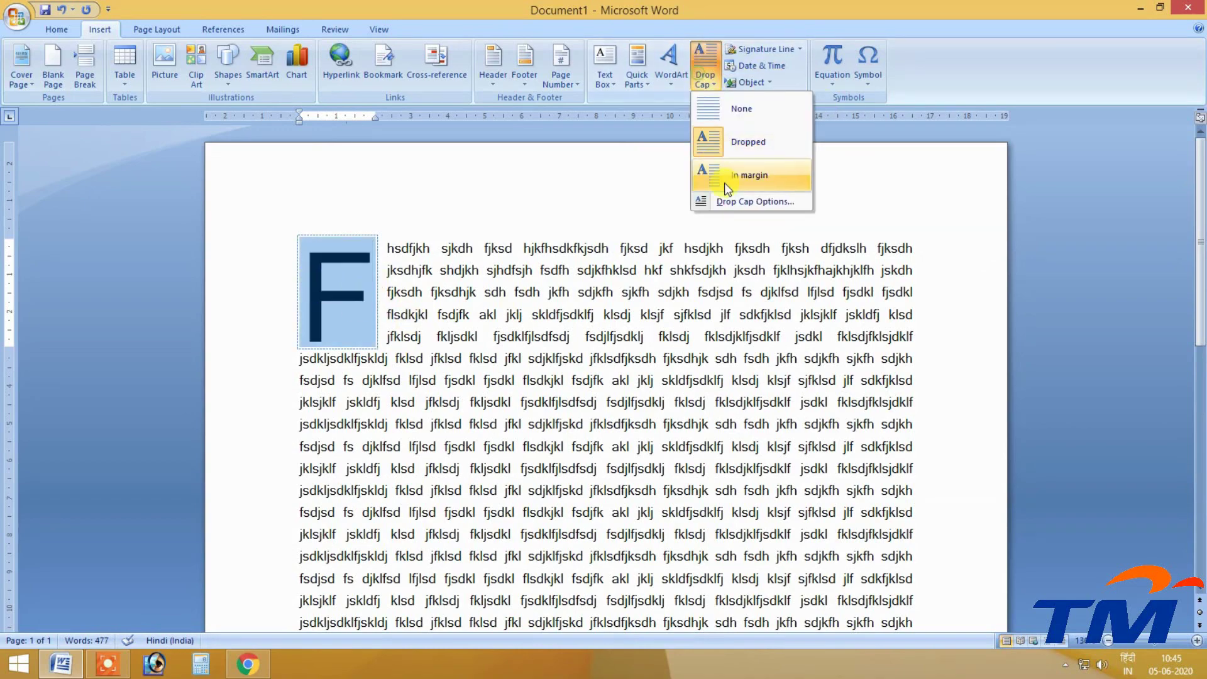
pyautogui.click(729, 201)
pyautogui.click(688, 251)
pyautogui.click(768, 251)
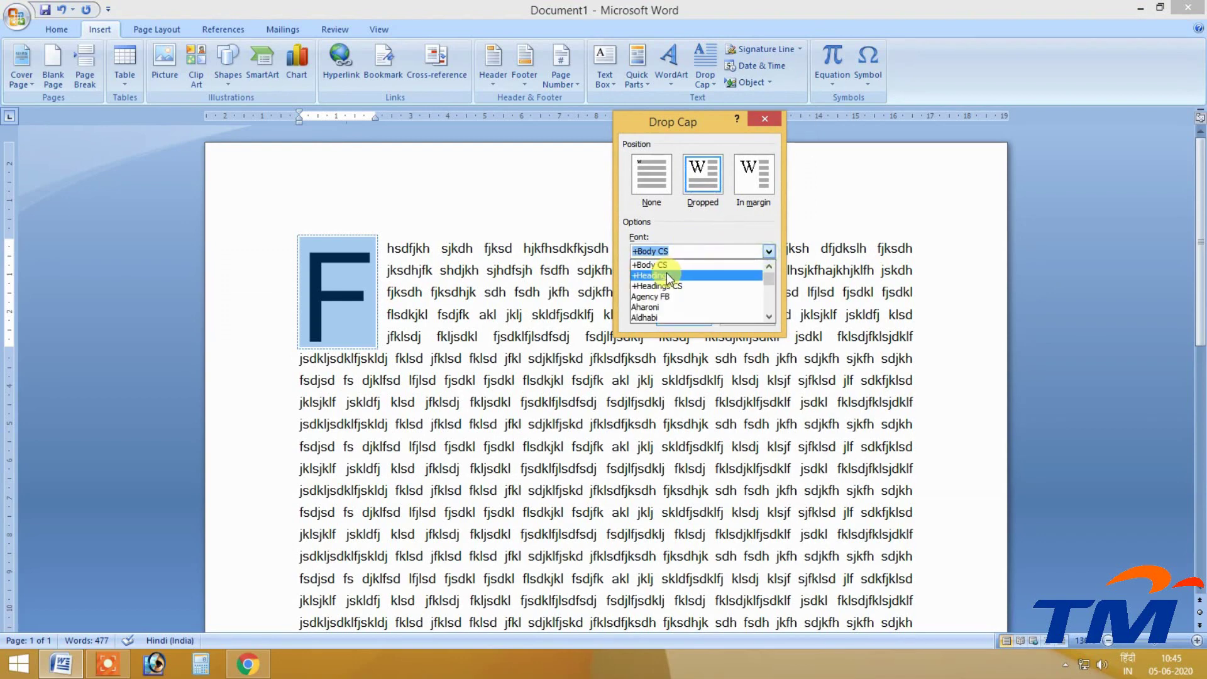
pyautogui.write('Impact')
pyautogui.press('Return')
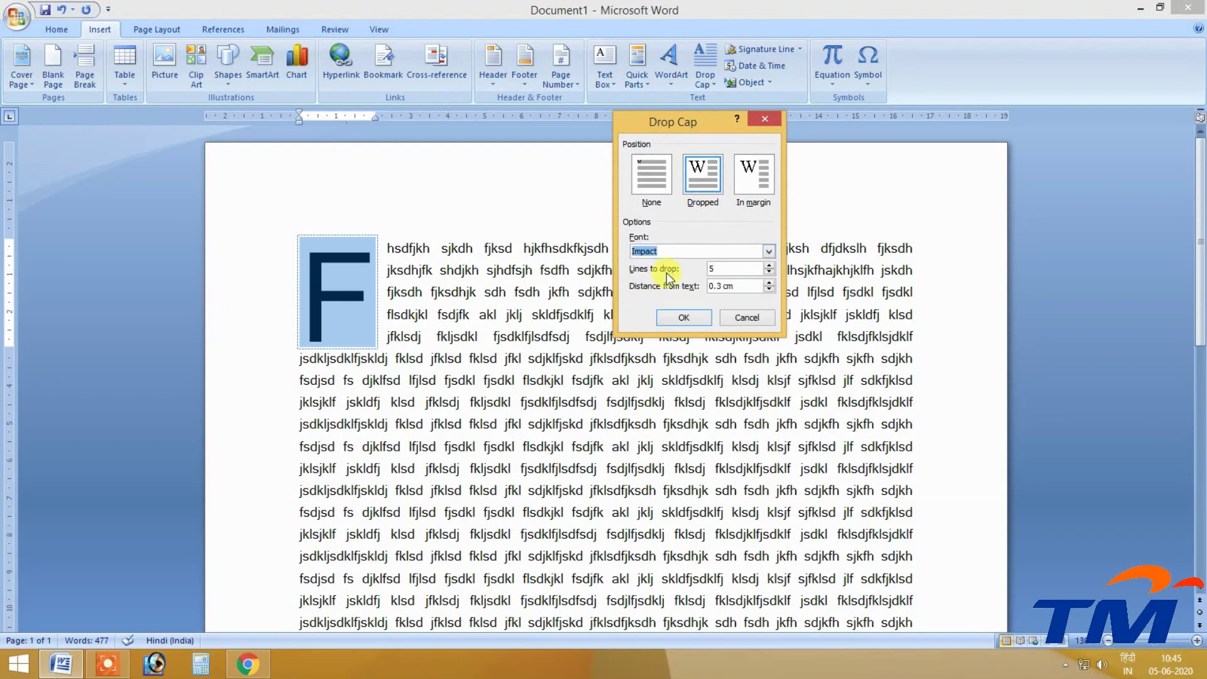
pyautogui.click(679, 313)
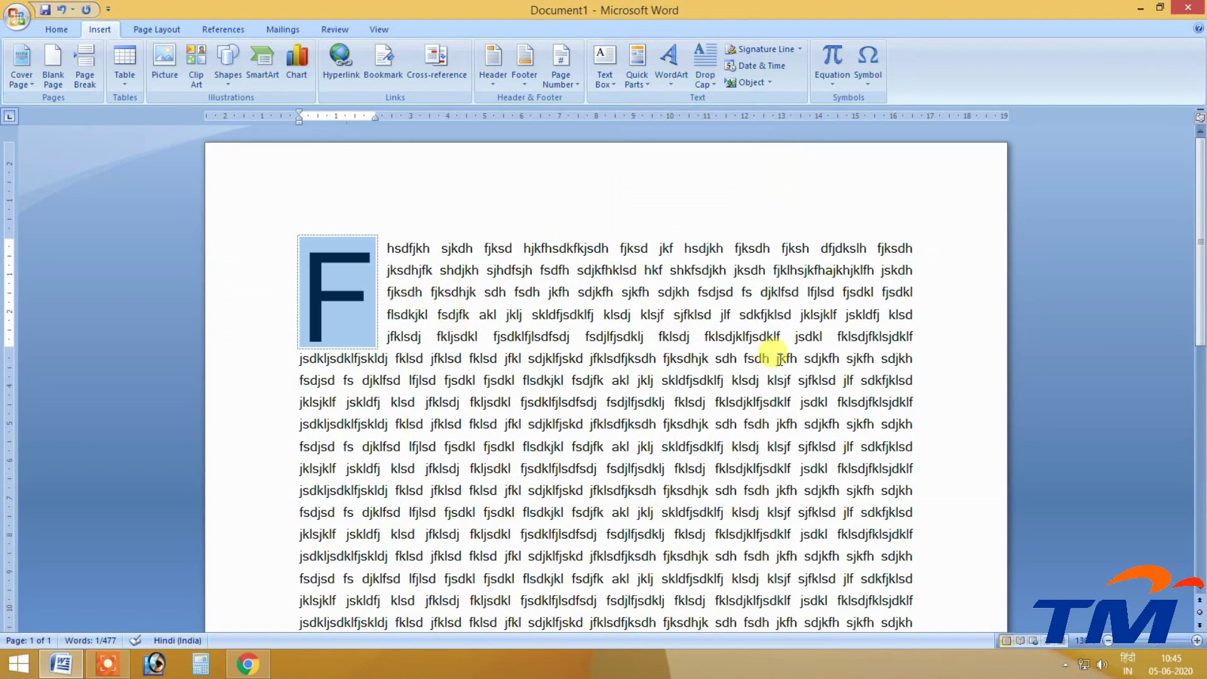
pyautogui.scroll(-3, 751, 314)
pyautogui.scroll(3, 761, 316)
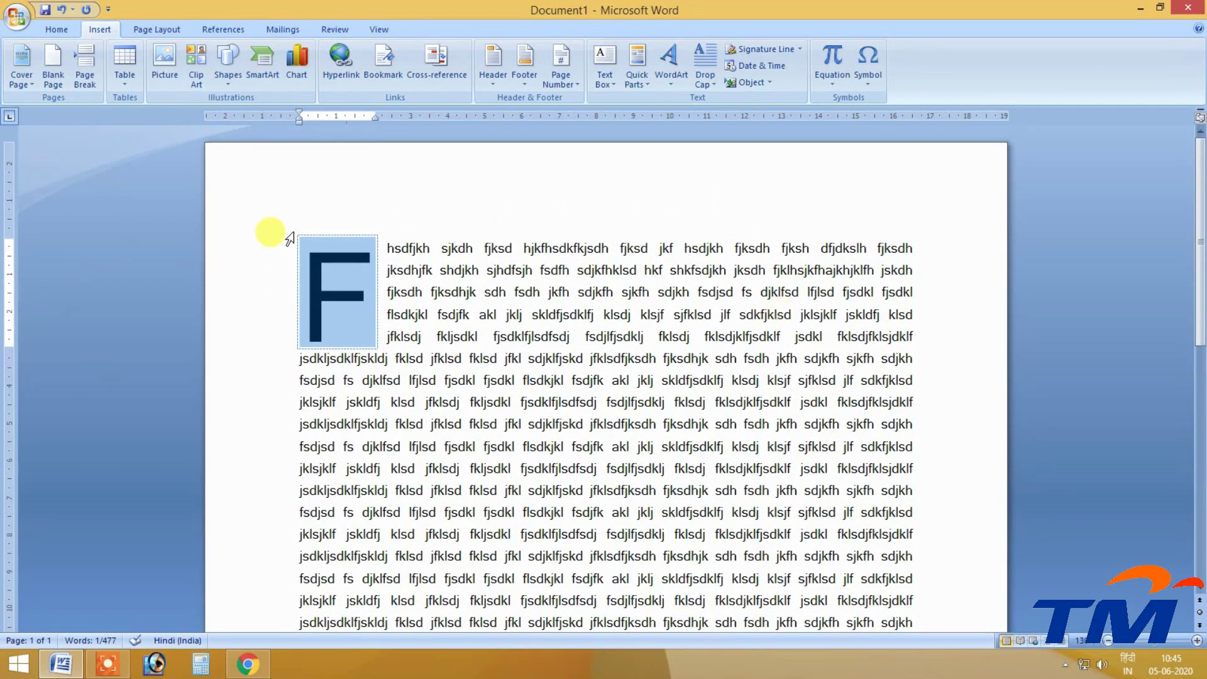
# Check the dropped F's drop cap choices, leaving them unchanged.
pyautogui.click(342, 310)
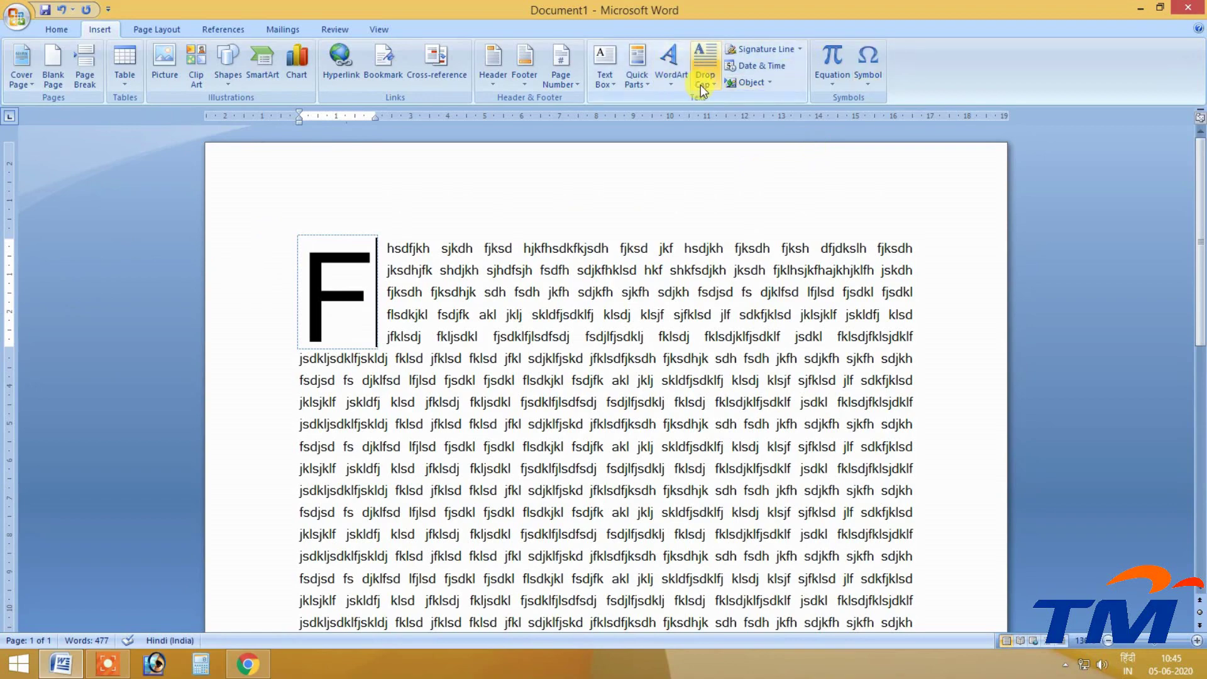
pyautogui.click(702, 84)
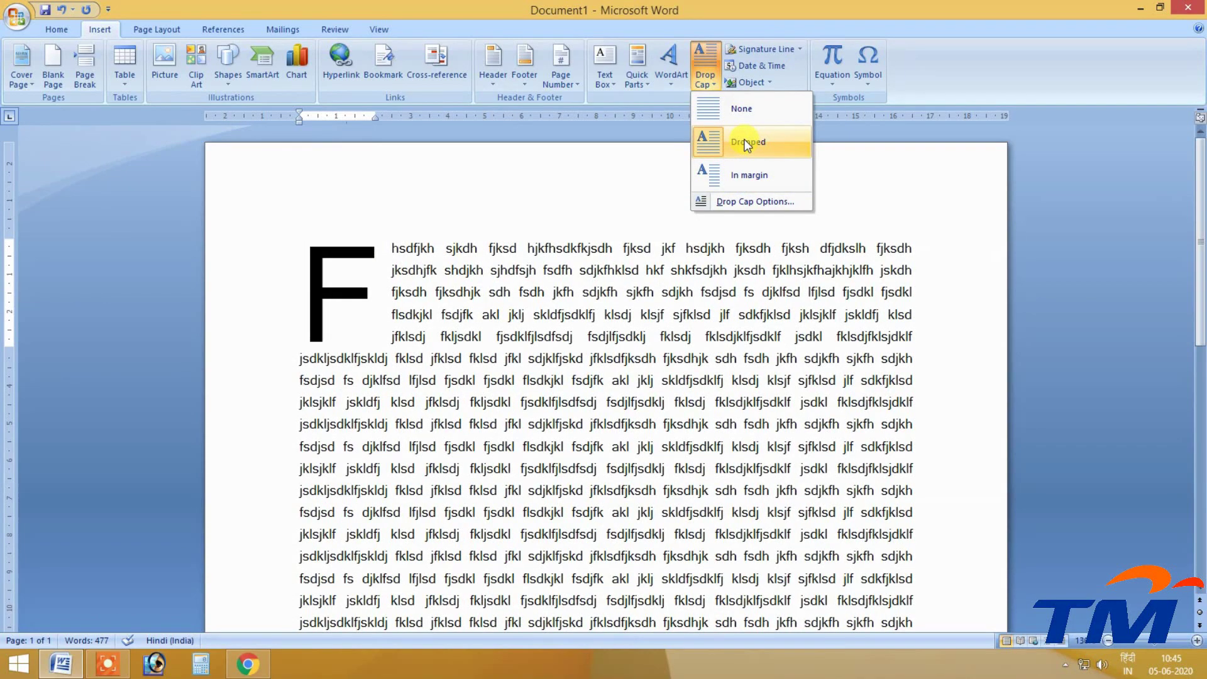
pyautogui.click(710, 264)
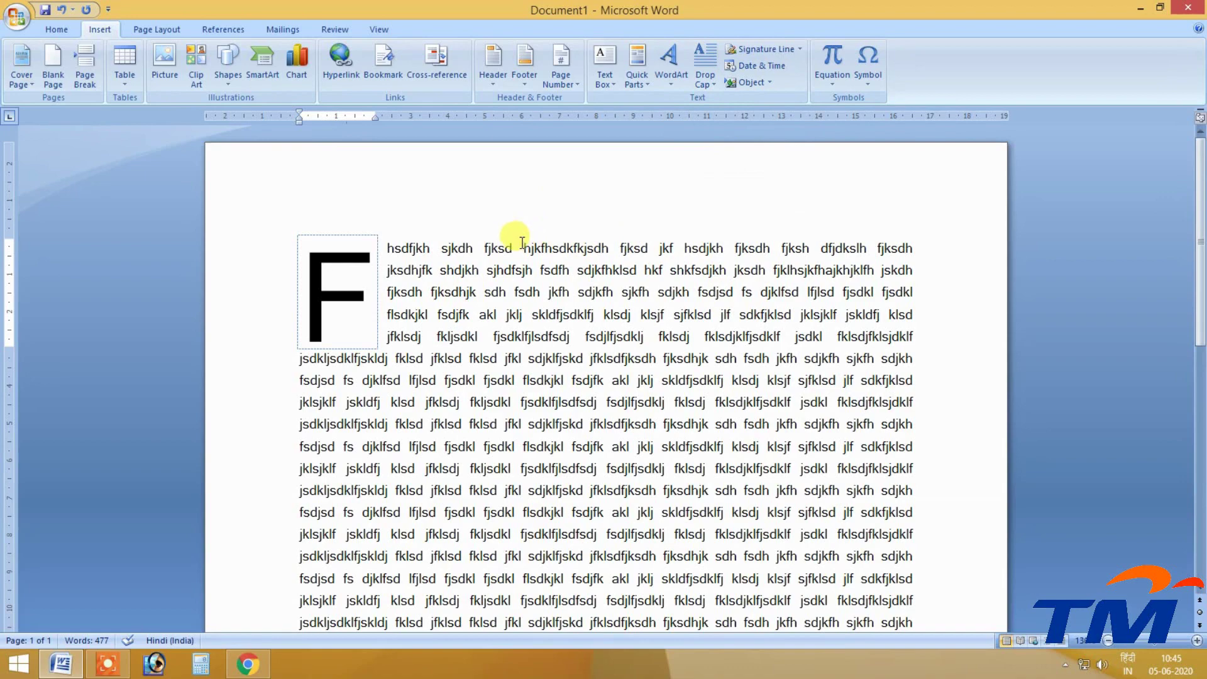
# Place the insertion point after the last word 'djfkl' and lower the bottom page margin.
pyautogui.scroll(-10, 508, 276)
pyautogui.click(623, 482)
pyautogui.scroll(10, 566, 314)
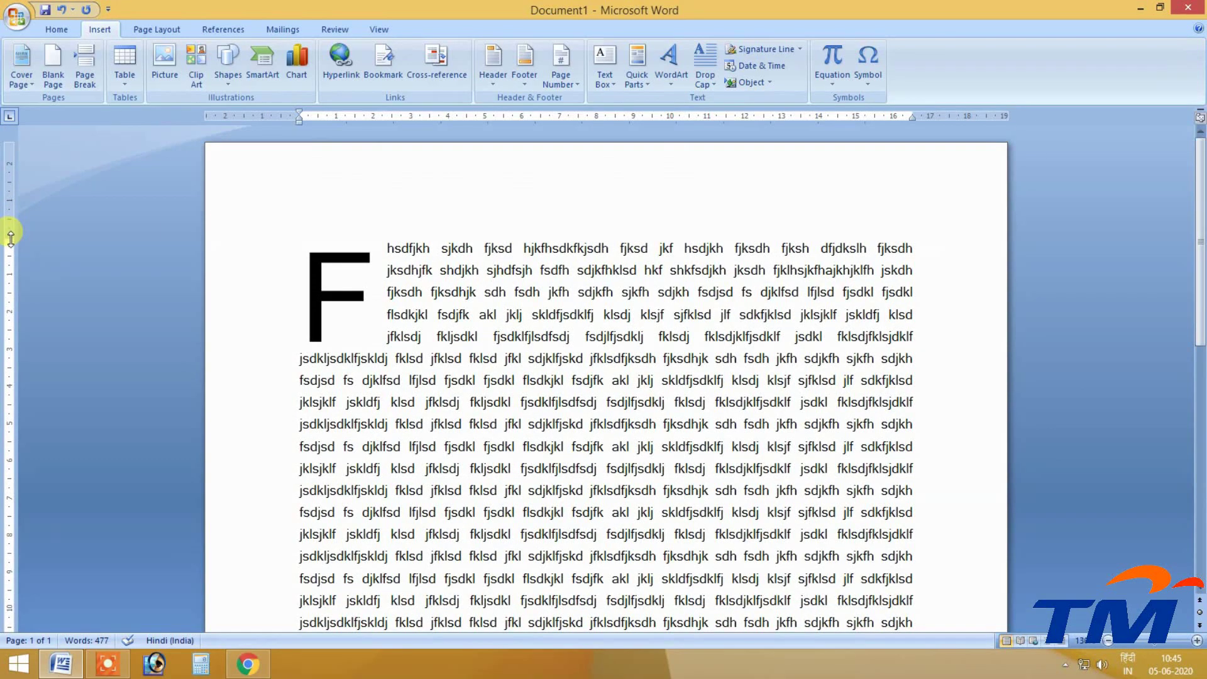
pyautogui.scroll(-1, 224, 281)
pyautogui.scroll(-10, 224, 281)
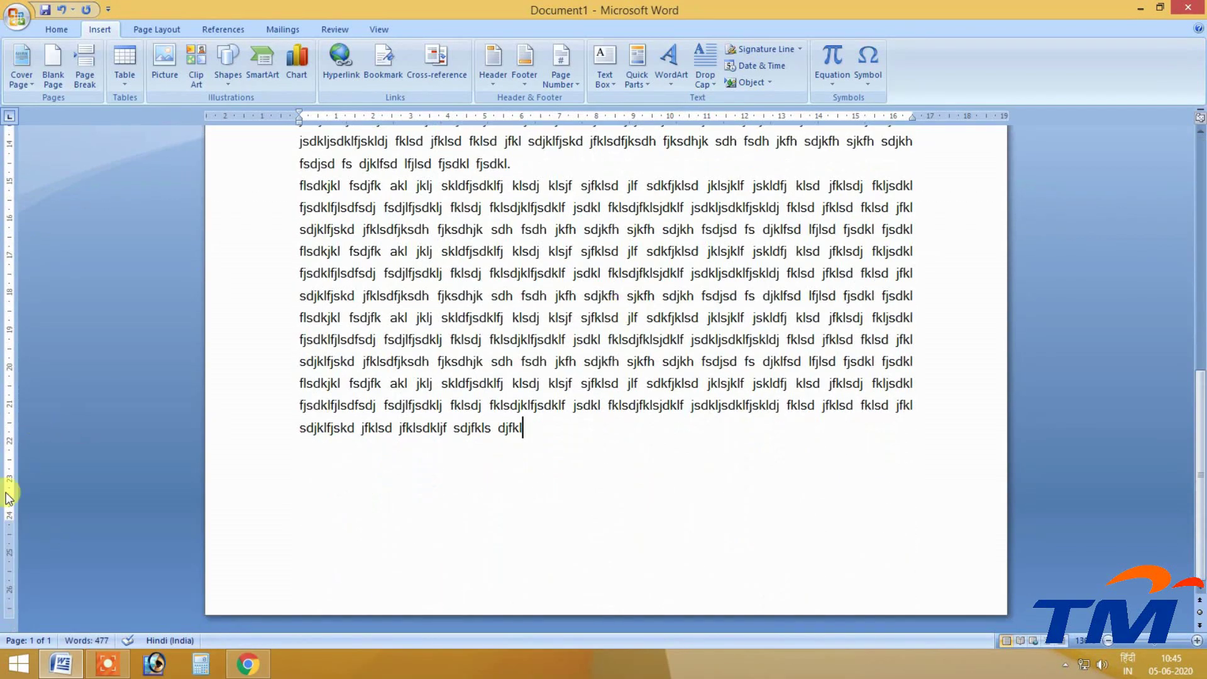
pyautogui.moveTo(8, 519); pyautogui.dragTo(8, 552)
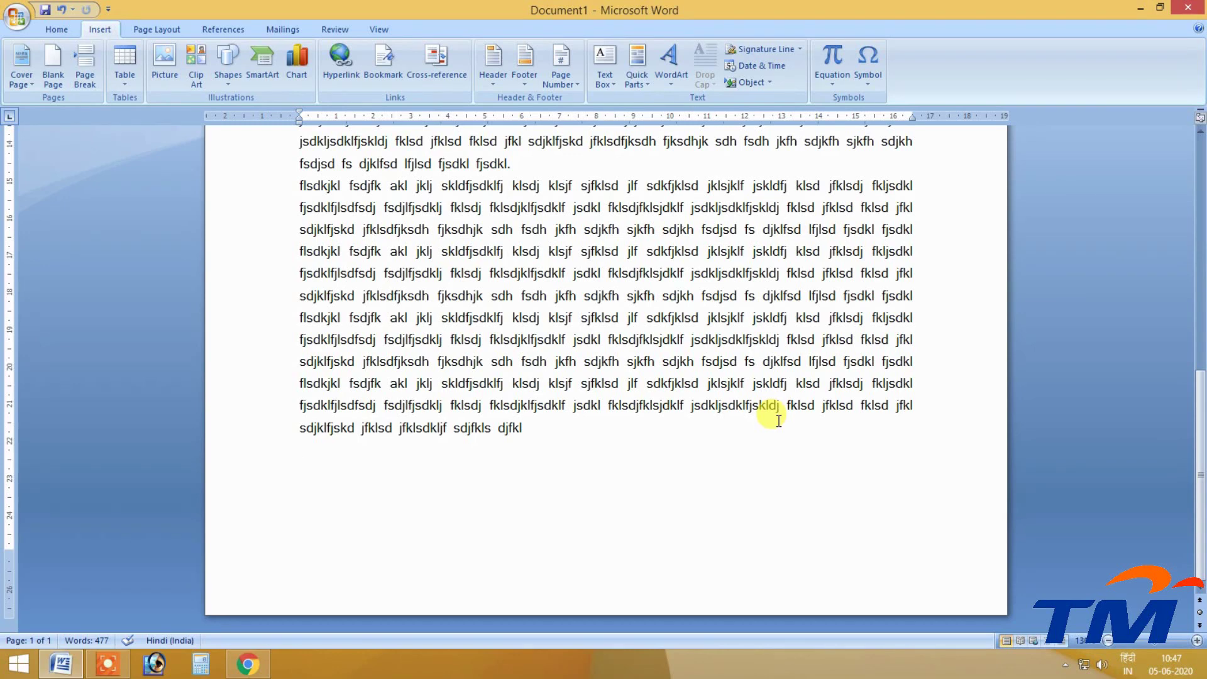
# Insert a signature line and dismiss the digital signature notice permanently.
pyautogui.click(764, 52)
pyautogui.moveTo(489, 303); pyautogui.dragTo(387, 142)
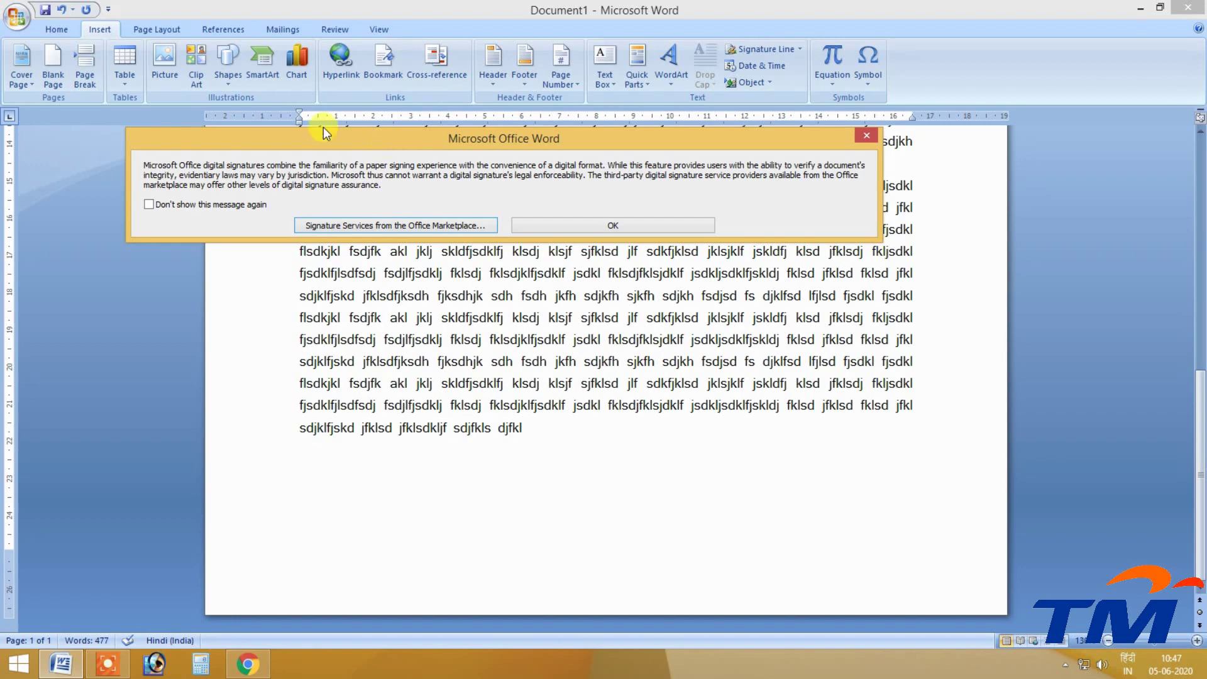
pyautogui.click(149, 204)
pyautogui.click(587, 228)
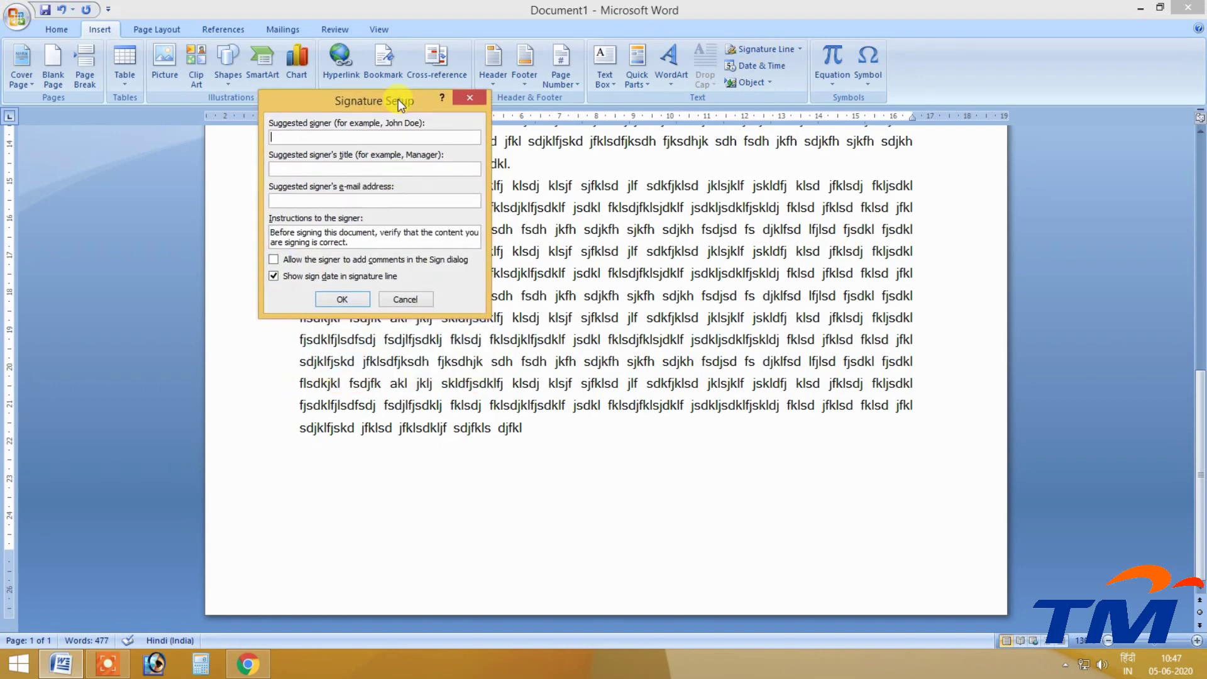
# Enter the signer's name, title Director and the signer's e-mail address, and confirm.
pyautogui.press('Tab')
pyautogui.write('Director')
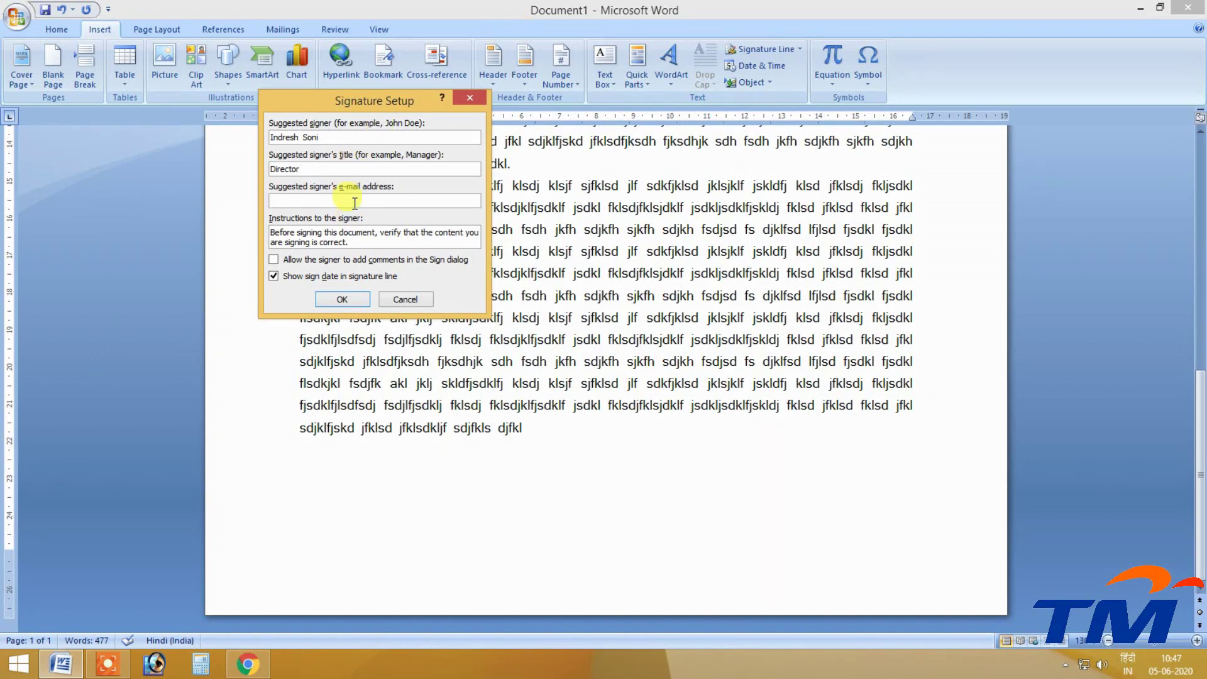
pyautogui.click(354, 203)
pyautogui.press('Tab')
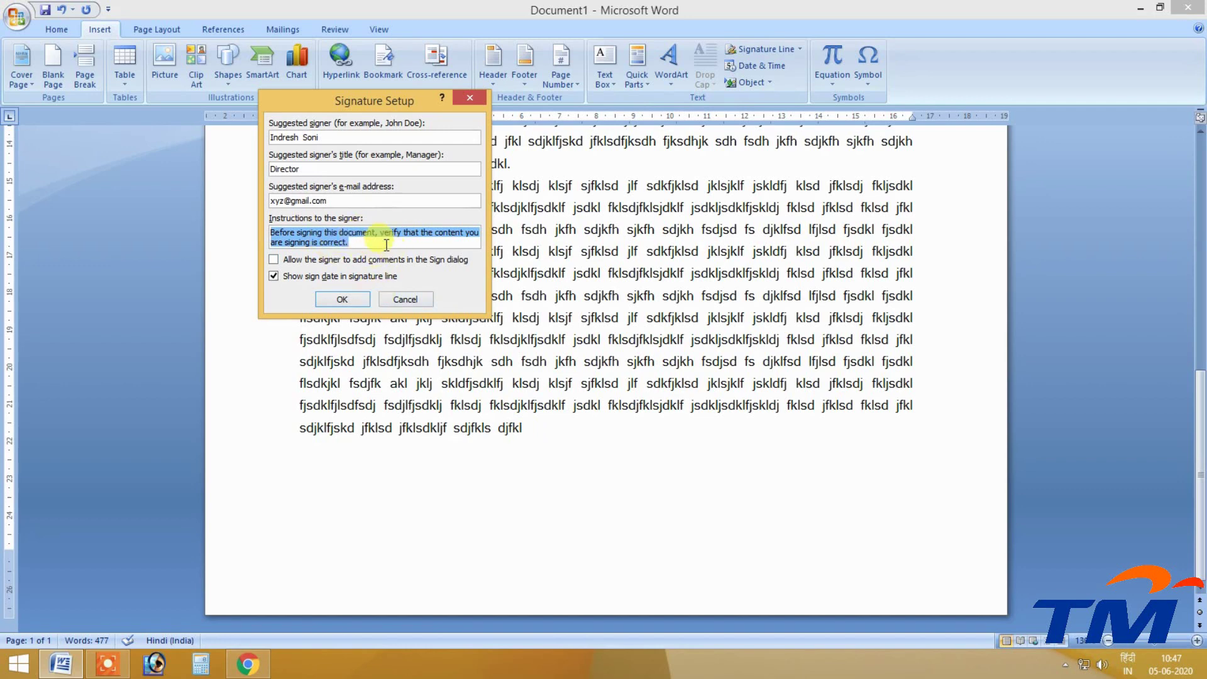
pyautogui.click(356, 298)
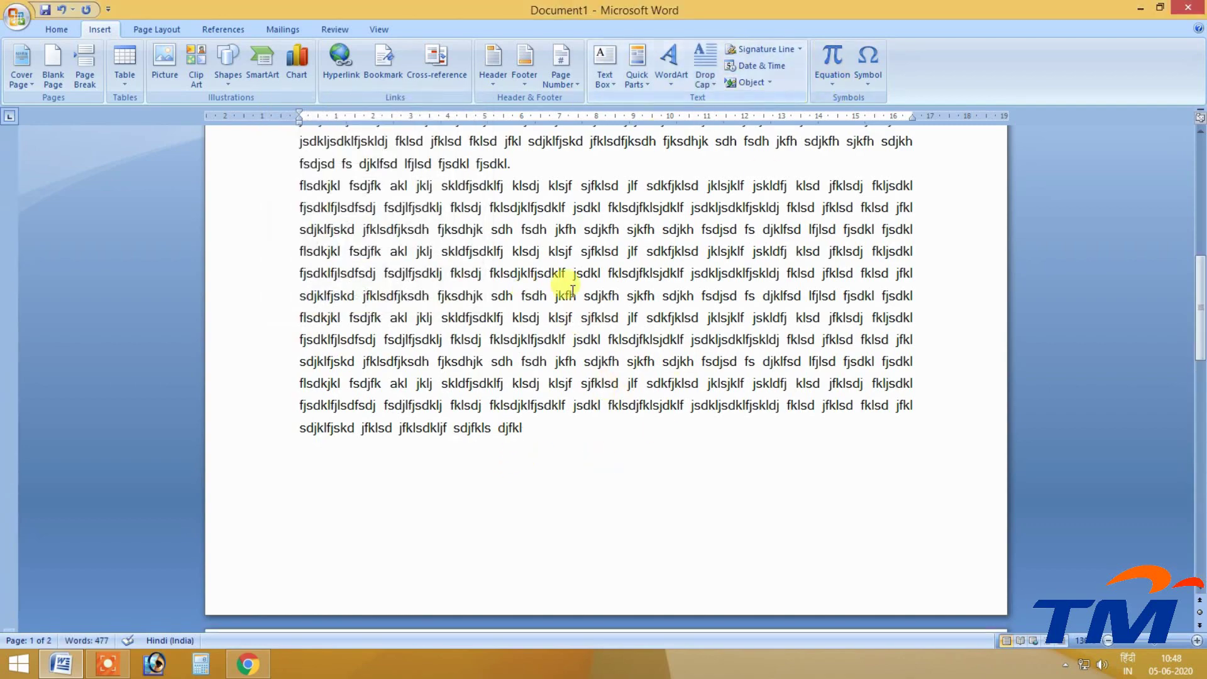
# Delete three lines of filler text so the signature line moves to page 1.
pyautogui.scroll(-5, 472, 390)
pyautogui.click(456, 444)
pyautogui.scroll(10, 459, 440)
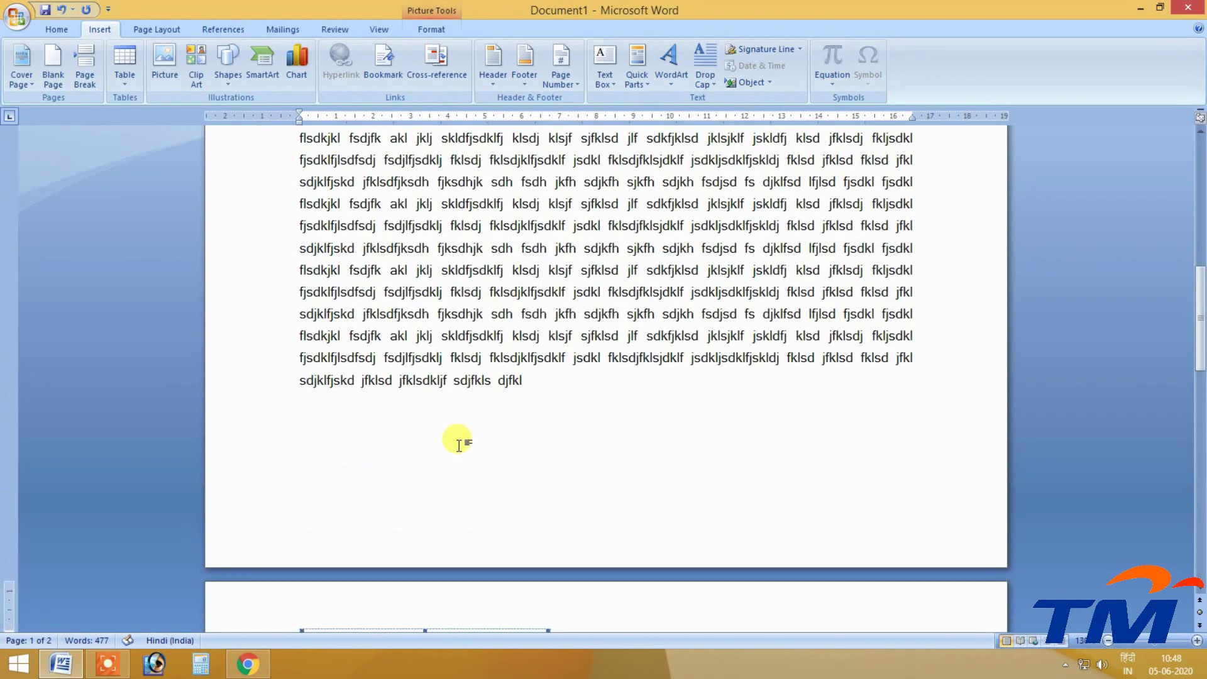
pyautogui.moveTo(440, 313); pyautogui.dragTo(377, 247)
pyautogui.press('Delete')
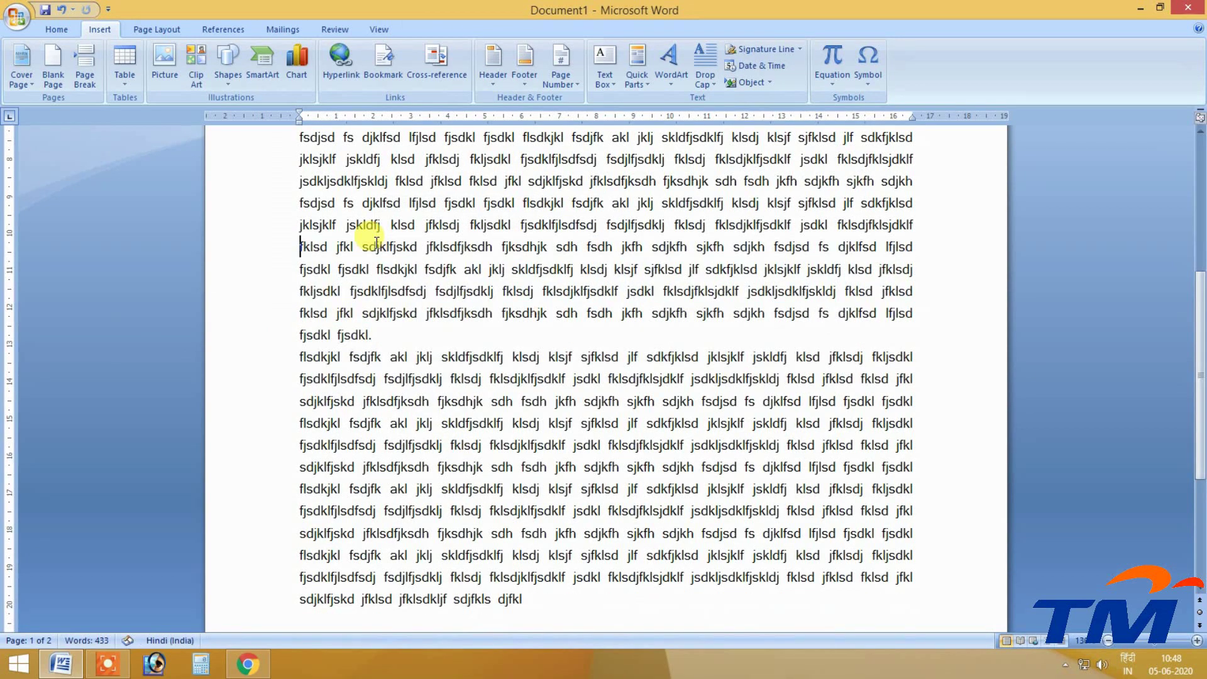
# Select the signature line below the text to begin signing.
pyautogui.scroll(-5, 379, 264)
pyautogui.click(336, 437)
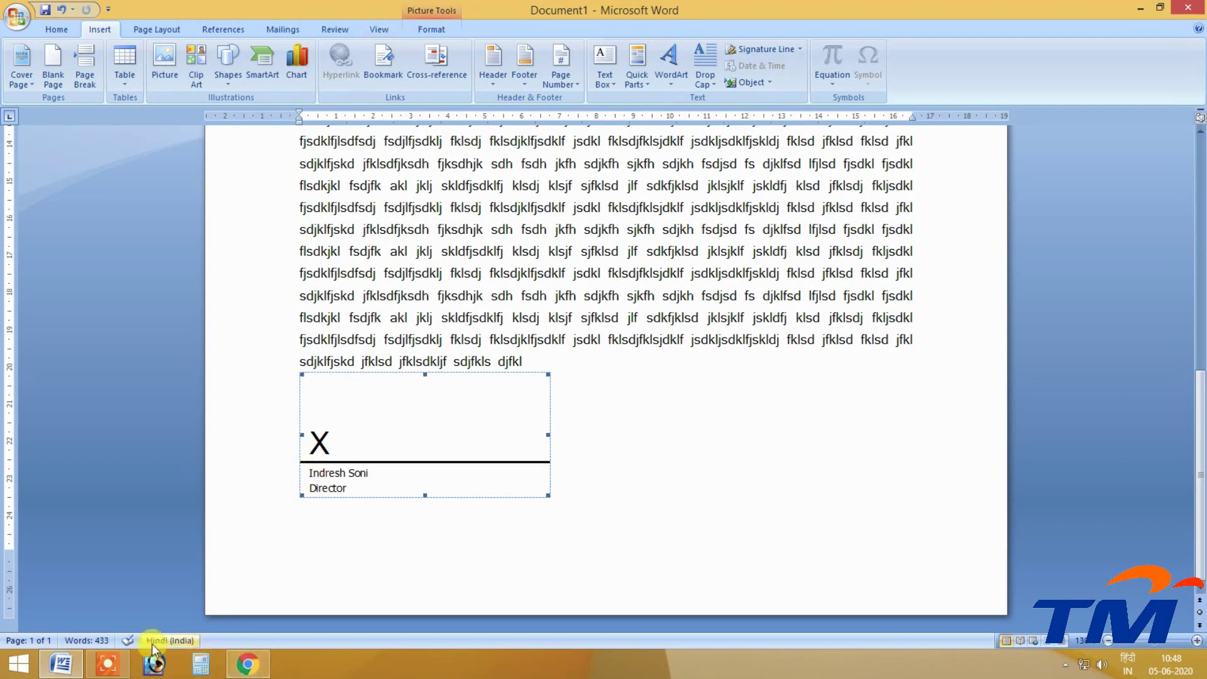
pyautogui.click(119, 665)
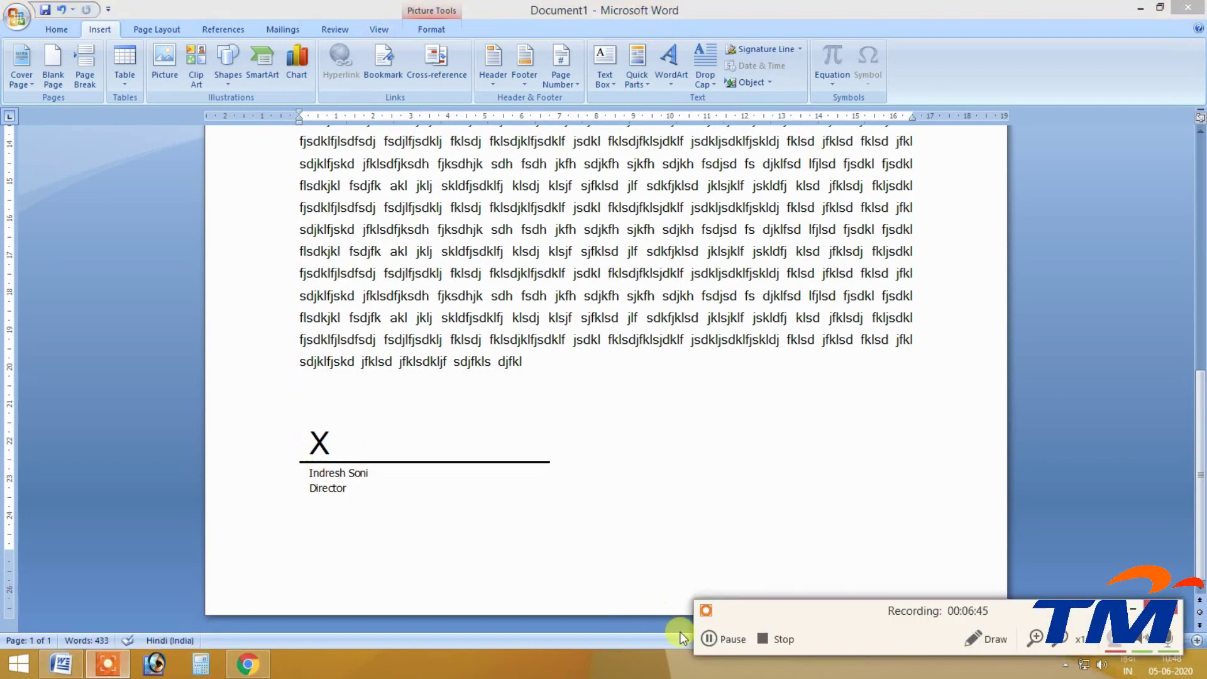
pyautogui.click(729, 639)
# Start signing, agree to save, and save to the Desktop as 'digital signaure'.
pyautogui.doubleClick(361, 454)
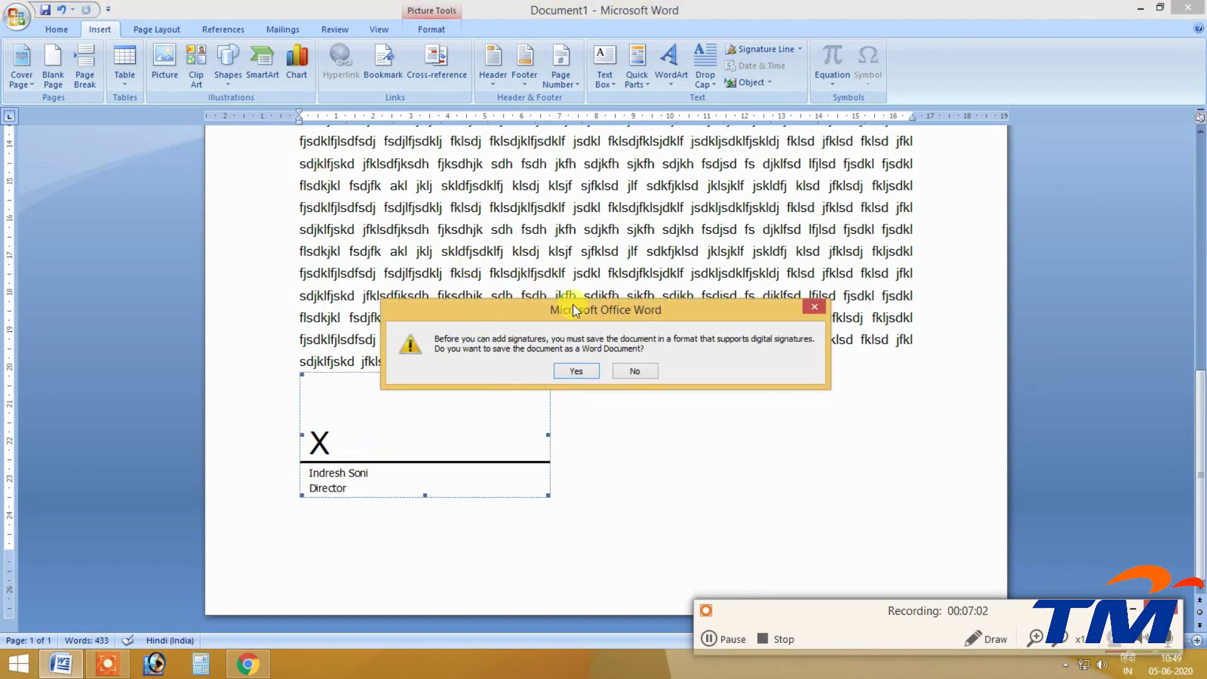
pyautogui.moveTo(572, 304); pyautogui.dragTo(429, 164)
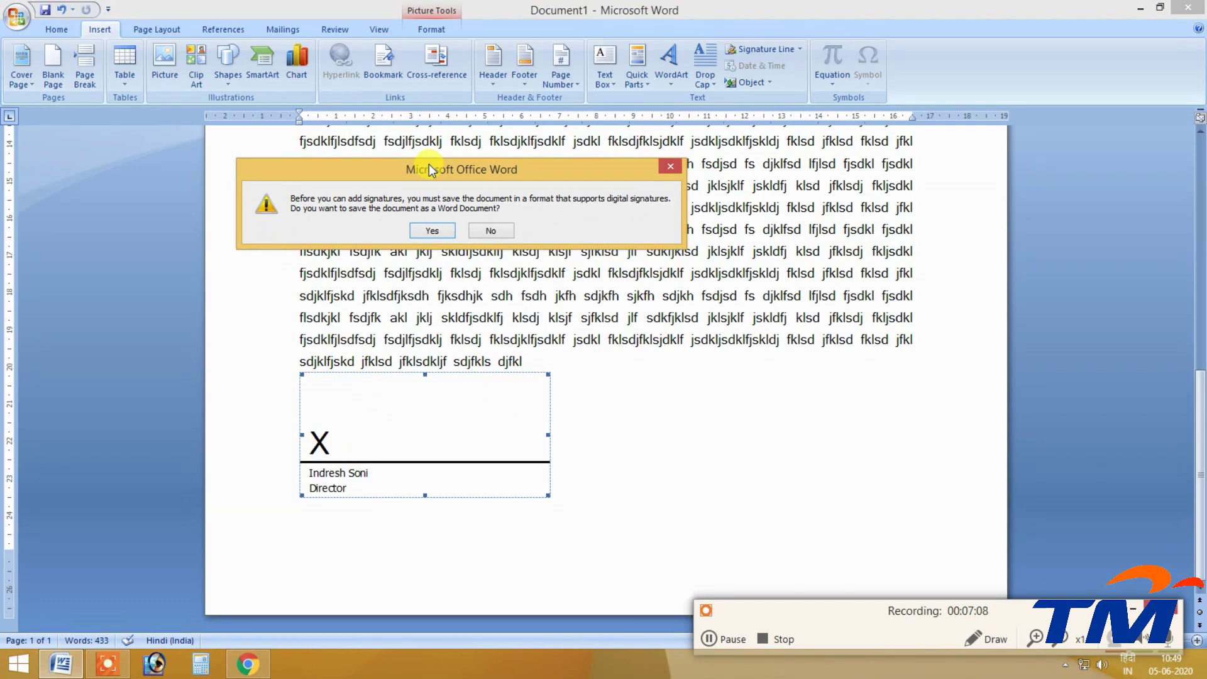
pyautogui.click(431, 230)
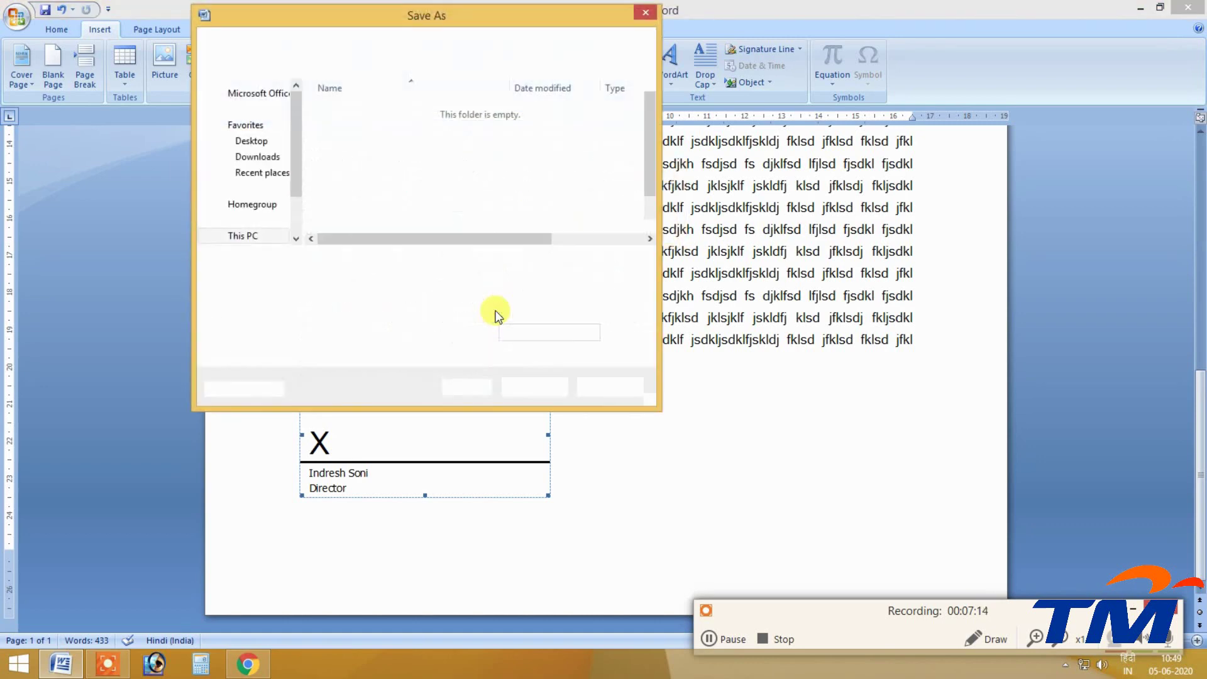
pyautogui.click(243, 213)
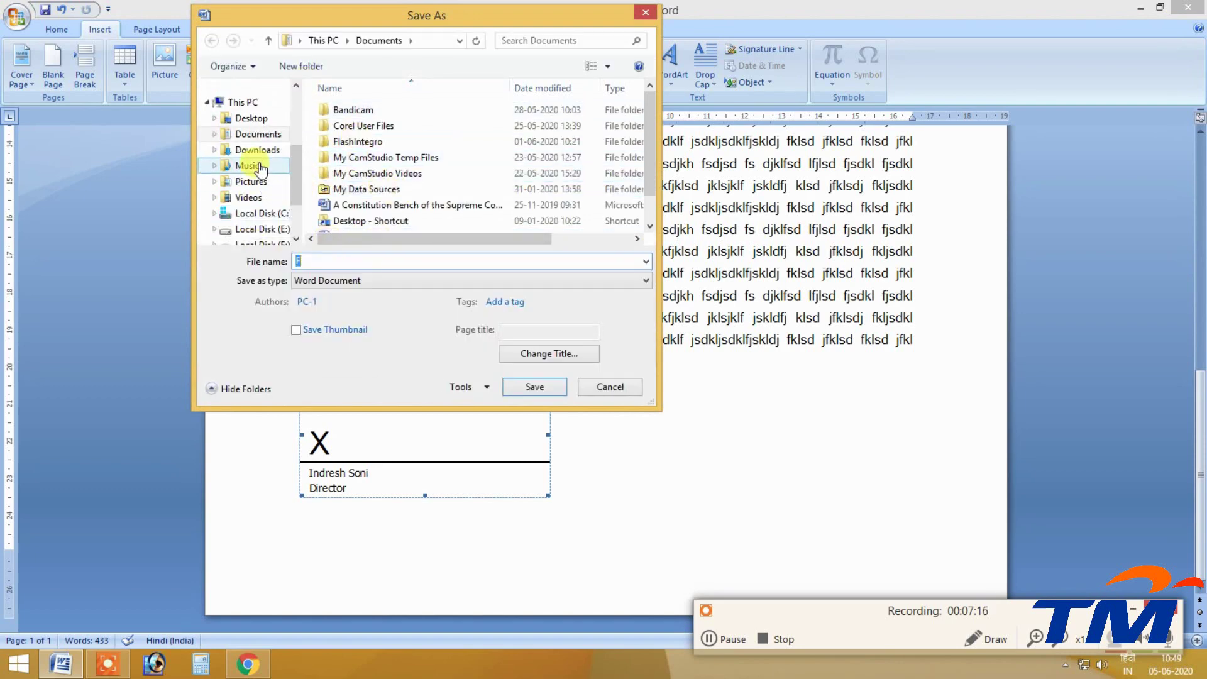
pyautogui.click(250, 117)
pyautogui.press('BackSpace')
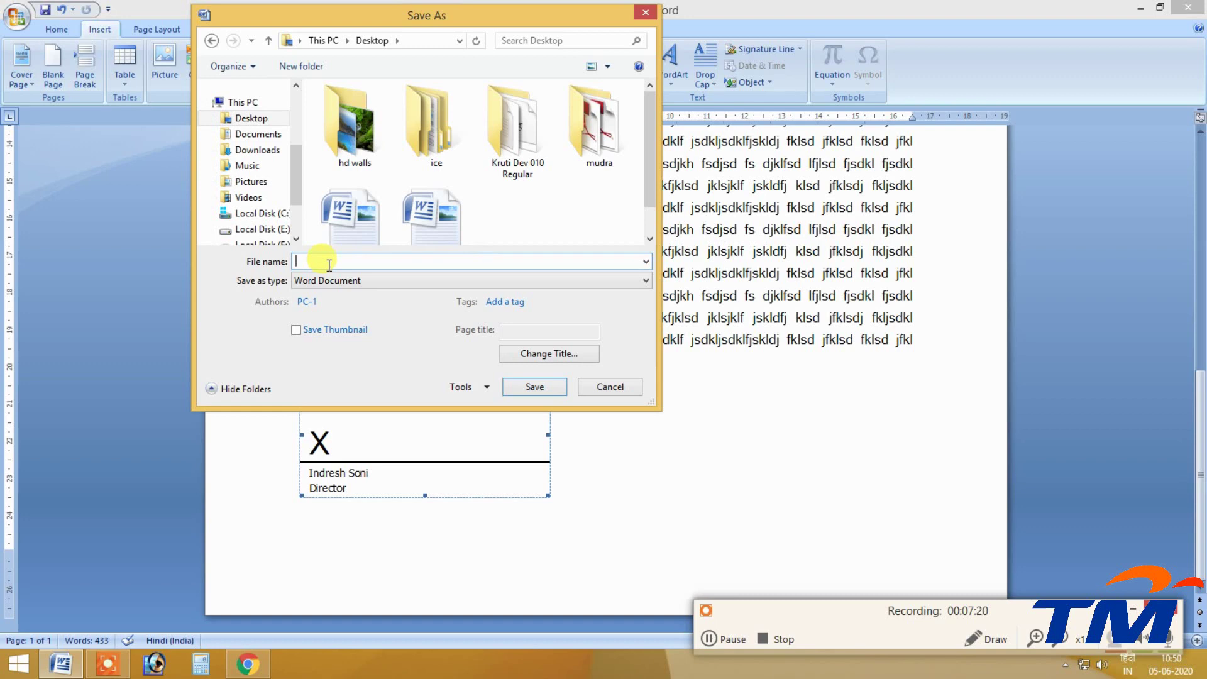
pyautogui.write('digital signaure')
pyautogui.click(531, 389)
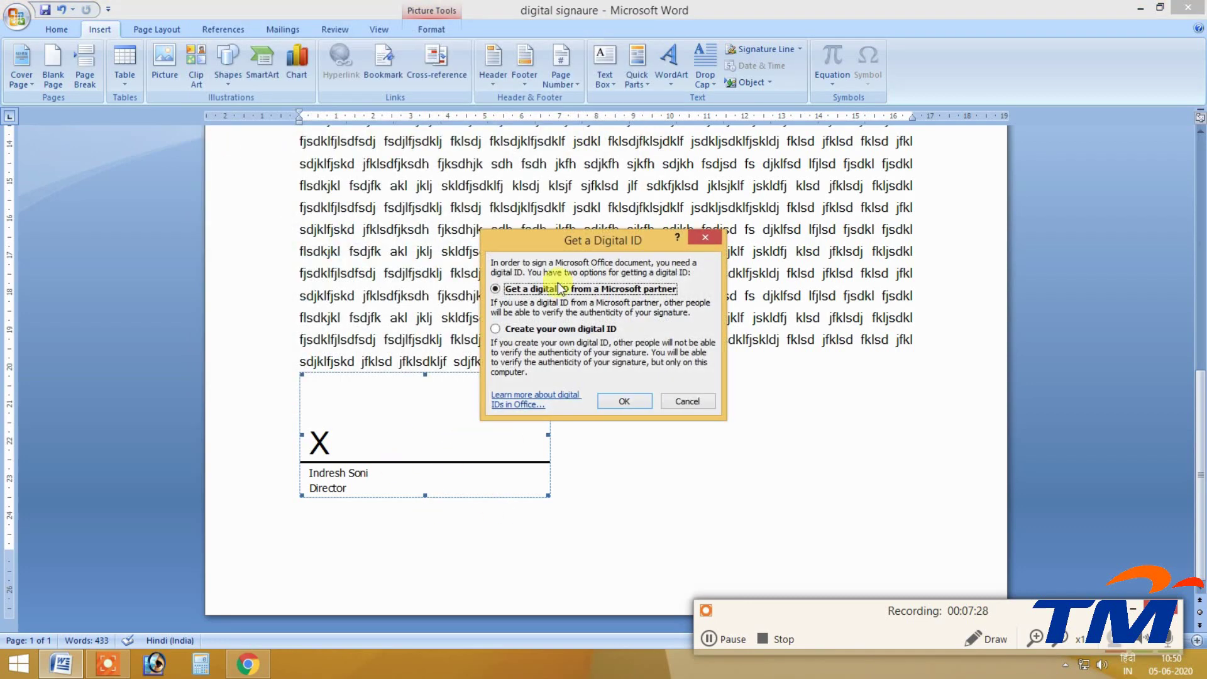
# In Get a Digital ID, choose to create your own digital ID.
pyautogui.moveTo(541, 244); pyautogui.dragTo(394, 138)
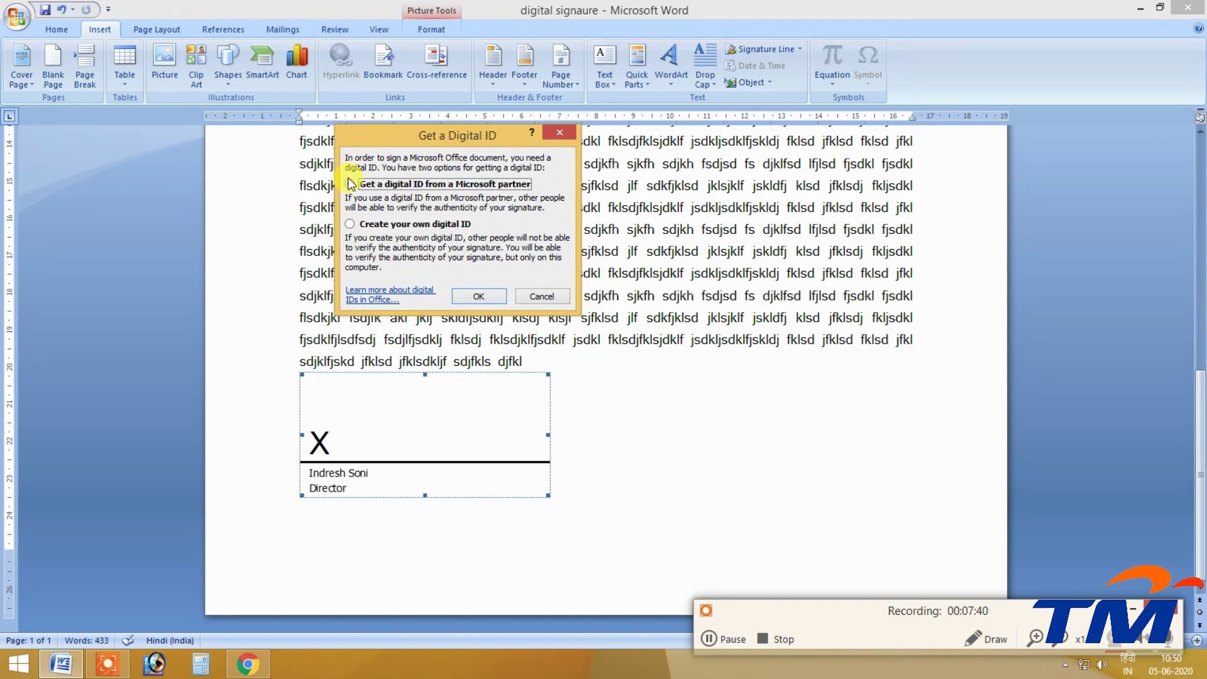
pyautogui.click(349, 223)
pyautogui.click(476, 296)
# Fill in the e-mail, organization and location for digital ID PC-1, and create it.
pyautogui.moveTo(537, 259); pyautogui.dragTo(344, 209)
pyautogui.click(342, 210)
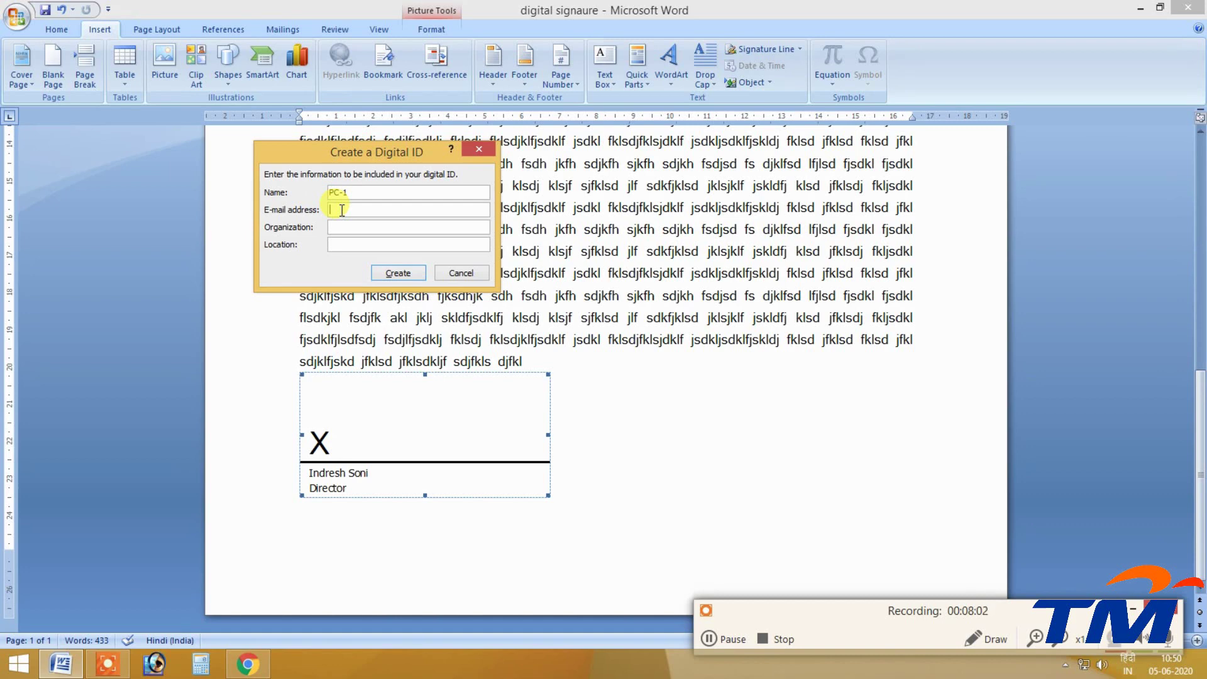
pyautogui.write('xyz@gm')
pyautogui.press('BackSpace')
pyautogui.press('BackSpace')
pyautogui.write('g')
pyautogui.write('hansi')
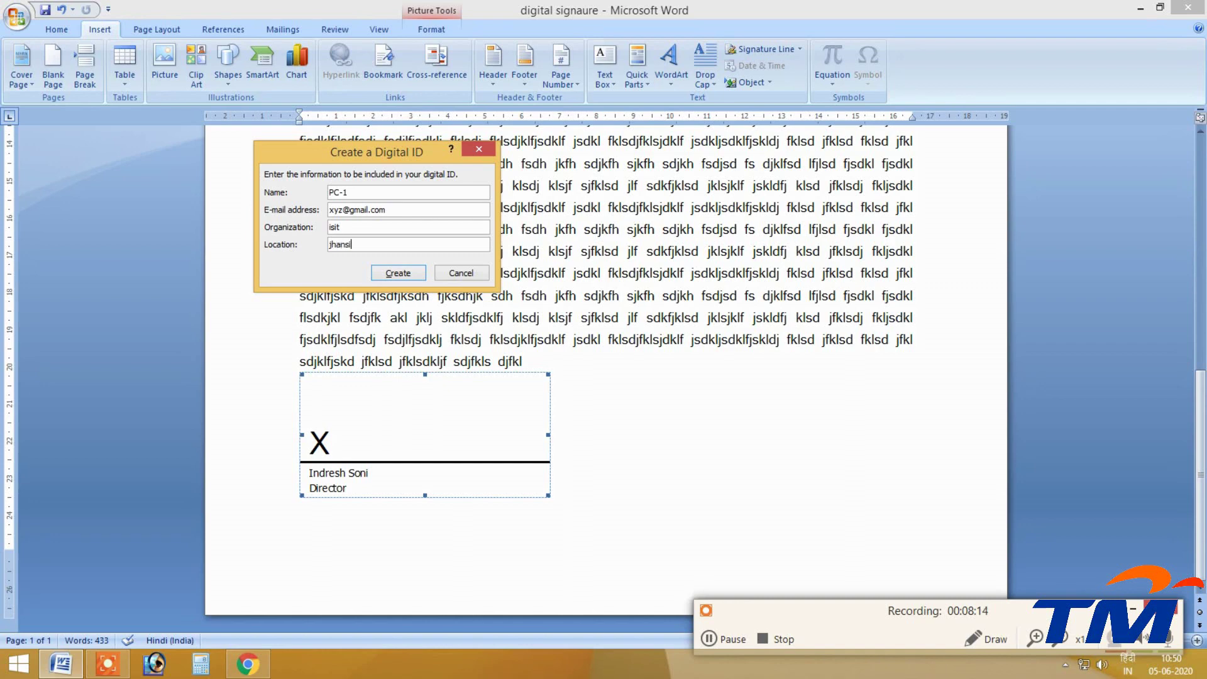
pyautogui.click(392, 272)
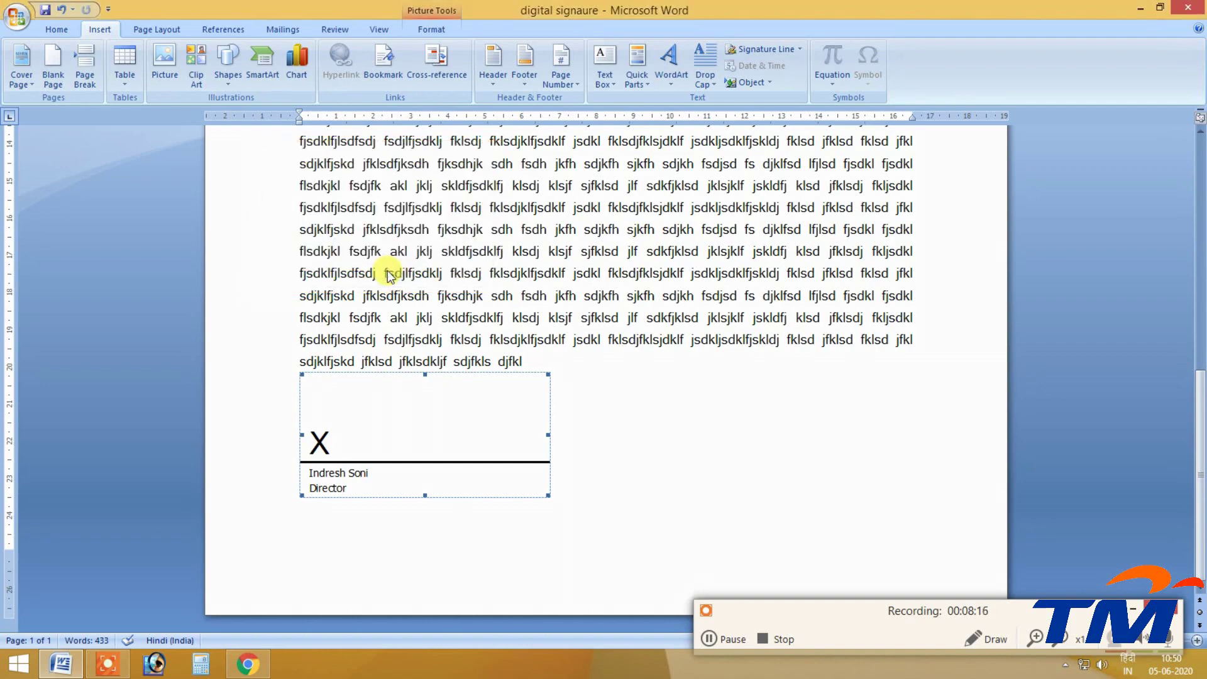
# Sign using the handwritten signature image from the Desktop.
pyautogui.moveTo(522, 194)
pyautogui.mouseDown()
pyautogui.moveTo(256, 122)
pyautogui.moveTo(249, 108)
pyautogui.mouseUp()
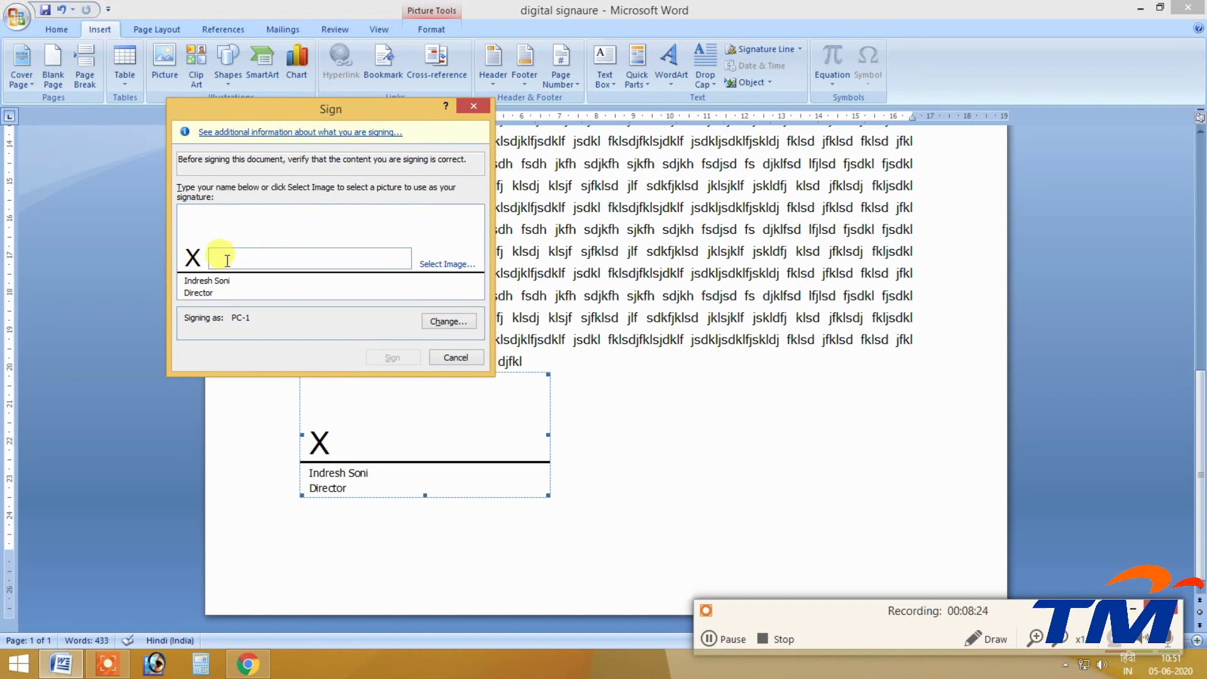
pyautogui.click(447, 265)
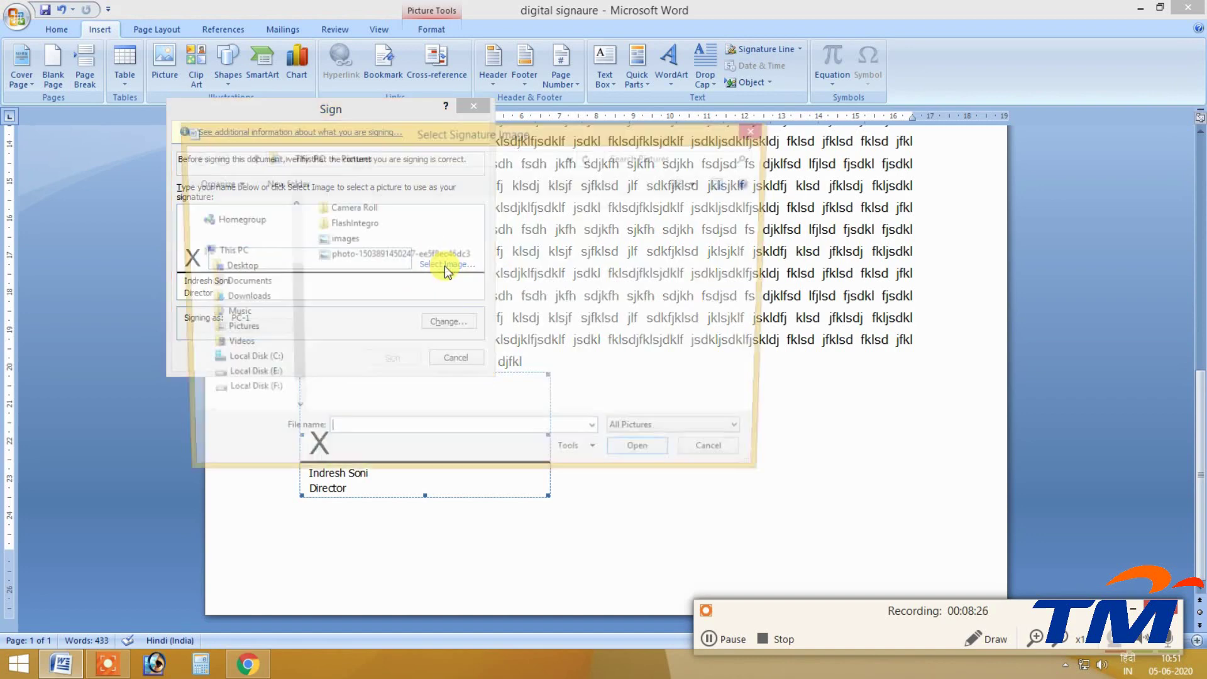
pyautogui.click(228, 267)
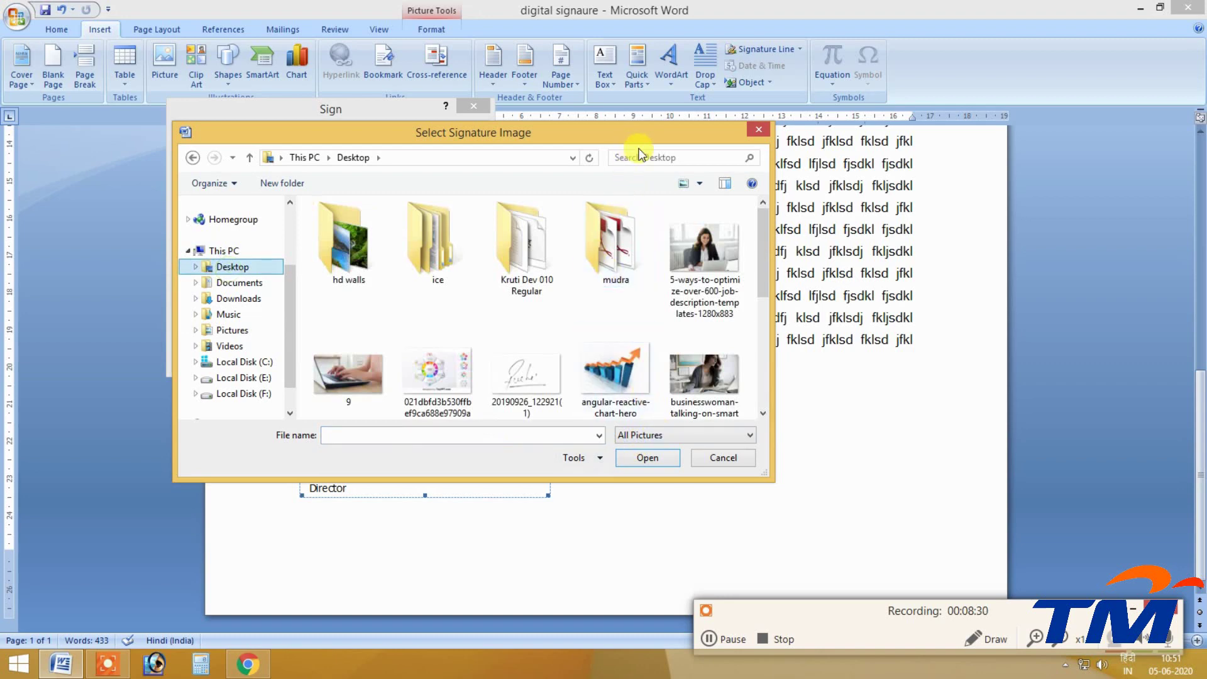
pyautogui.doubleClick(639, 140)
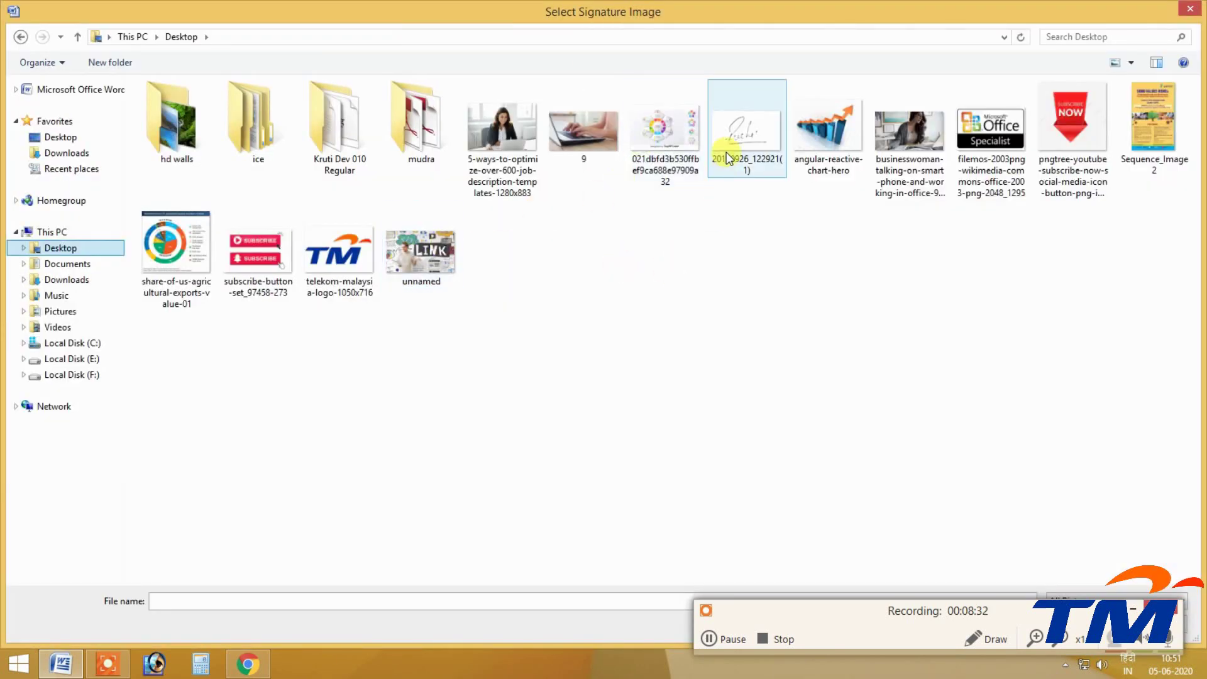
pyautogui.click(742, 154)
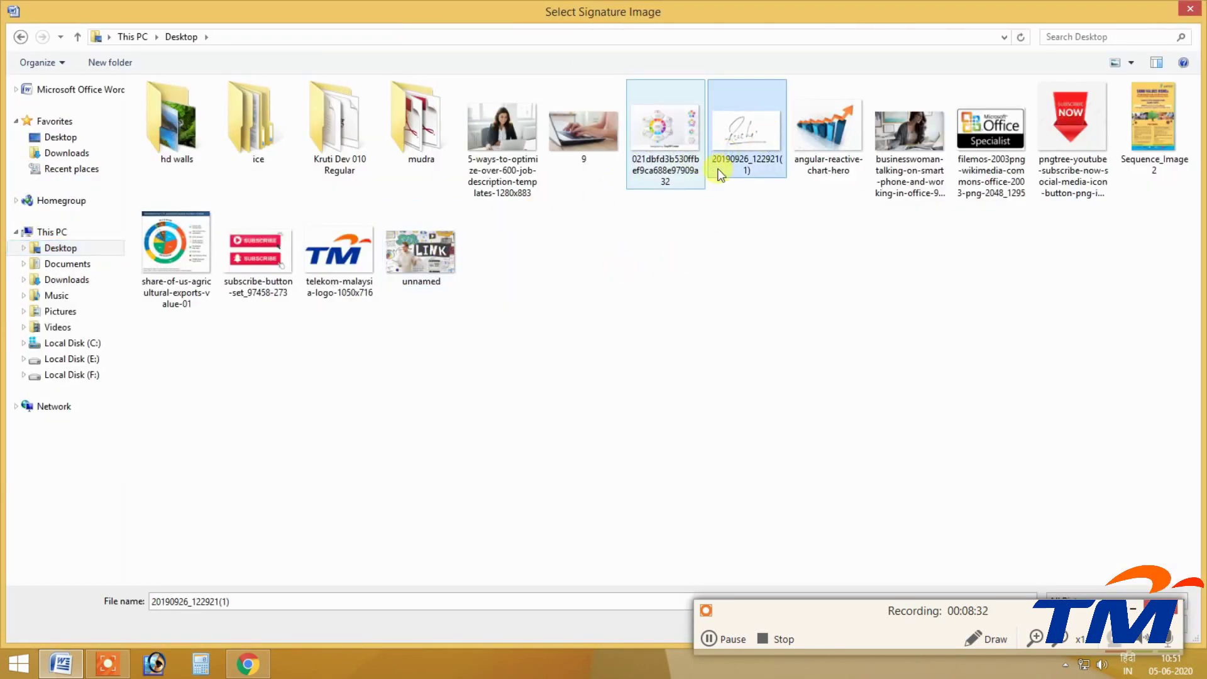
pyautogui.doubleClick(748, 154)
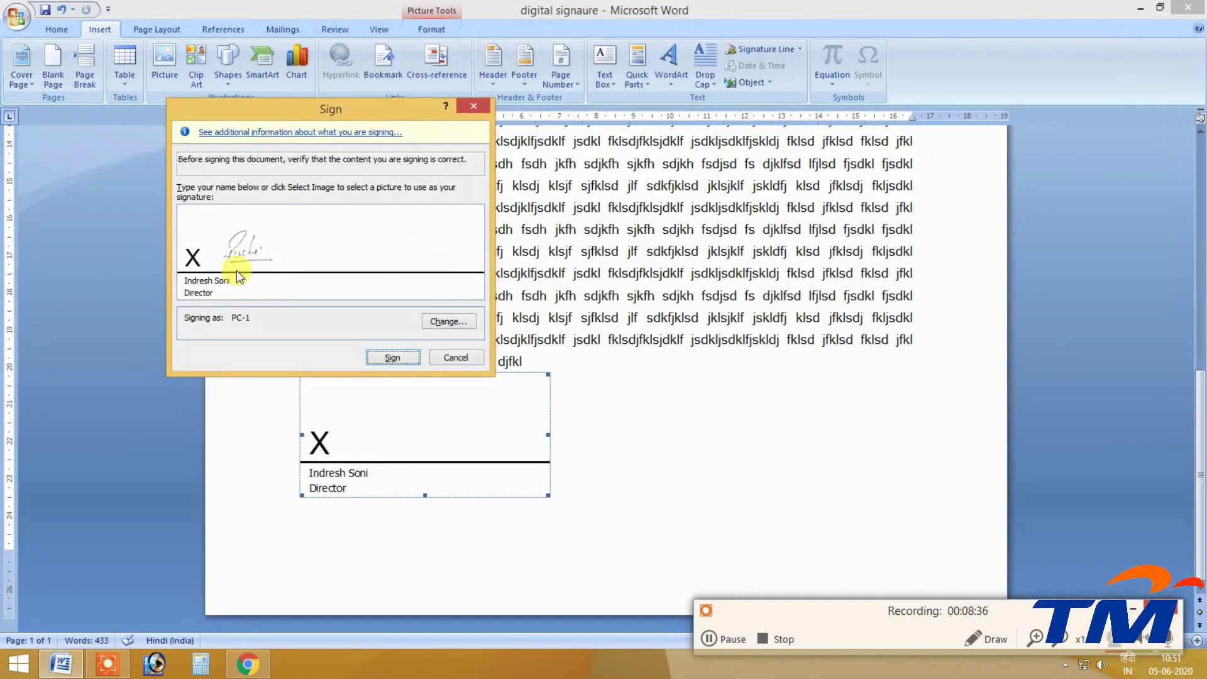
pyautogui.click(395, 358)
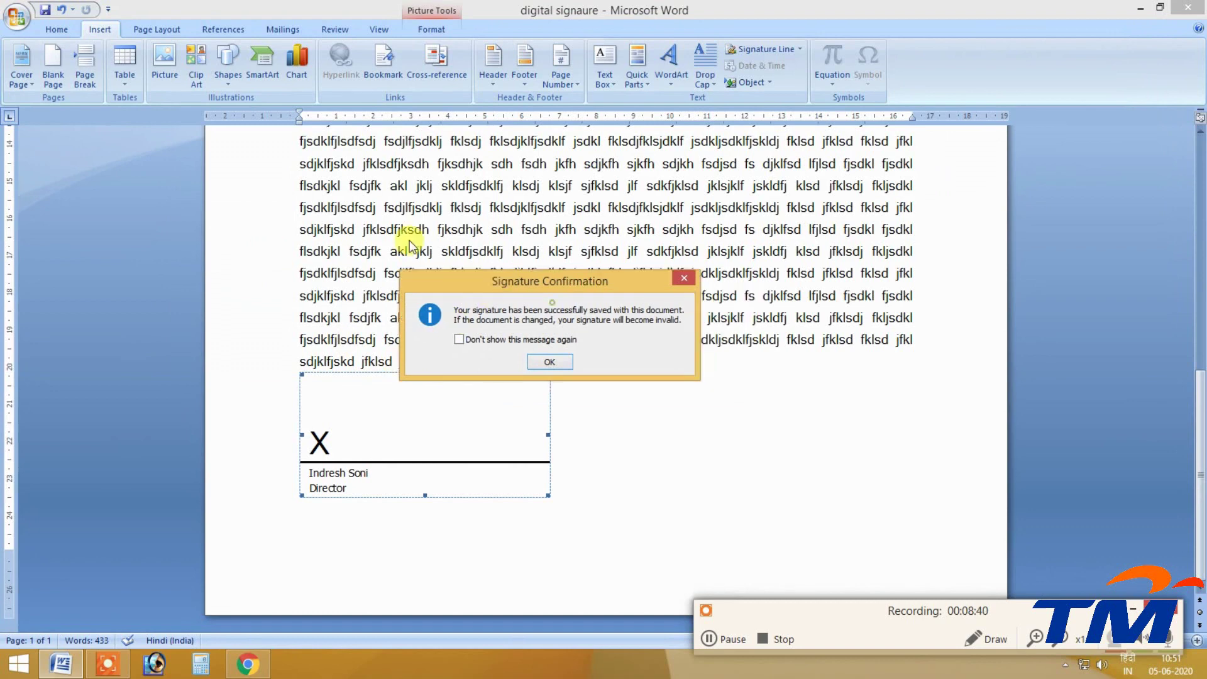
# Acknowledge the signature-saved confirmation, turning off future confirmations.
pyautogui.moveTo(555, 302); pyautogui.dragTo(290, 161)
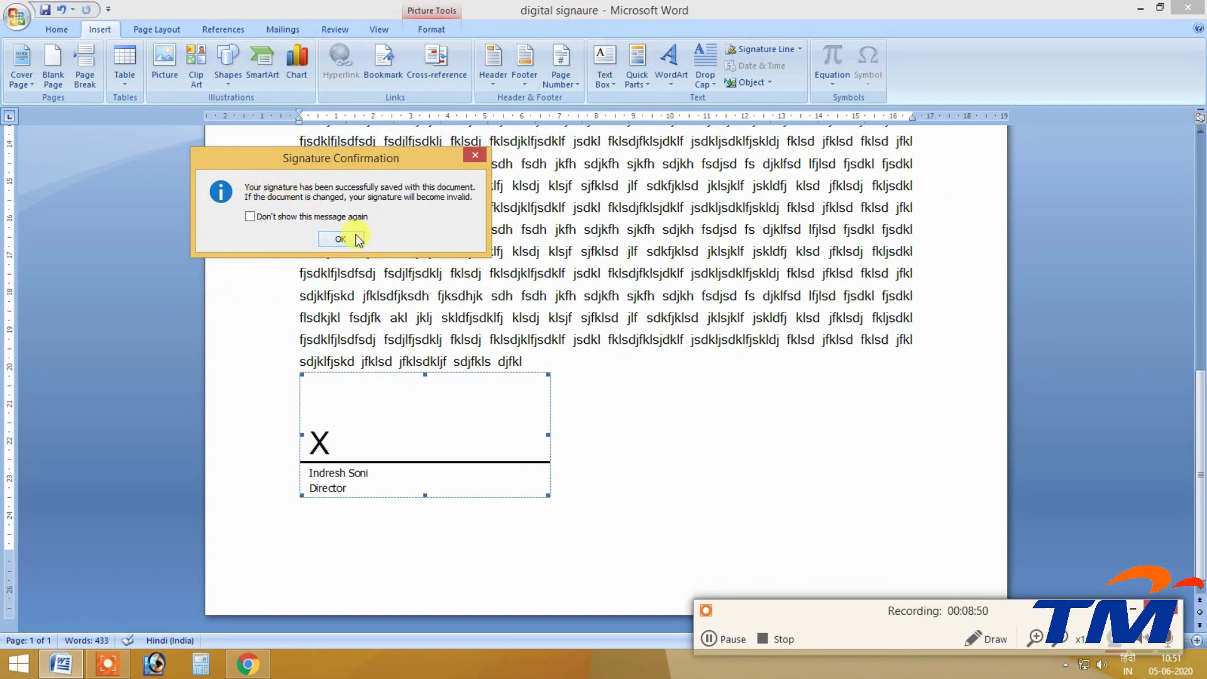
pyautogui.click(255, 217)
pyautogui.moveTo(315, 164); pyautogui.dragTo(319, 132)
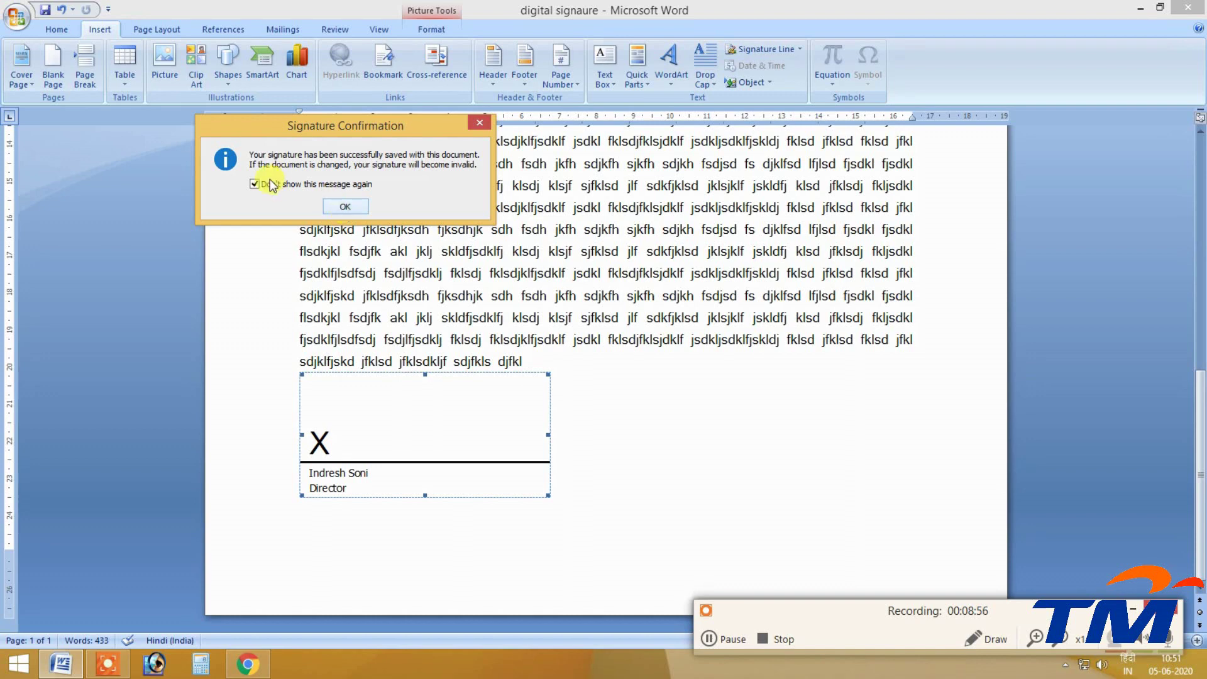
pyautogui.click(344, 207)
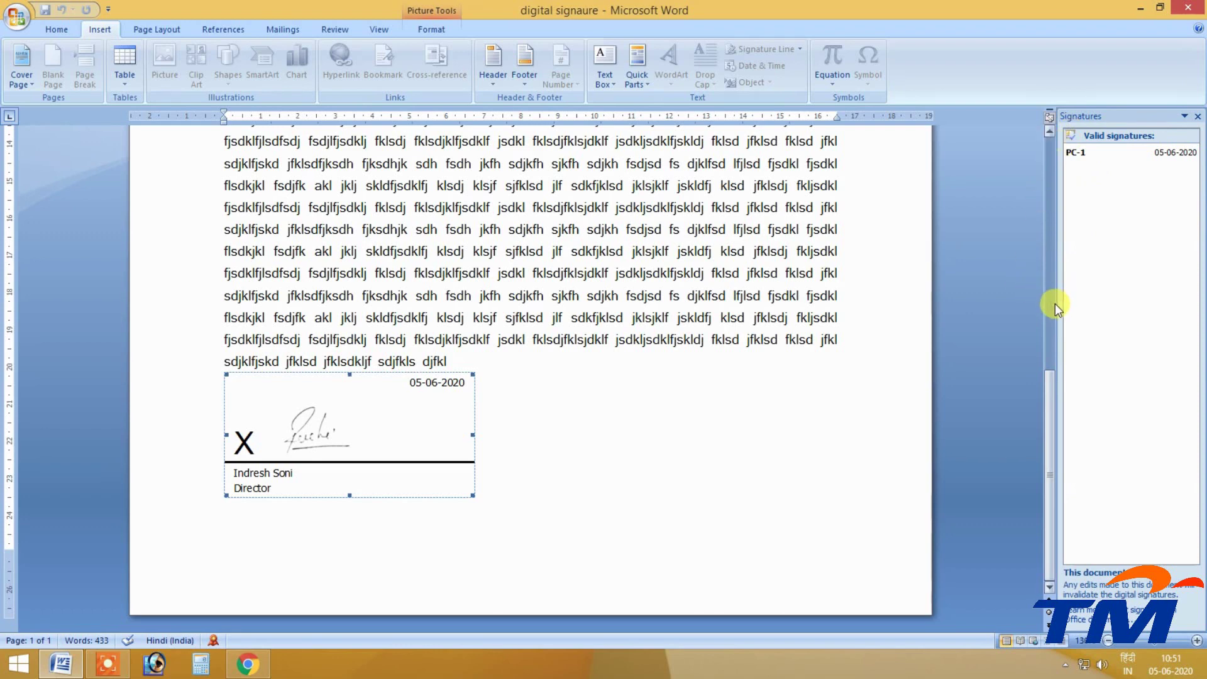
# Widen the Signatures pane and try deleting body text to confirm it's locked.
pyautogui.moveTo(1049, 300); pyautogui.dragTo(994, 308)
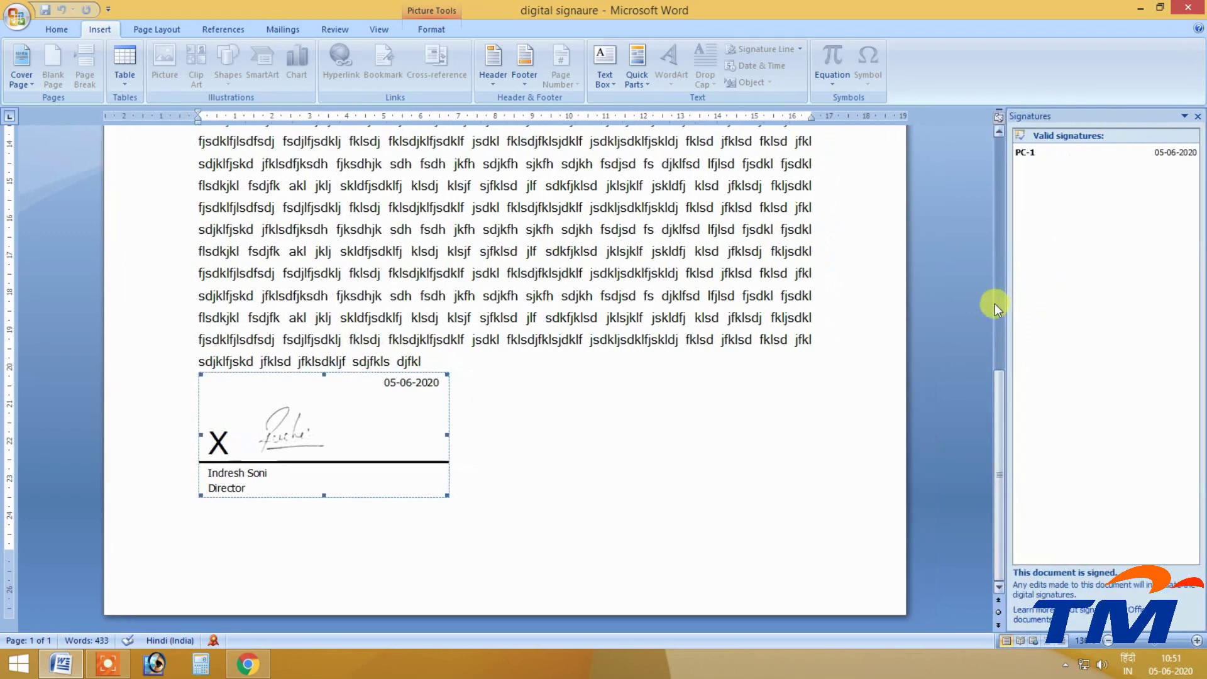
pyautogui.click(311, 315)
pyautogui.moveTo(503, 338); pyautogui.dragTo(340, 254)
pyautogui.press('Delete')
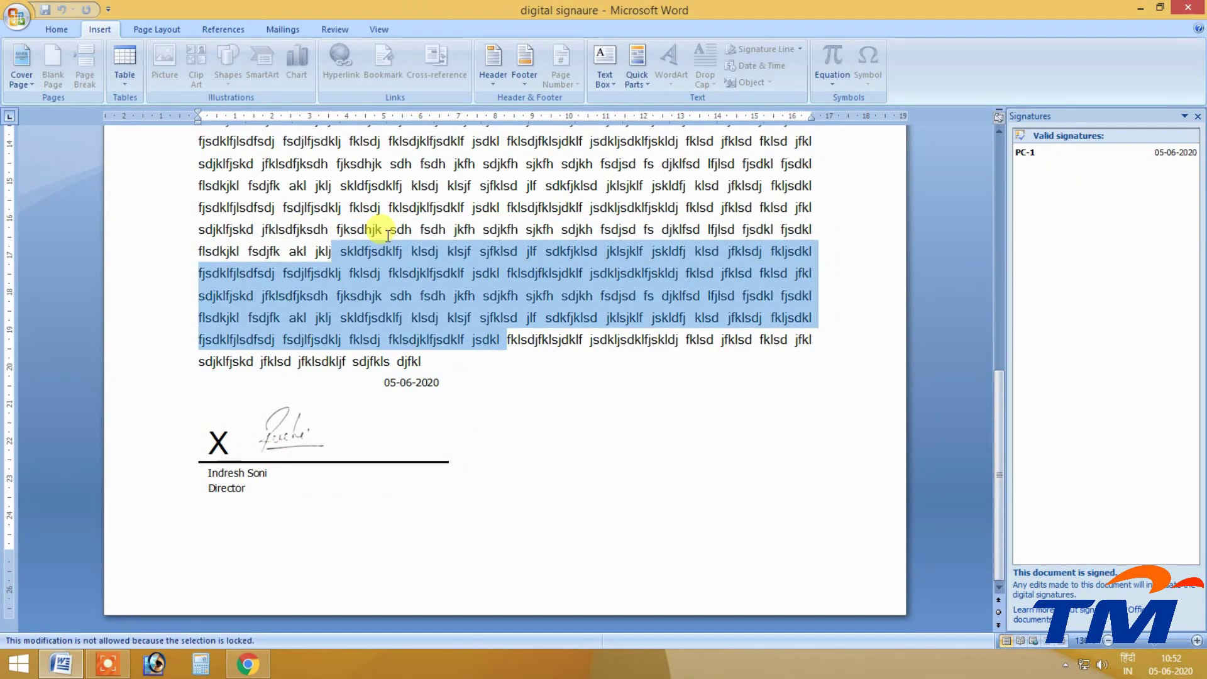
pyautogui.click(450, 484)
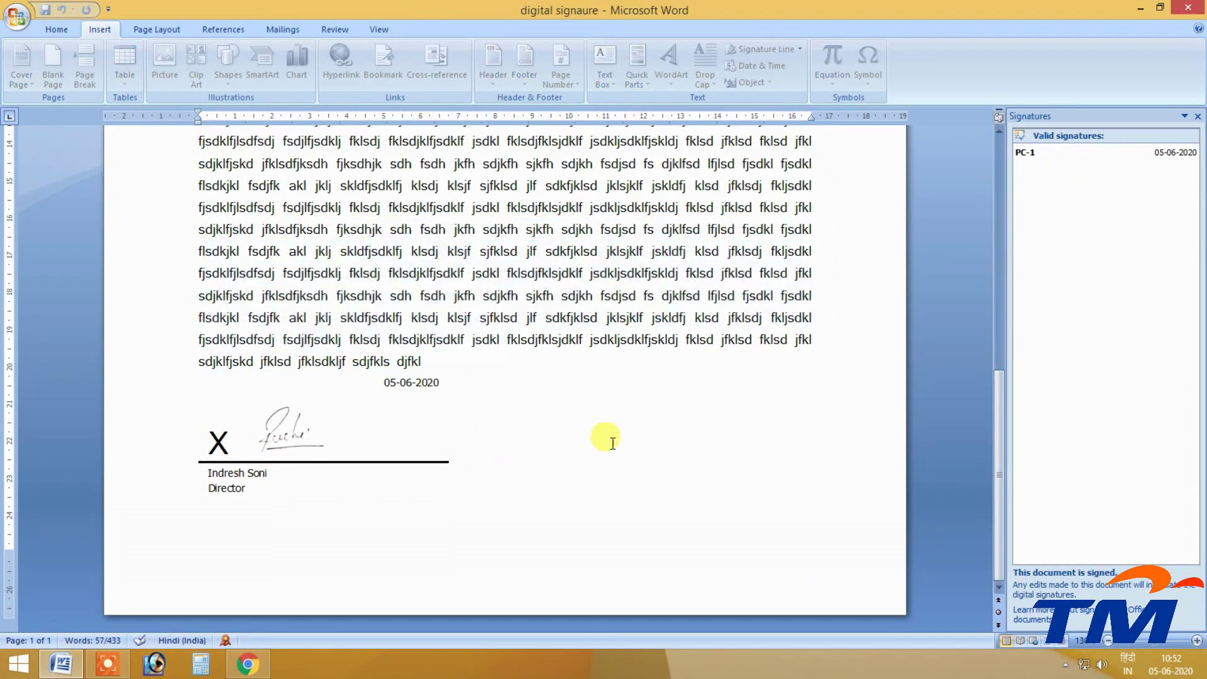
pyautogui.moveTo(481, 317); pyautogui.dragTo(365, 240)
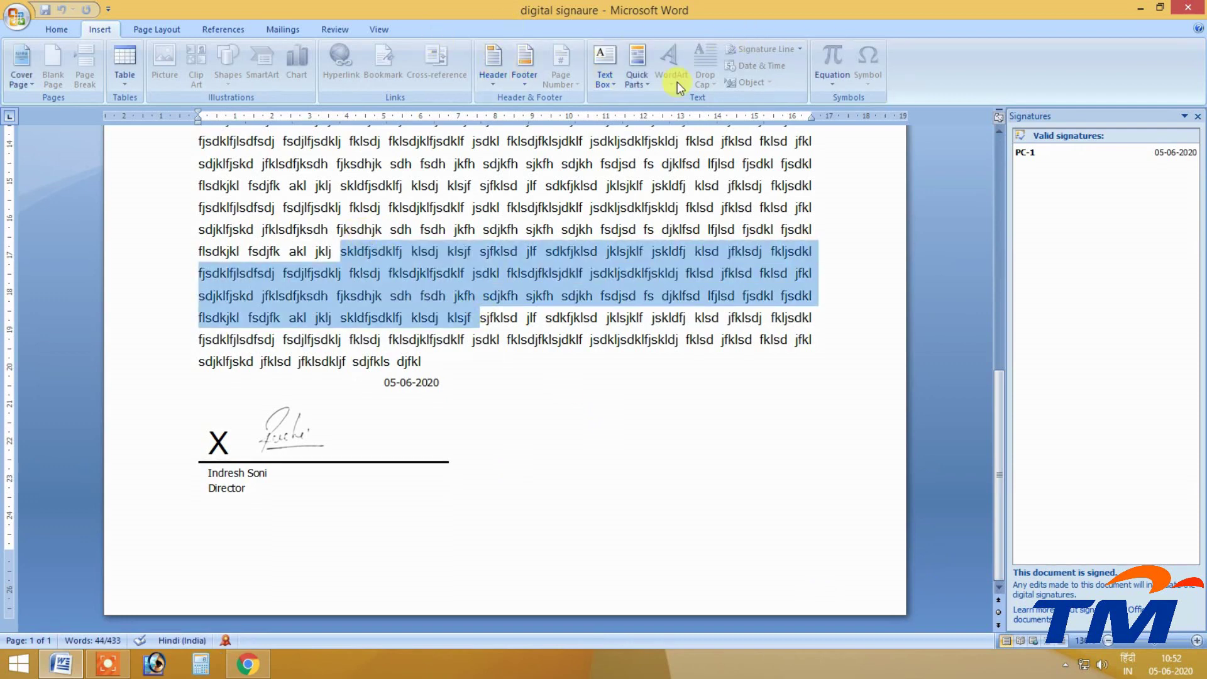
# Browse the Insert, Layout, References and Home tabs to see disabled commands.
pyautogui.click(524, 63)
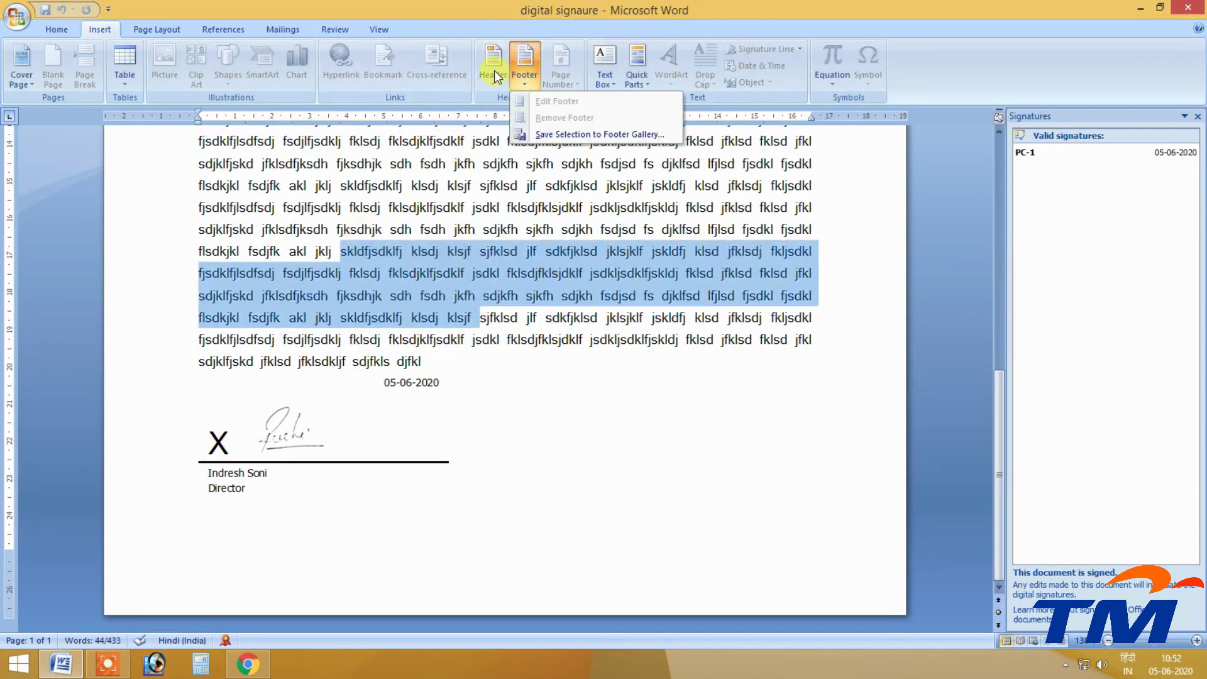
pyautogui.click(129, 59)
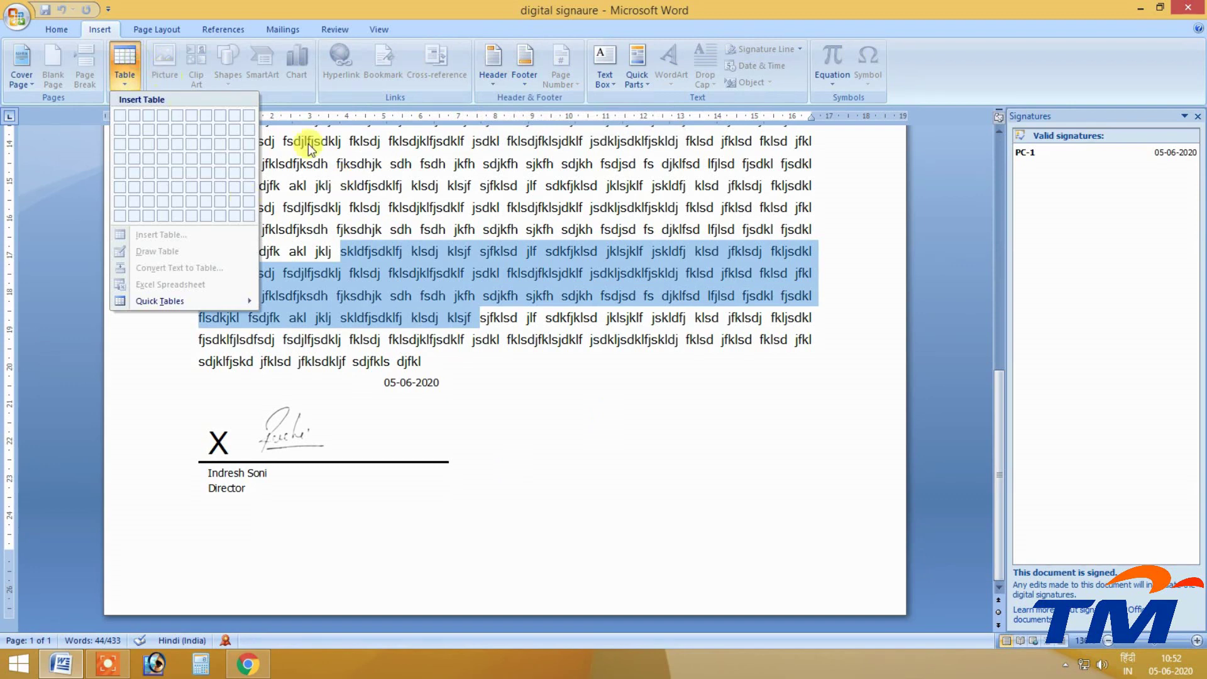
pyautogui.click(220, 27)
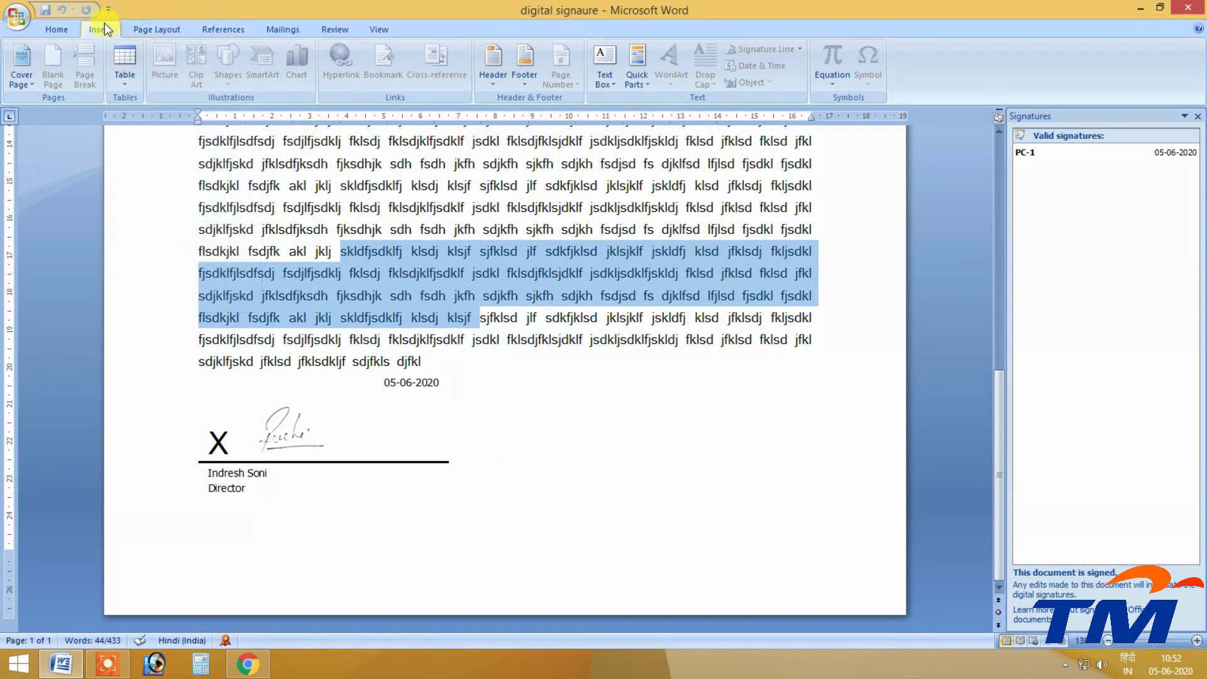
pyautogui.click(157, 29)
pyautogui.click(199, 68)
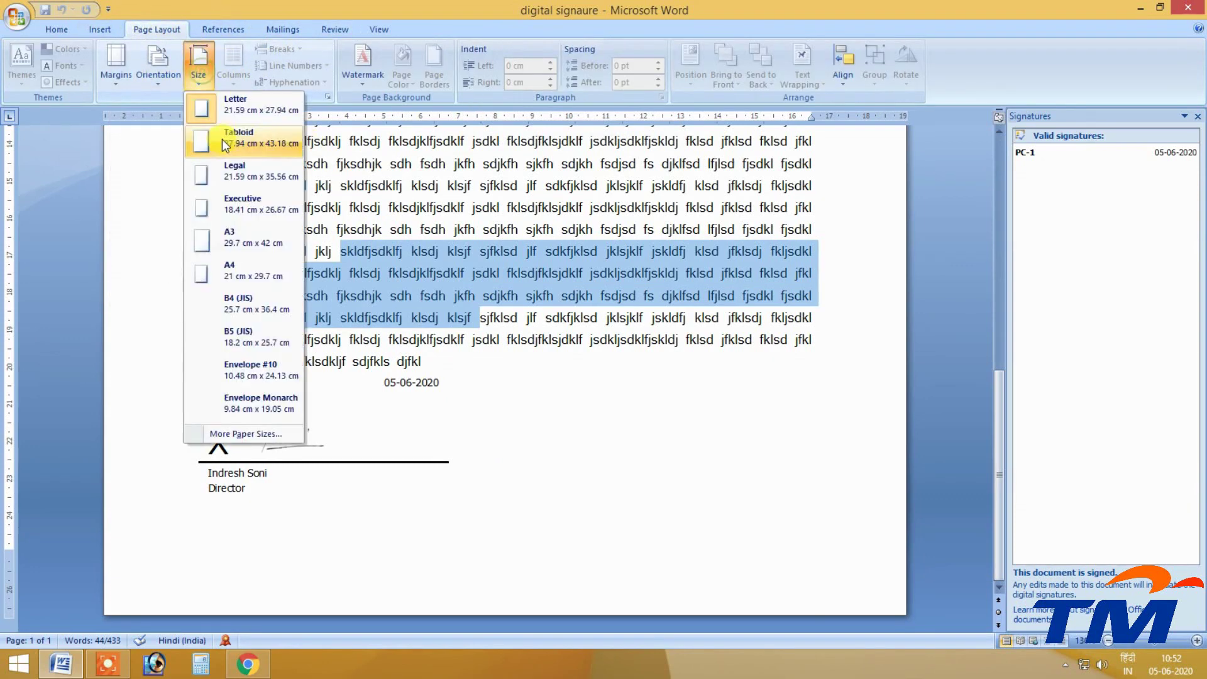
pyautogui.click(119, 32)
pyautogui.click(221, 30)
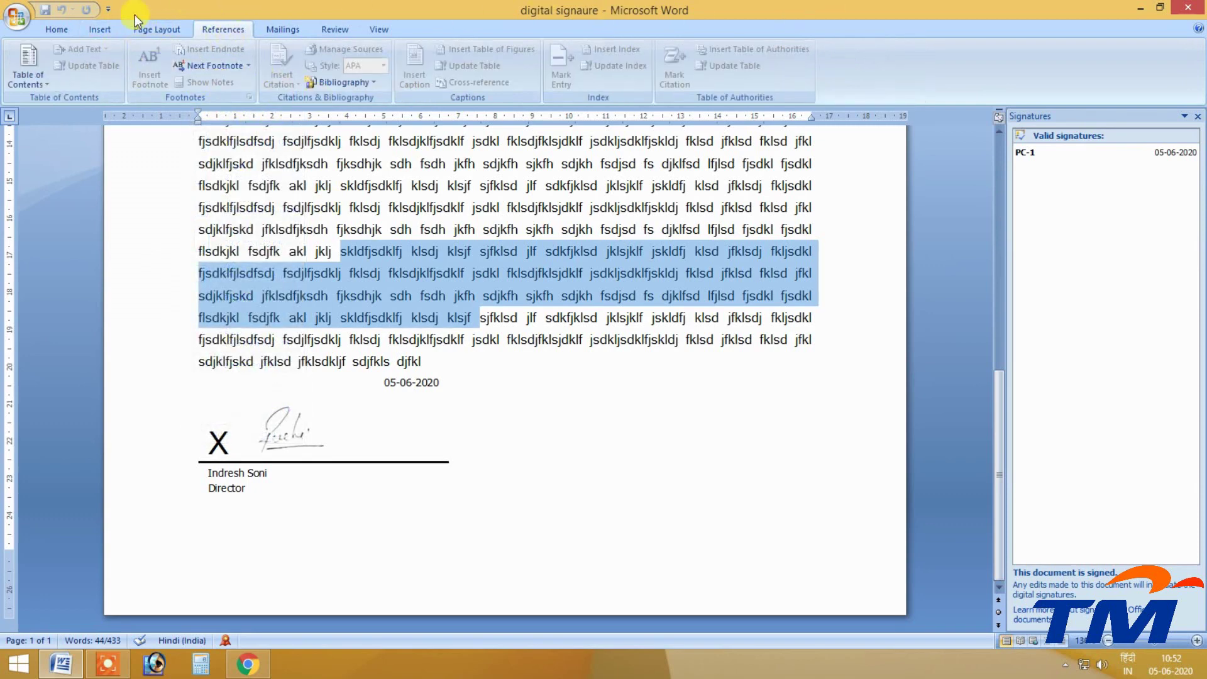
pyautogui.click(99, 29)
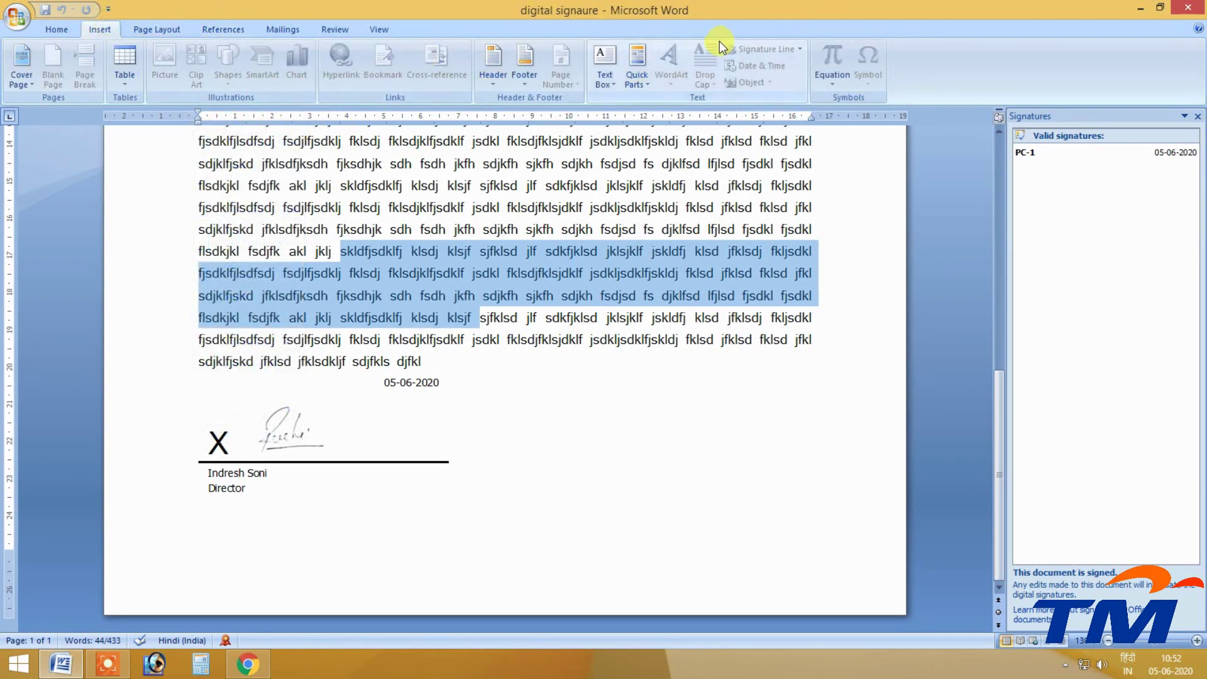
pyautogui.click(57, 27)
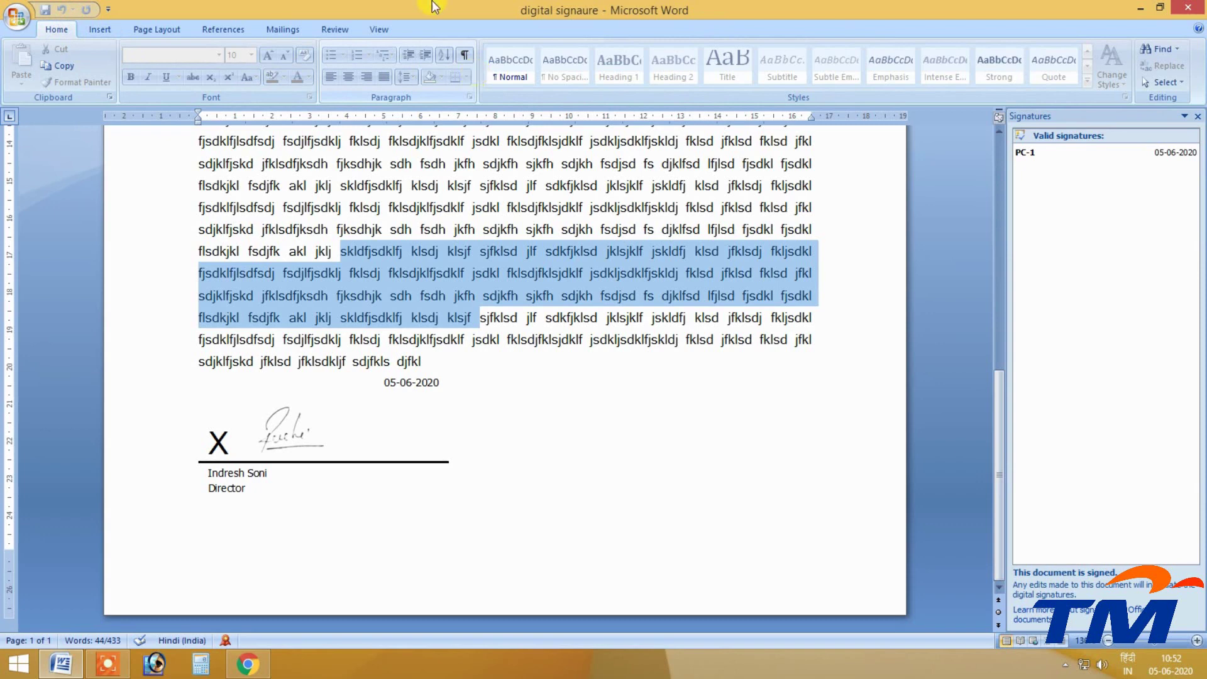
# Clear the selection and select the signed signature line.
pyautogui.click(404, 283)
pyautogui.click(383, 384)
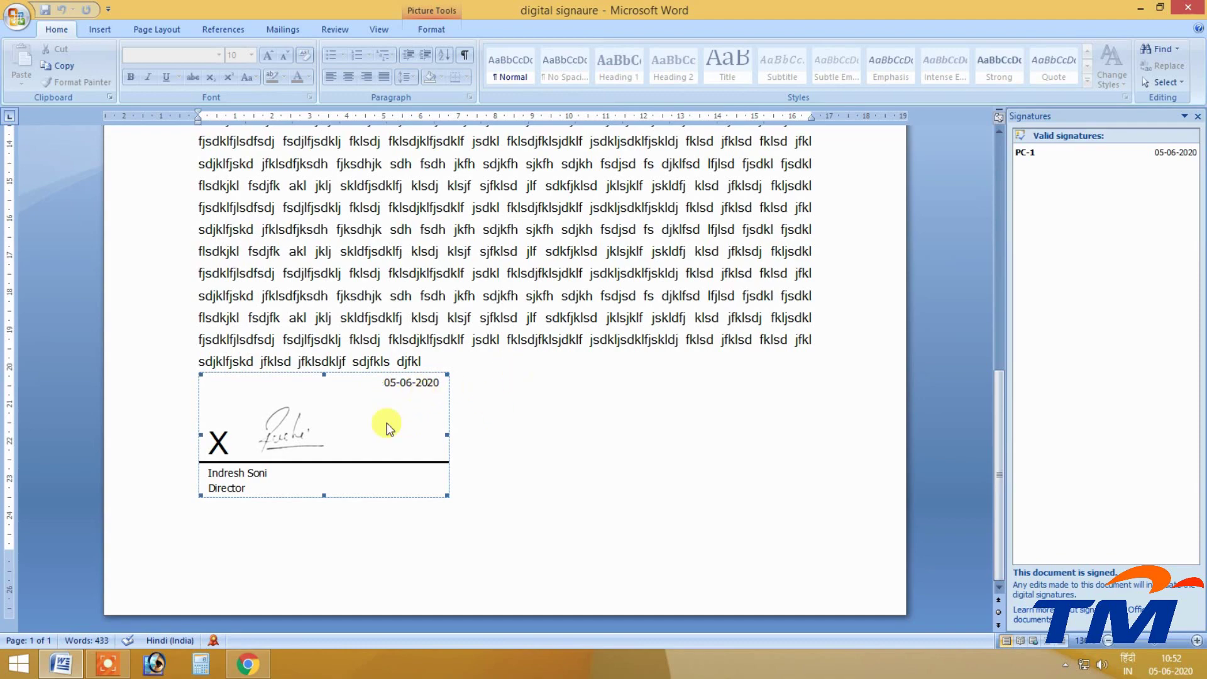
pyautogui.scroll(6, 318, 399)
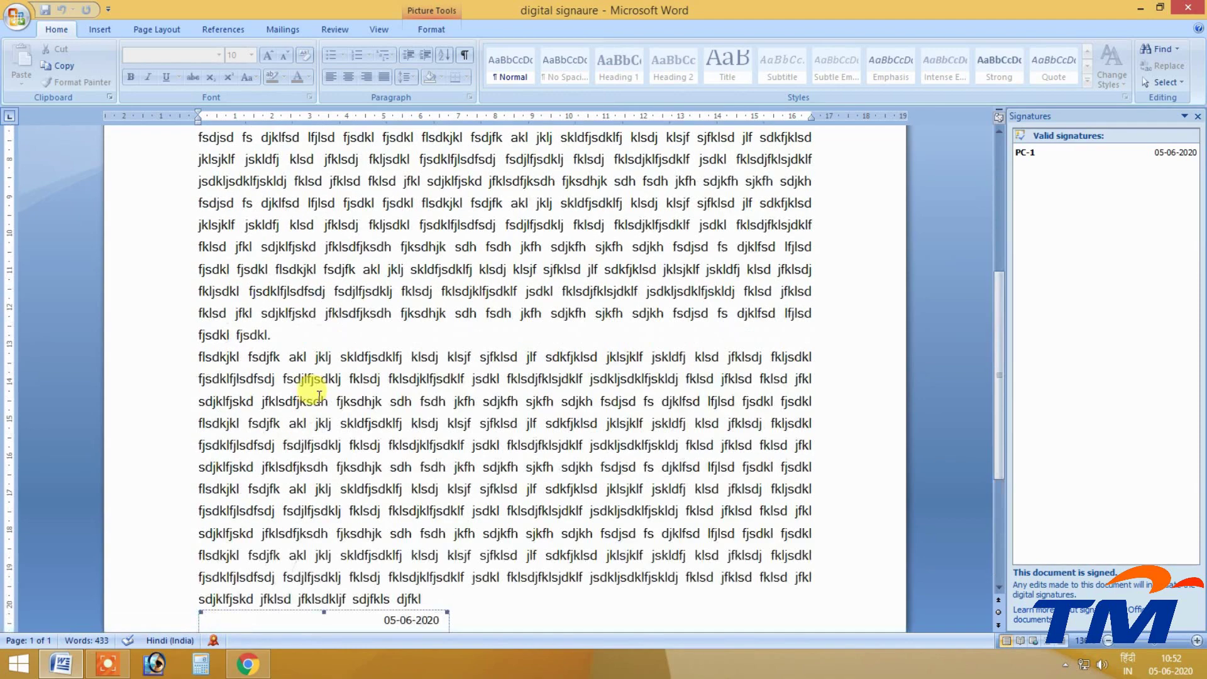
pyautogui.scroll(-6, 311, 392)
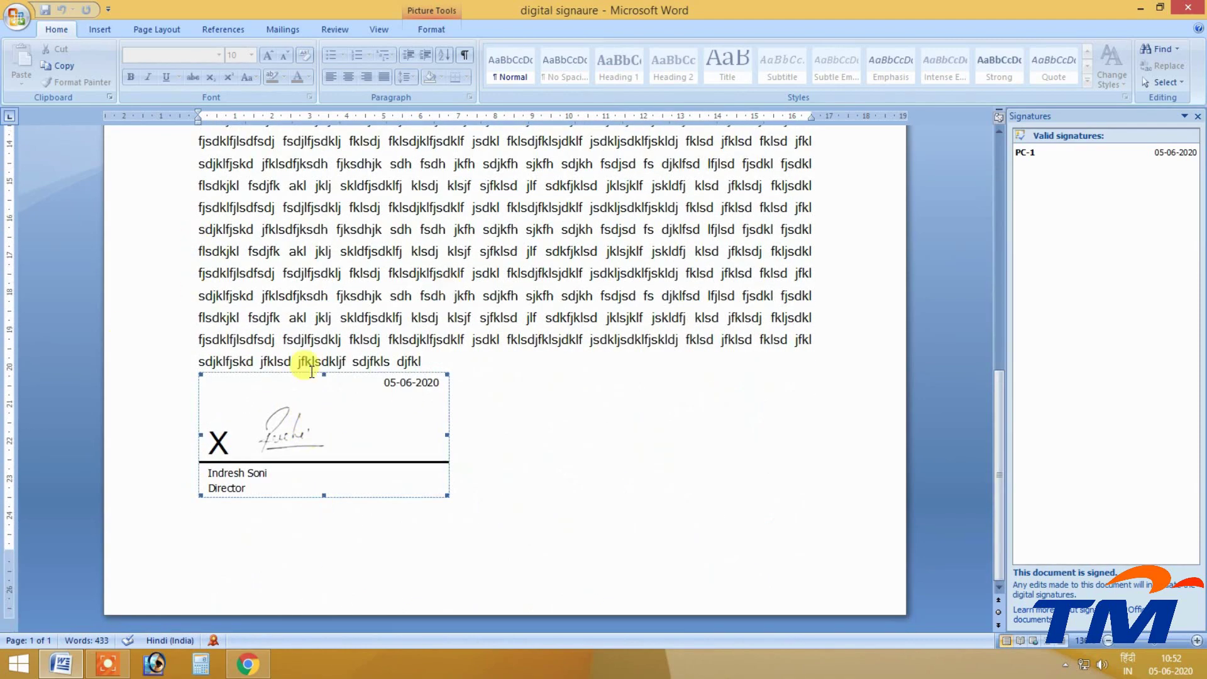
# Remove the Director's digital signature, confirm it, and turn off the removal notice.
pyautogui.rightClick(296, 406)
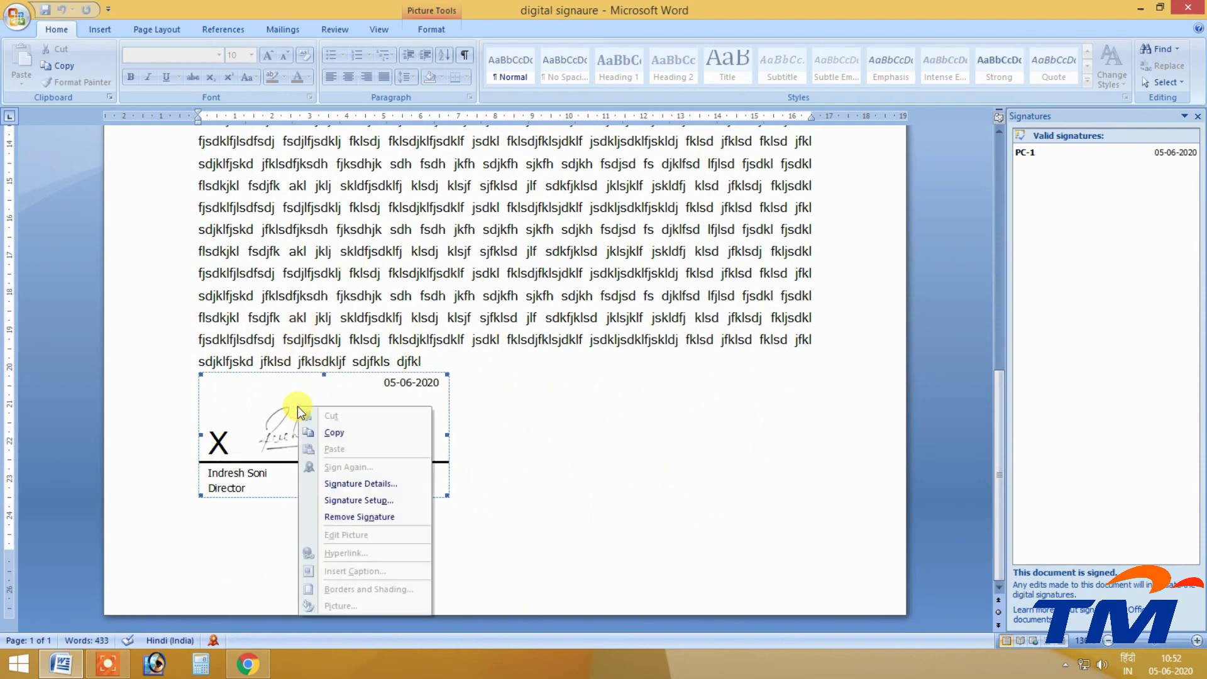
pyautogui.click(349, 517)
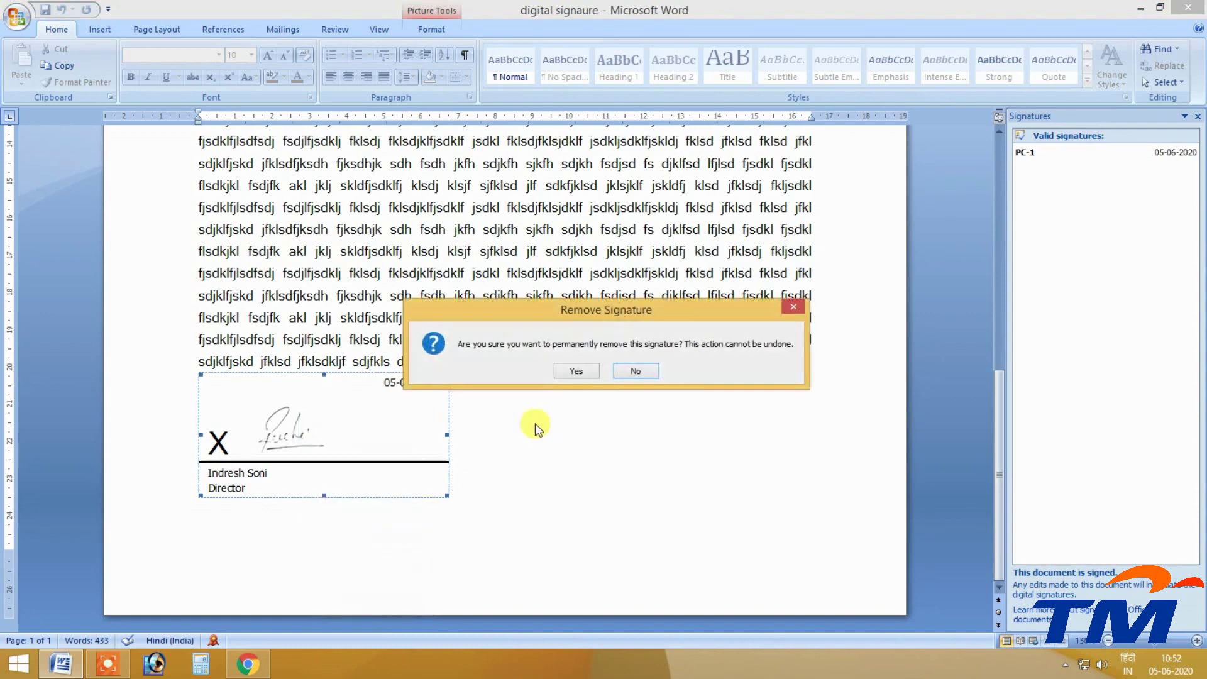
pyautogui.moveTo(522, 312)
pyautogui.mouseDown()
pyautogui.moveTo(361, 38)
pyautogui.moveTo(352, 104)
pyautogui.mouseUp()
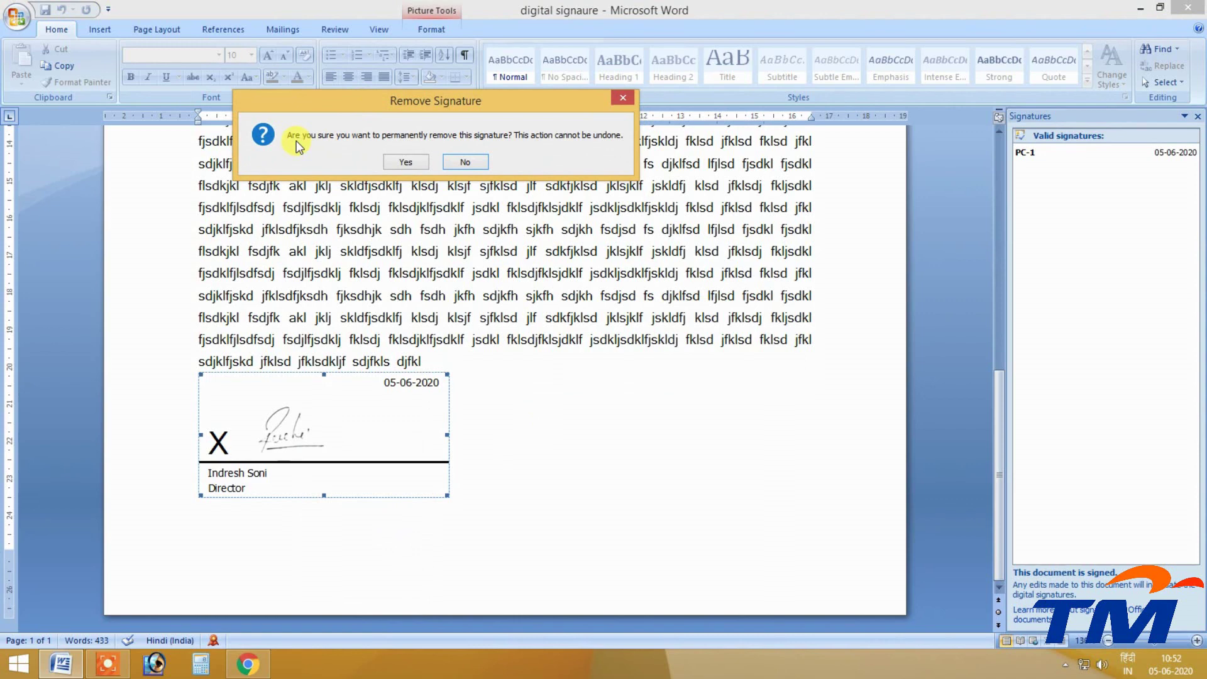
pyautogui.click(404, 162)
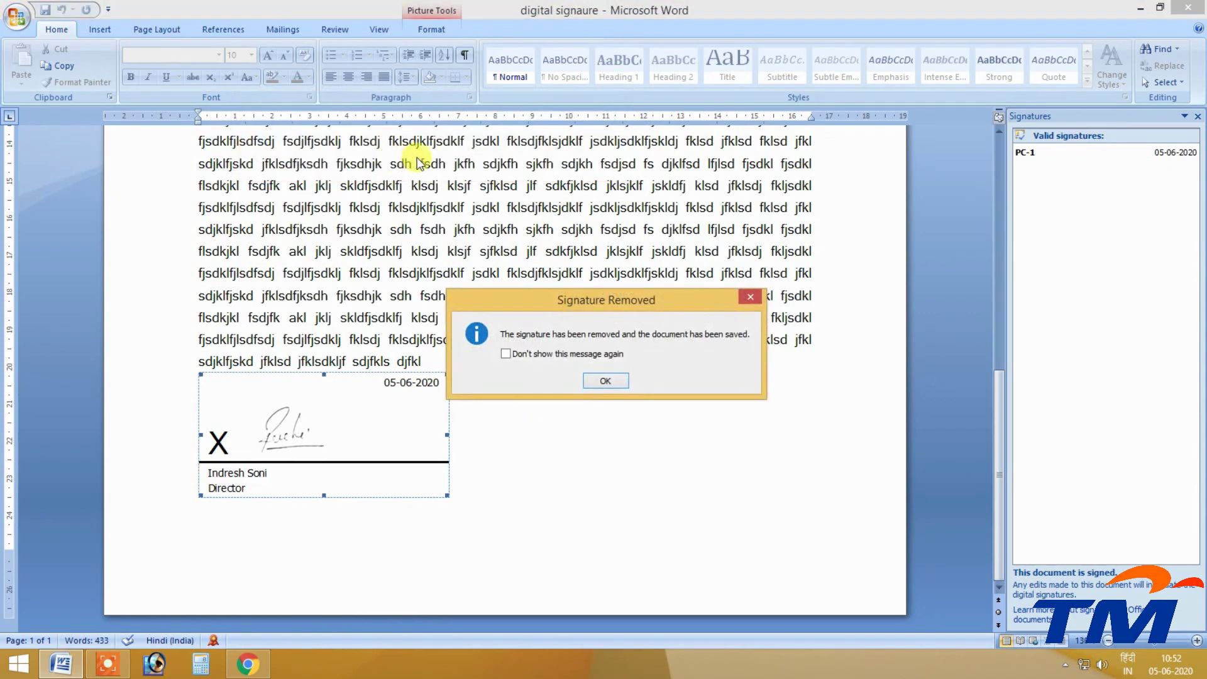
pyautogui.moveTo(555, 301); pyautogui.dragTo(241, 131)
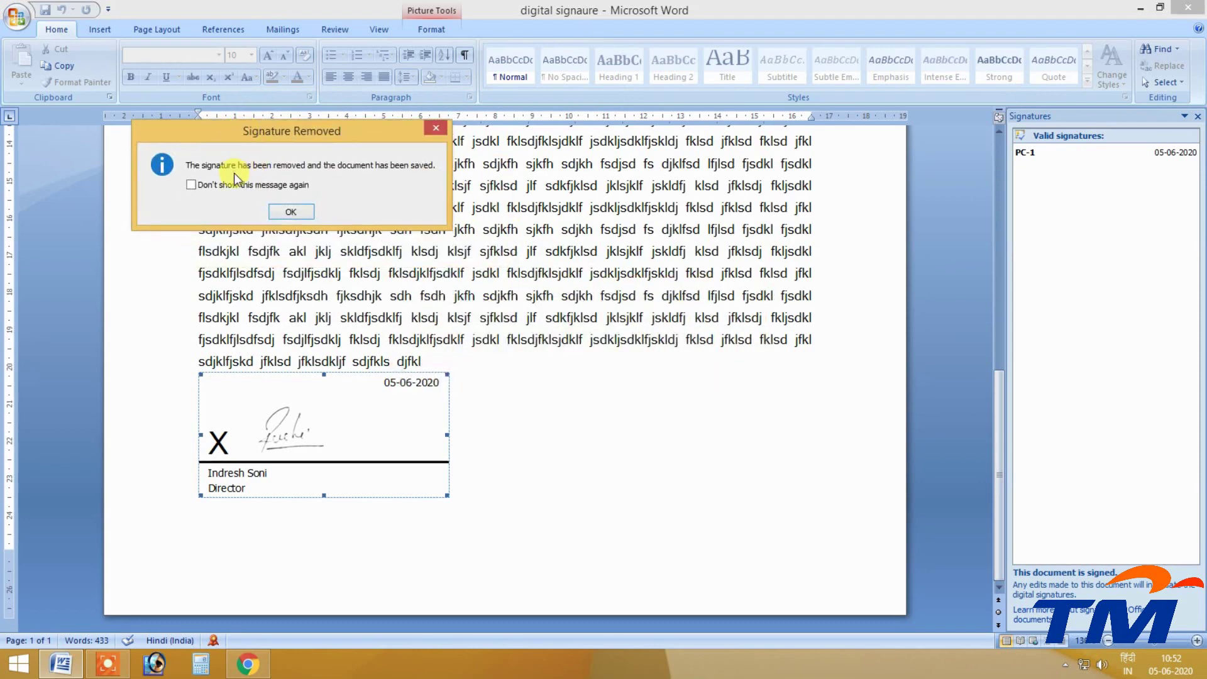
pyautogui.click(190, 186)
pyautogui.click(290, 213)
# Toggle bold, italic and underline on and off for a text block, then select the signature line.
pyautogui.moveTo(587, 275)
pyautogui.mouseDown()
pyautogui.moveTo(352, 166)
pyautogui.moveTo(363, 210)
pyautogui.mouseUp()
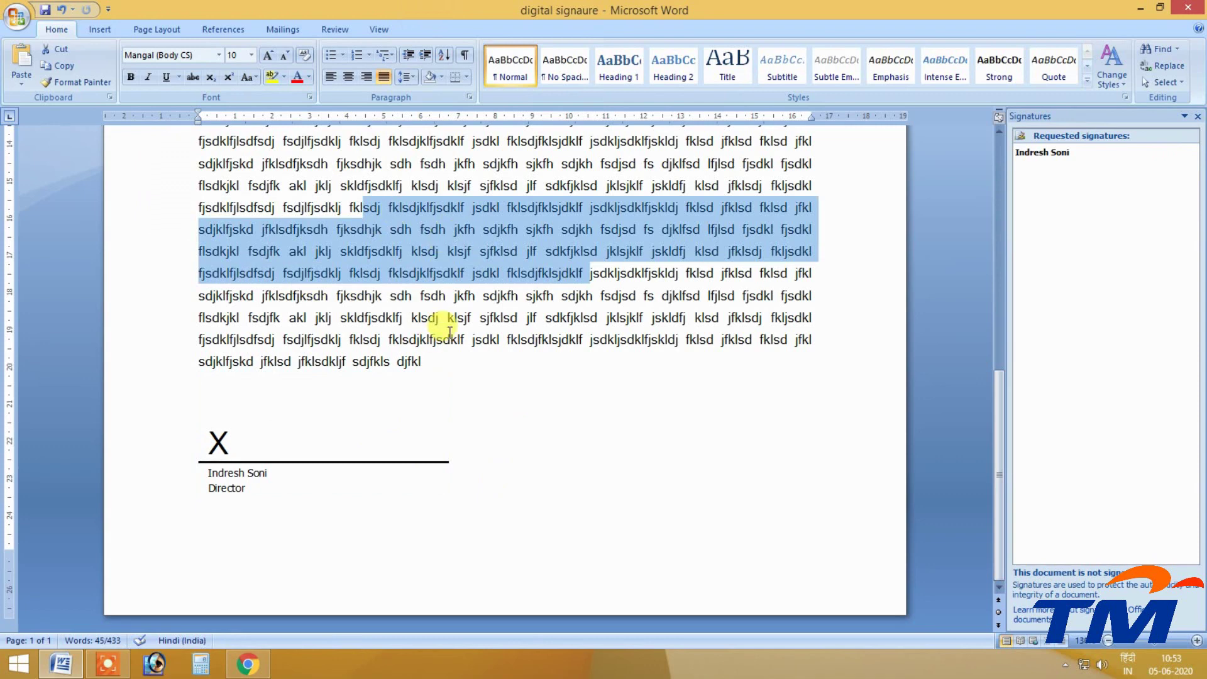
pyautogui.click(132, 76)
pyautogui.click(131, 76)
pyautogui.click(156, 78)
pyautogui.click(156, 78)
pyautogui.click(162, 81)
pyautogui.click(162, 80)
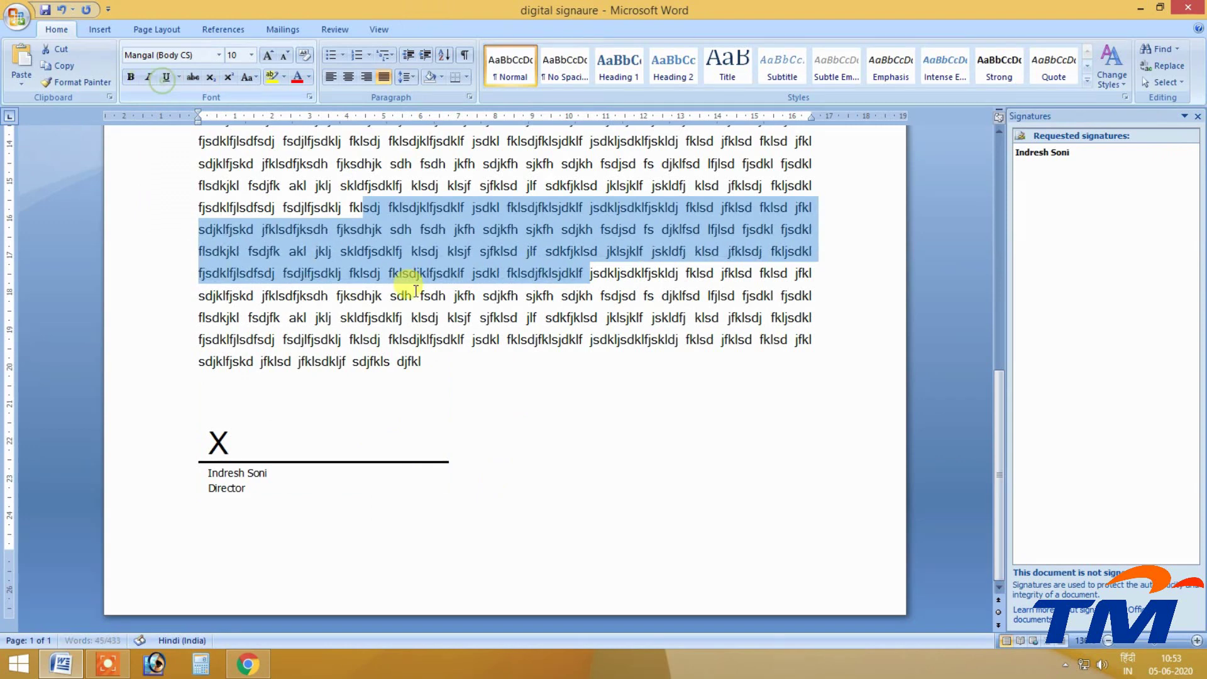
pyautogui.click(591, 454)
pyautogui.click(294, 439)
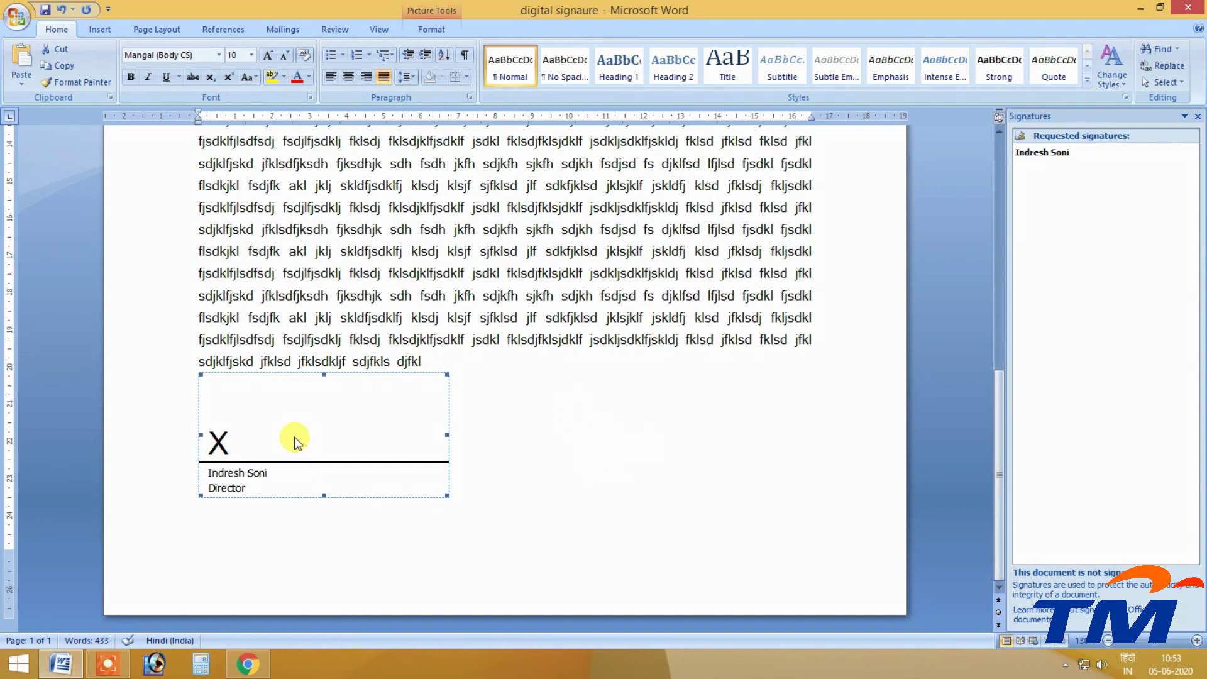
# Cut the Director signature line out of the document and scroll back to the top.
pyautogui.rightClick(289, 437)
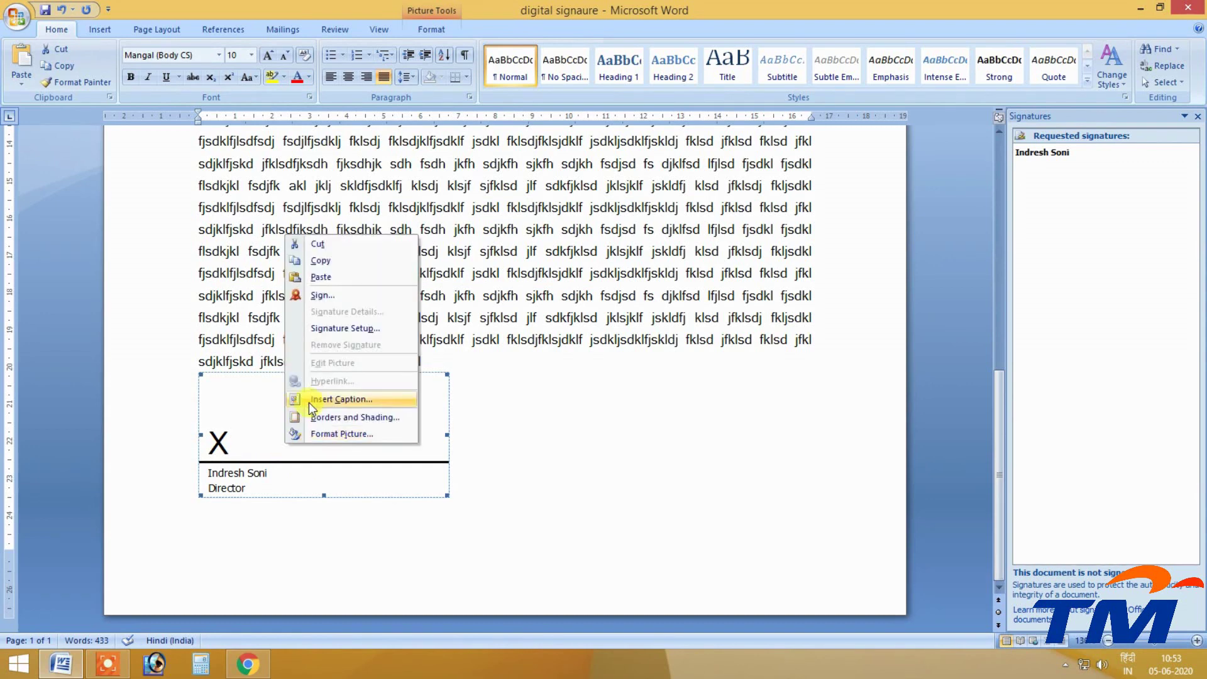
pyautogui.click(330, 244)
pyautogui.scroll(4, 333, 375)
pyautogui.scroll(5, 333, 375)
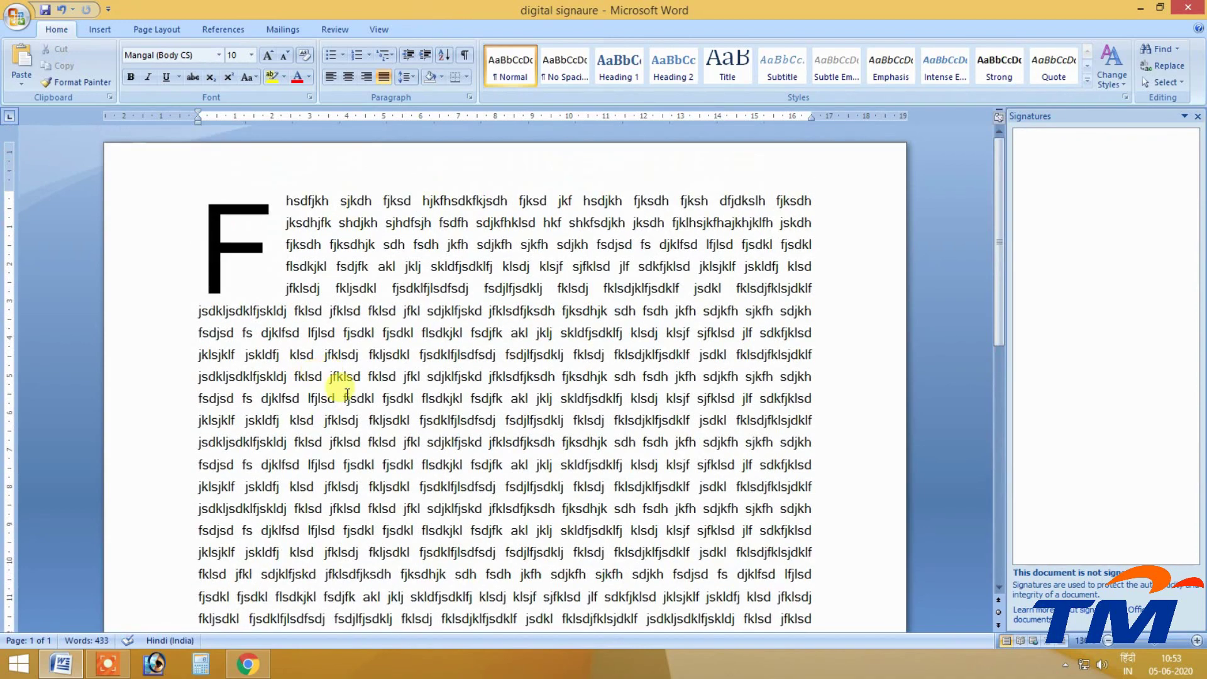
pyautogui.click(100, 29)
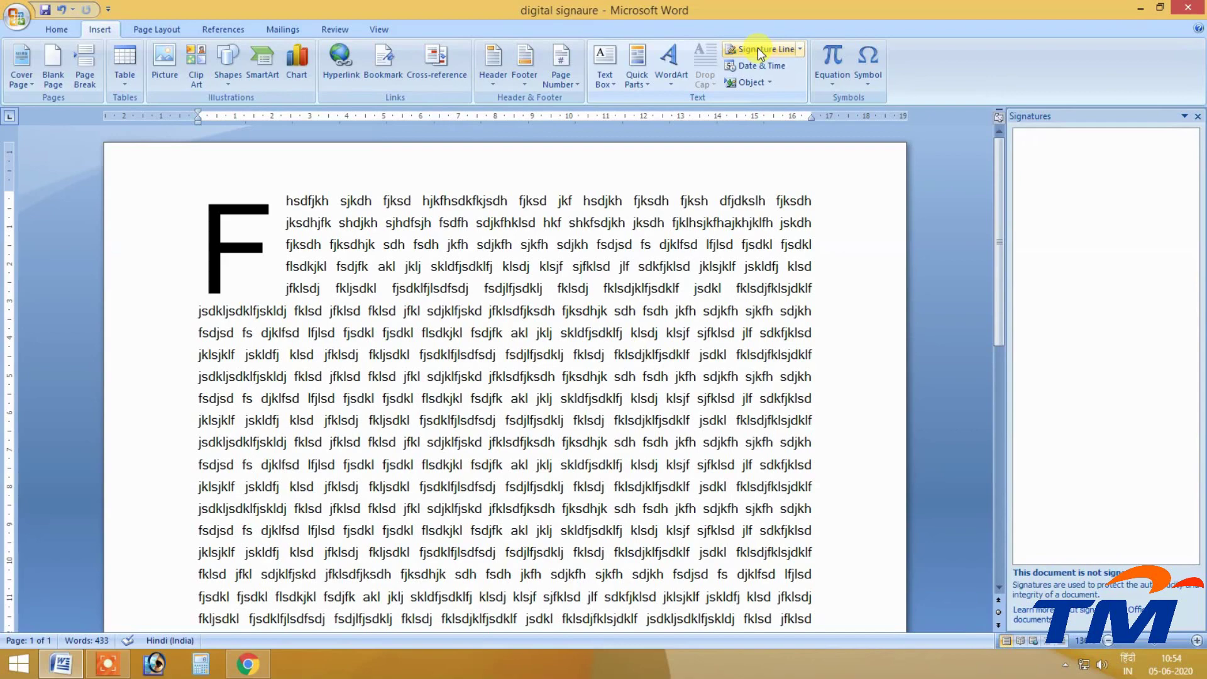
# Scroll the page and briefly open, then close, the Signature Line options.
pyautogui.scroll(-8, 657, 163)
pyautogui.scroll(10, 742, 295)
pyautogui.click(799, 48)
pyautogui.click(798, 48)
# In Date and Time, pick the format with seconds and switch the keyboard to English (United States).
pyautogui.click(775, 70)
pyautogui.click(772, 82)
pyautogui.click(757, 66)
pyautogui.moveTo(565, 48); pyautogui.dragTo(278, 158)
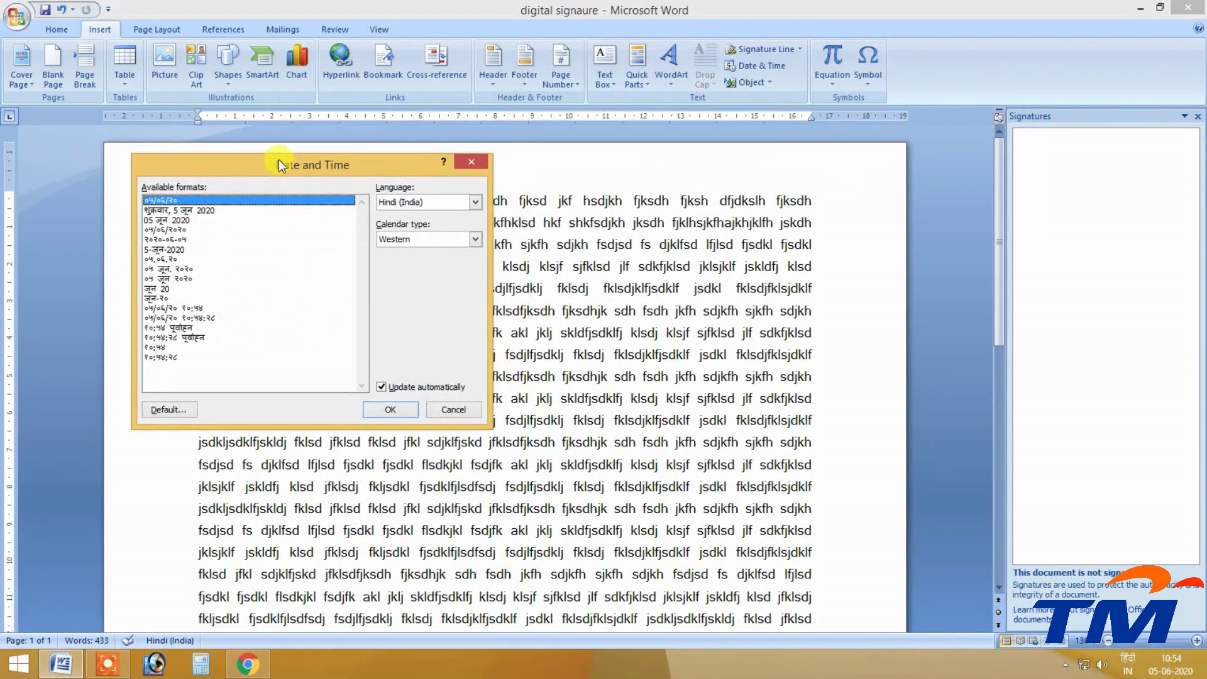
pyautogui.click(189, 318)
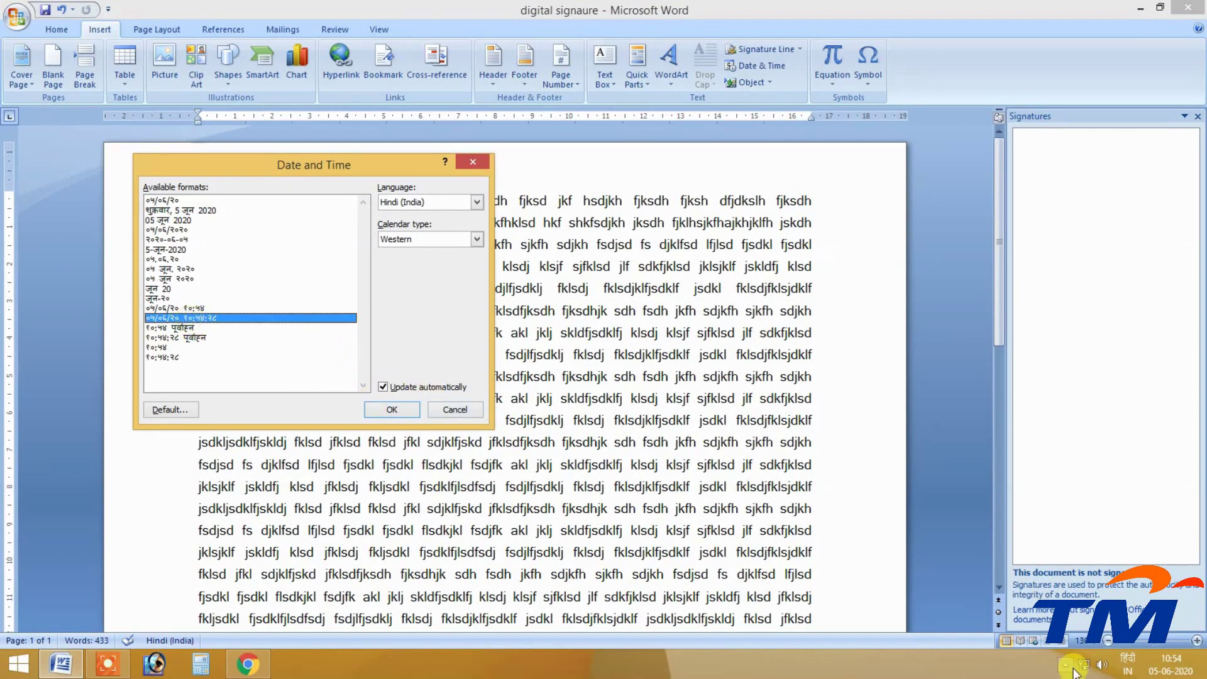
pyautogui.click(1127, 662)
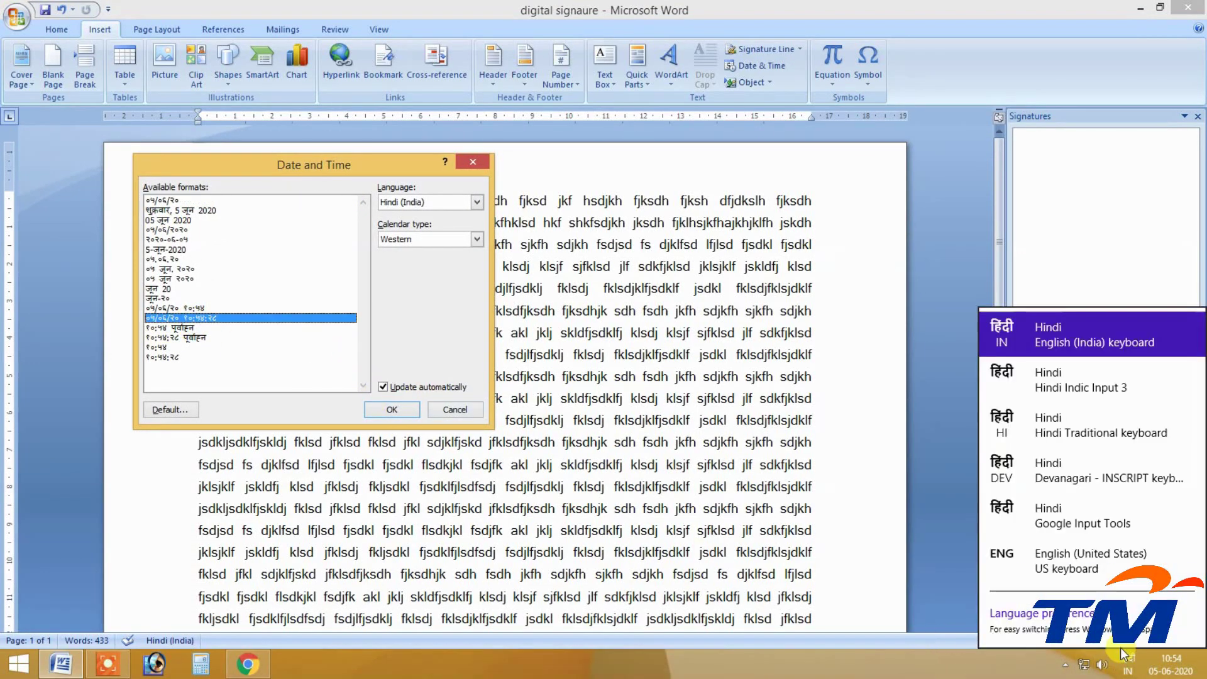
pyautogui.click(1068, 563)
pyautogui.click(464, 407)
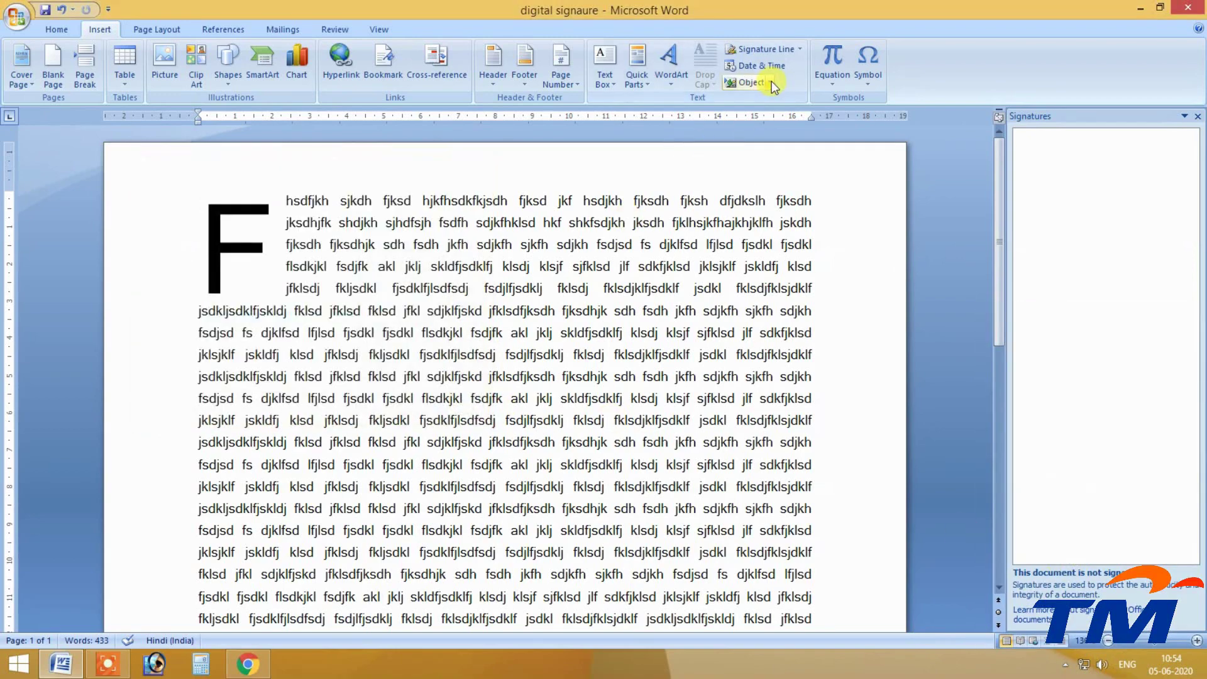
# Reopen Date and Time, pick the seconds format again, and cancel without inserting a date.
pyautogui.click(762, 66)
pyautogui.moveTo(399, 161); pyautogui.dragTo(478, 134)
pyautogui.click(1128, 665)
pyautogui.click(1037, 553)
pyautogui.click(564, 131)
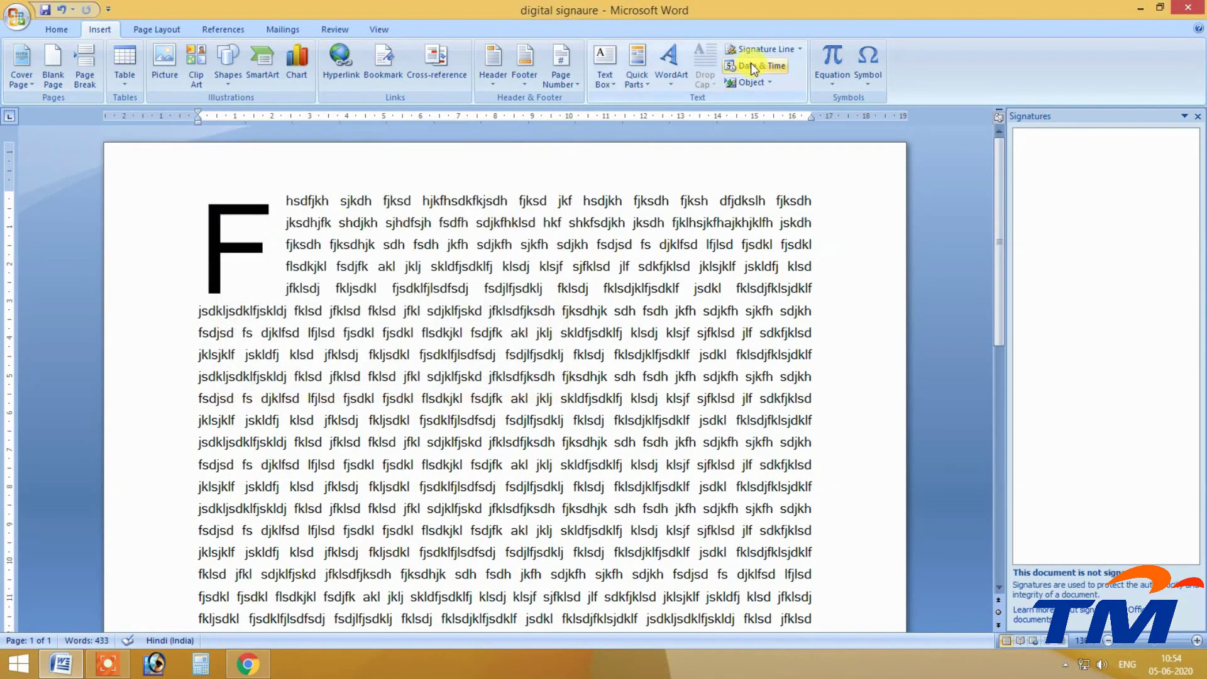
pyautogui.click(762, 66)
pyautogui.click(297, 293)
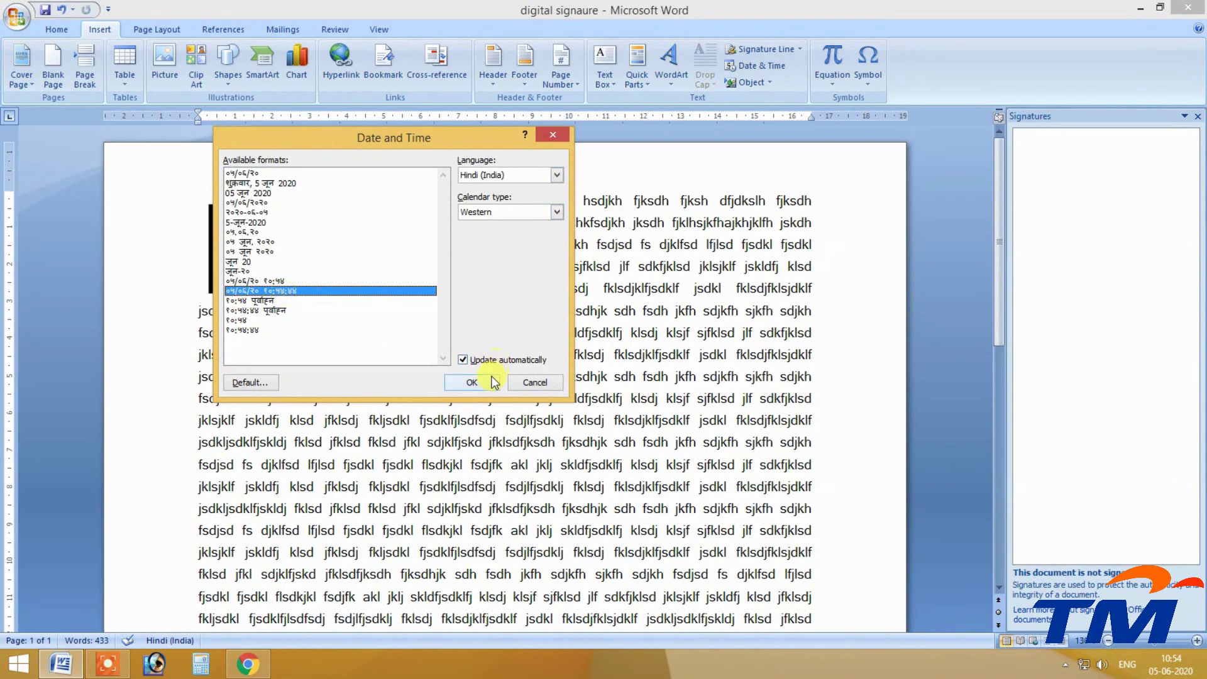
pyautogui.click(534, 382)
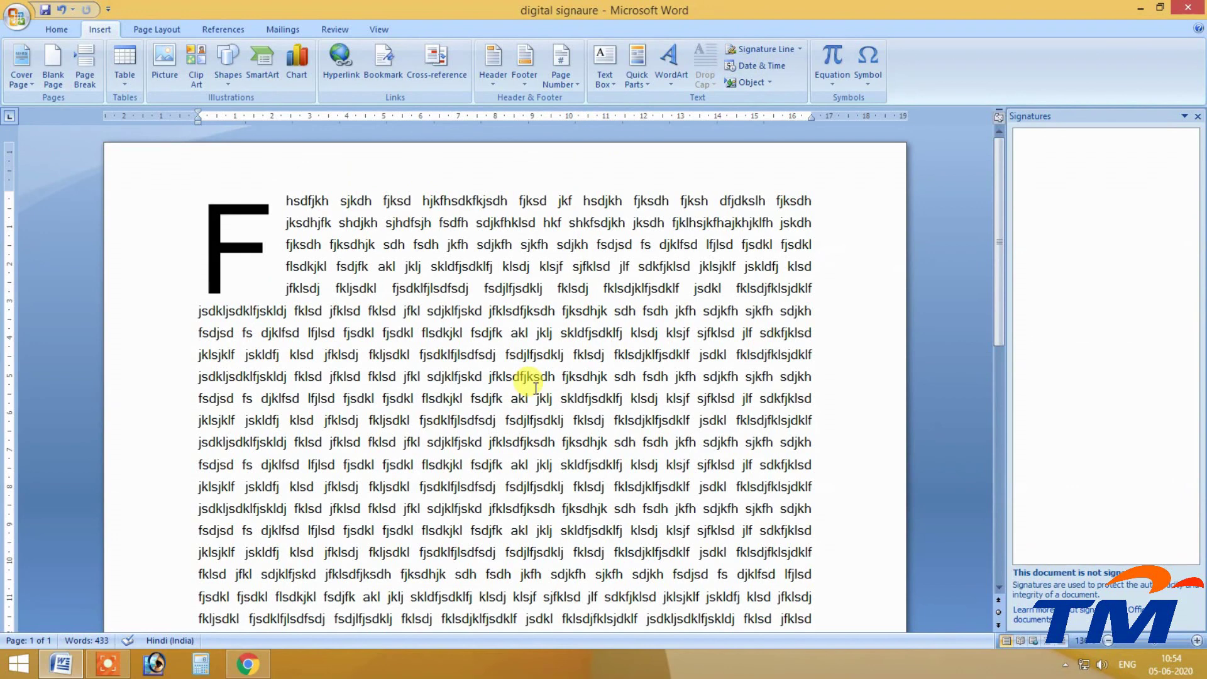
# Select all the document text, including the drop-cap F, and delete it.
pyautogui.moveTo(1172, 583)
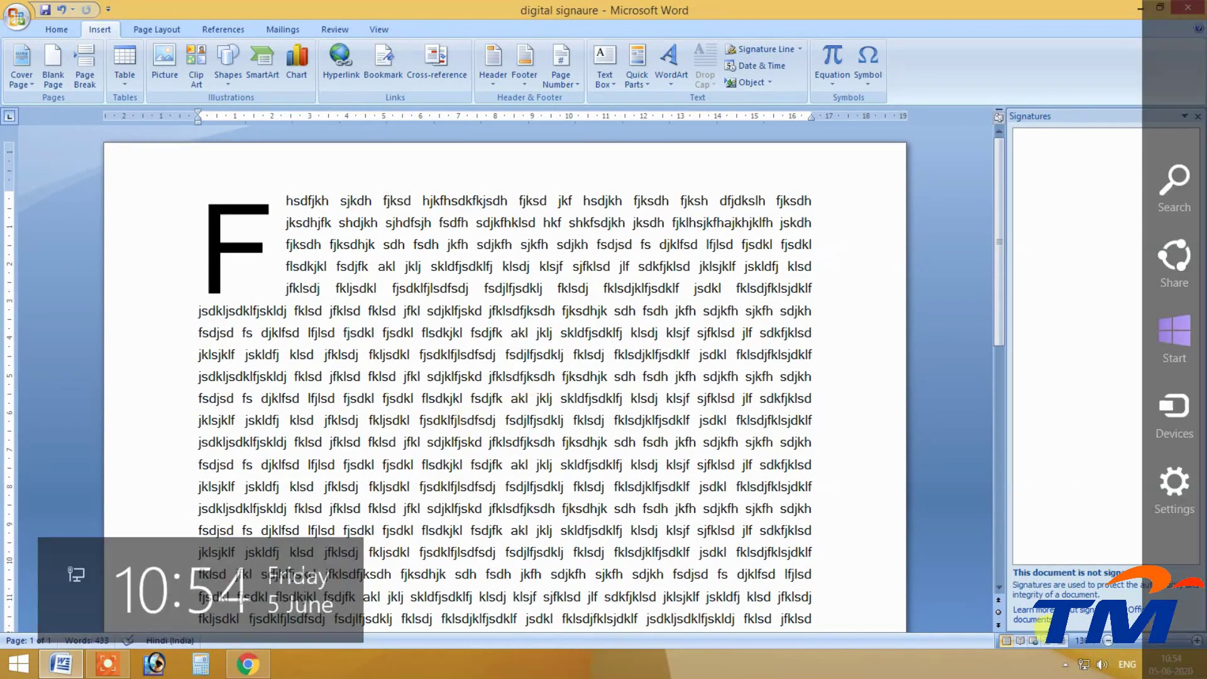
pyautogui.moveTo(1164, 671)
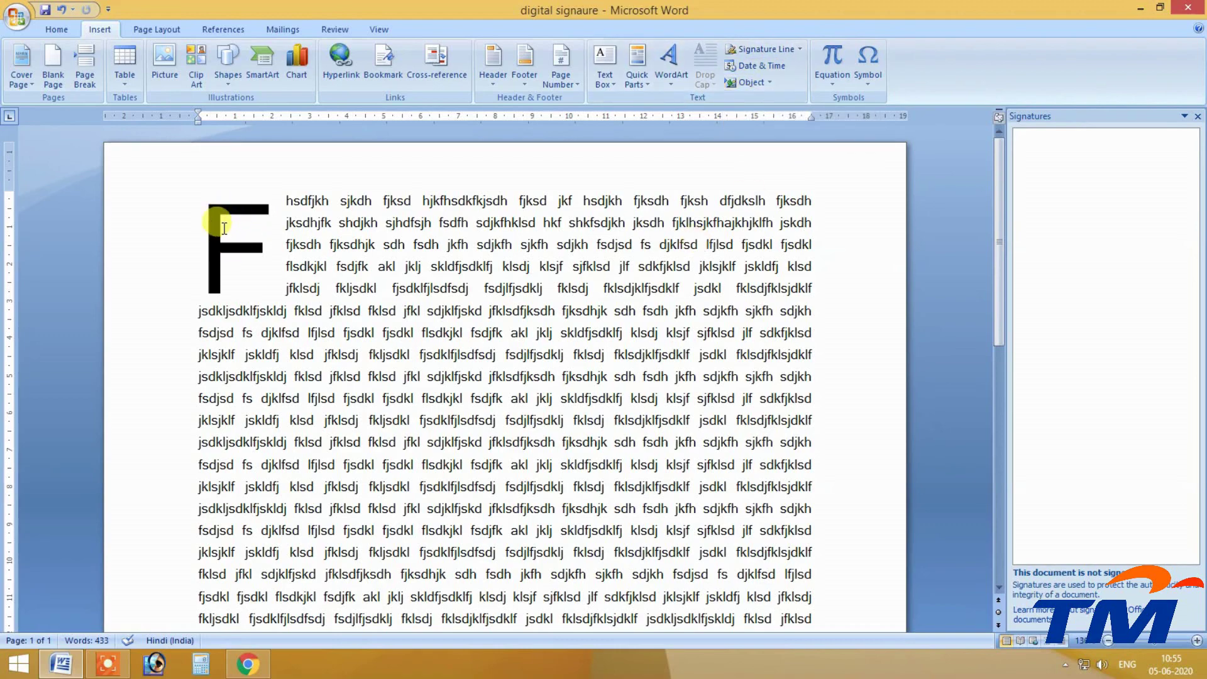
pyautogui.tripleClick(162, 319)
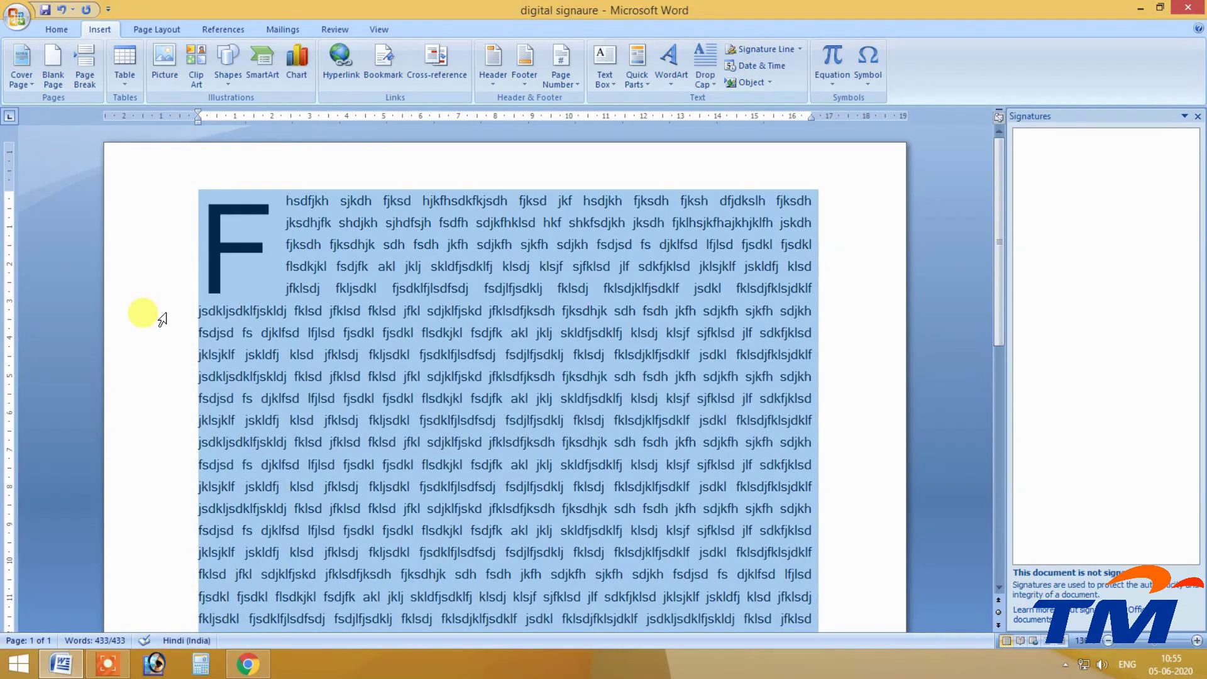
pyautogui.press('Delete')
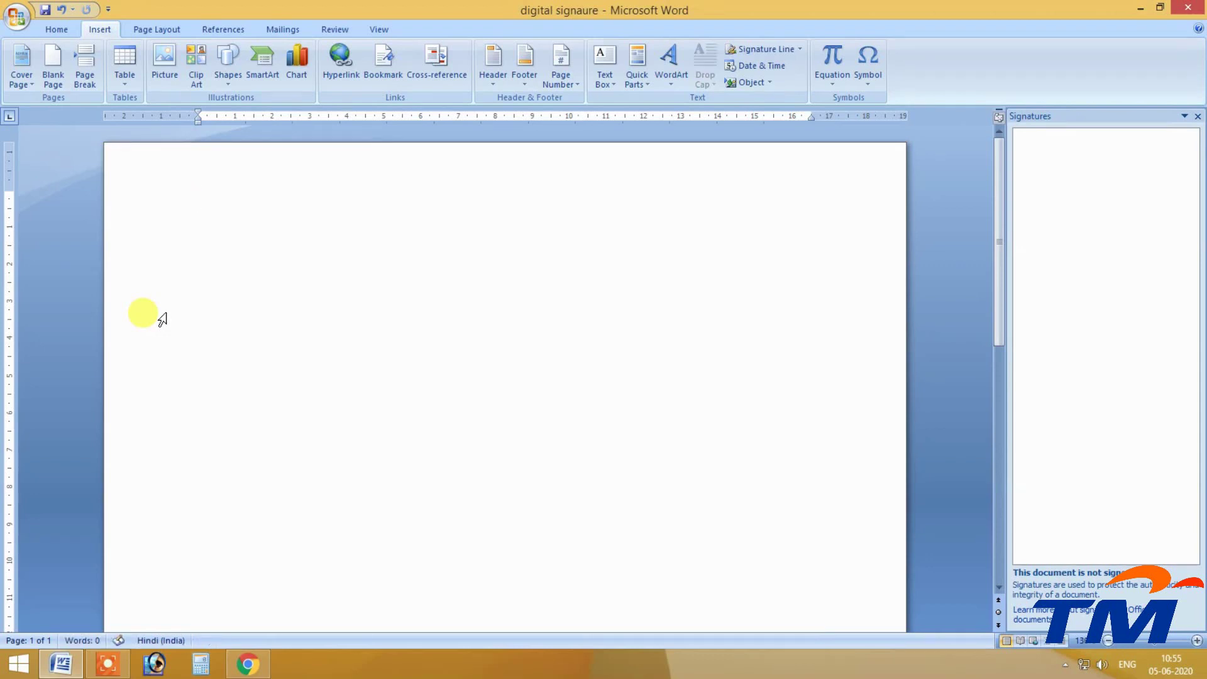
# Close the Signatures task pane on the right side of the window.
pyautogui.click(1197, 117)
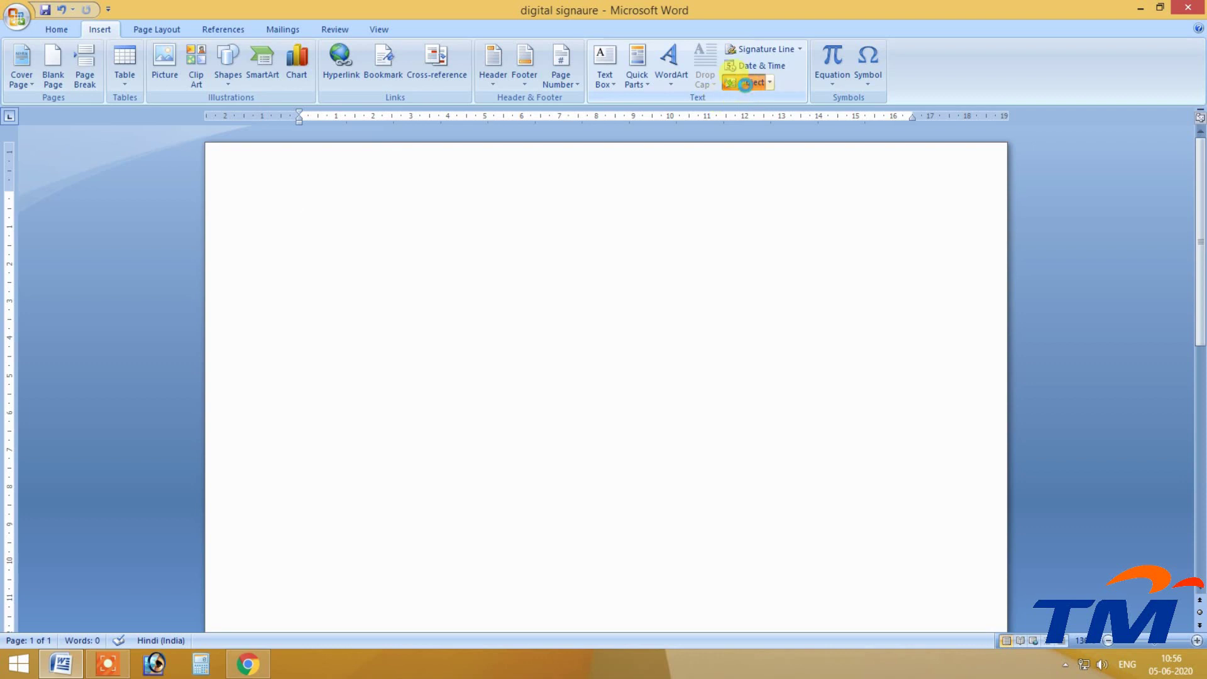
# Insert a new Bitmap Image object through the Object dialog.
pyautogui.click(745, 84)
pyautogui.moveTo(593, 191); pyautogui.dragTo(490, 81)
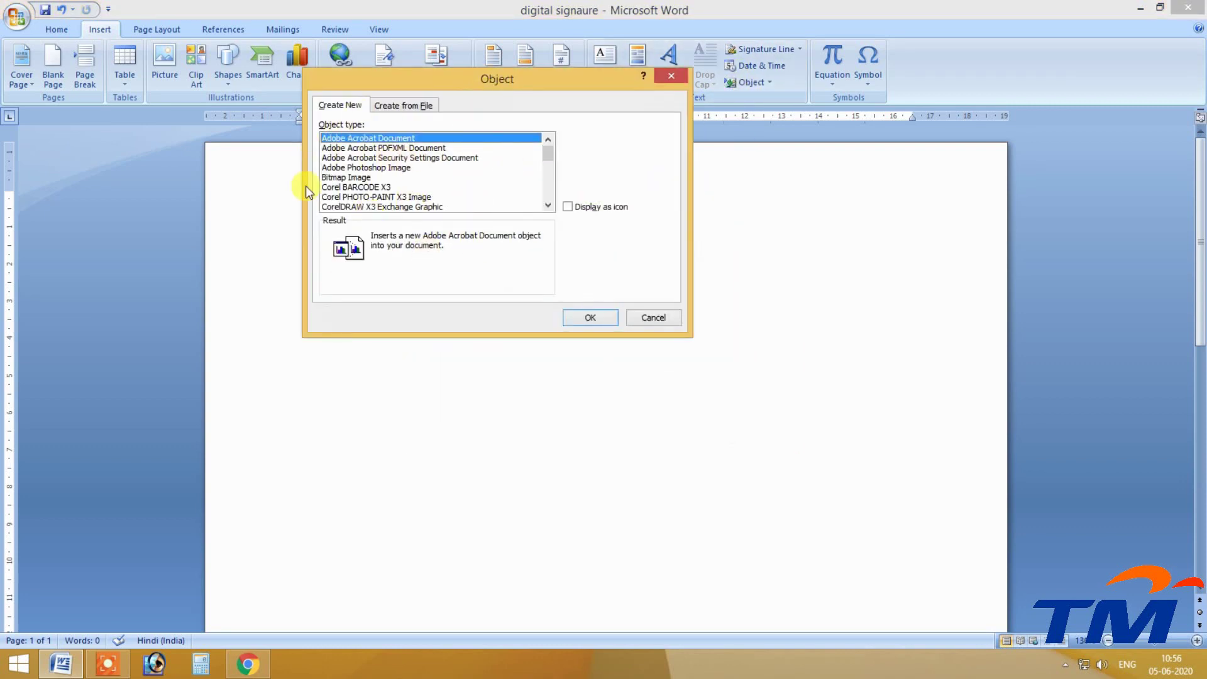
pyautogui.moveTo(545, 153); pyautogui.dragTo(345, 208)
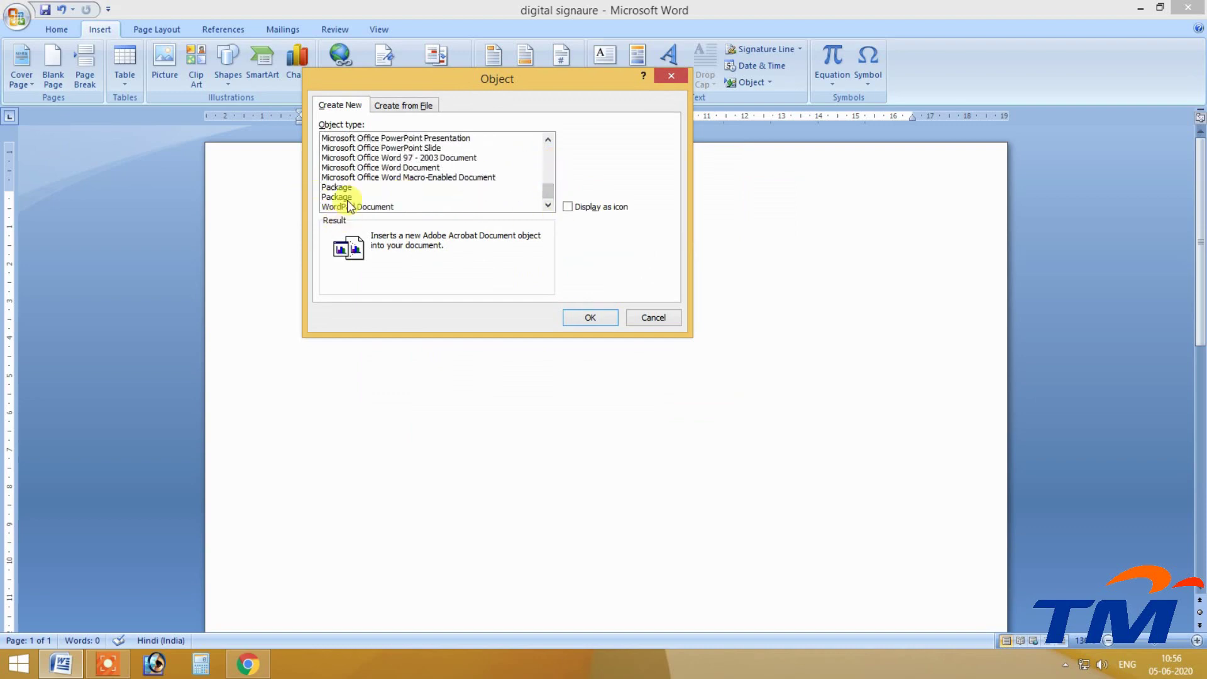
pyautogui.click(548, 139)
pyautogui.click(548, 138)
pyautogui.click(548, 138)
pyautogui.click(548, 139)
pyautogui.click(548, 139)
pyautogui.click(548, 139)
pyautogui.click(548, 139)
pyautogui.click(548, 138)
pyautogui.click(548, 138)
pyautogui.click(548, 139)
pyautogui.click(548, 139)
pyautogui.click(548, 138)
pyautogui.click(548, 138)
pyautogui.click(548, 138)
pyautogui.click(548, 139)
pyautogui.click(548, 138)
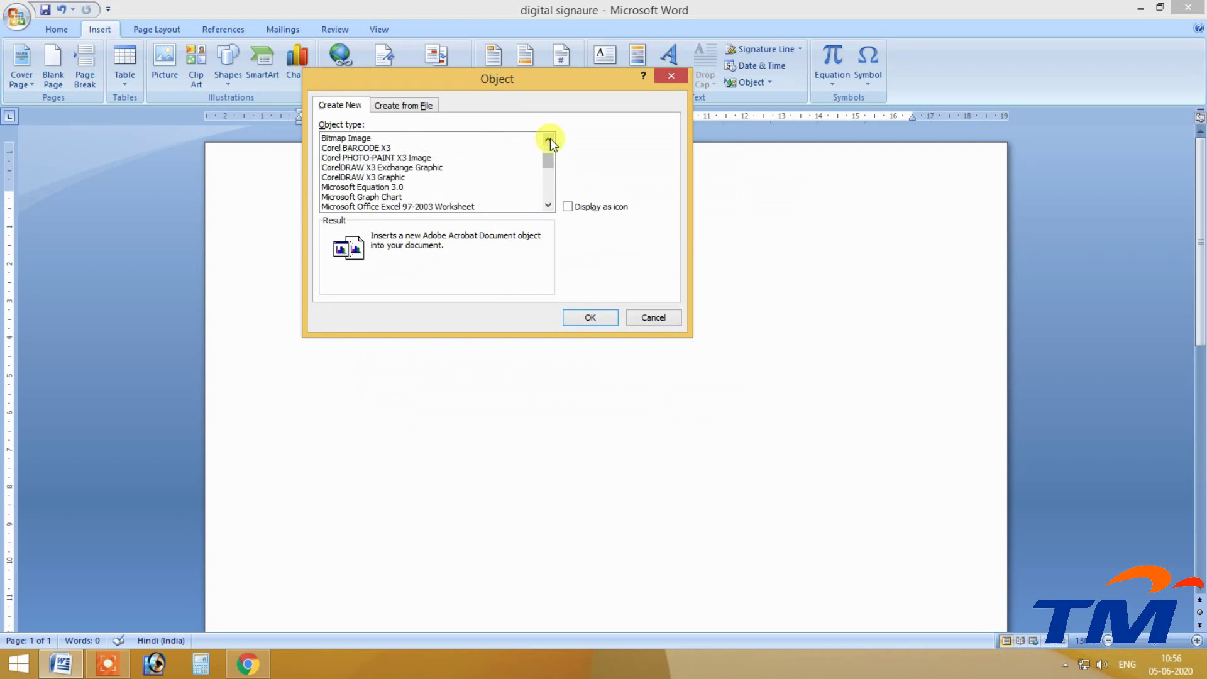
pyautogui.moveTo(545, 165); pyautogui.dragTo(547, 153)
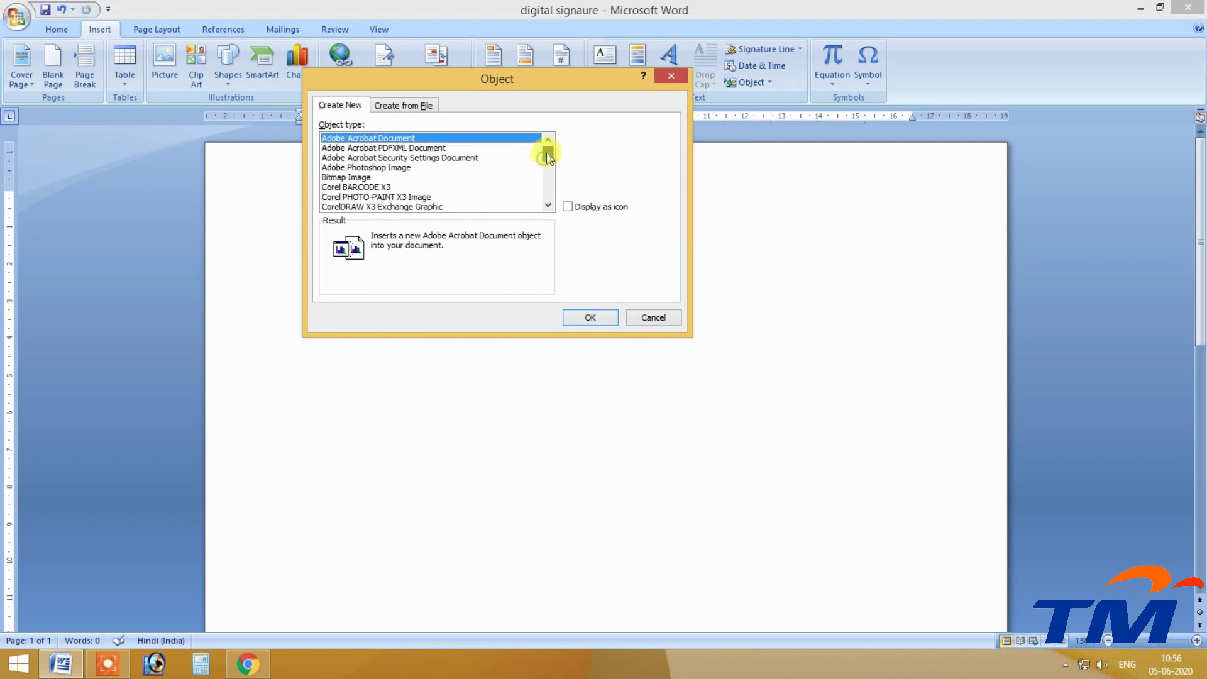
pyautogui.click(391, 178)
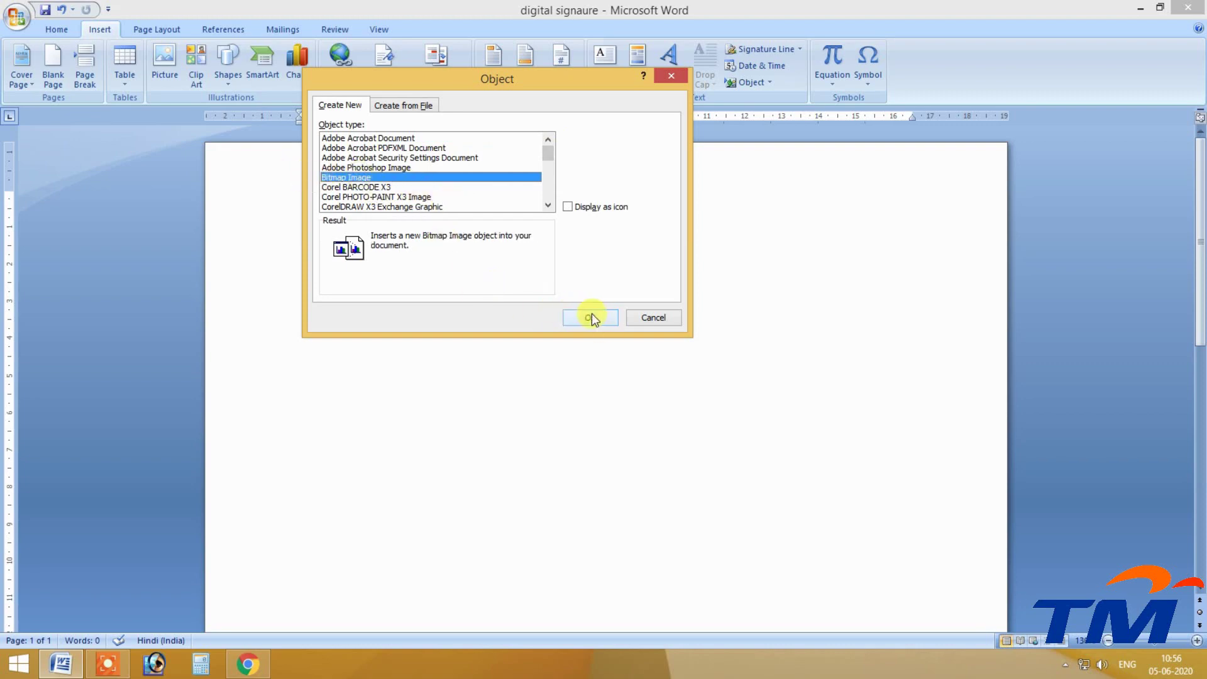
pyautogui.click(585, 317)
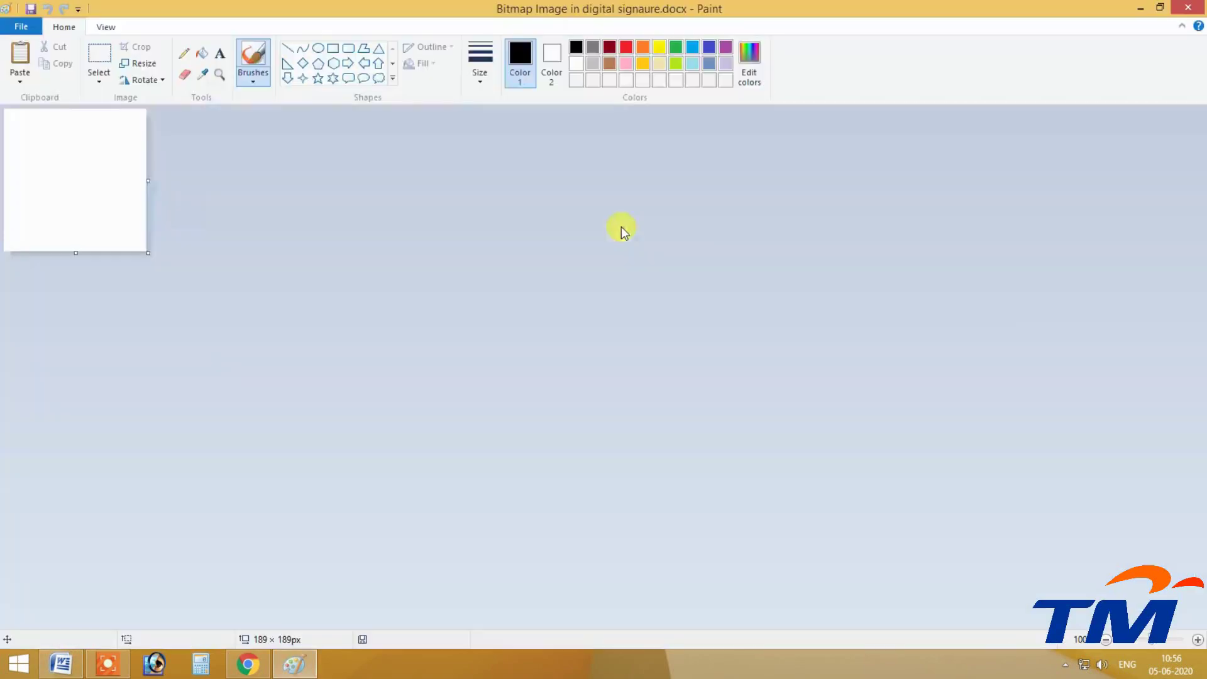
# Enlarge the canvas to 643×504 px and draw an oval smiley with eyes, pupils and curved mouth.
pyautogui.moveTo(146, 252); pyautogui.dragTo(490, 490)
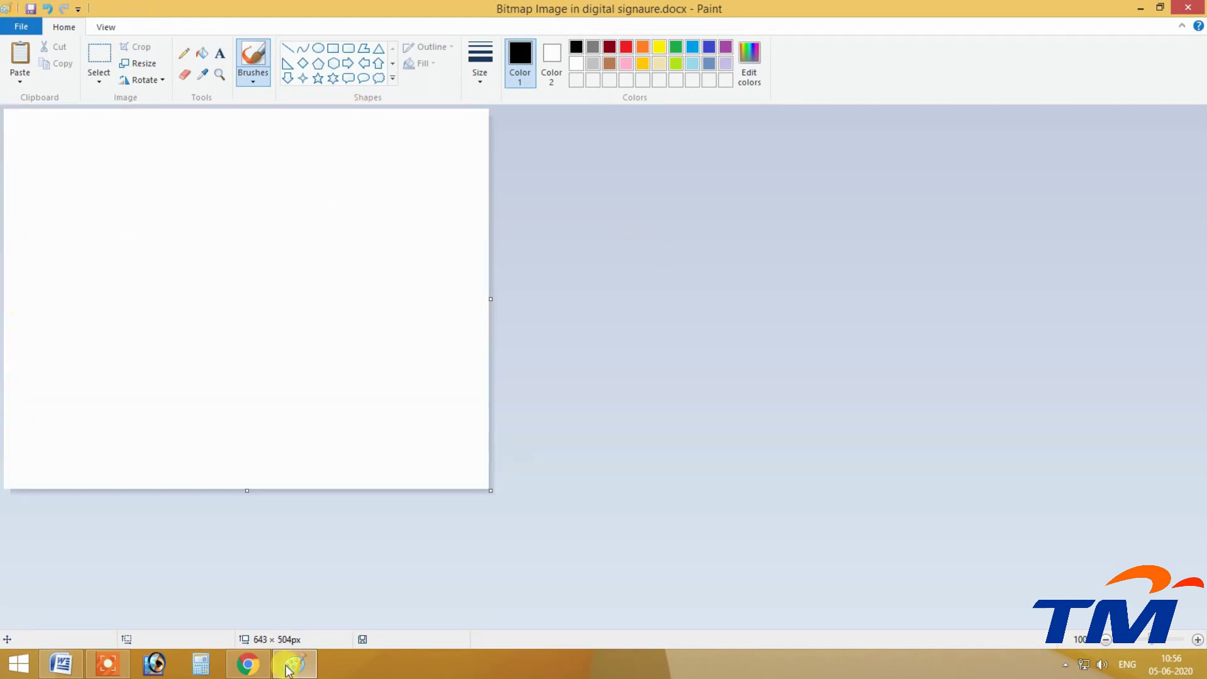
pyautogui.click(318, 50)
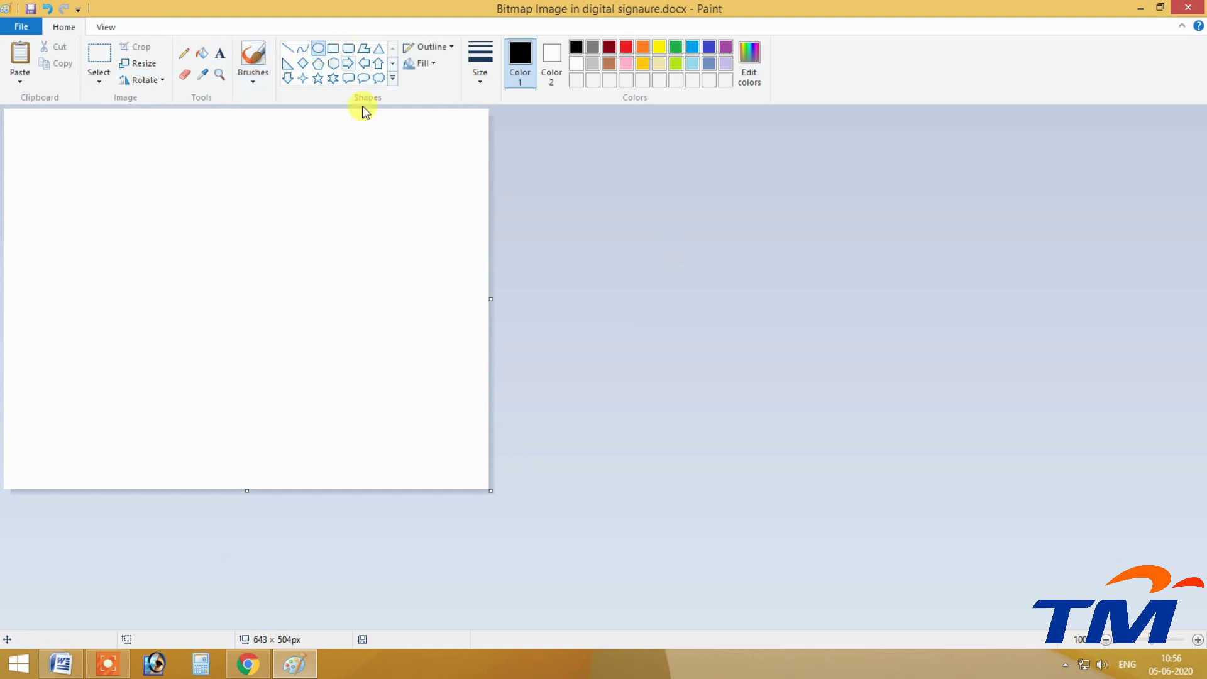
pyautogui.moveTo(27, 124); pyautogui.dragTo(419, 467)
pyautogui.moveTo(124, 166); pyautogui.dragTo(218, 333)
pyautogui.moveTo(244, 169); pyautogui.dragTo(364, 340)
pyautogui.moveTo(151, 235); pyautogui.dragTo(204, 327)
pyautogui.moveTo(249, 237); pyautogui.dragTo(322, 326)
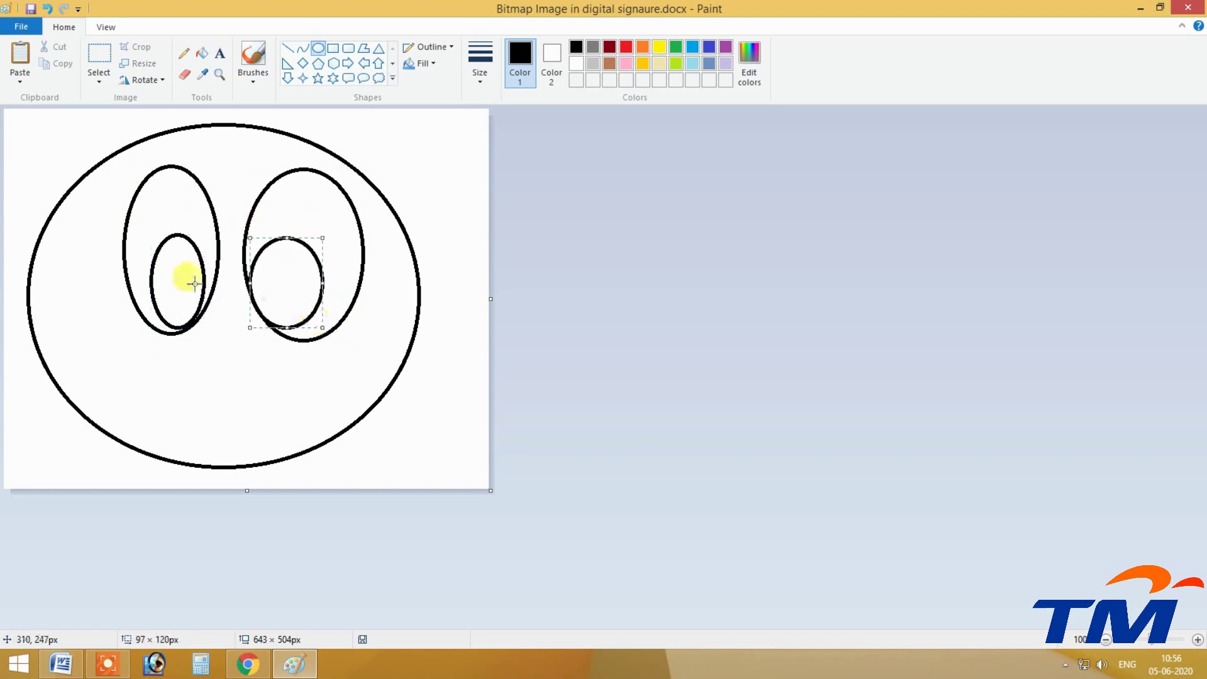
pyautogui.moveTo(175, 272); pyautogui.dragTo(184, 312)
pyautogui.moveTo(272, 264); pyautogui.dragTo(283, 304)
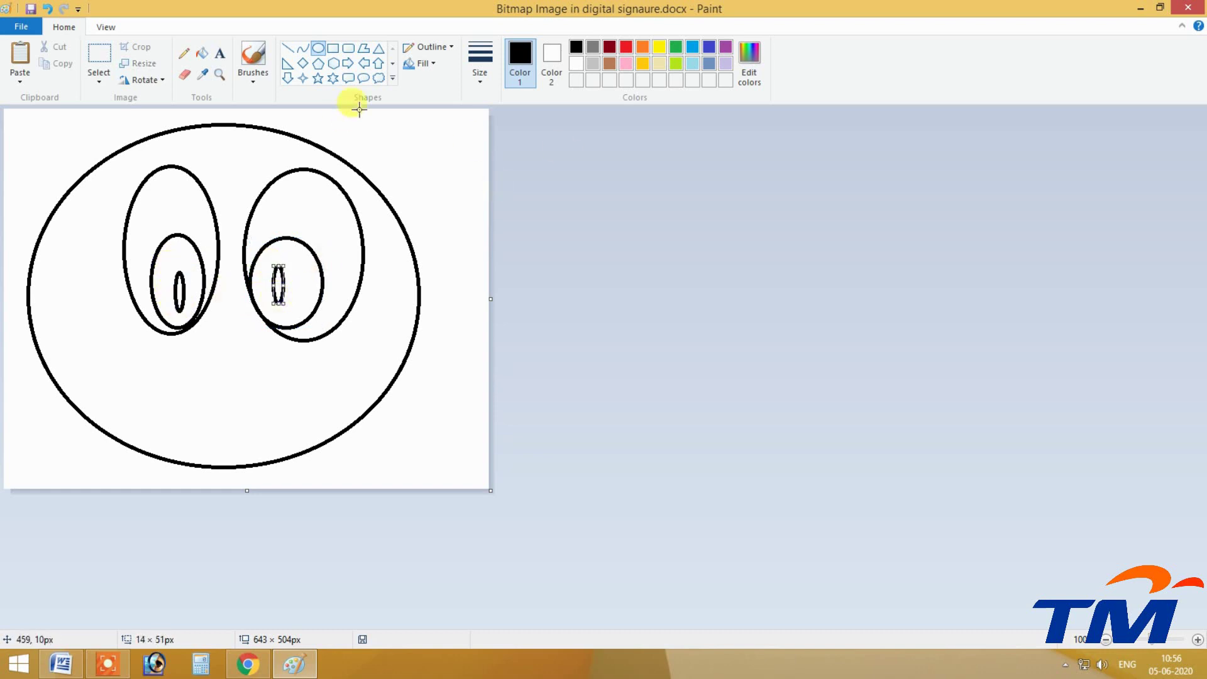
pyautogui.click(302, 49)
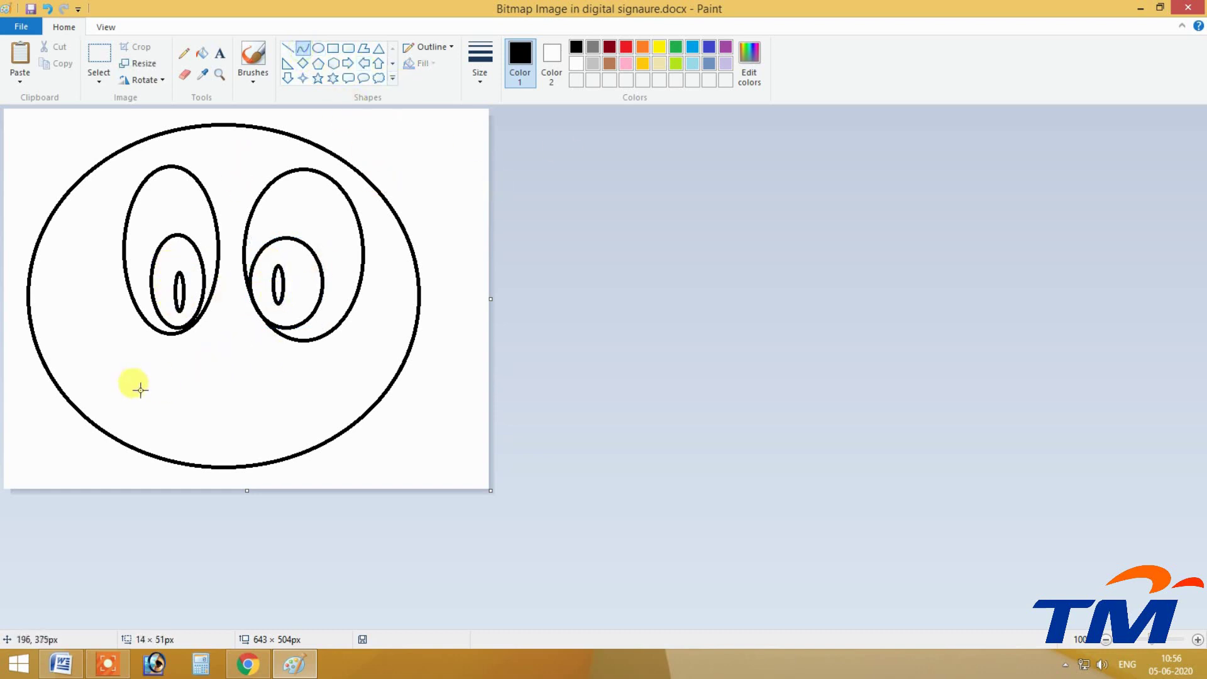
pyautogui.moveTo(91, 370); pyautogui.dragTo(366, 385)
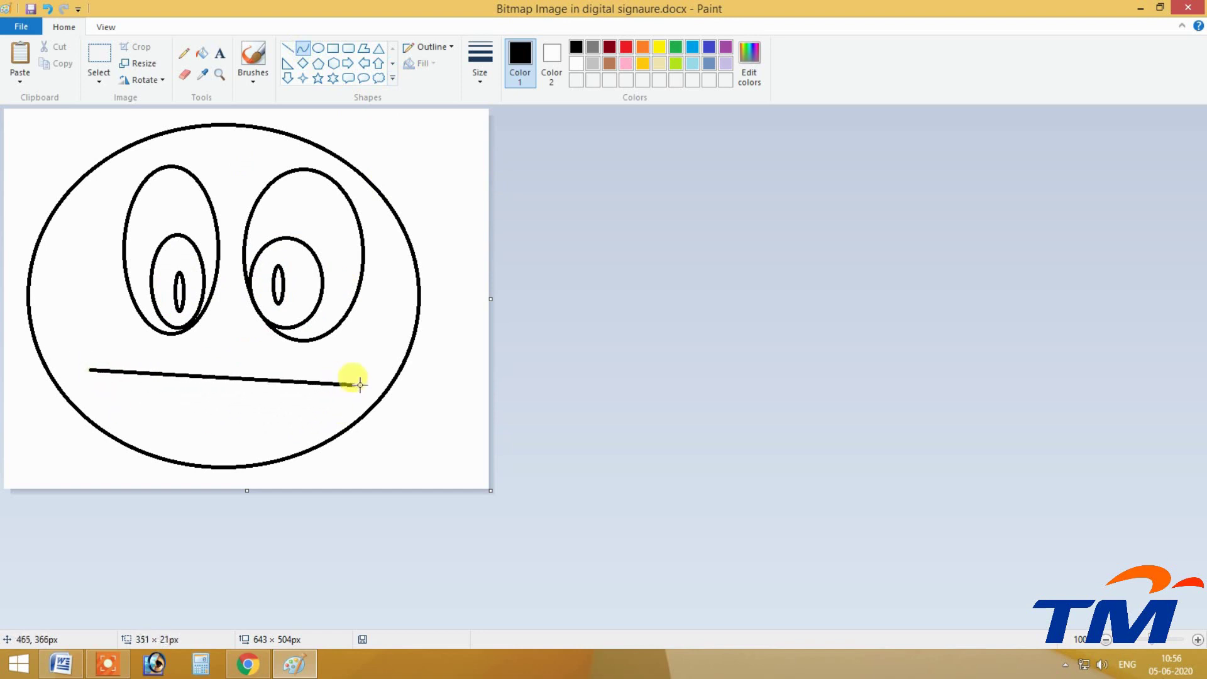
pyautogui.moveTo(247, 385); pyautogui.dragTo(194, 436)
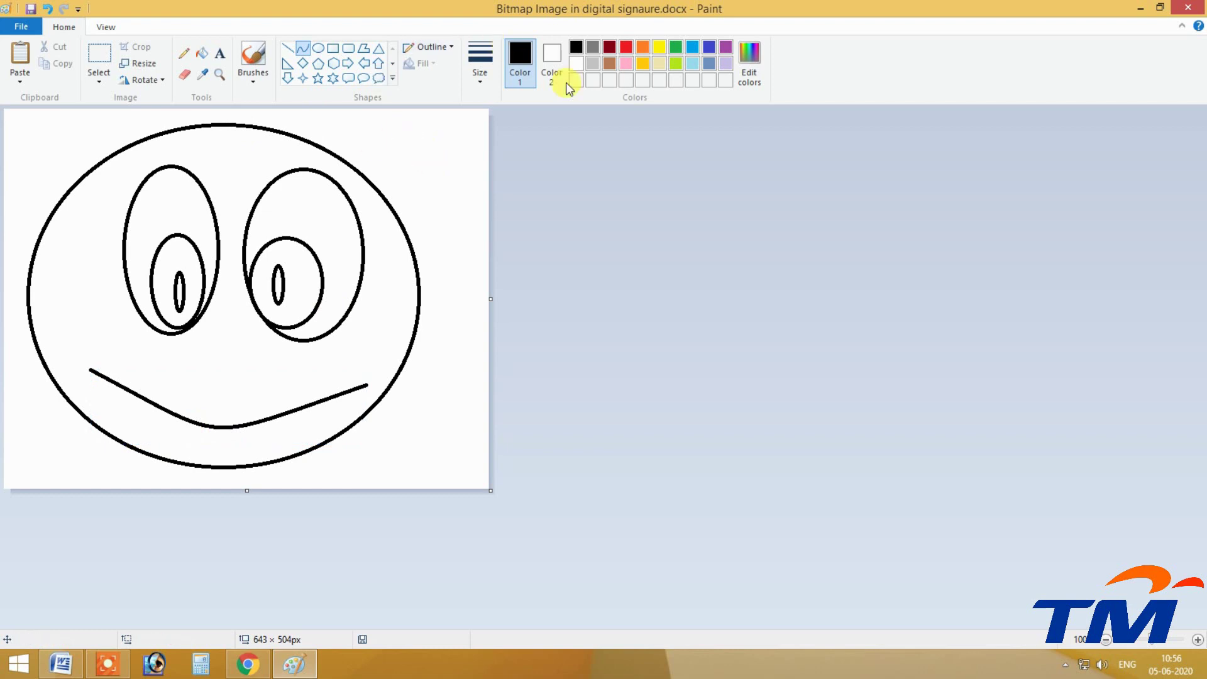
# Fill the smiley's face yellow and both pupils black.
pyautogui.click(202, 53)
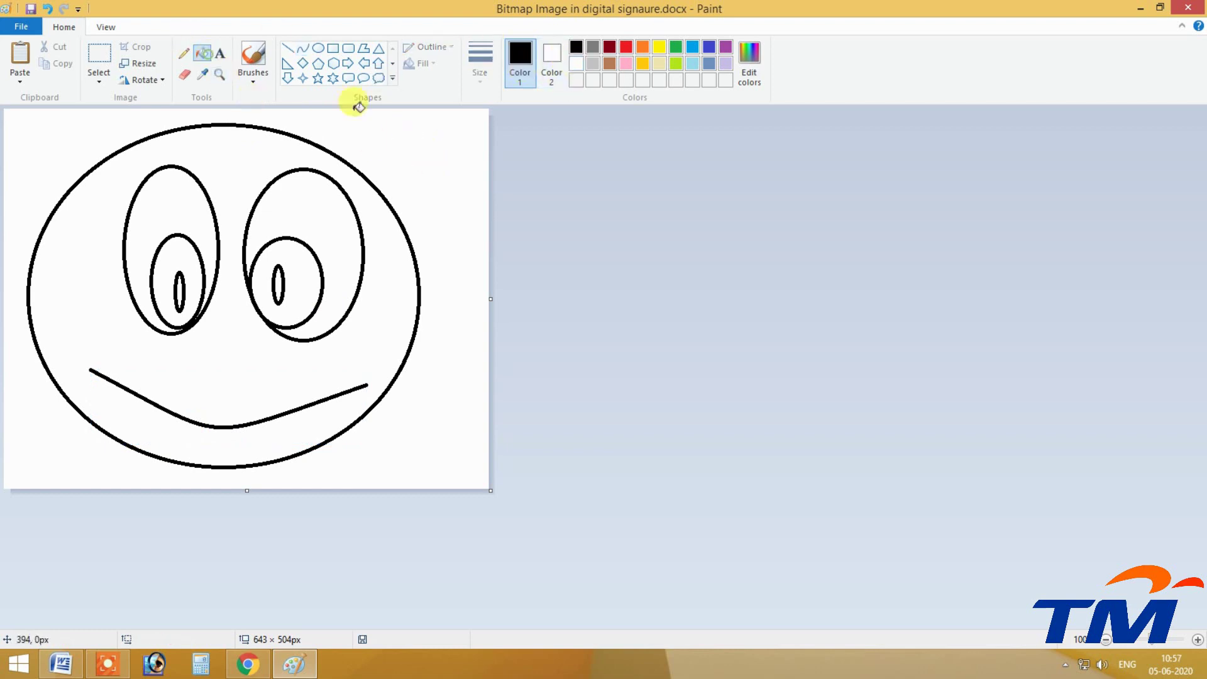
pyautogui.click(657, 48)
pyautogui.click(227, 170)
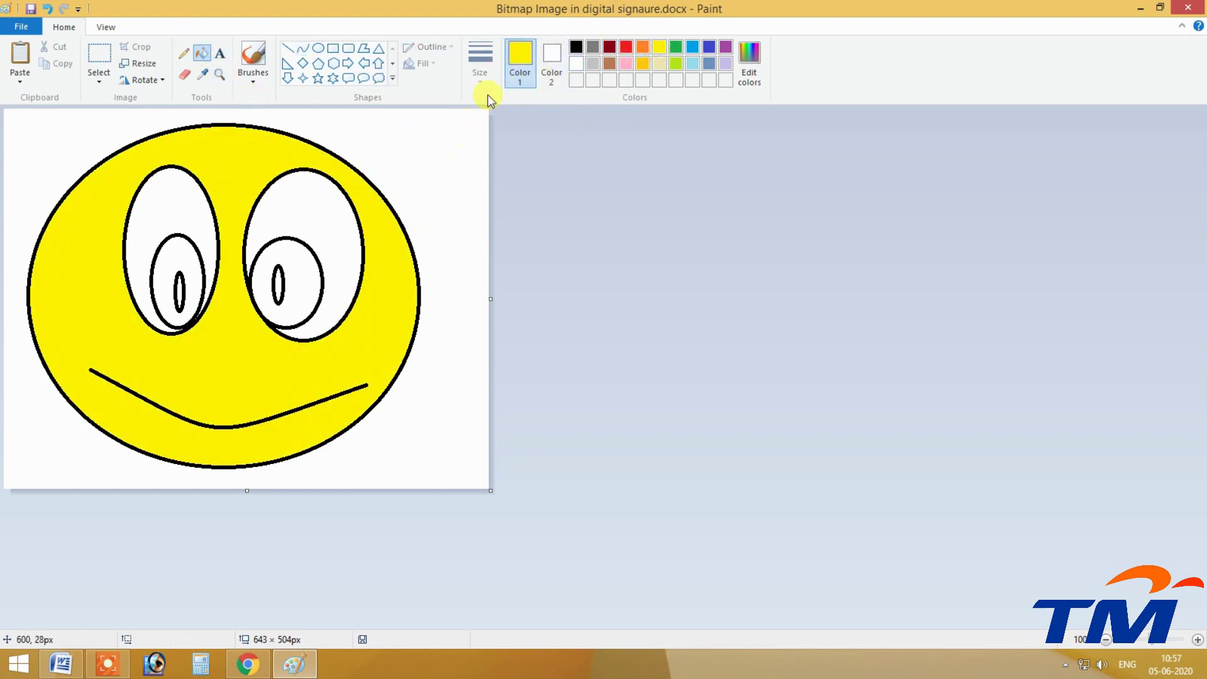
pyautogui.click(576, 47)
pyautogui.click(288, 264)
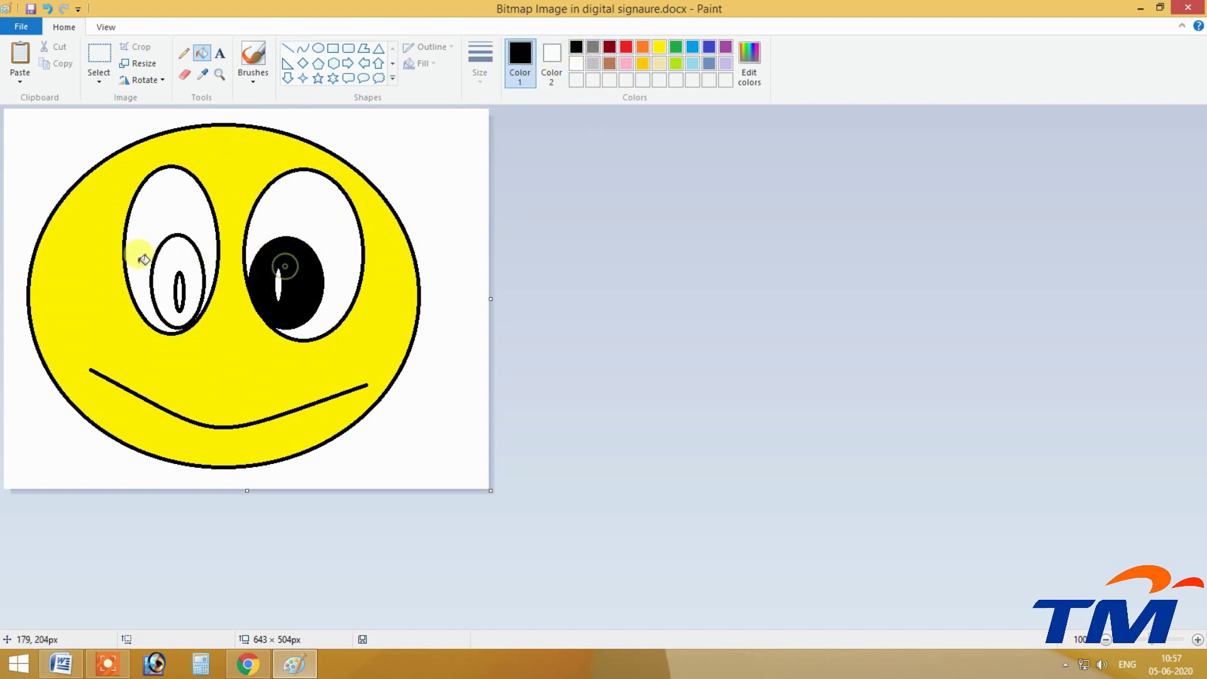
pyautogui.click(170, 251)
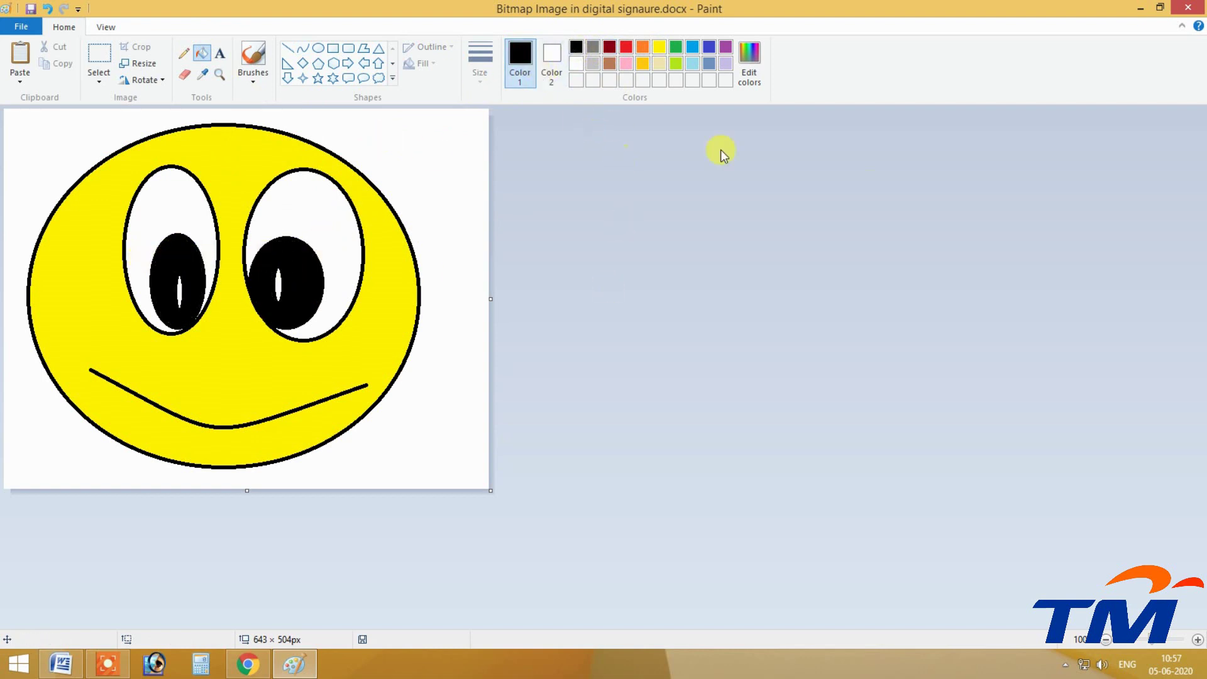
# Move the face up-left, trim the canvas to 531 × 467 px, and close Paint.
pyautogui.click(97, 58)
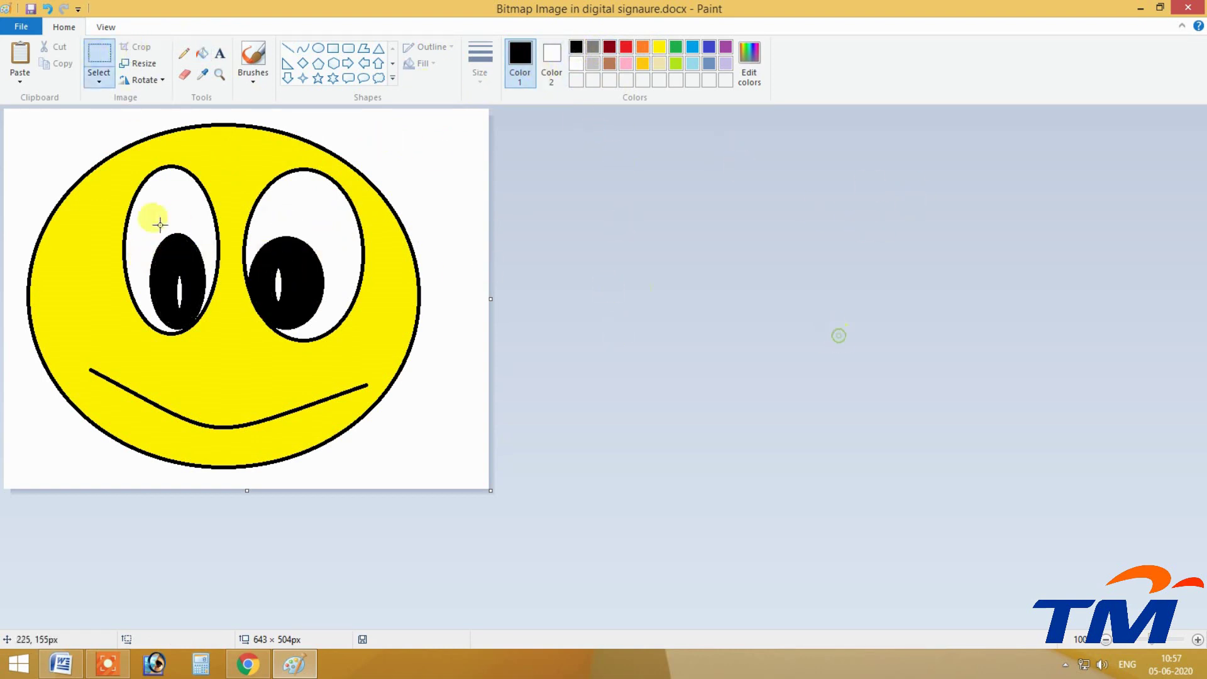
pyautogui.moveTo(7, 114); pyautogui.dragTo(509, 491)
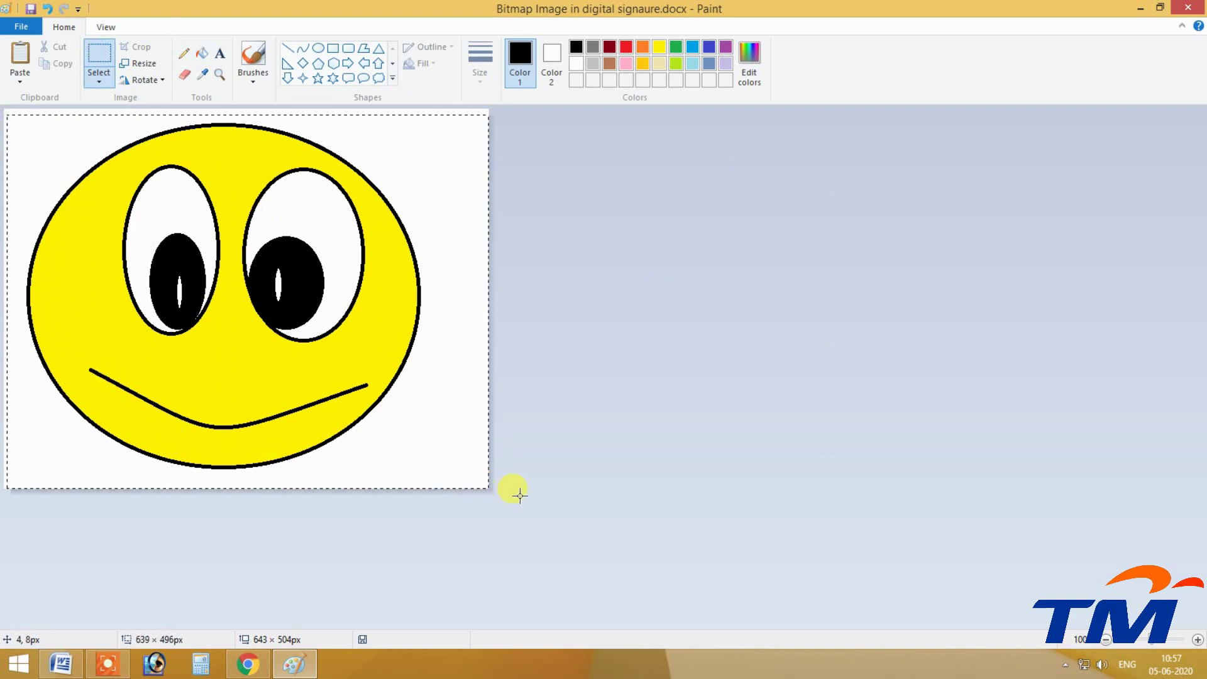
pyautogui.moveTo(434, 378); pyautogui.dragTo(413, 362)
pyautogui.press('Escape')
pyautogui.moveTo(491, 299); pyautogui.dragTo(405, 283)
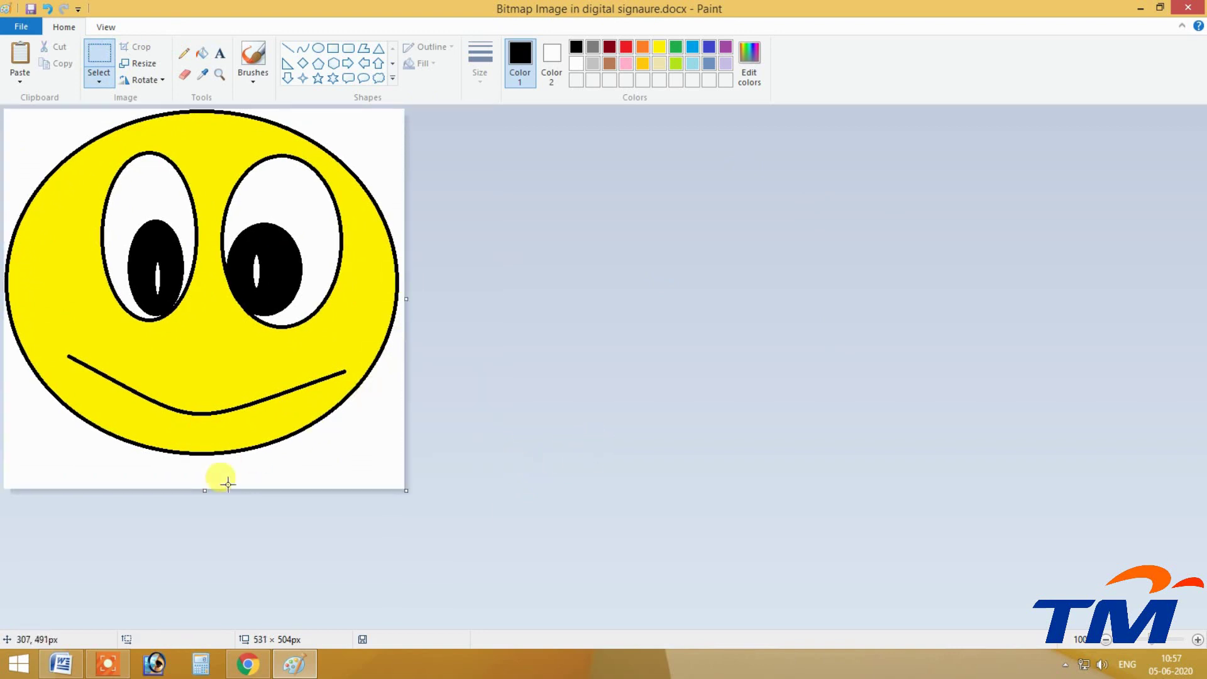
pyautogui.moveTo(205, 490); pyautogui.dragTo(203, 462)
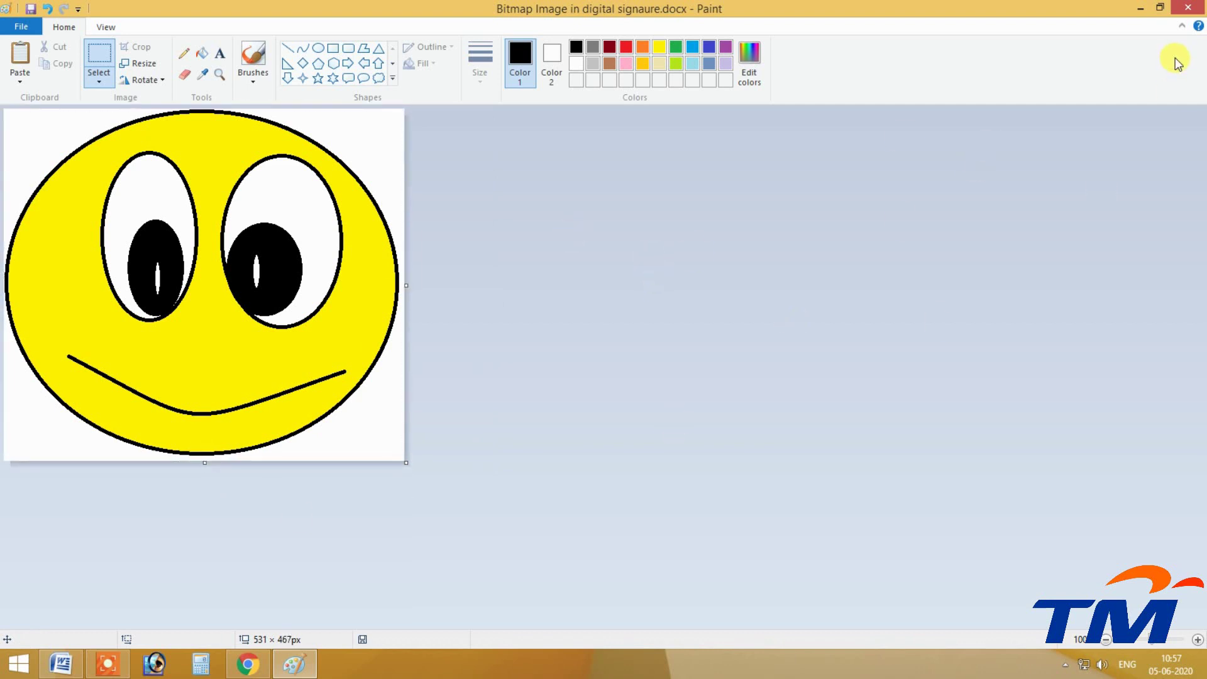
pyautogui.click(1187, 8)
pyautogui.click(434, 355)
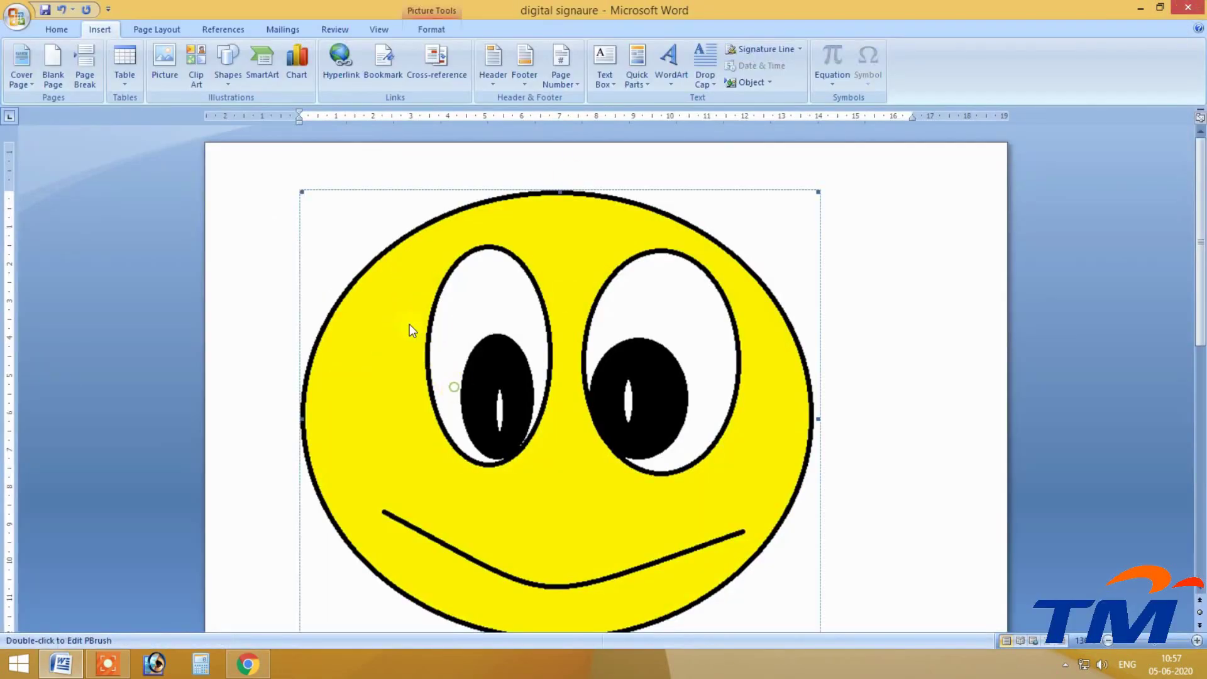
pyautogui.scroll(-3, 557, 347)
pyautogui.scroll(3, 566, 351)
pyautogui.click(595, 371)
# Refill the smiley's face red in Paint, return to Word, and open Signature Line setup.
pyautogui.doubleClick(546, 317)
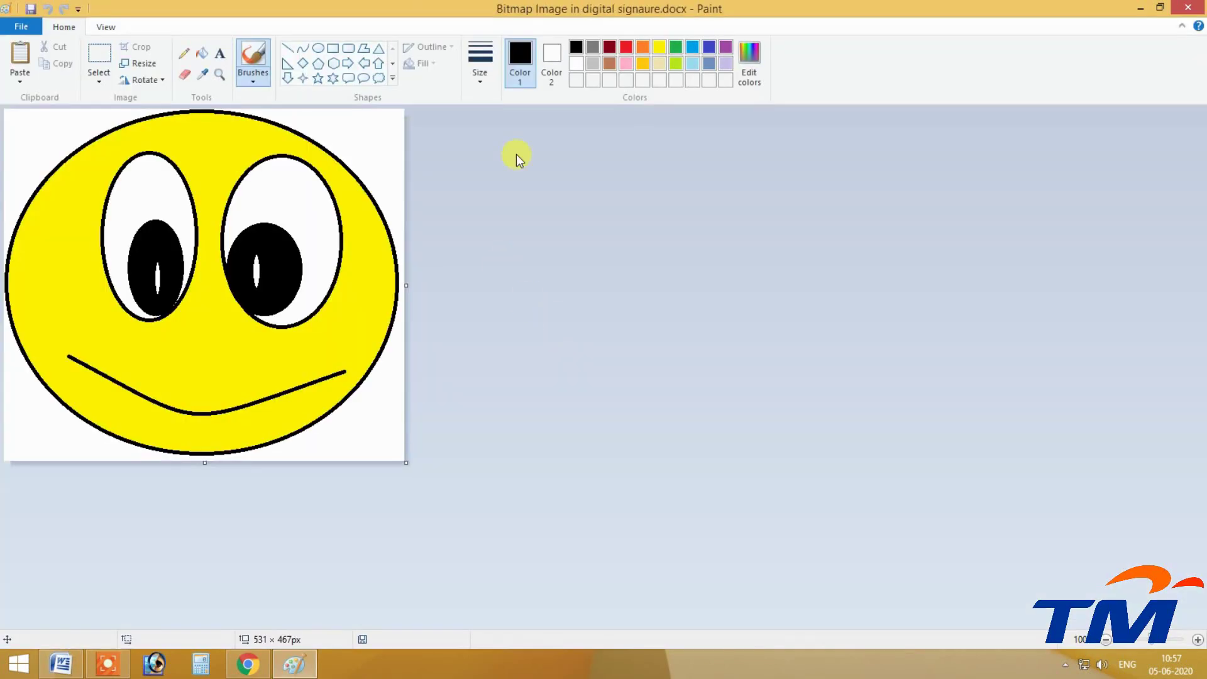
pyautogui.click(202, 53)
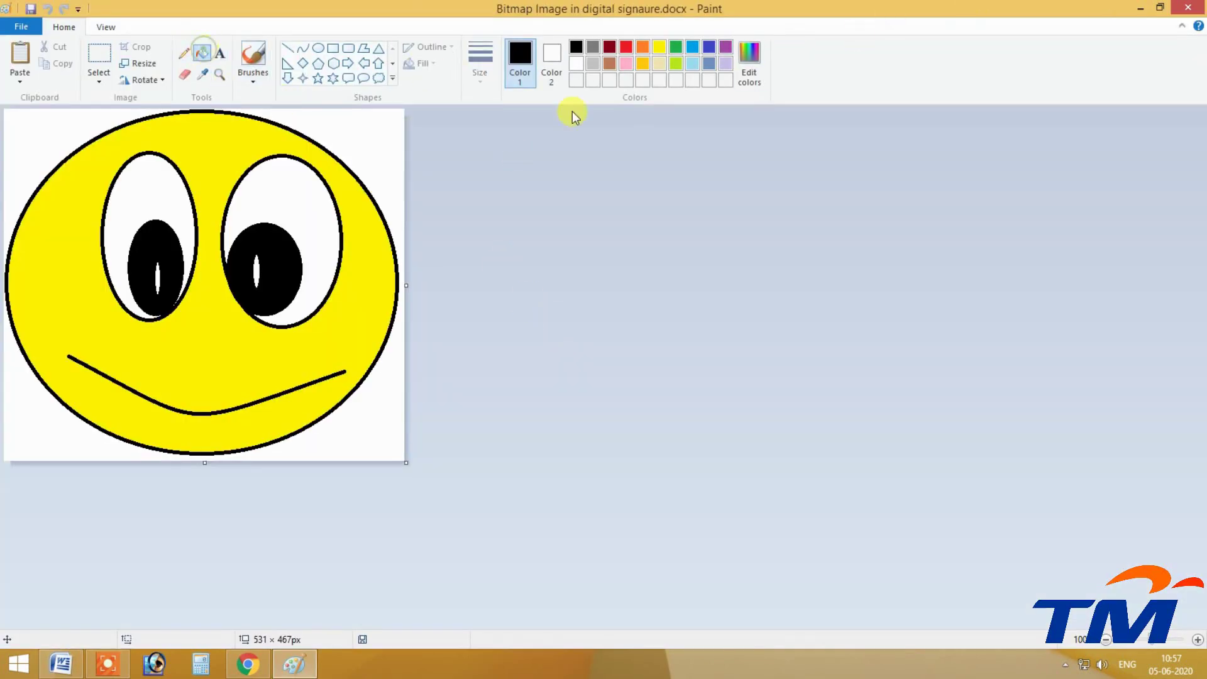
pyautogui.click(626, 46)
pyautogui.click(225, 136)
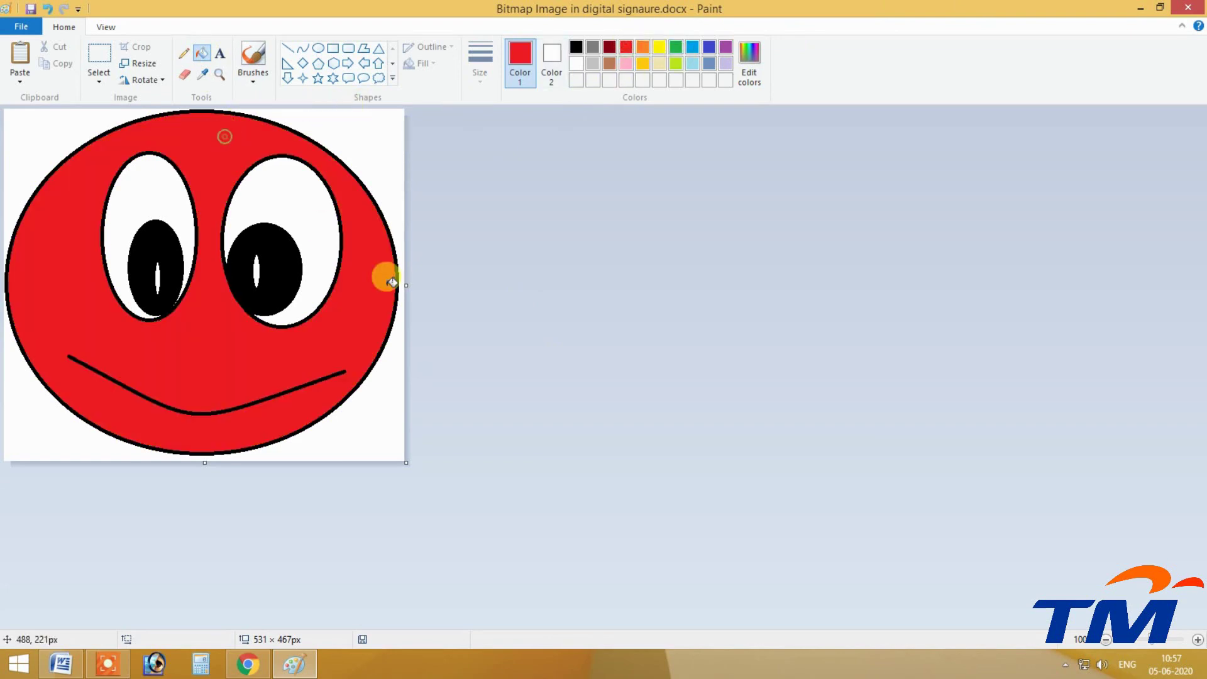
pyautogui.click(1187, 7)
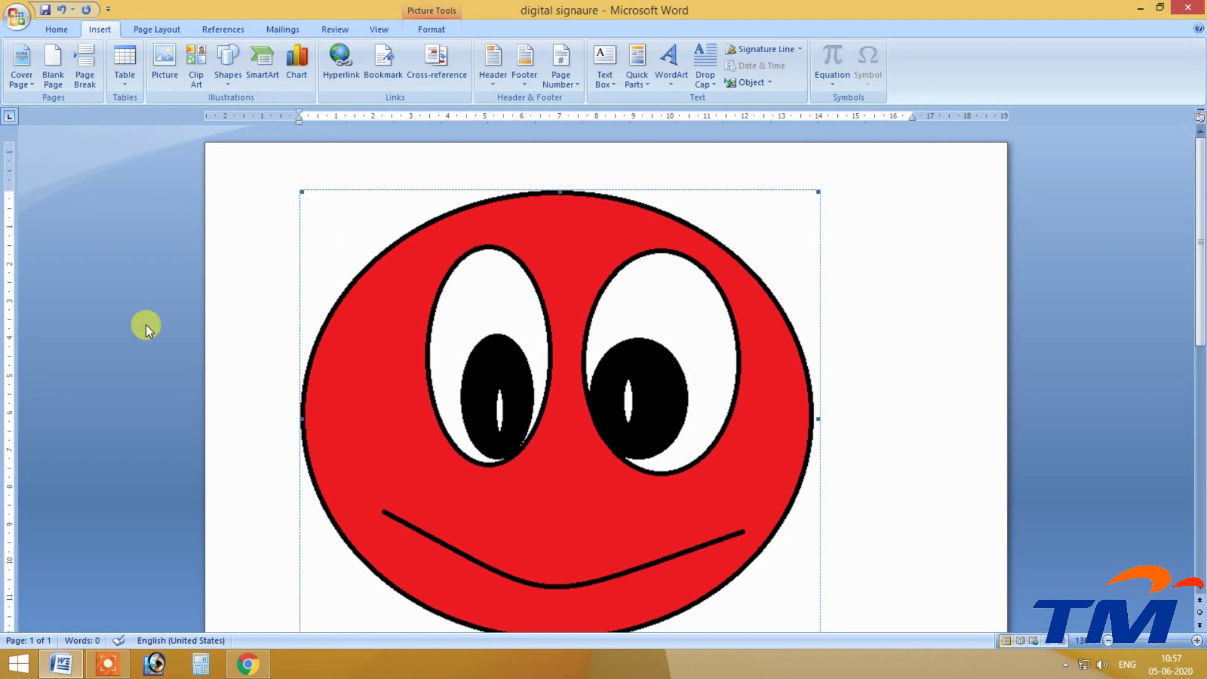
pyautogui.click(774, 48)
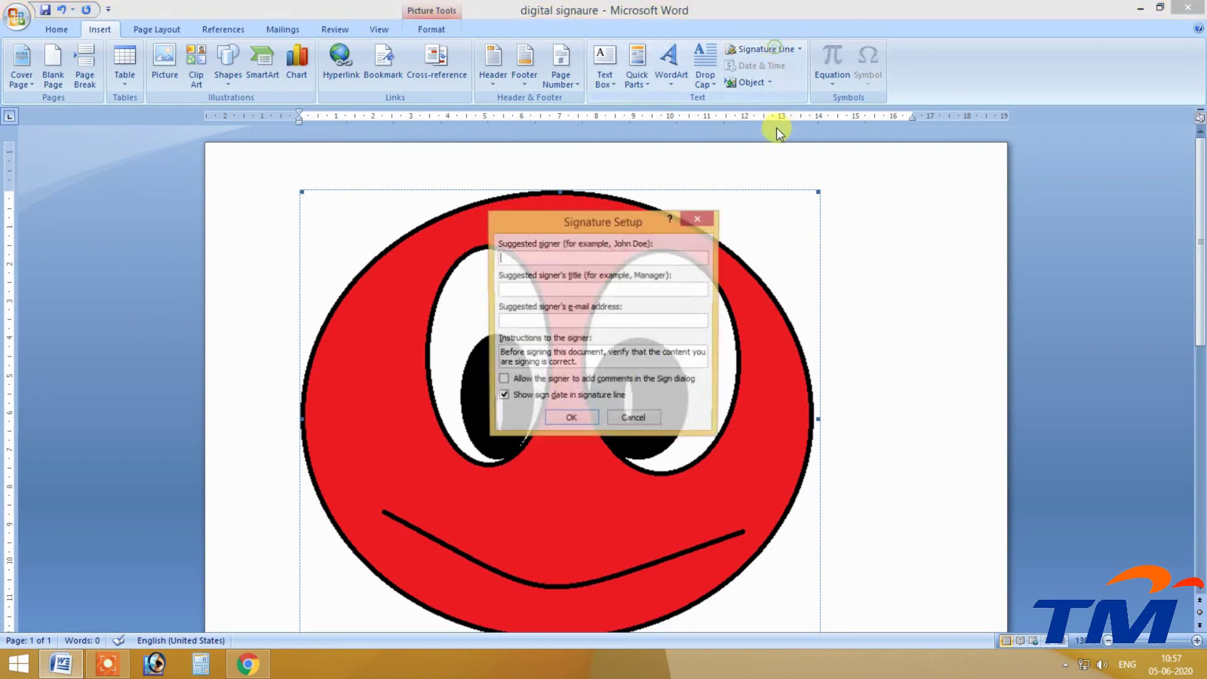
# Close Signature Setup, then open and cancel the Insert Object dialog.
pyautogui.click(691, 220)
pyautogui.click(748, 82)
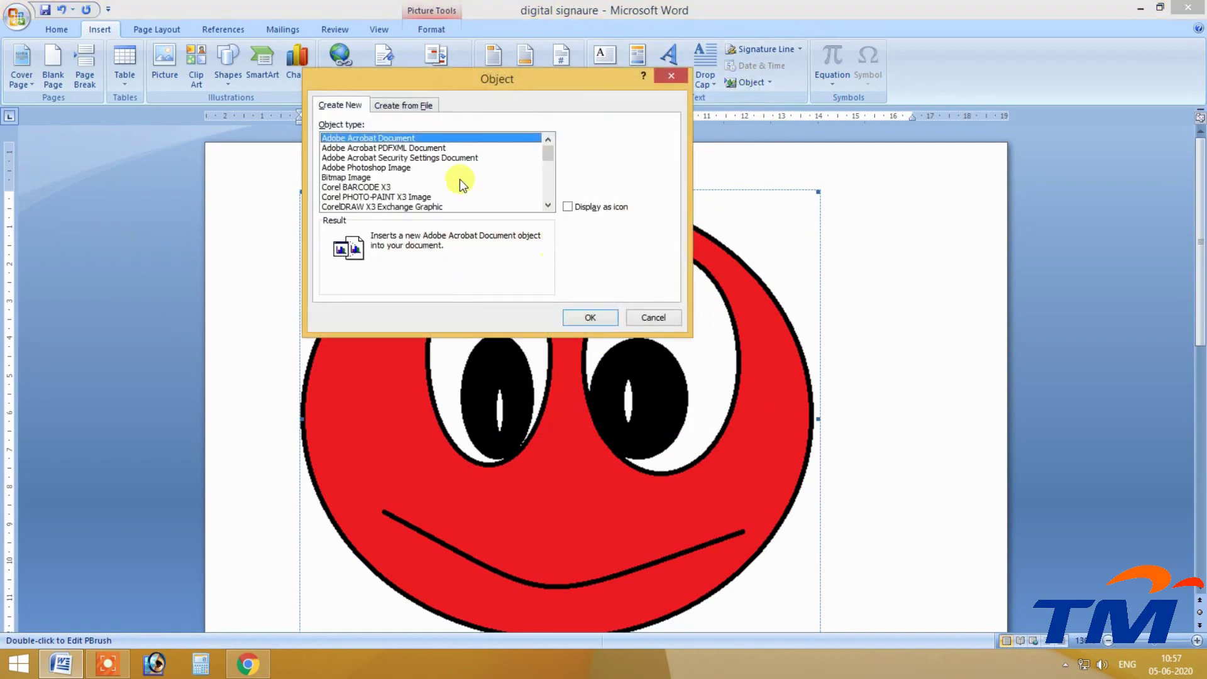
pyautogui.click(655, 316)
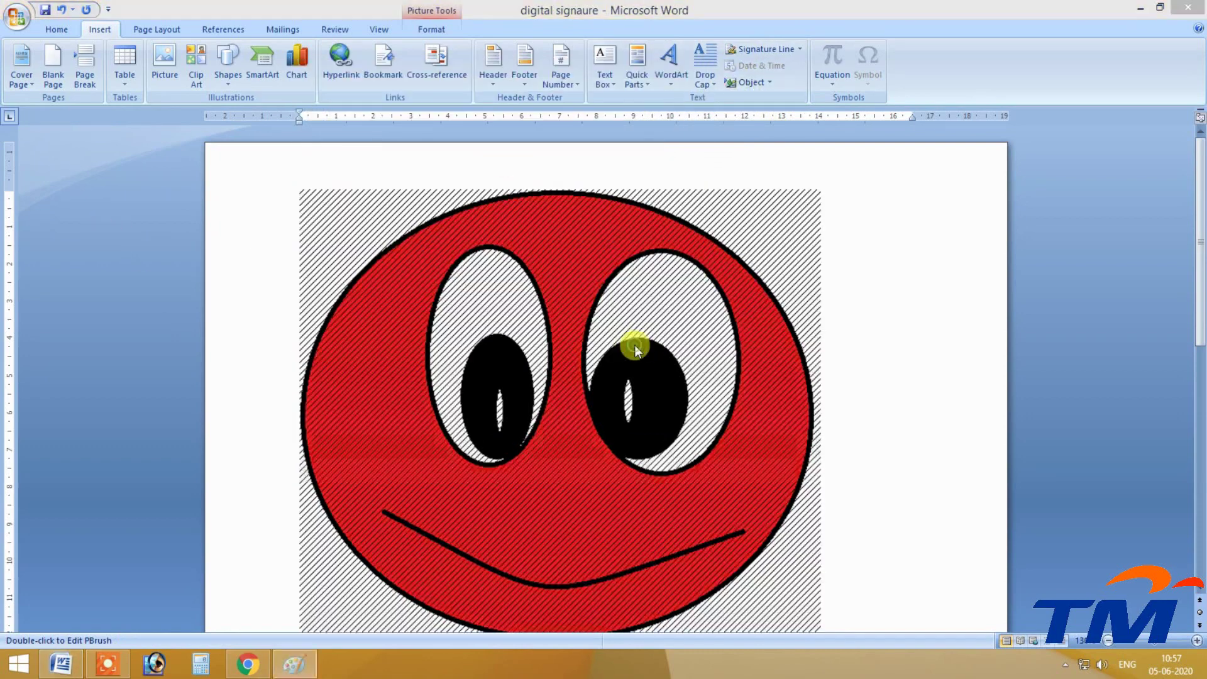
# Refill the smiley's face yellow in Paint and return to Word.
pyautogui.doubleClick(634, 345)
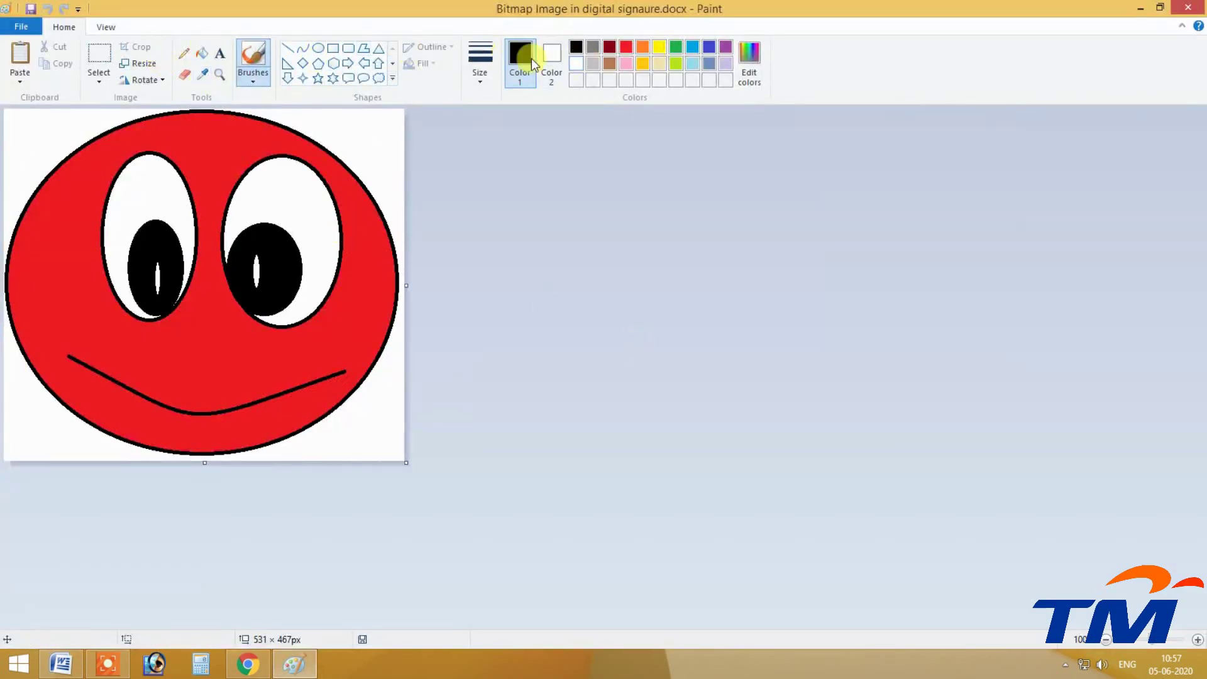
pyautogui.click(202, 53)
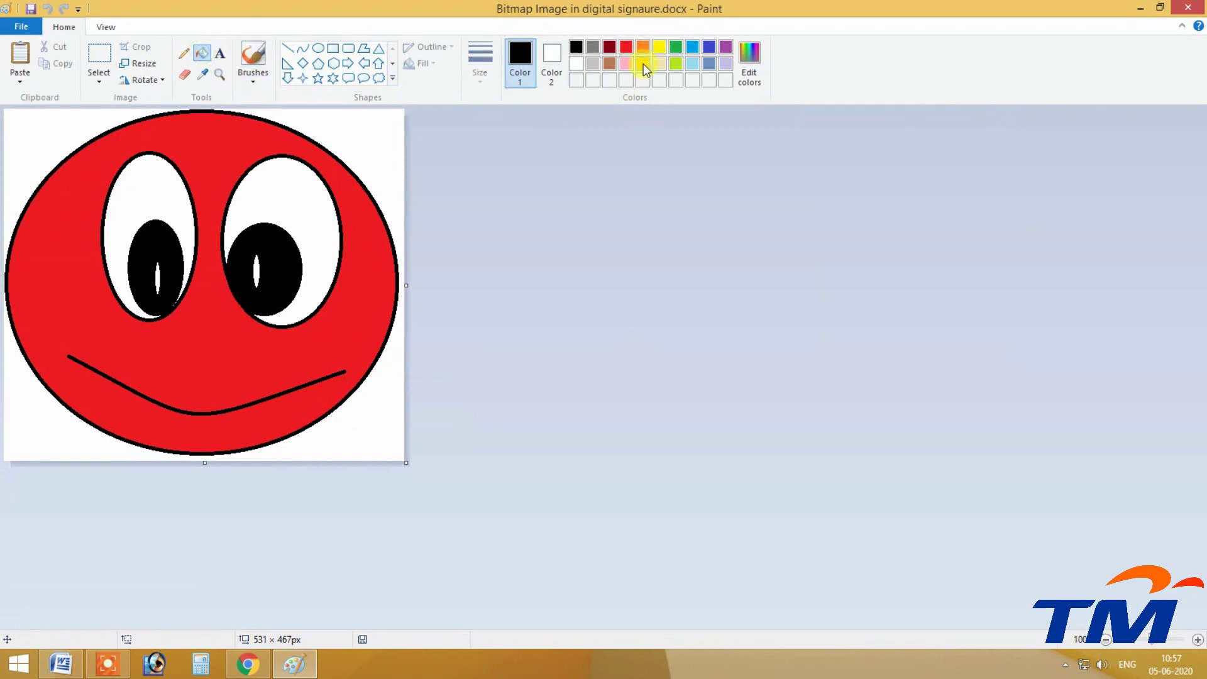
pyautogui.click(659, 47)
pyautogui.click(245, 142)
pyautogui.click(1188, 6)
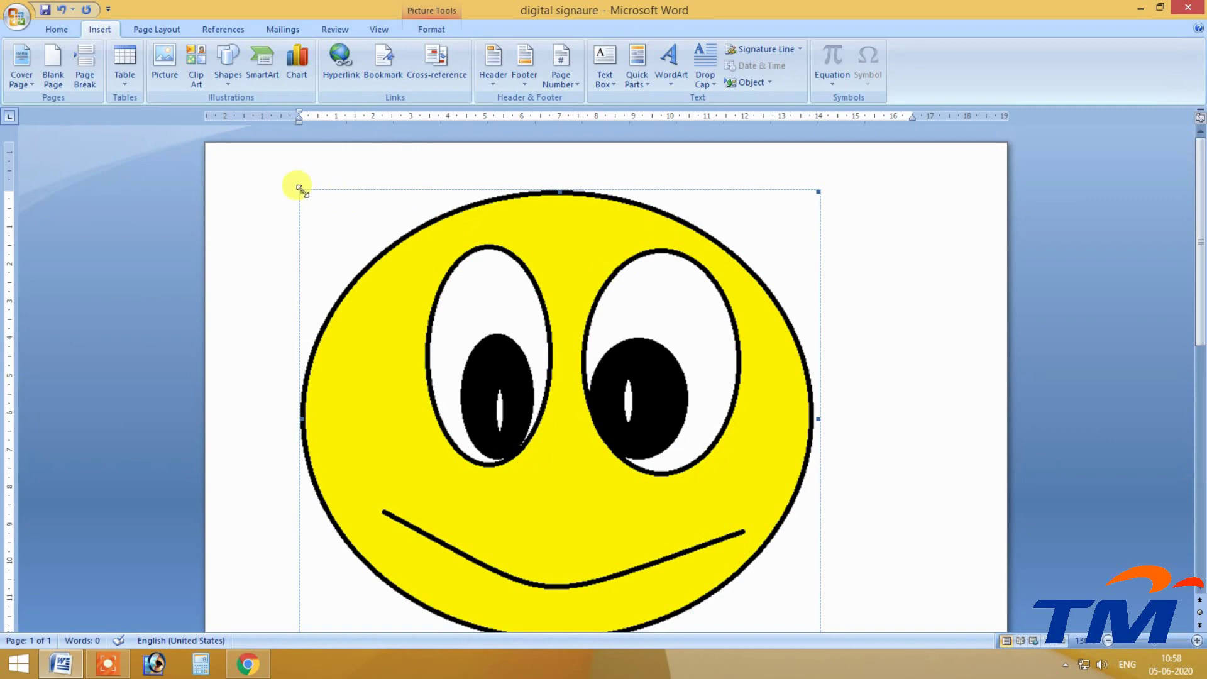
# Shrink the smiley picture to 6.89 × 7.82 cm and give it Square text wrapping.
pyautogui.moveTo(655, 502); pyautogui.dragTo(585, 445)
pyautogui.click(431, 29)
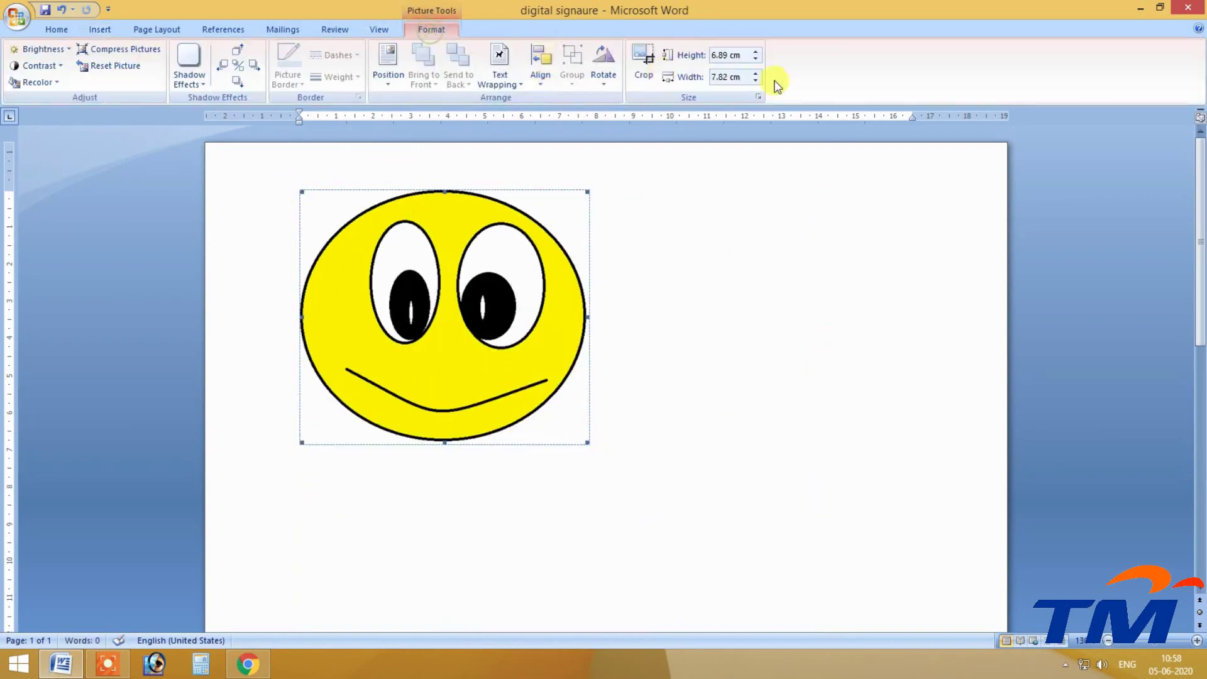
pyautogui.click(604, 79)
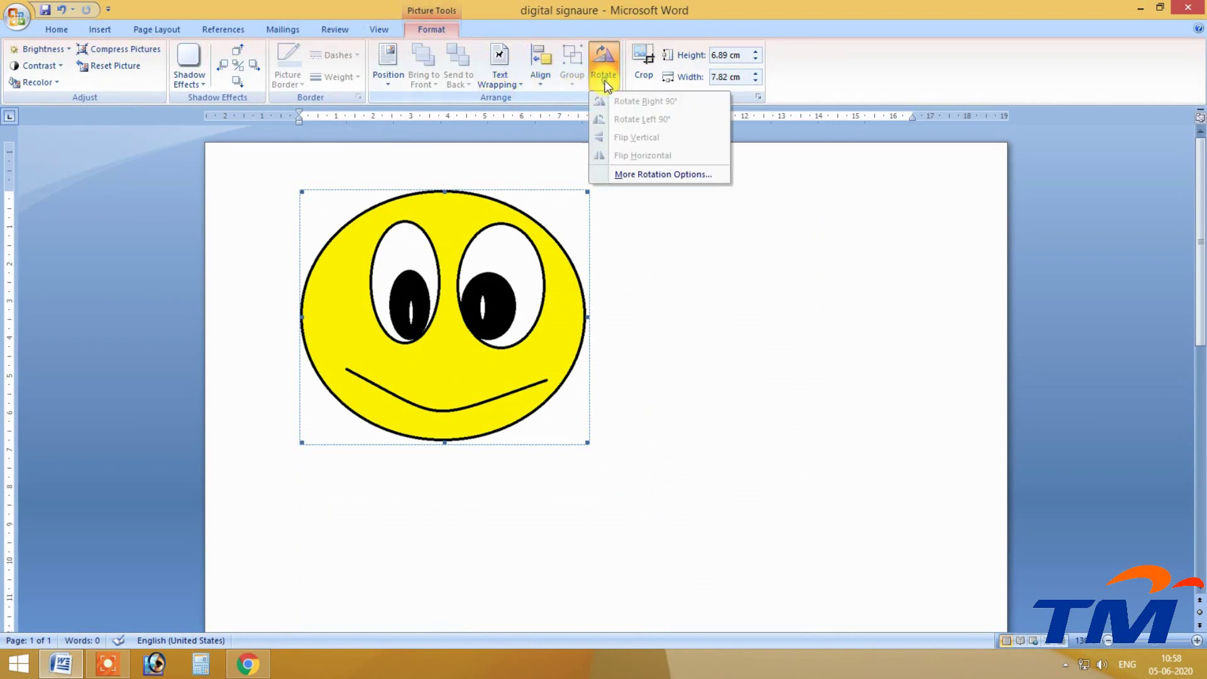
pyautogui.click(620, 109)
pyautogui.click(499, 75)
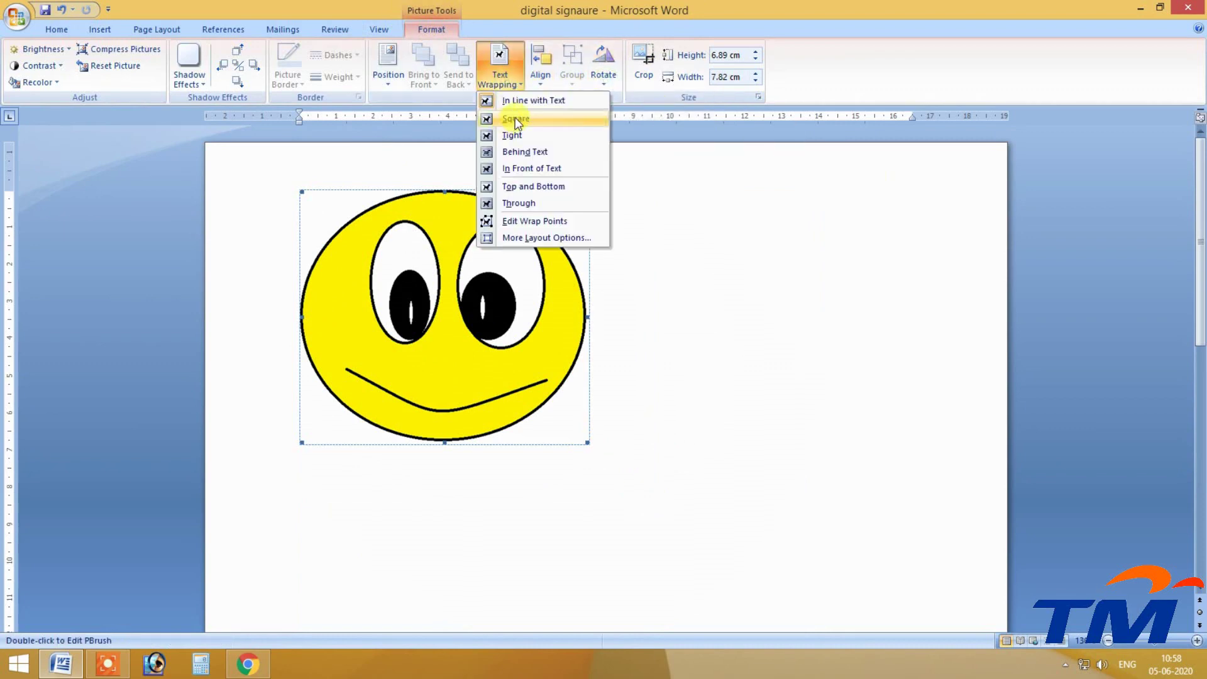
pyautogui.click(470, 285)
# Drag the floating smiley picture to a spot near the top centre of the page.
pyautogui.moveTo(470, 286); pyautogui.dragTo(880, 389)
pyautogui.moveTo(786, 375); pyautogui.dragTo(421, 308)
pyautogui.moveTo(369, 367); pyautogui.dragTo(230, 444)
pyautogui.moveTo(445, 488); pyautogui.dragTo(545, 374)
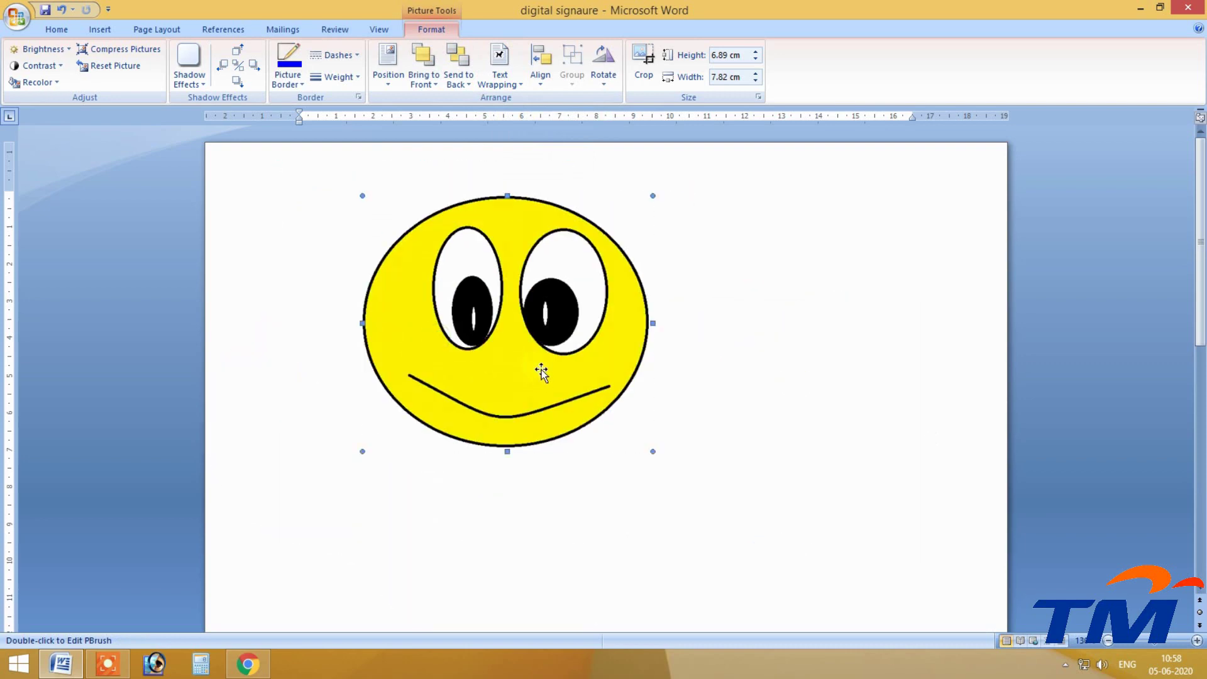
pyautogui.click(100, 29)
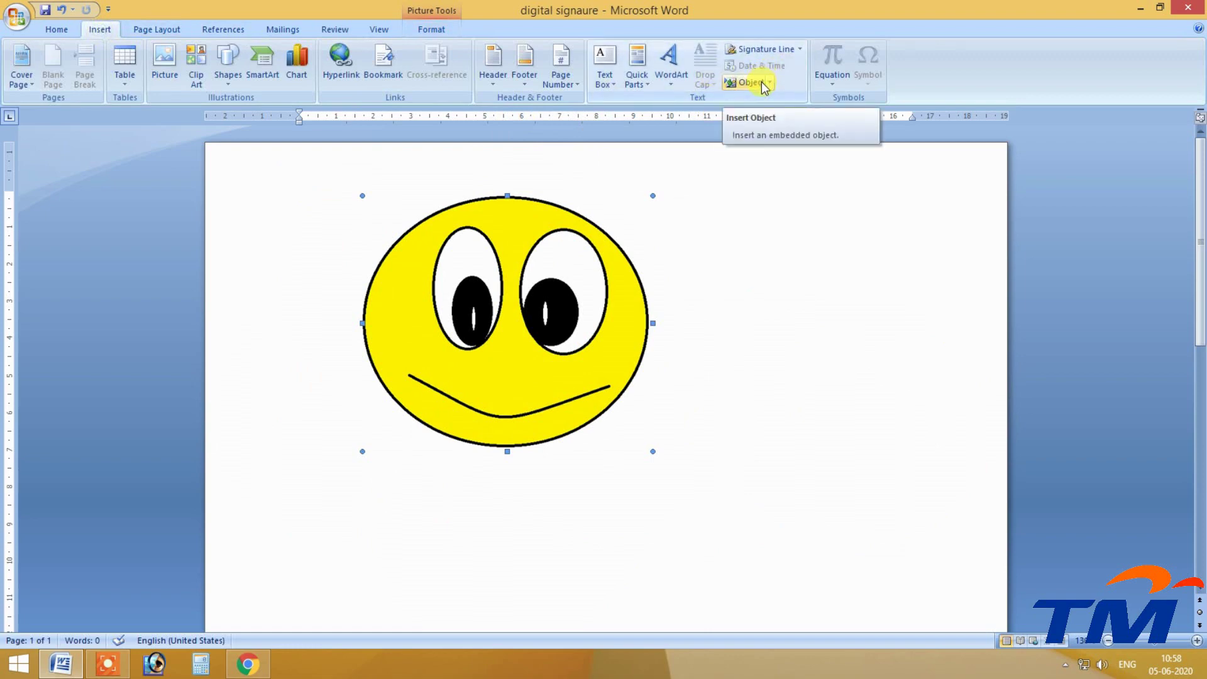
# Delete the selected smiley picture, leaving the page empty.
pyautogui.press('Delete')
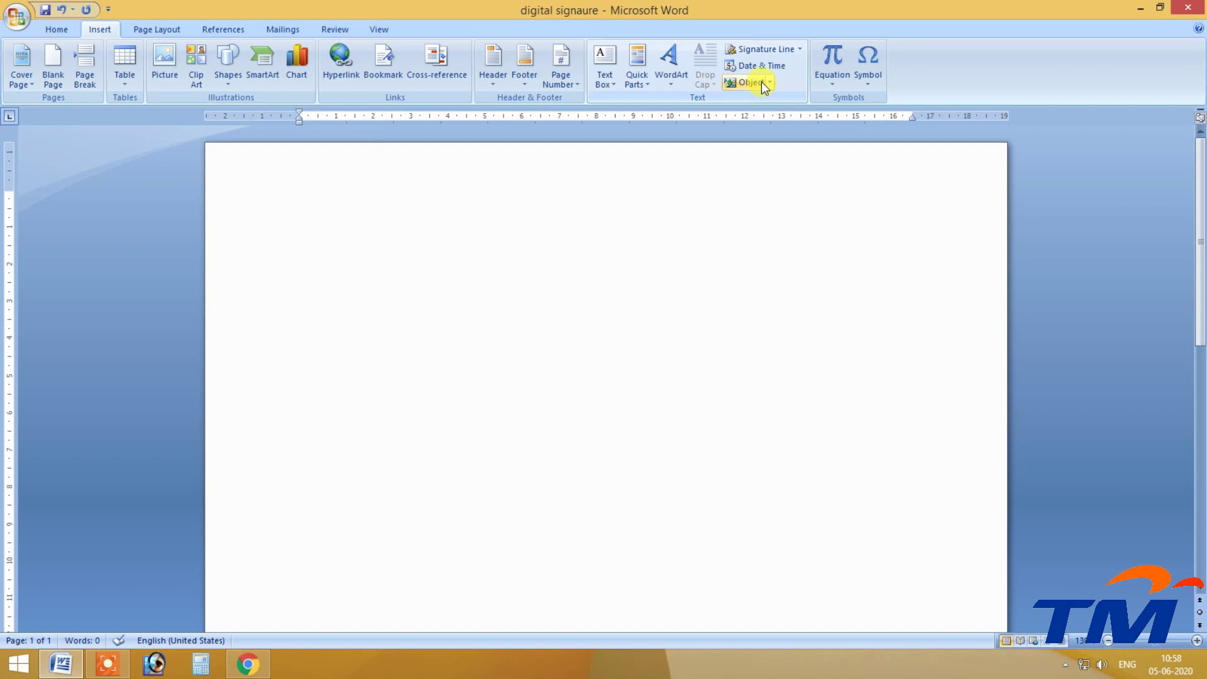
# Insert a blank equation, try the Binomial Theorem in it, then undo that.
pyautogui.click(826, 75)
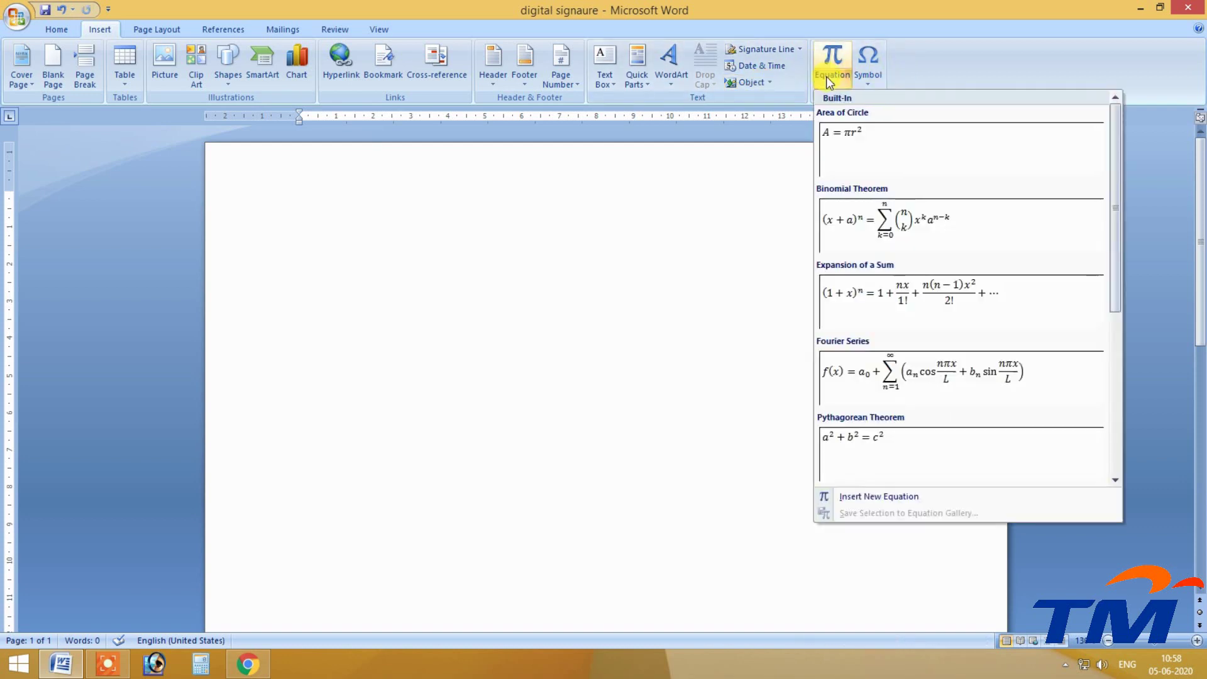
pyautogui.click(826, 54)
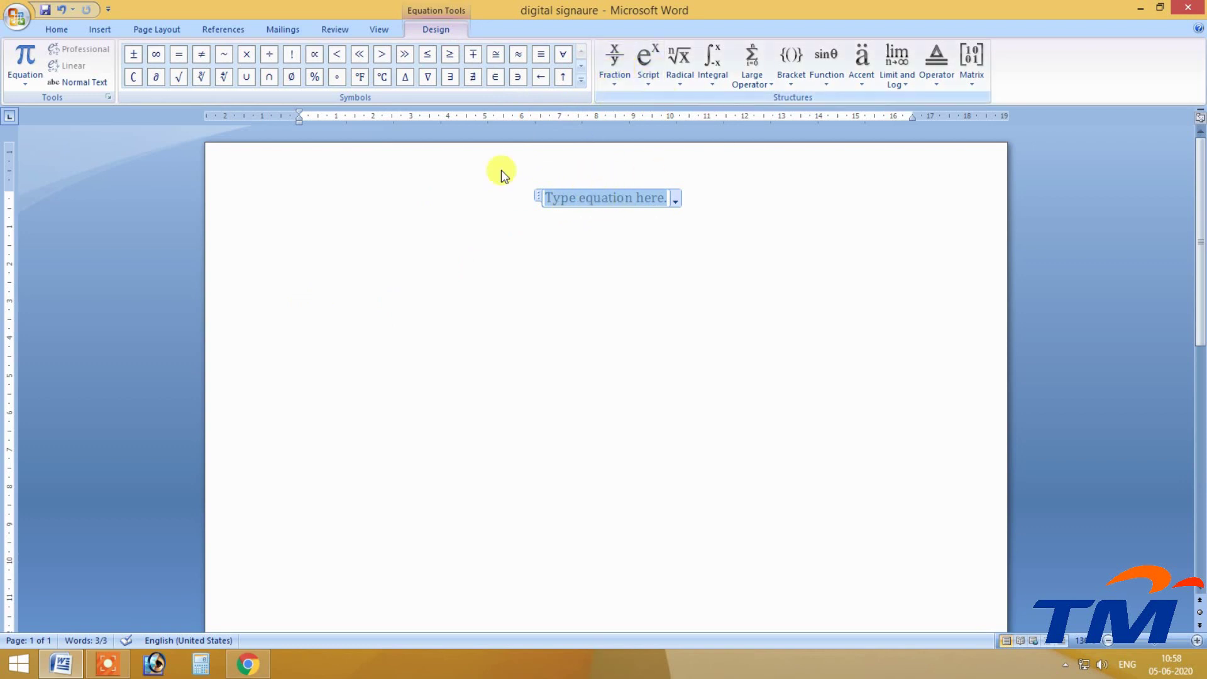
pyautogui.click(14, 86)
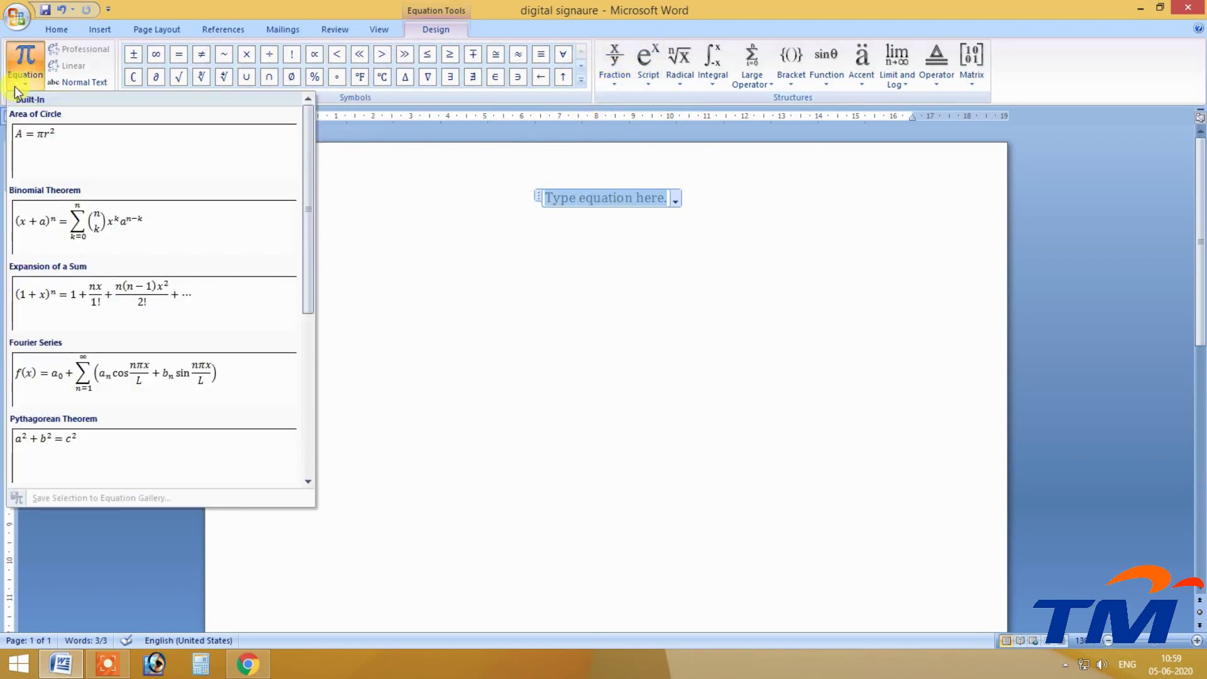
pyautogui.click(76, 232)
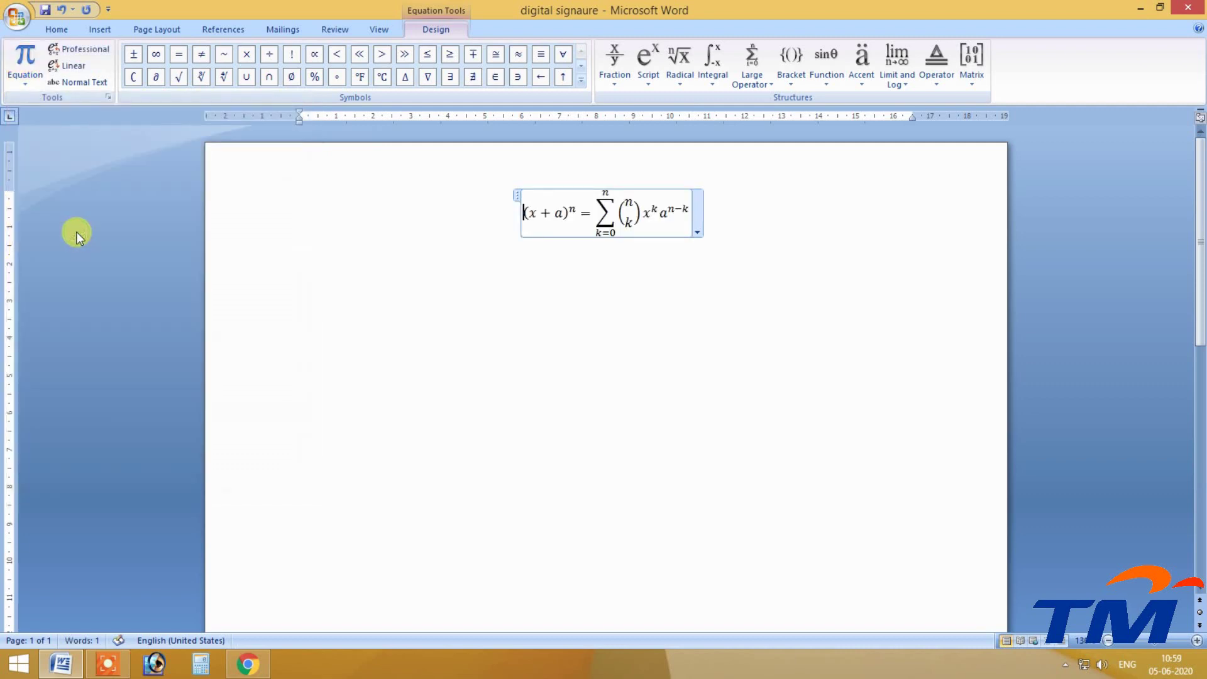
pyautogui.hotkey('ctrl', 'z')
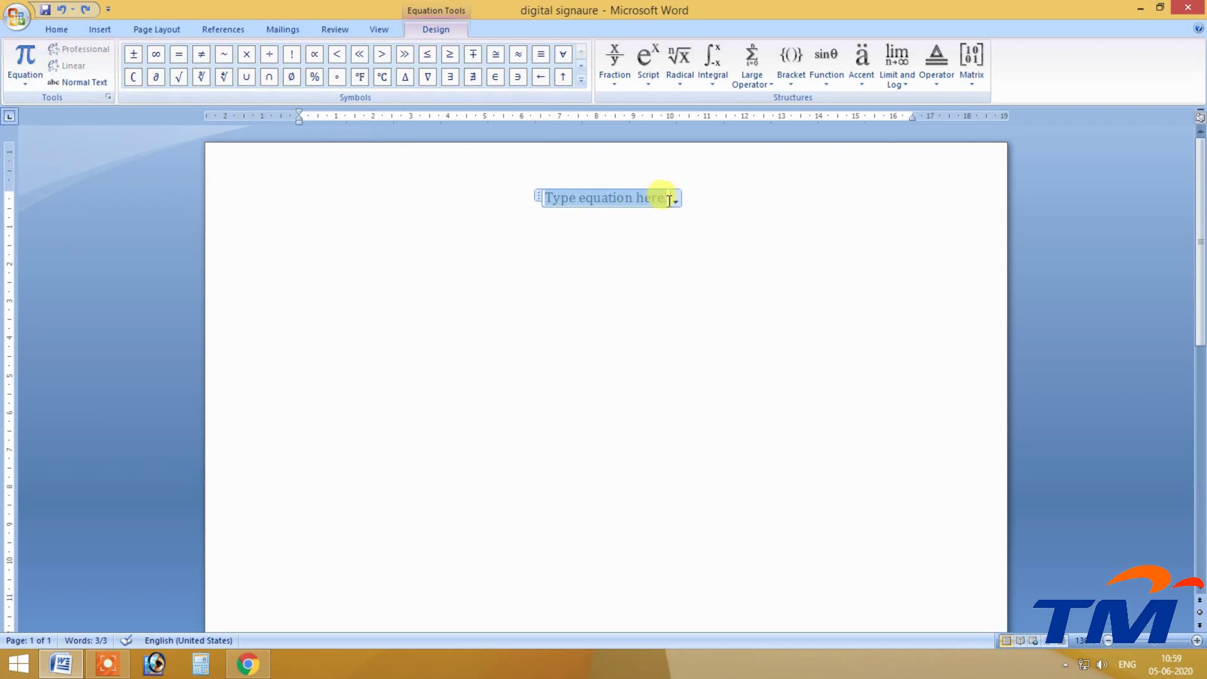
# Insert a fourth-root radical, undo it, and bring up the Fraction layouts.
pyautogui.click(580, 80)
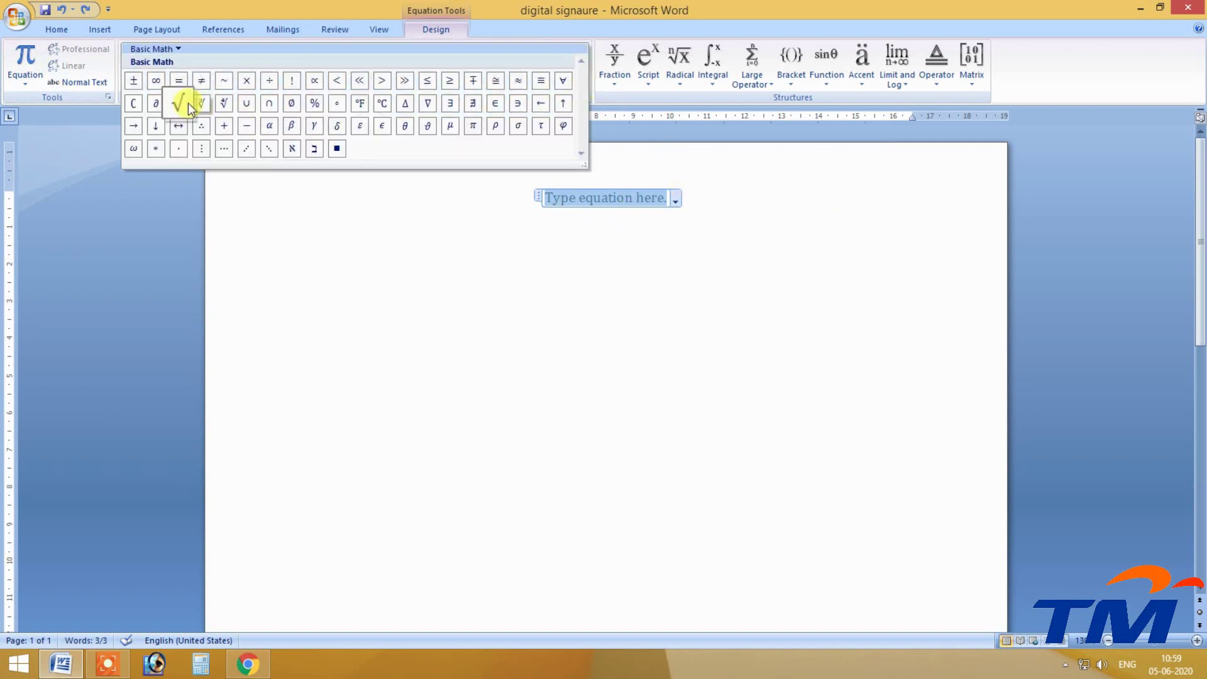
pyautogui.click(218, 107)
pyautogui.hotkey('ctrl', 'z')
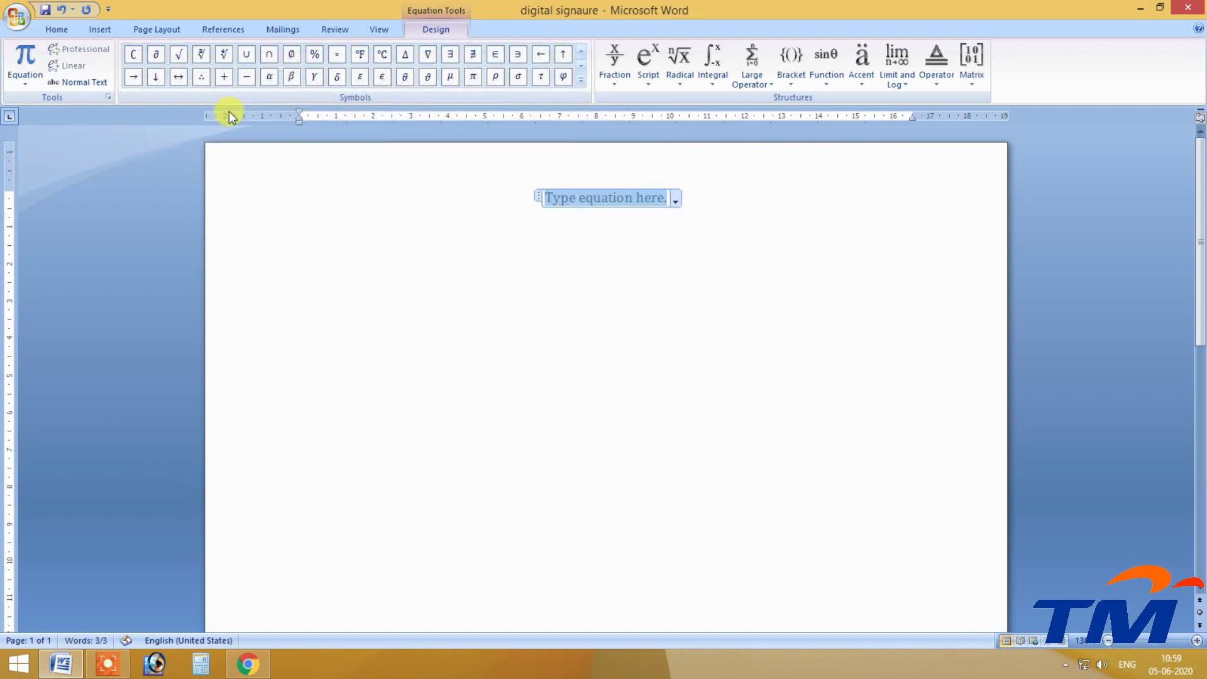
pyautogui.click(612, 83)
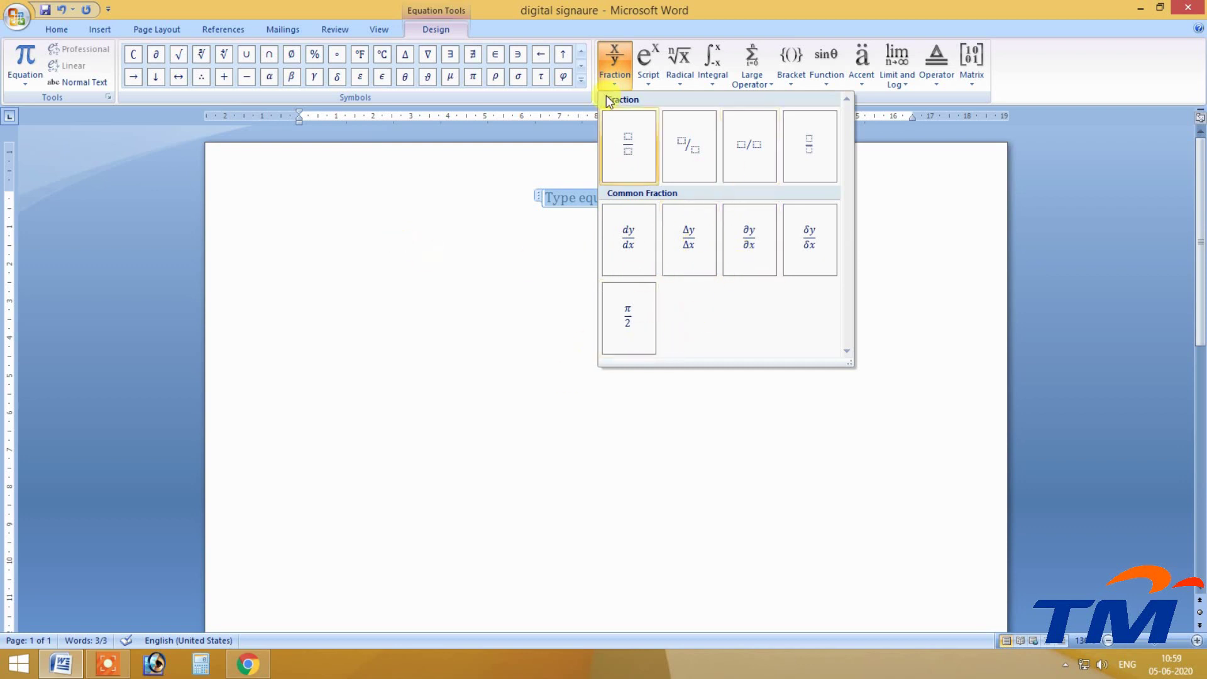
# Build the stacked fraction 2/5 in the equation, then select and delete it.
pyautogui.click(628, 135)
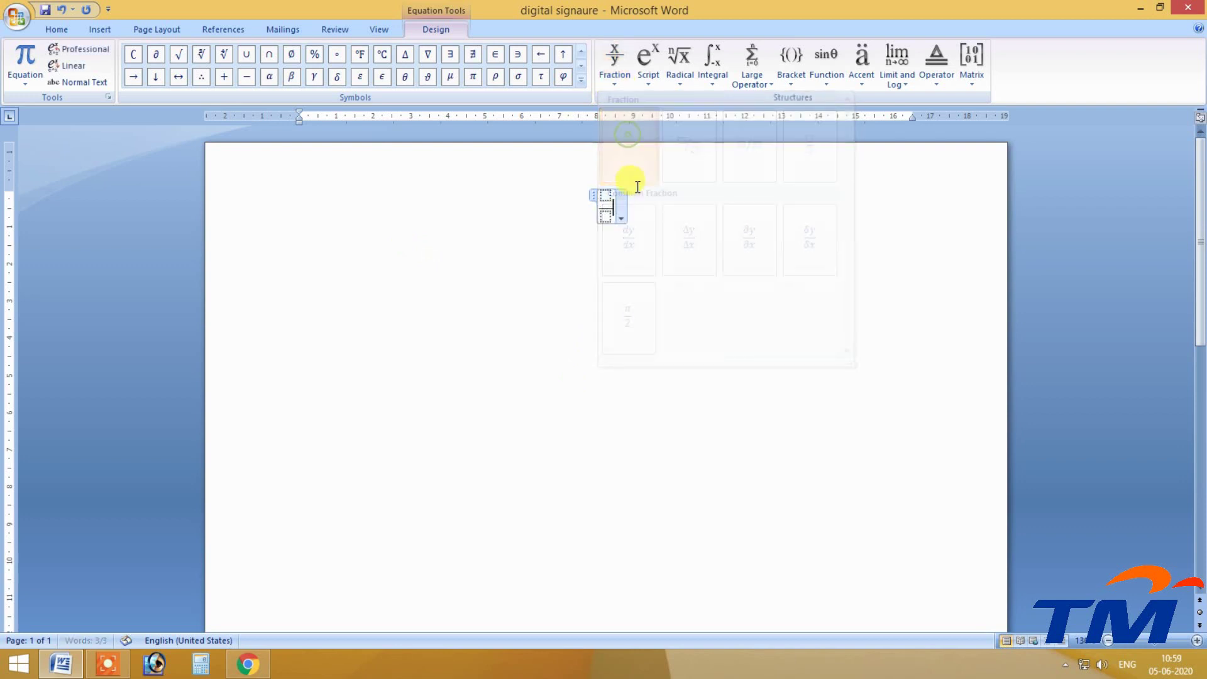
pyautogui.click(616, 198)
pyautogui.write('2')
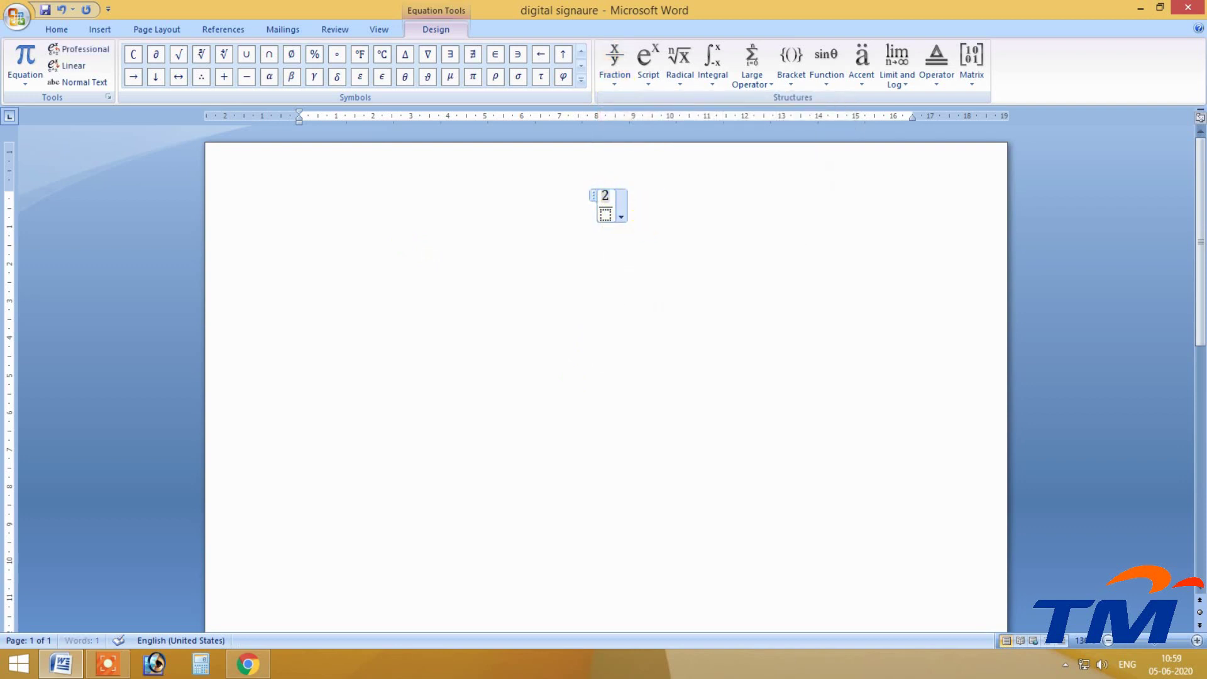
pyautogui.click(604, 215)
pyautogui.write('5')
pyautogui.click(685, 243)
pyautogui.moveTo(608, 210); pyautogui.dragTo(569, 181)
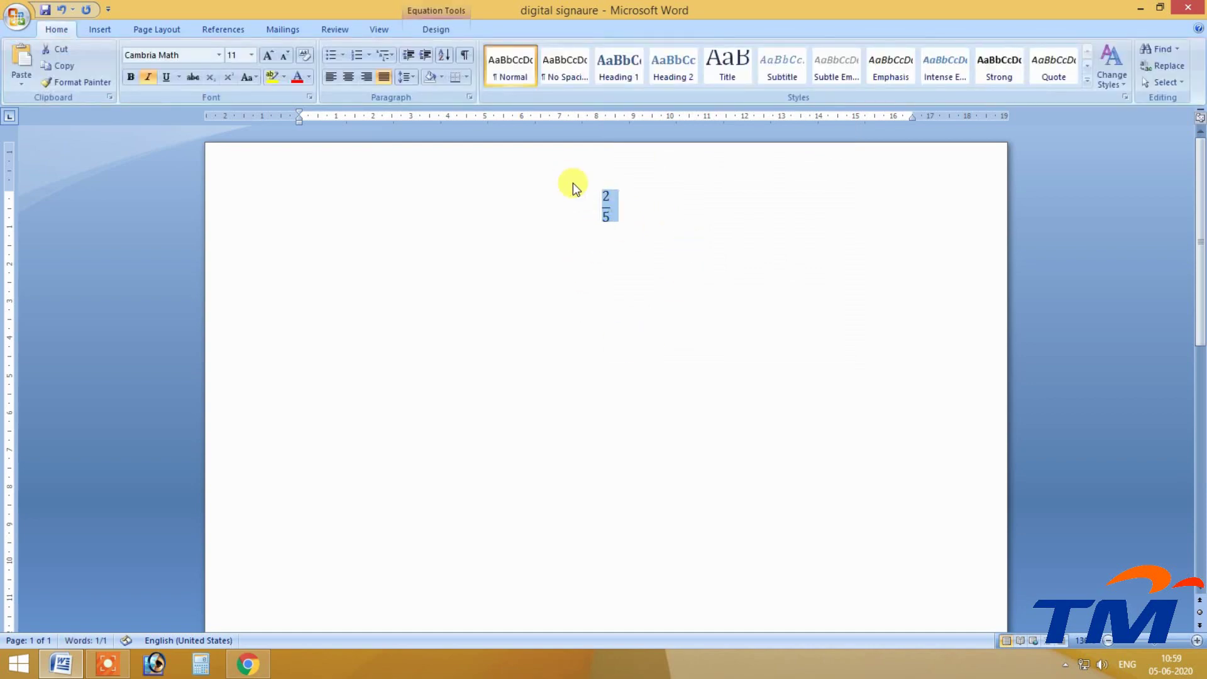
pyautogui.press('Delete')
# Insert a new equation with a superscript structure reading 5^10.
pyautogui.click(100, 29)
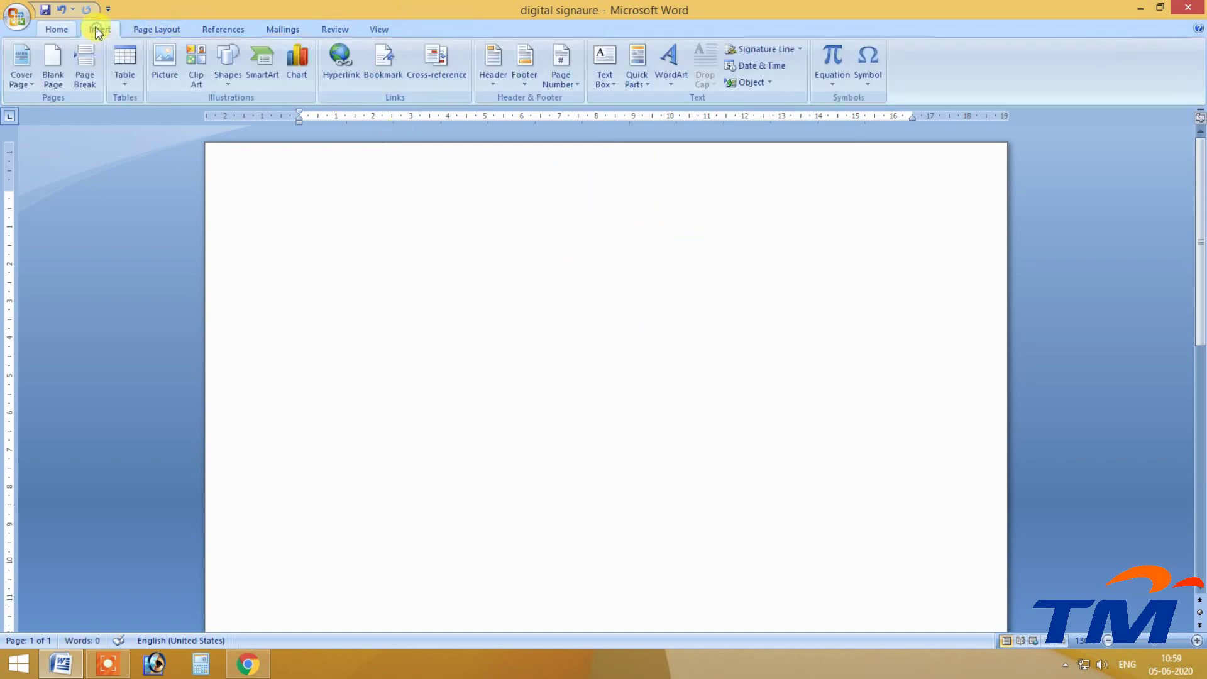
pyautogui.click(832, 79)
pyautogui.click(826, 54)
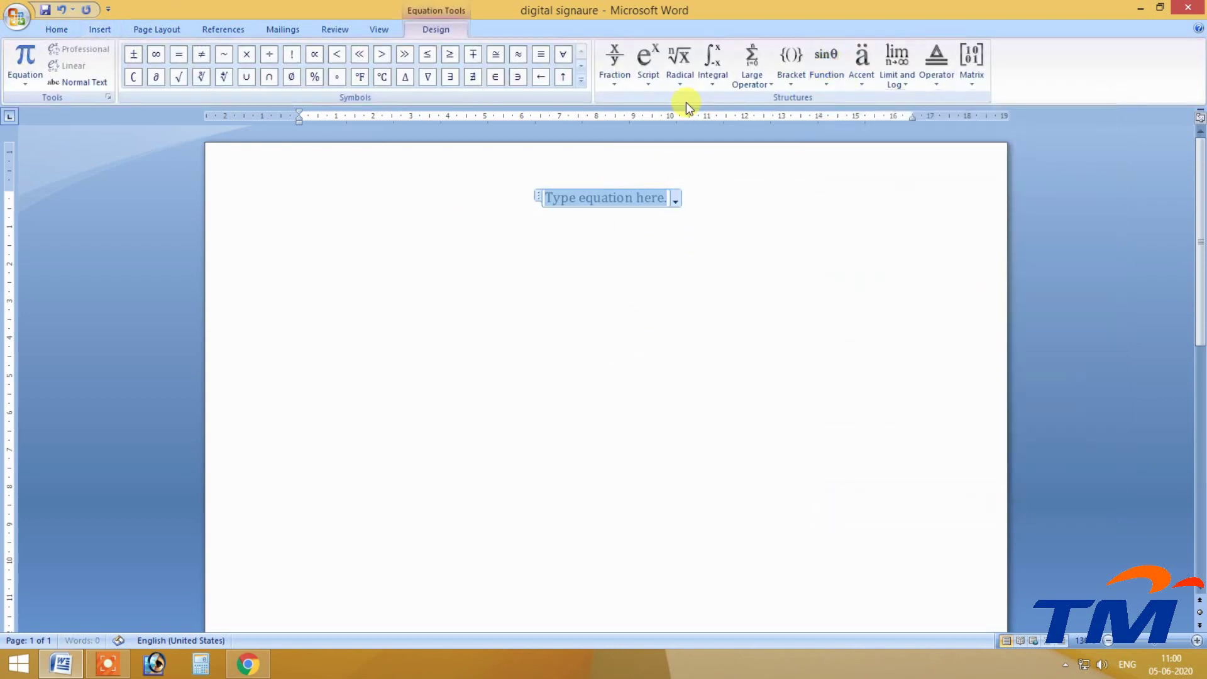
pyautogui.click(649, 79)
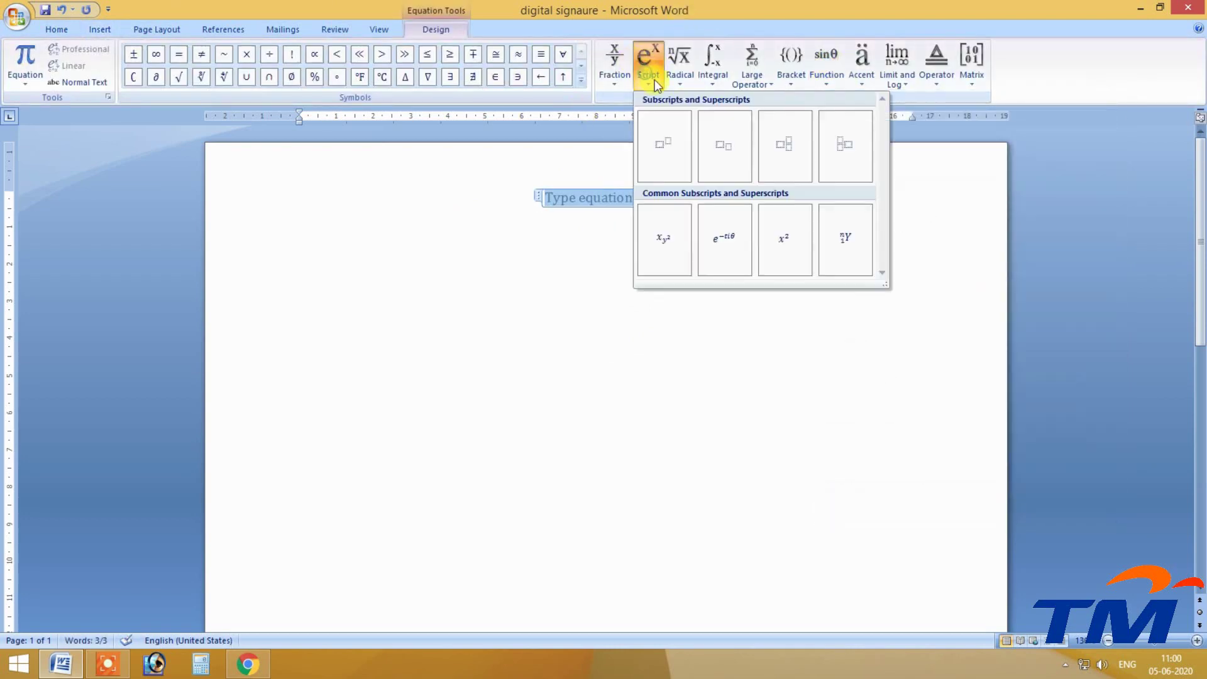
pyautogui.click(673, 150)
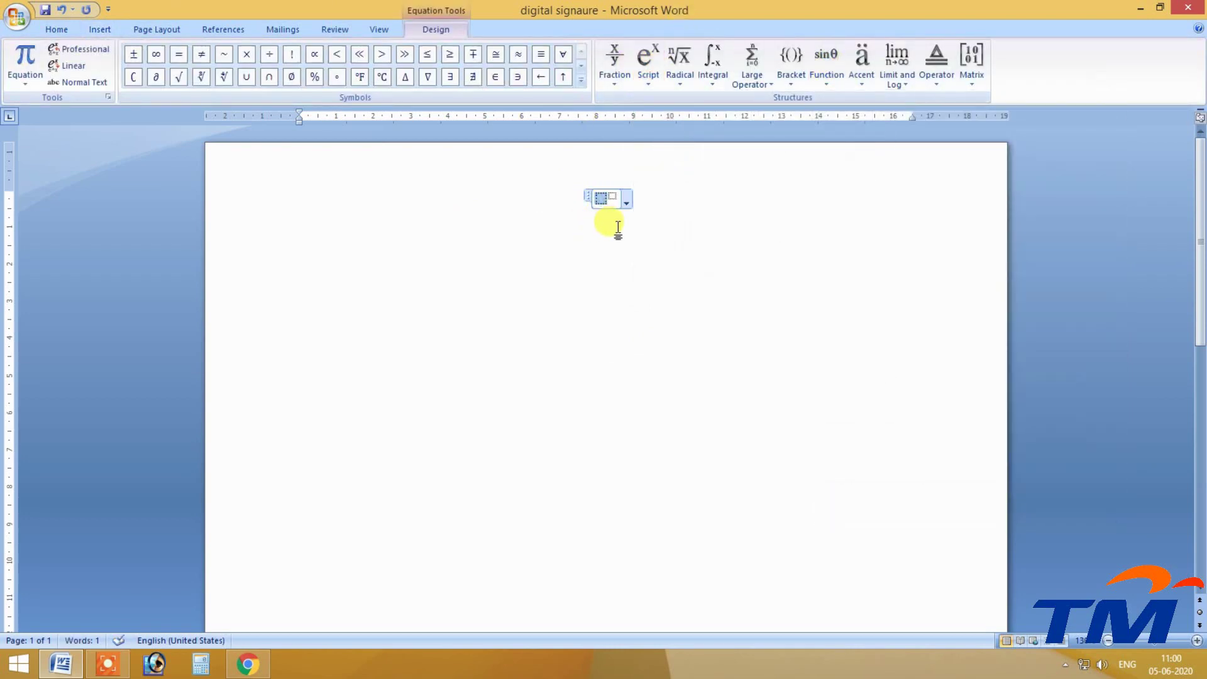
pyautogui.write('5')
pyautogui.press('Right')
pyautogui.write('10')
# Select the 5^10 equation and delete it.
pyautogui.click(602, 234)
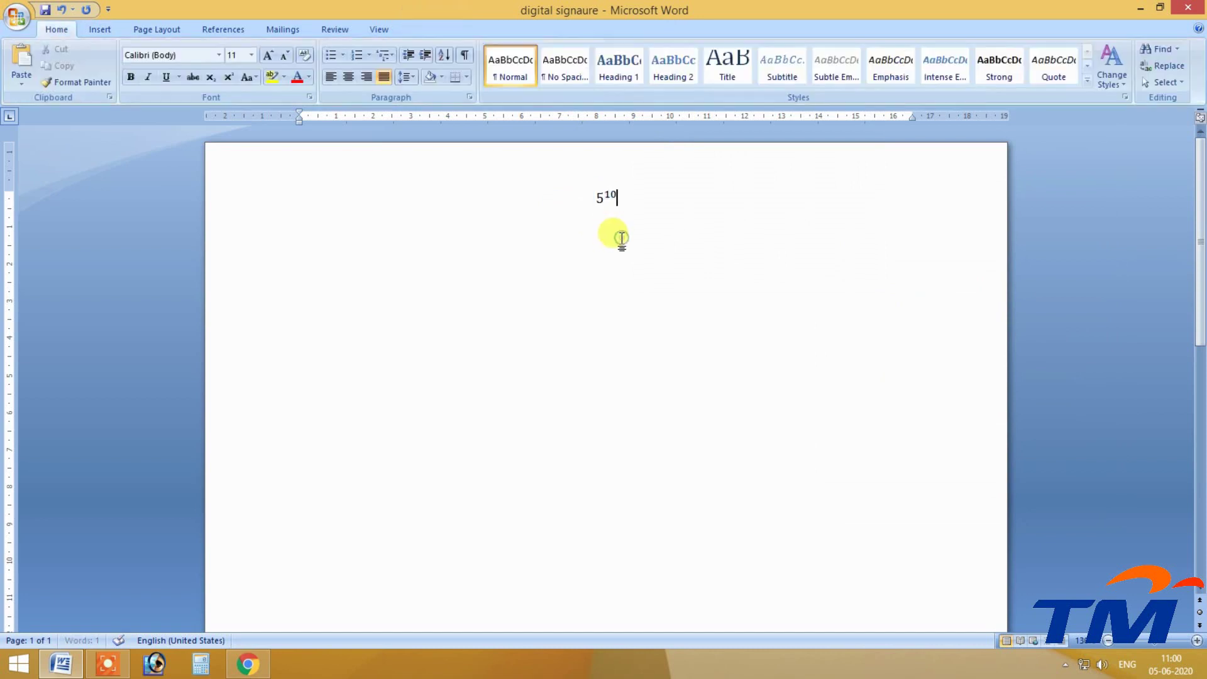
pyautogui.hotkey('ctrl', 'a')
pyautogui.press('Delete')
# Insert a new equation with a square root of x followed by + 1.
pyautogui.click(100, 29)
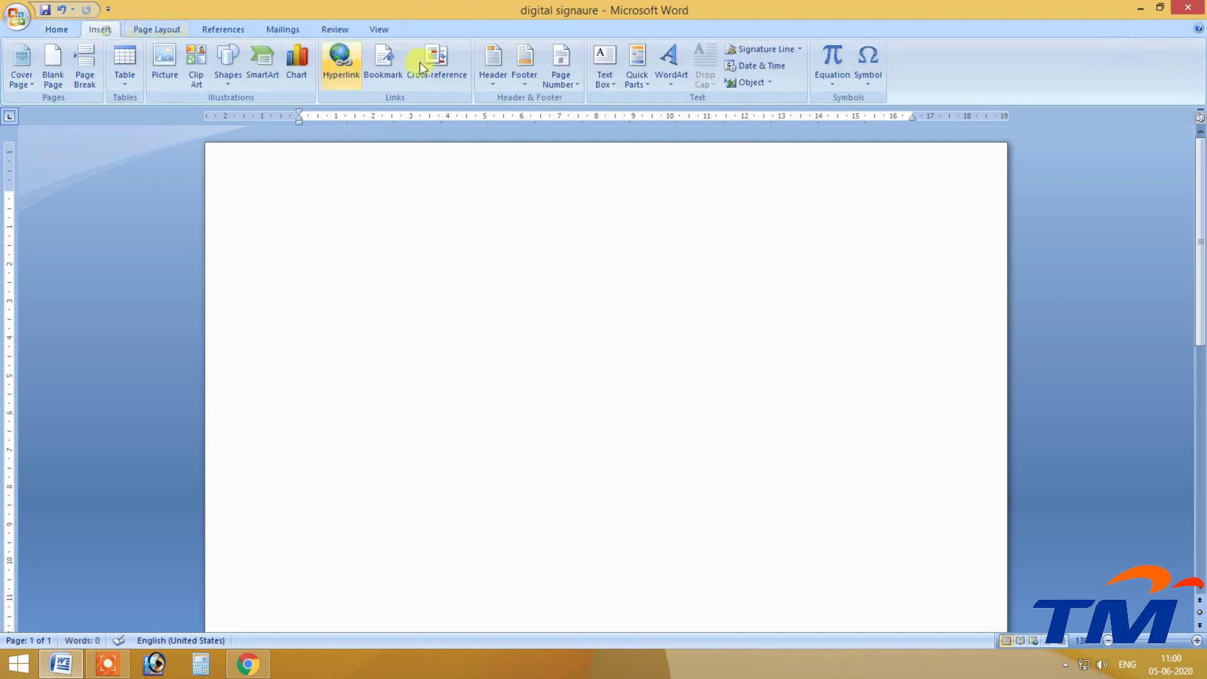
pyautogui.click(834, 75)
pyautogui.click(833, 56)
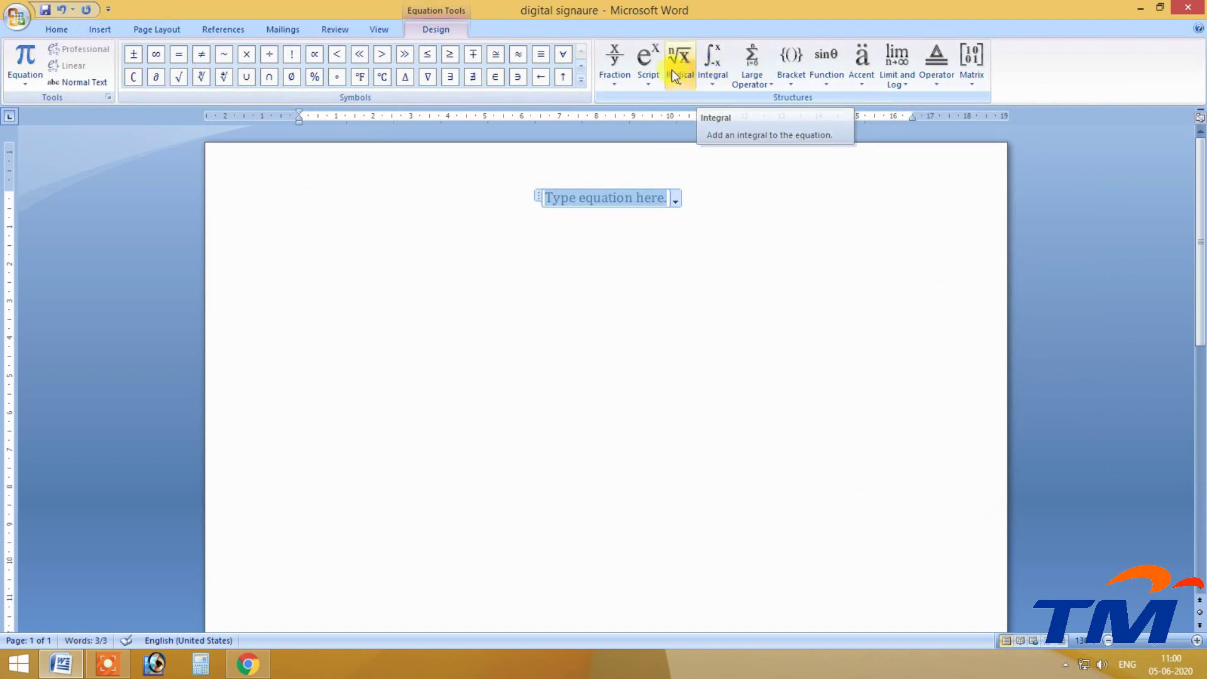
pyautogui.click(679, 69)
pyautogui.click(698, 158)
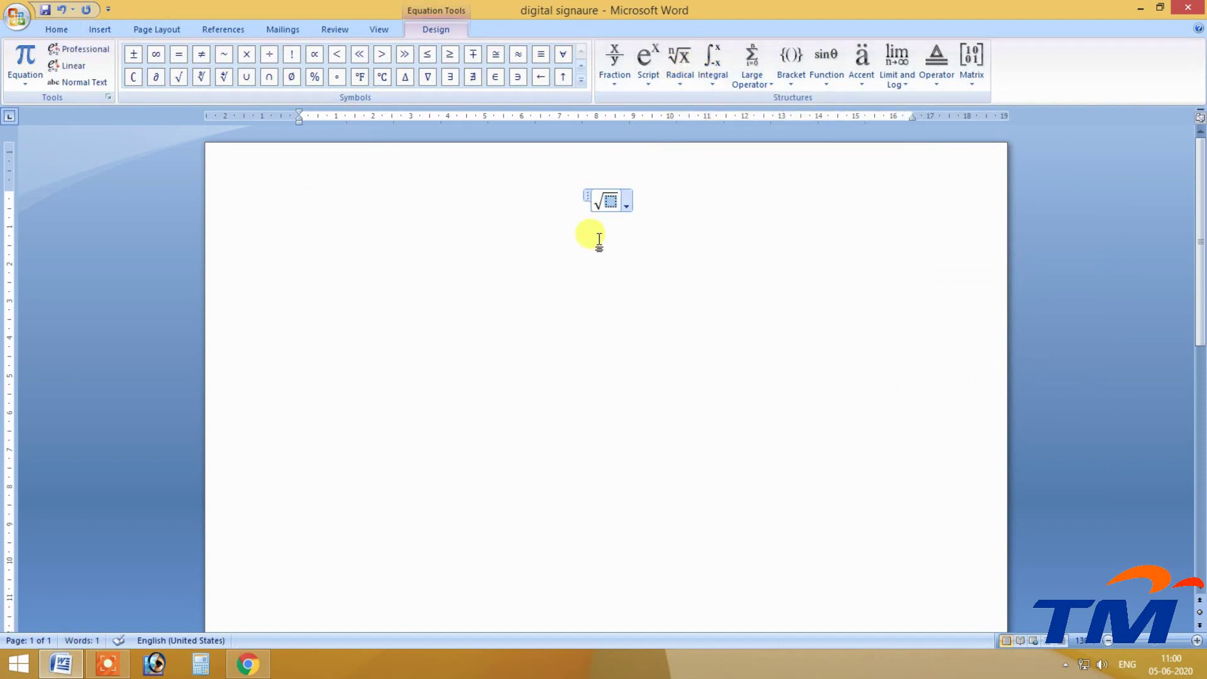
pyautogui.write('x')
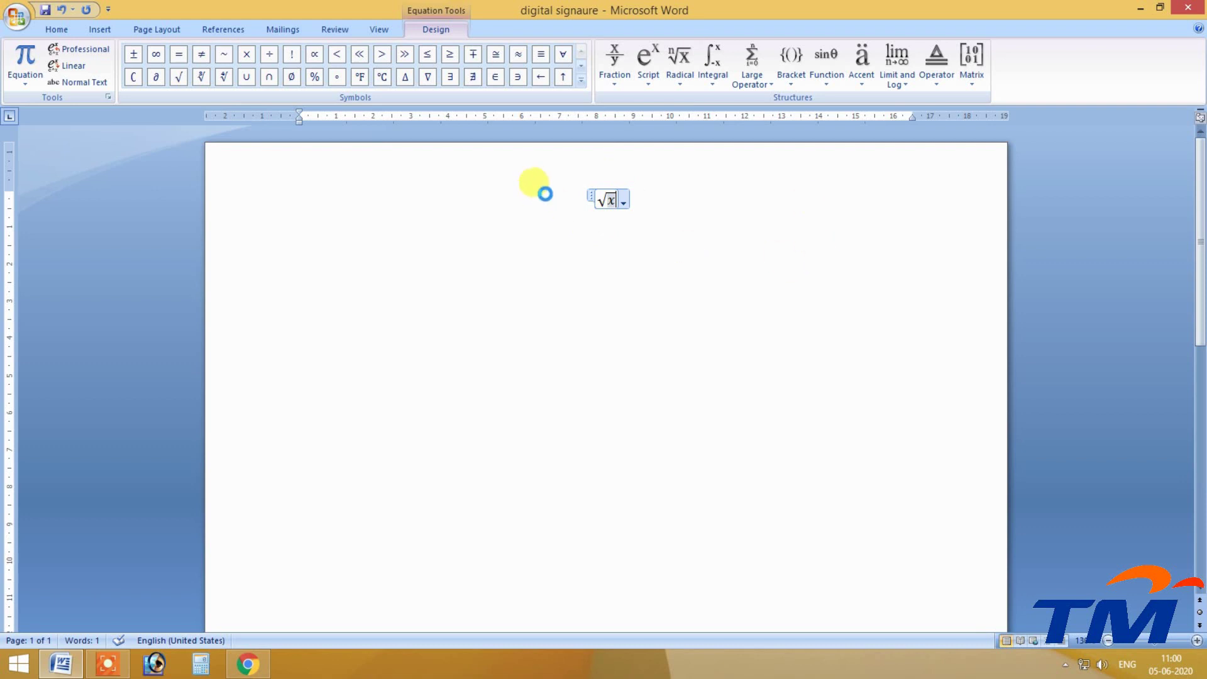
pyautogui.press('Right')
pyautogui.write('+ ')
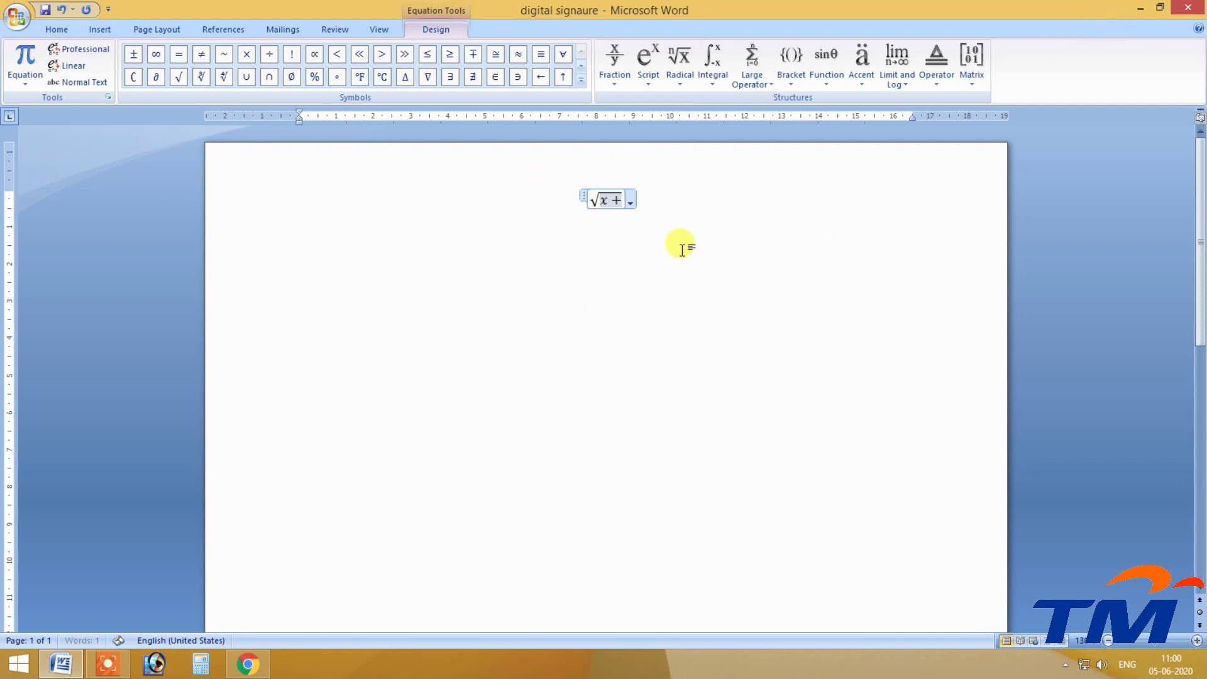
pyautogui.write('1')
# Select the √x + 1 equation and delete it.
pyautogui.click(566, 311)
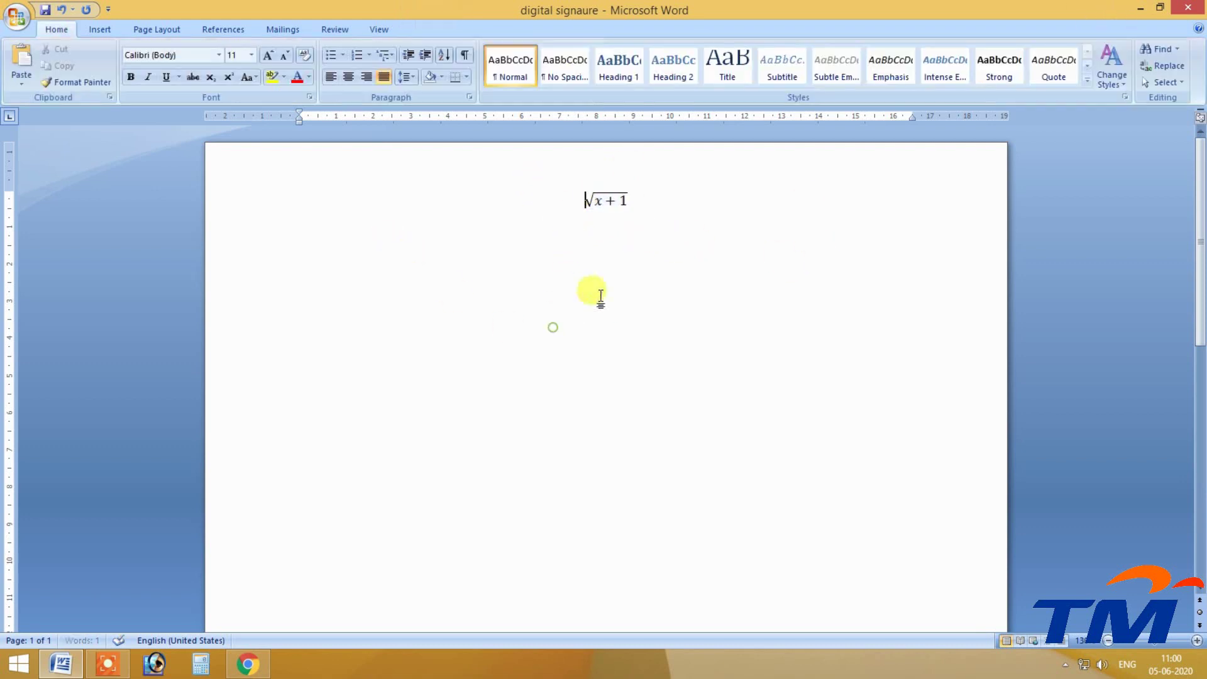
pyautogui.click(619, 199)
pyautogui.moveTo(635, 200); pyautogui.dragTo(512, 207)
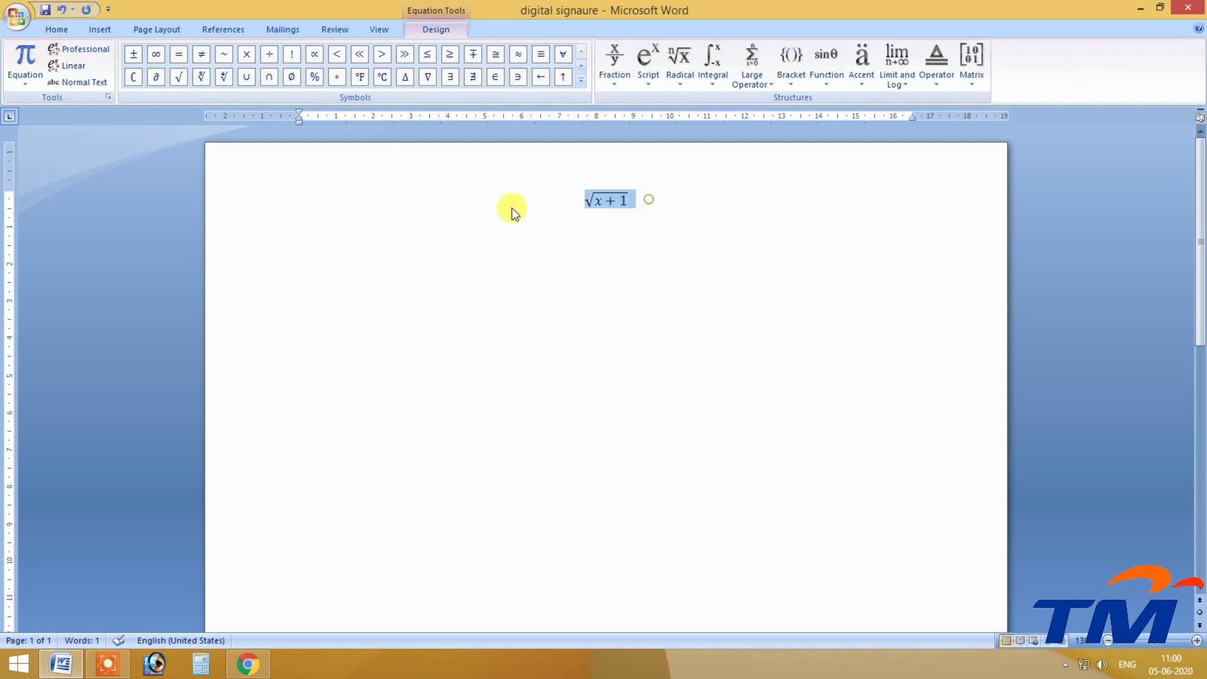
pyautogui.press('Delete')
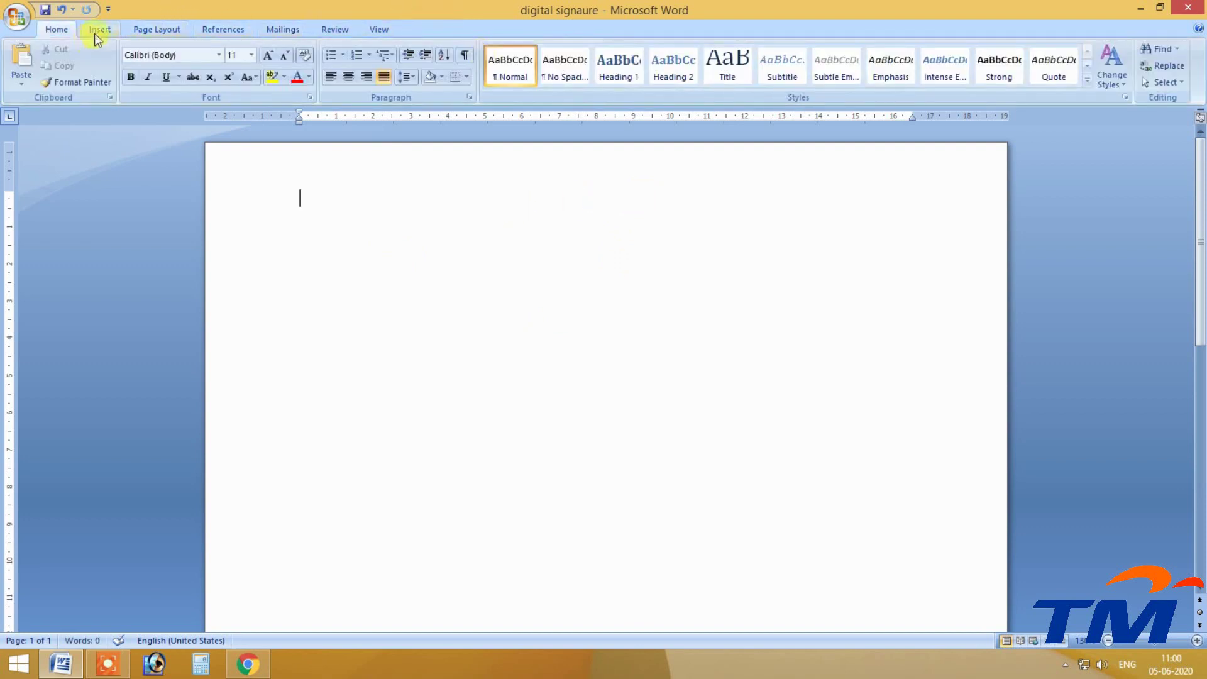
# Insert a sin x function equation and type + after it.
pyautogui.click(96, 30)
pyautogui.click(833, 63)
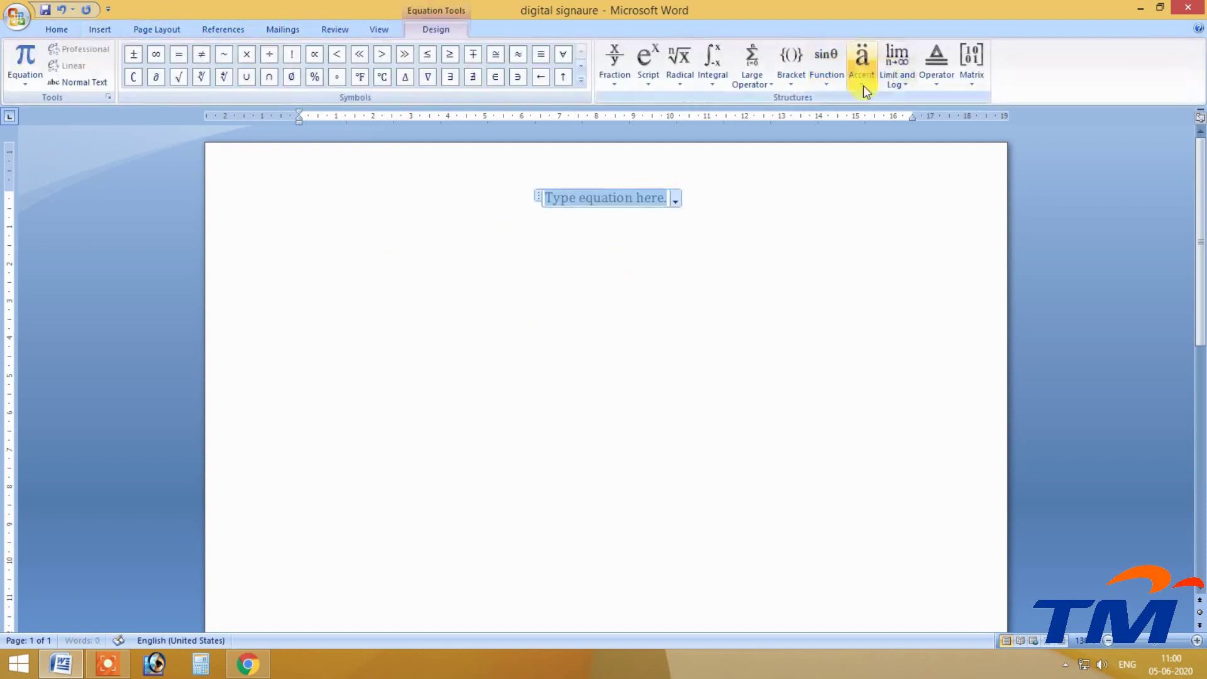
pyautogui.click(828, 68)
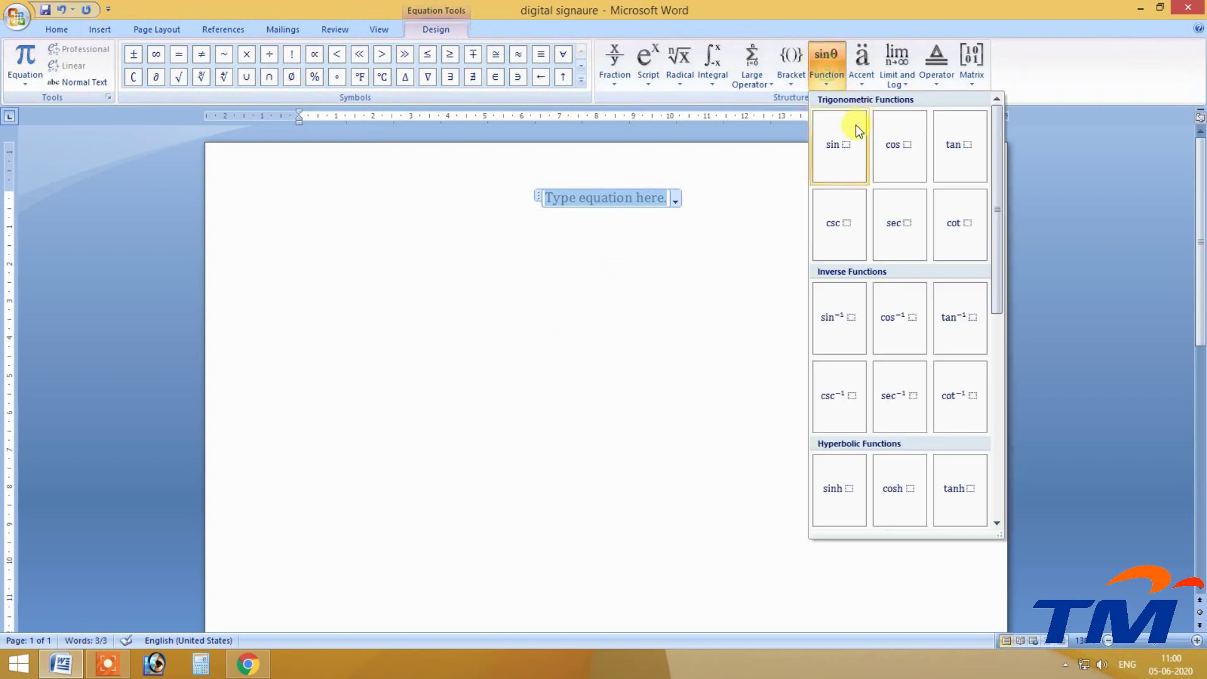
pyautogui.click(834, 163)
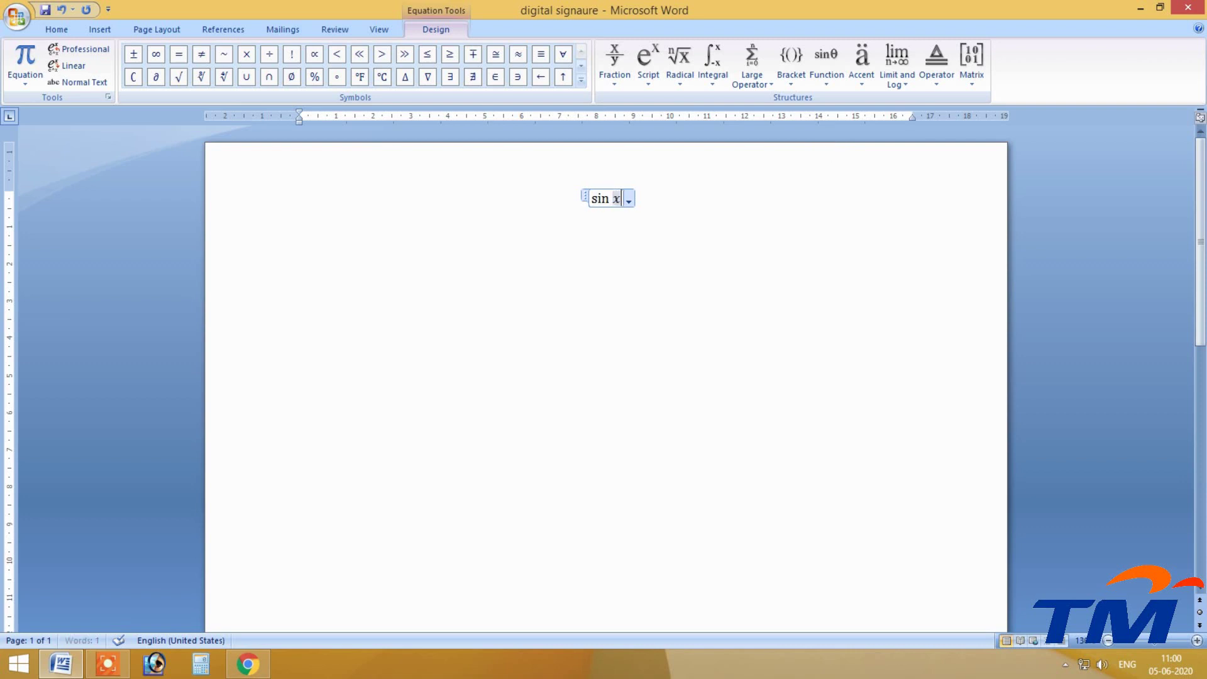
pyautogui.write('x')
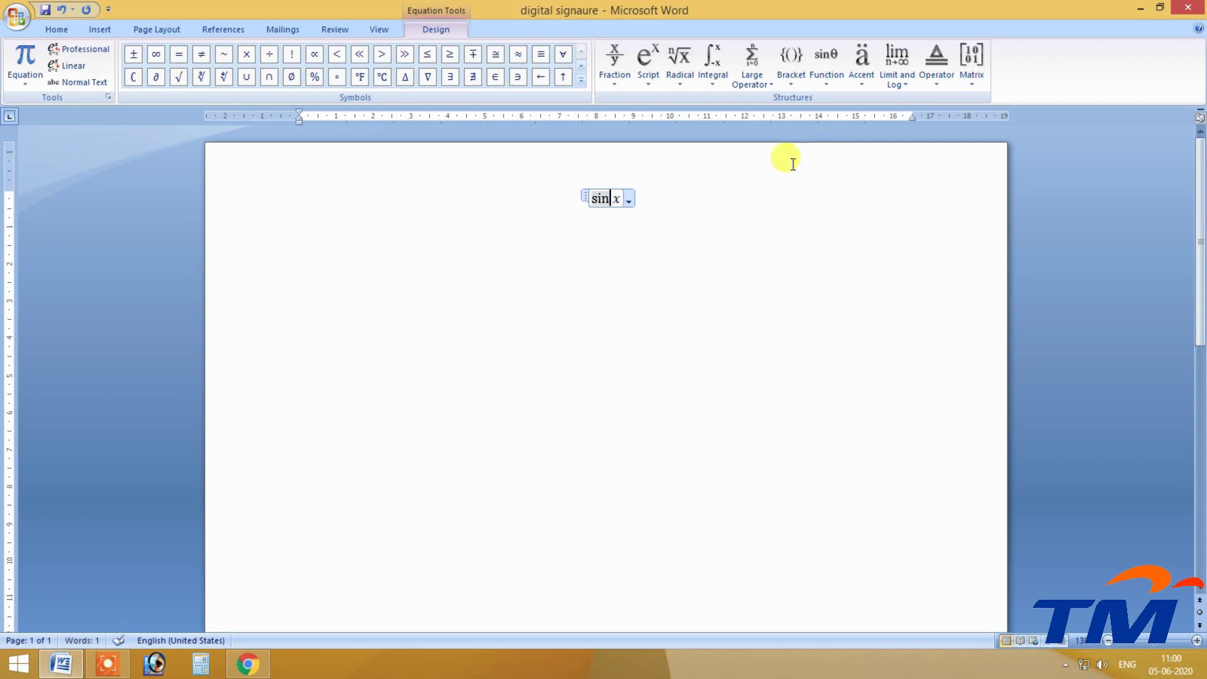
pyautogui.click(776, 180)
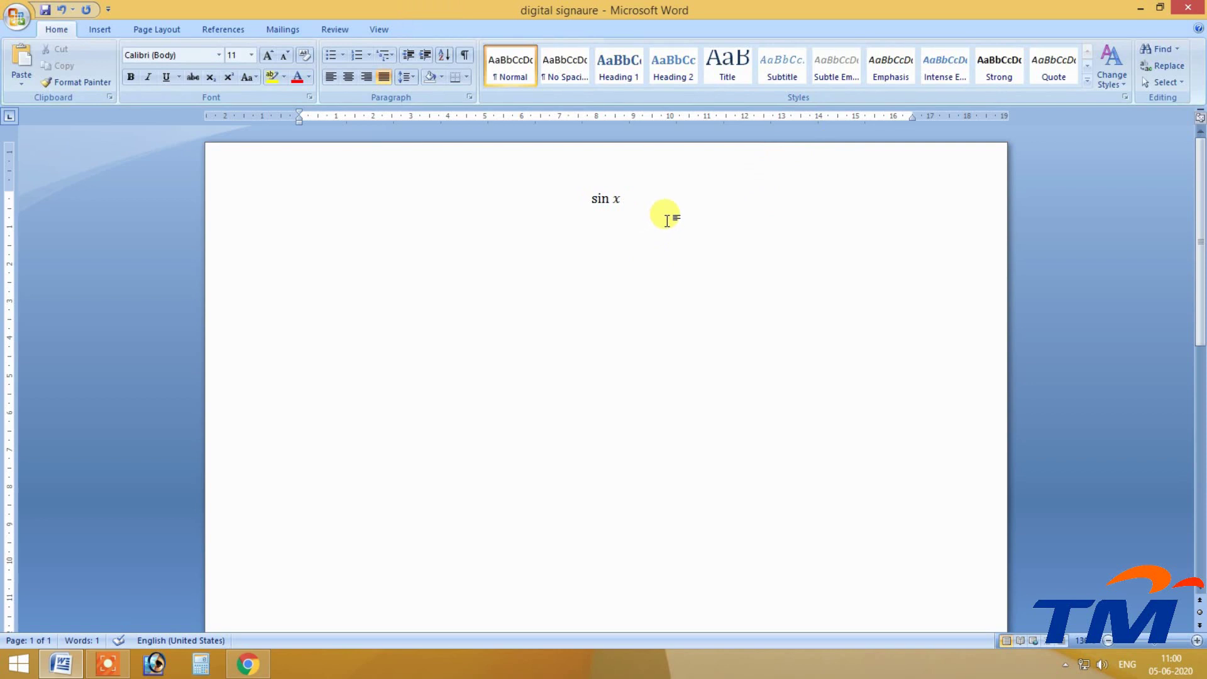
pyautogui.write('+')
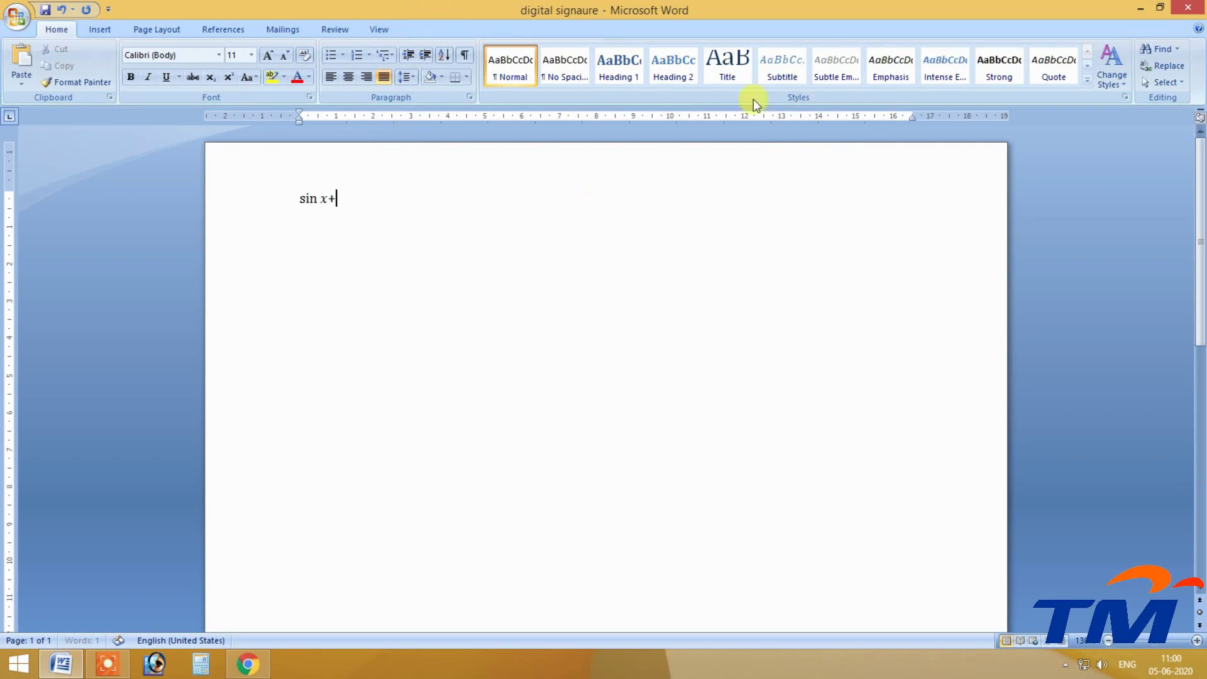
# Add a cos x equation after the plus, then select and delete the whole line.
pyautogui.click(100, 29)
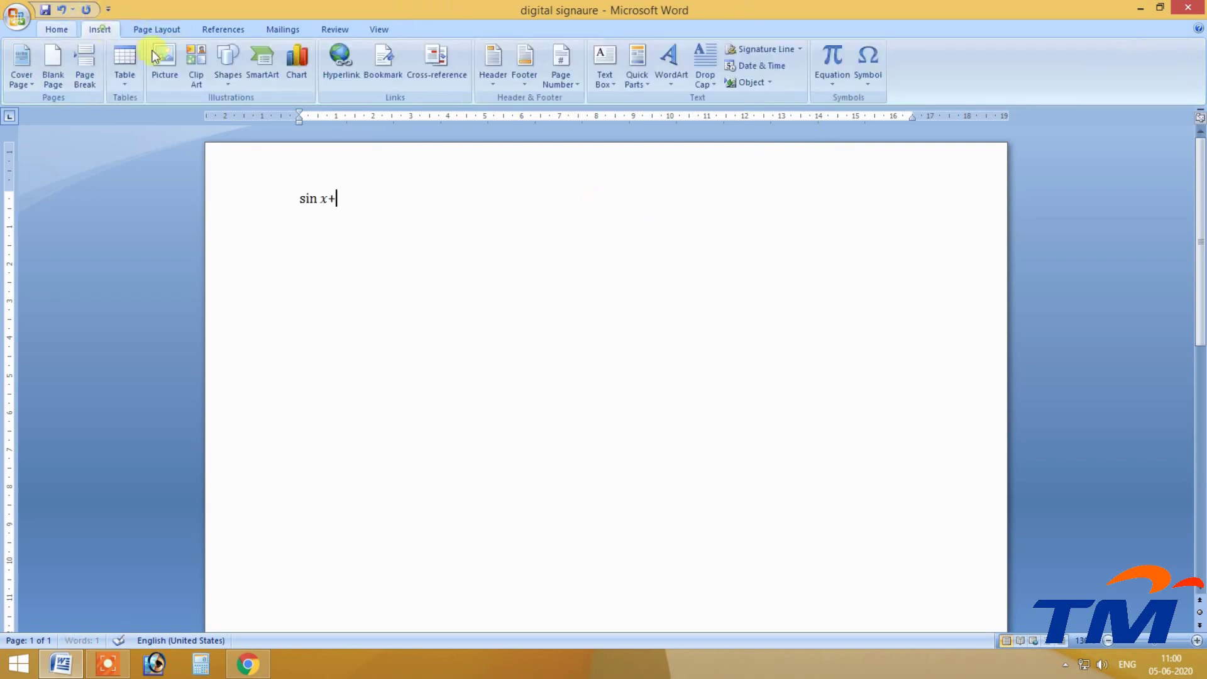
pyautogui.click(836, 66)
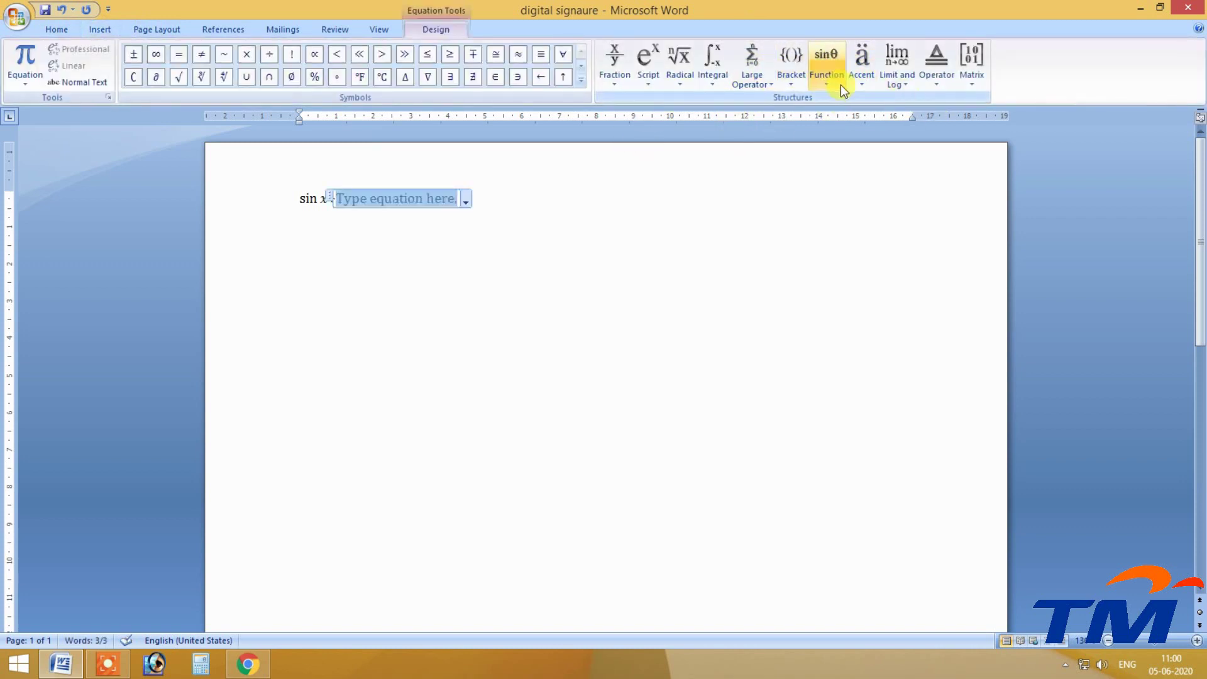
pyautogui.click(828, 66)
pyautogui.click(906, 152)
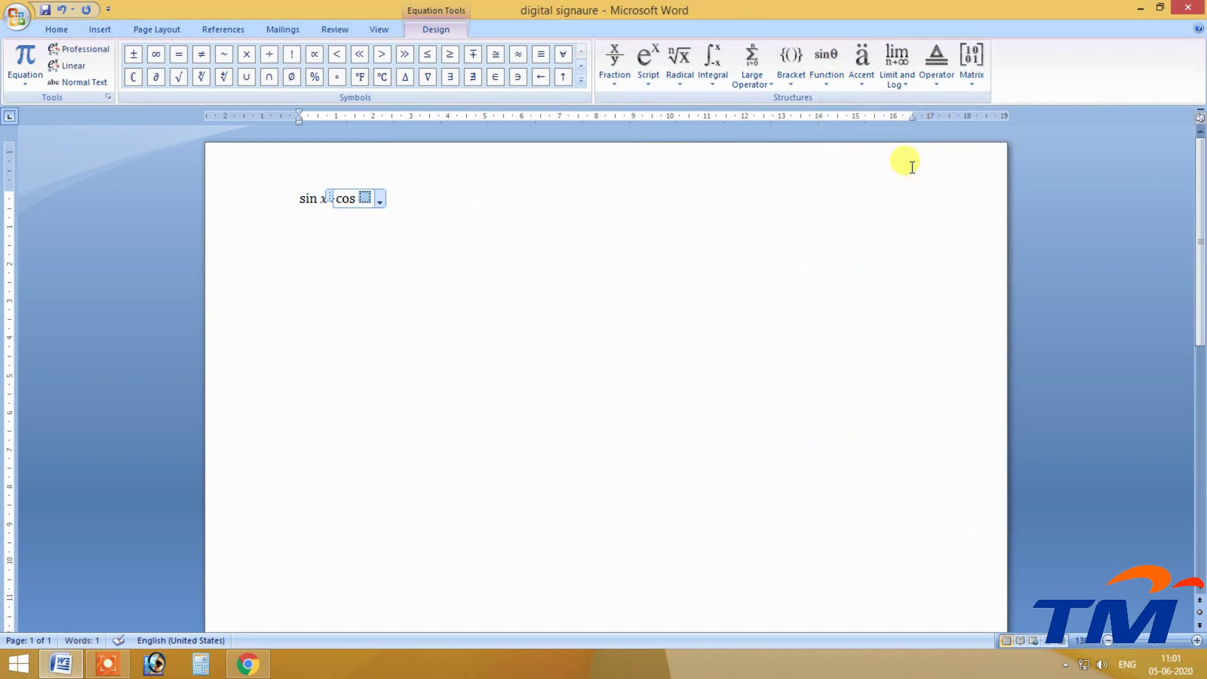
pyautogui.write('x')
pyautogui.click(915, 227)
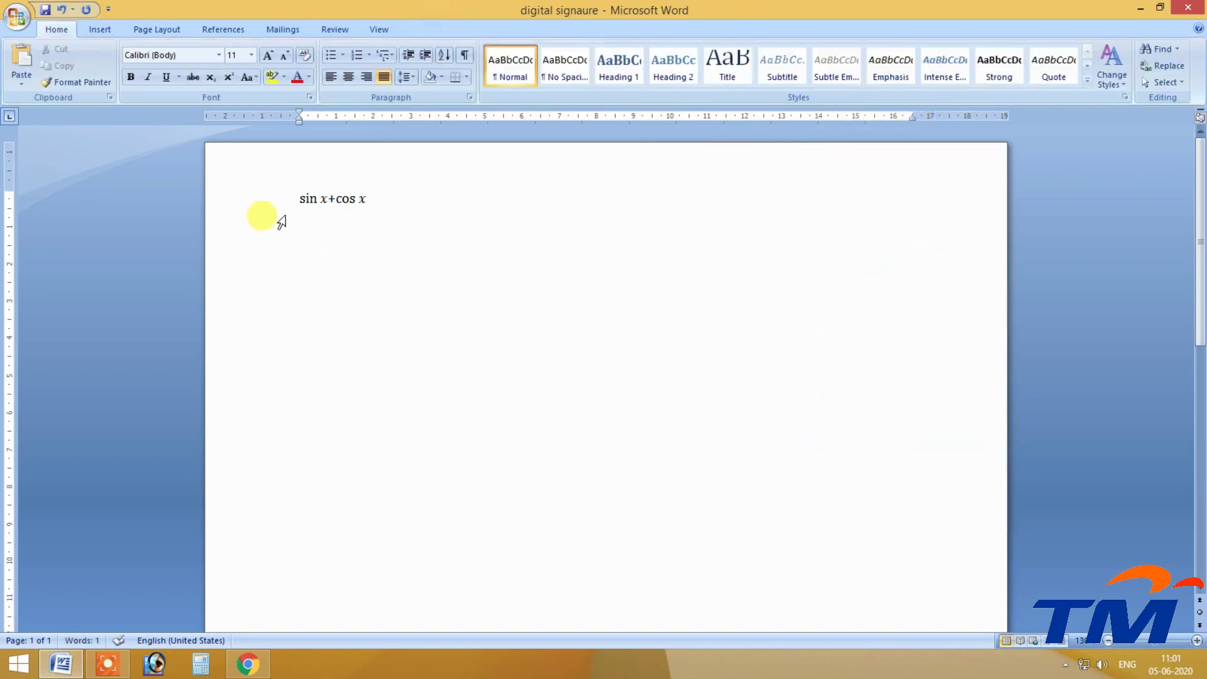
pyautogui.moveTo(378, 191); pyautogui.dragTo(242, 171)
pyautogui.press('Delete')
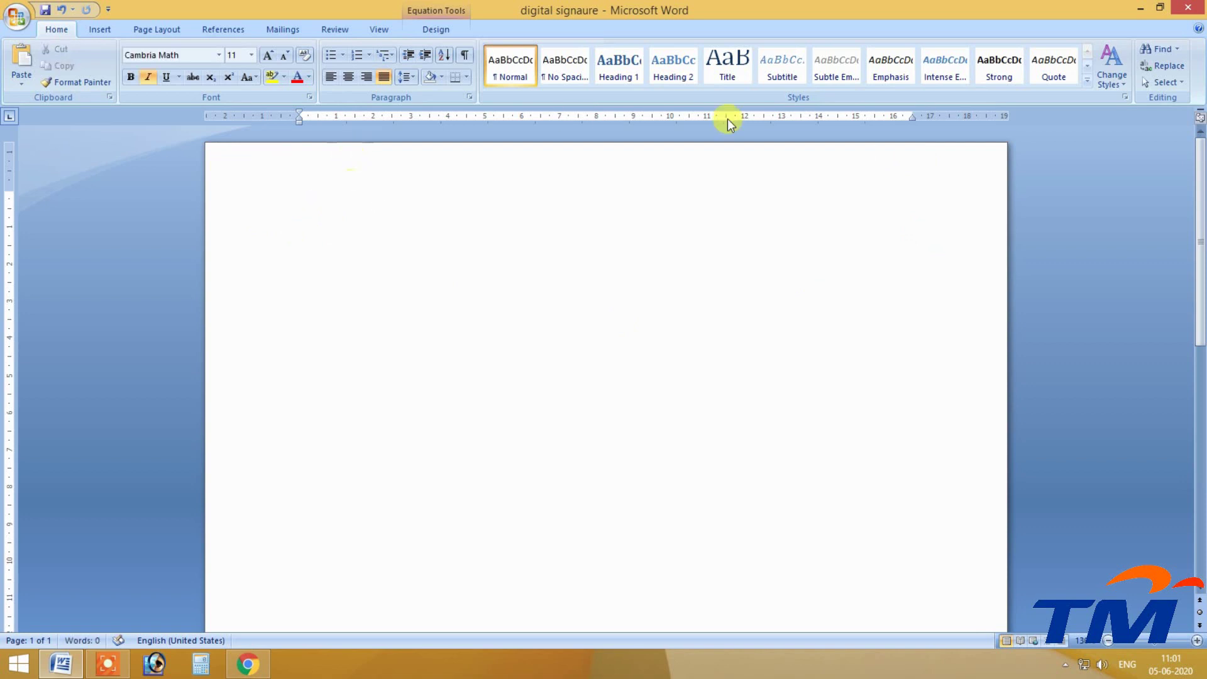
pyautogui.click(444, 28)
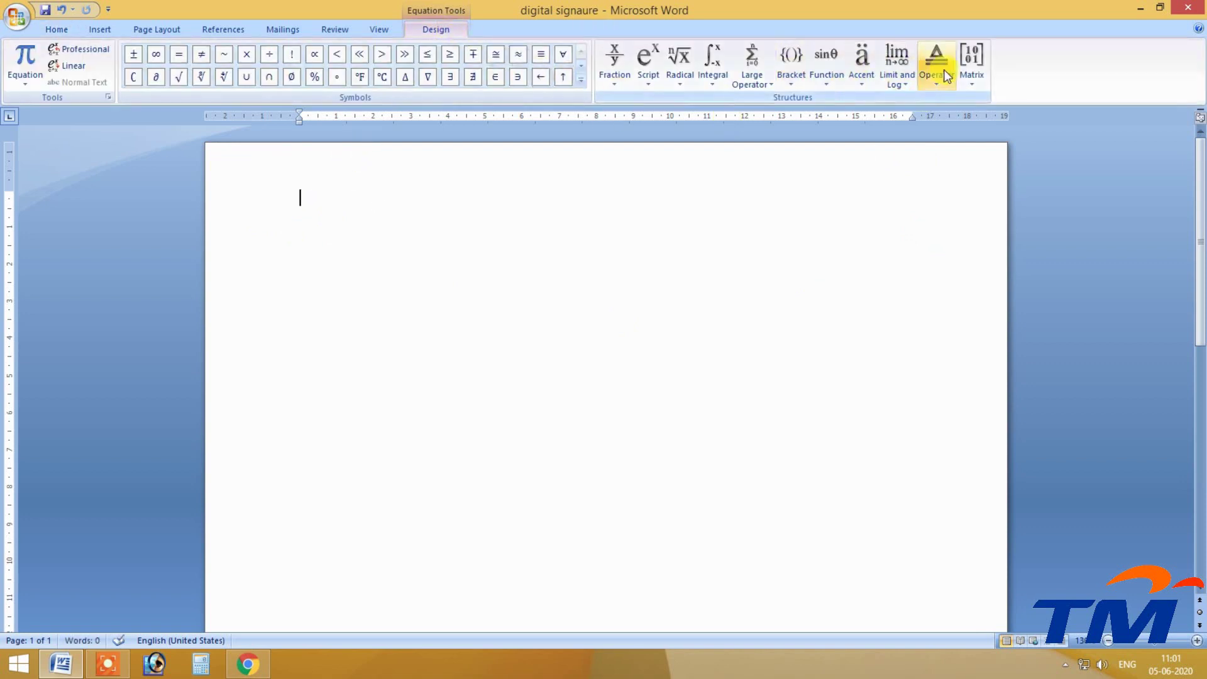
pyautogui.click(100, 30)
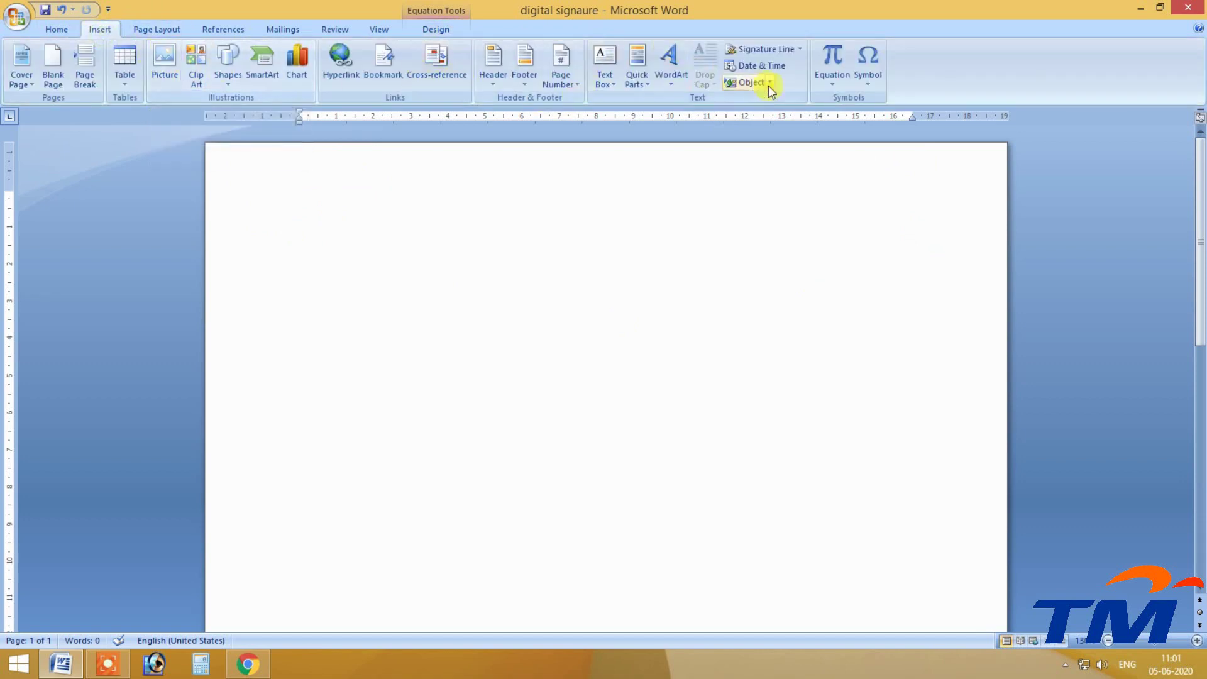
pyautogui.click(377, 220)
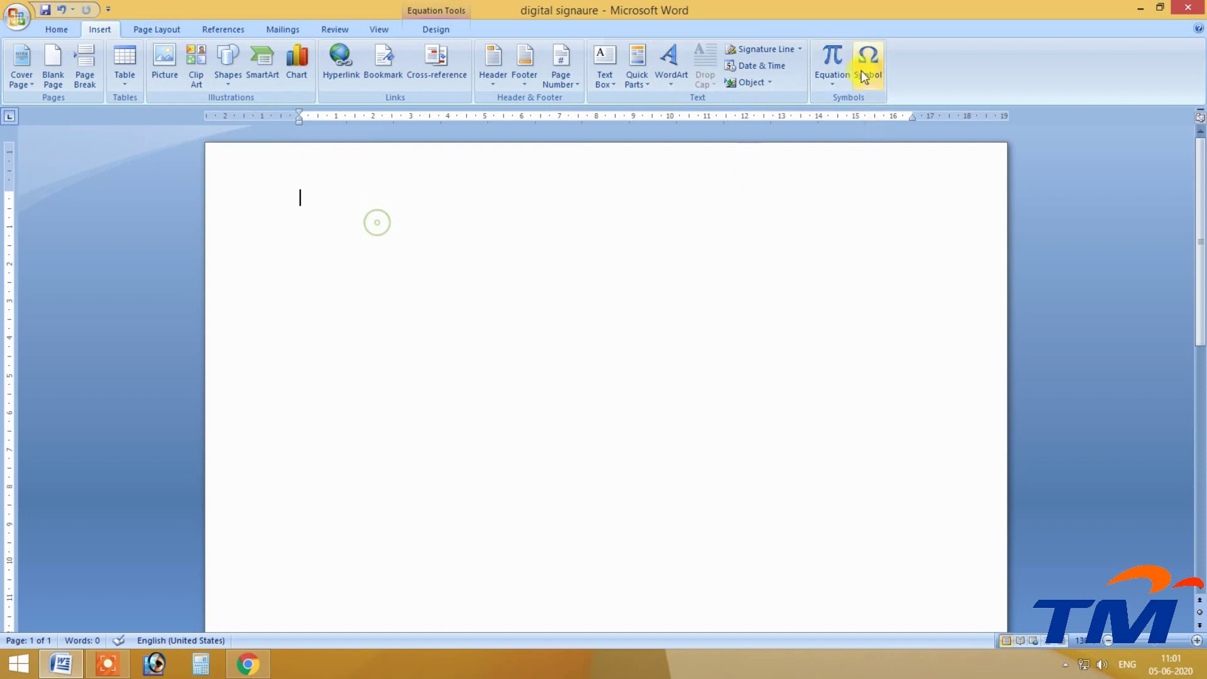
pyautogui.click(874, 69)
pyautogui.click(820, 6)
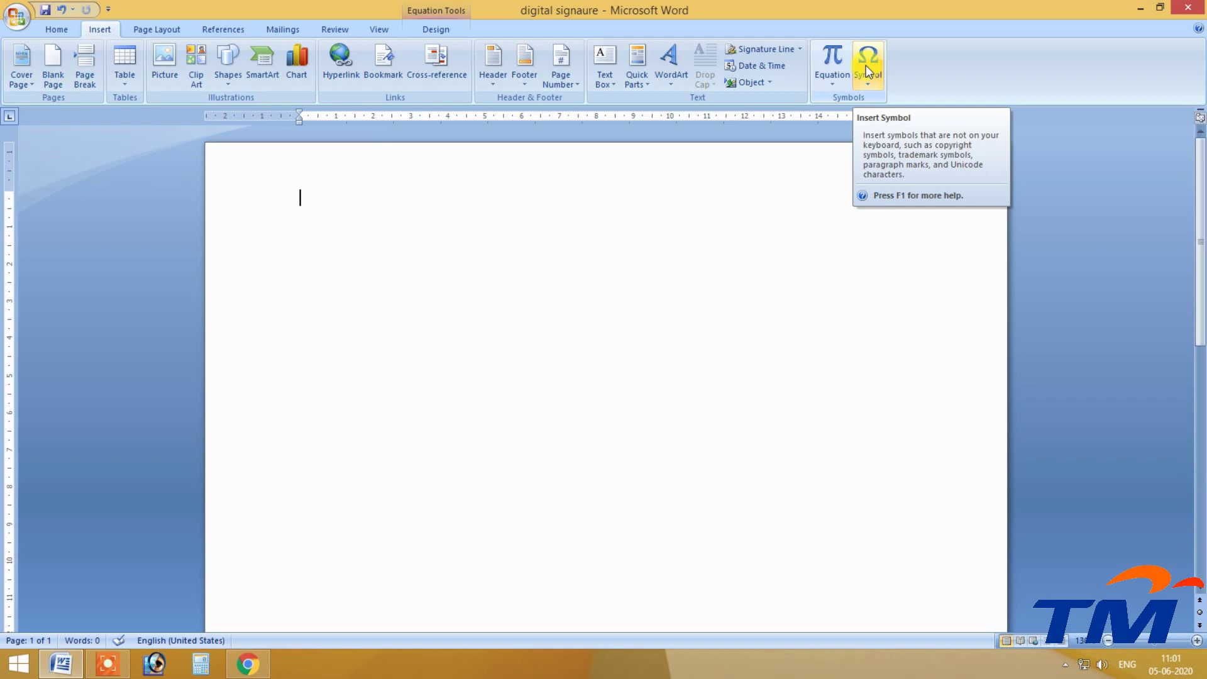
pyautogui.click(247, 665)
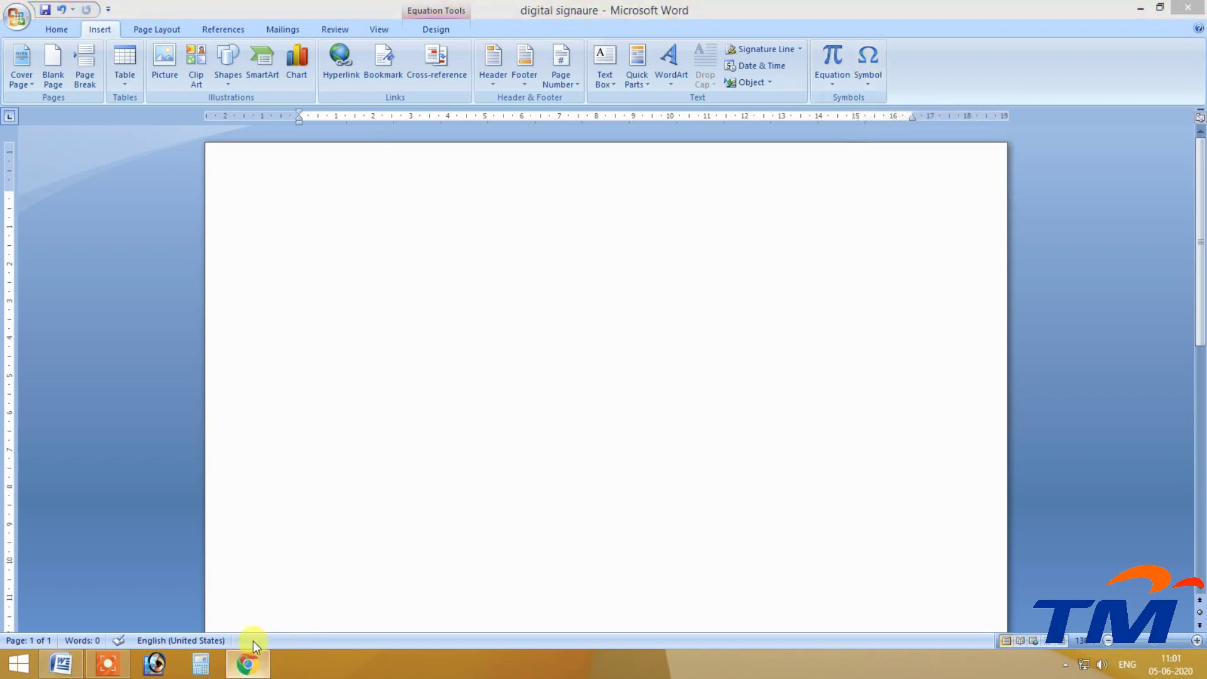
# Search Google for 'ascii' in a new Chrome tab and switch to image results.
pyautogui.click(385, 12)
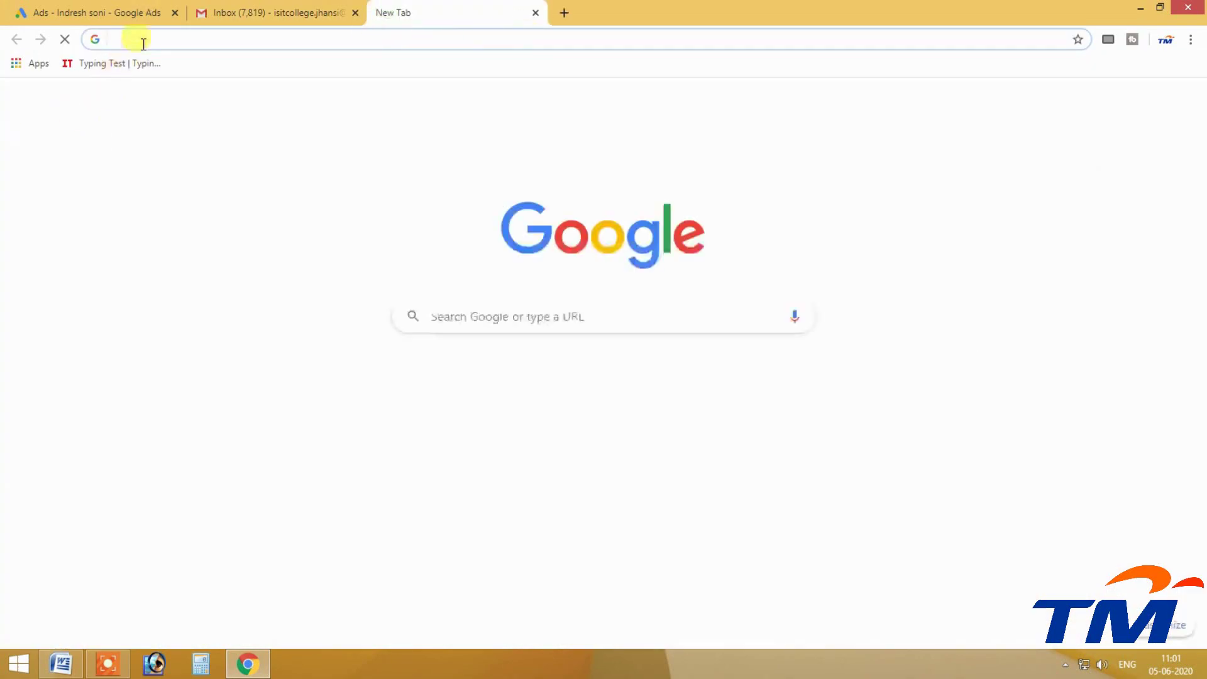
pyautogui.write('ascii')
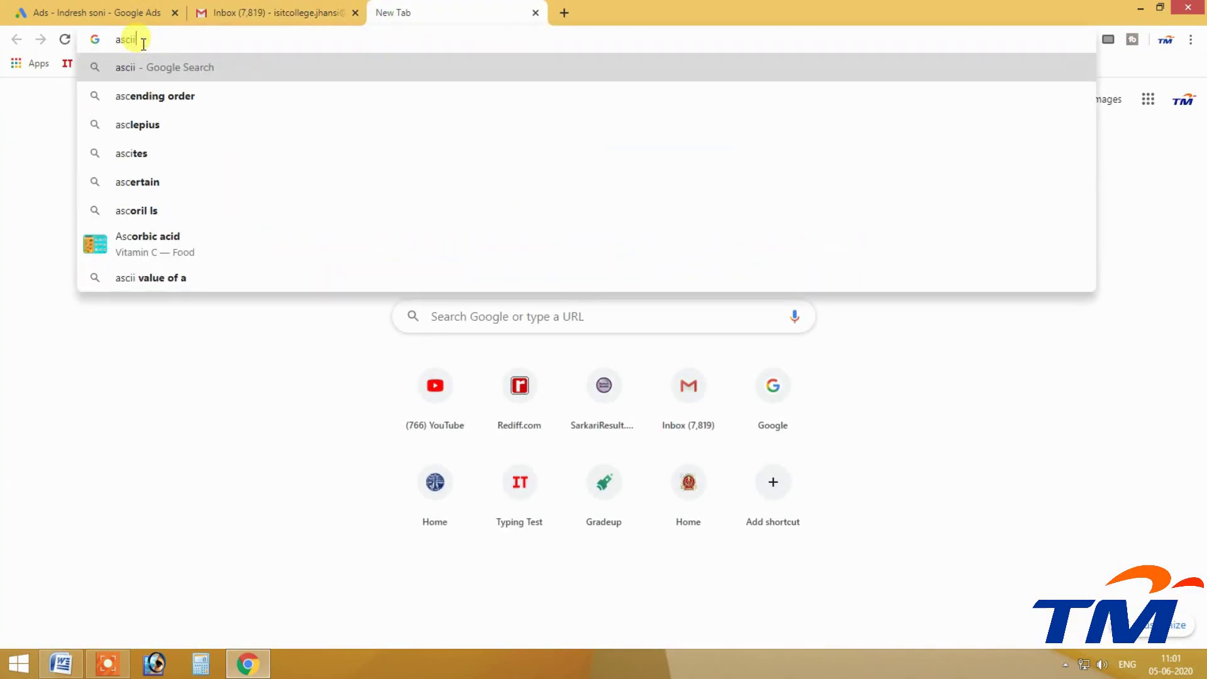
pyautogui.press('Return')
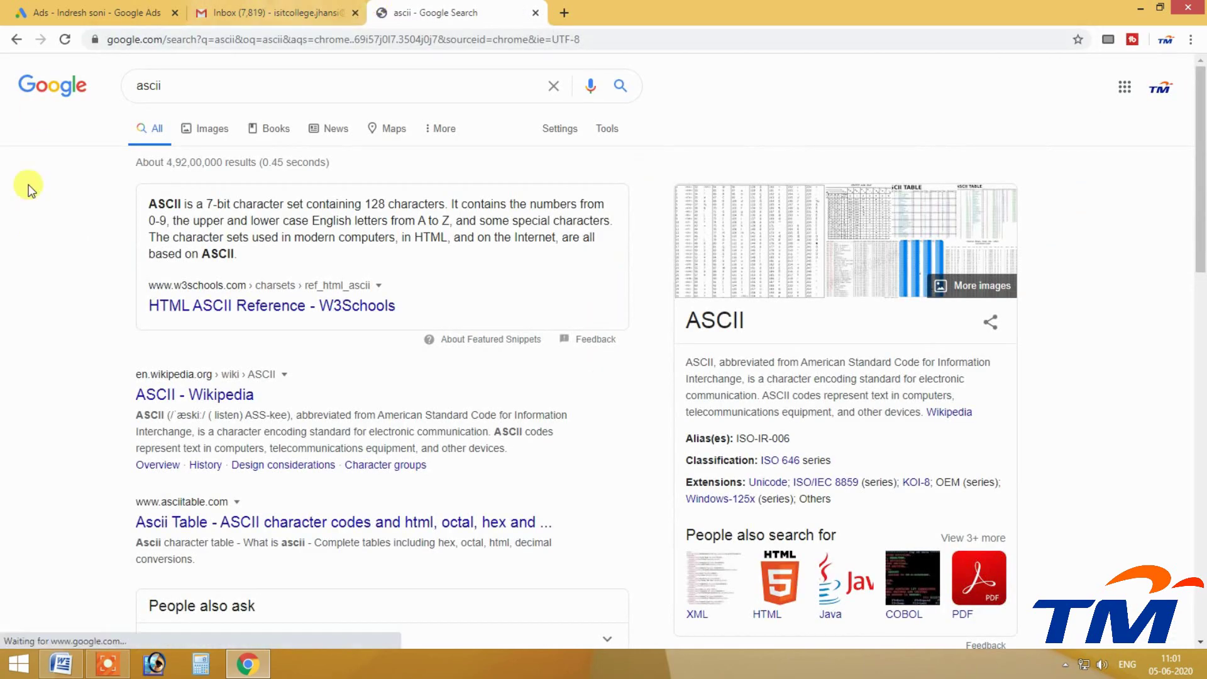
pyautogui.moveTo(195, 205); pyautogui.dragTo(233, 204)
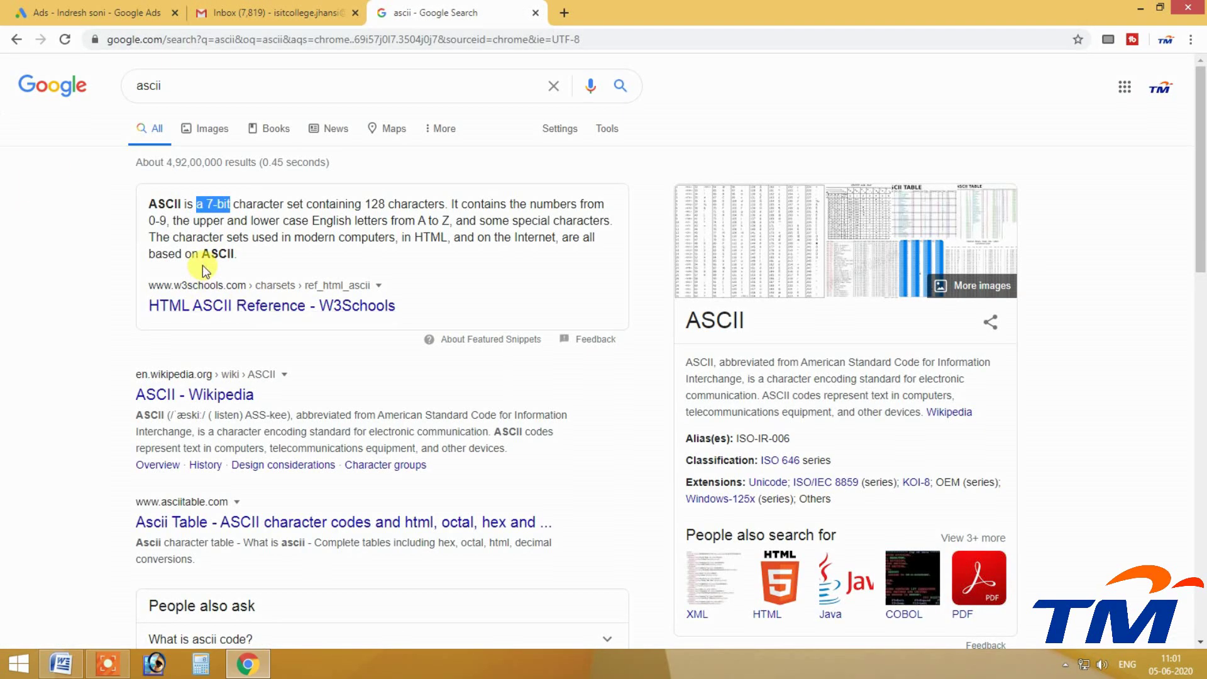
pyautogui.click(217, 130)
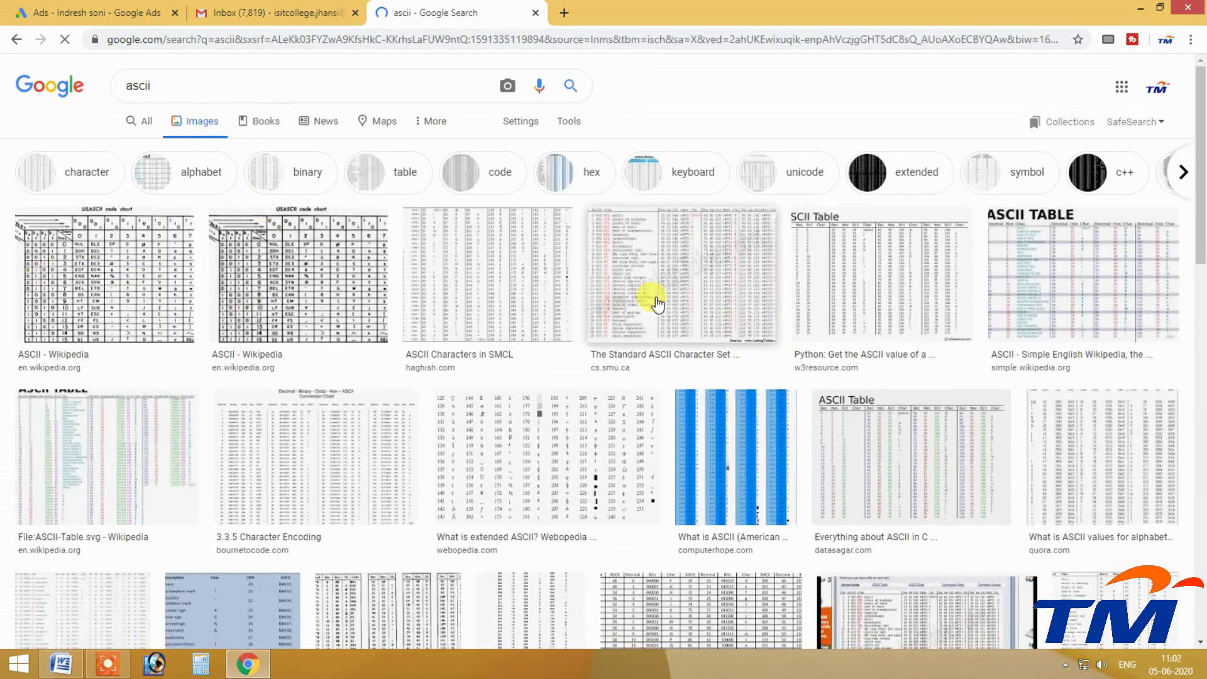
# Preview the Standard ASCII Character Set image and open its cs.smu.ca page in a new tab.
pyautogui.click(688, 298)
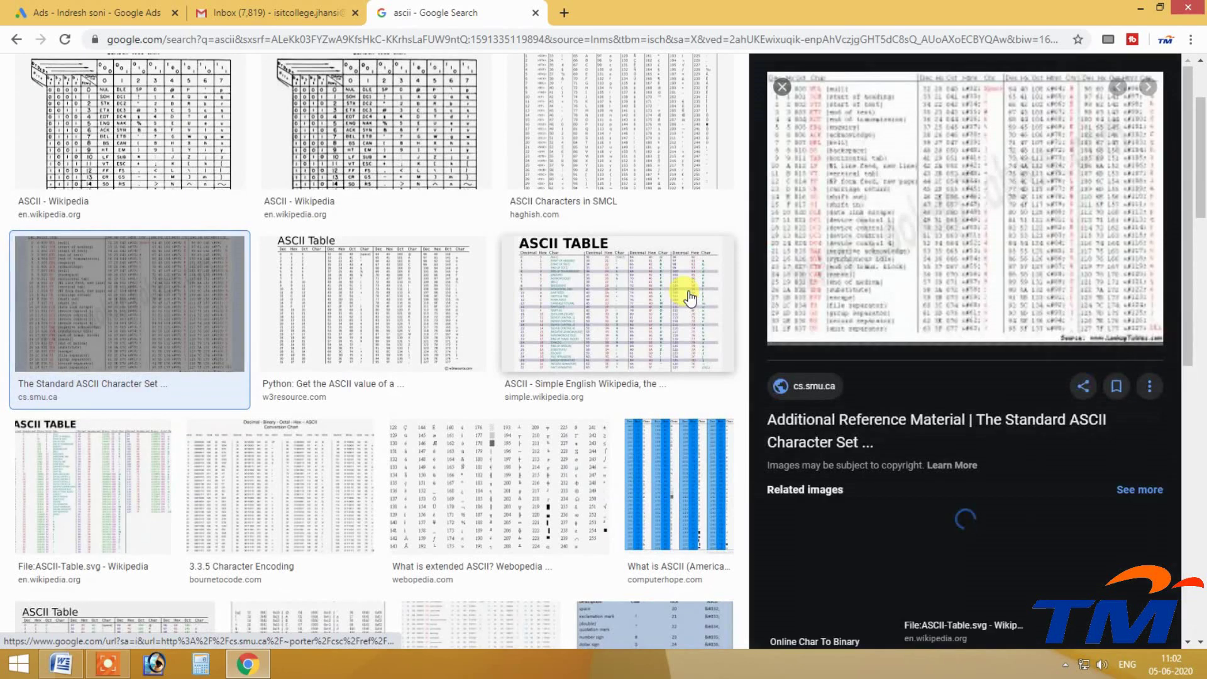
pyautogui.rightClick(925, 187)
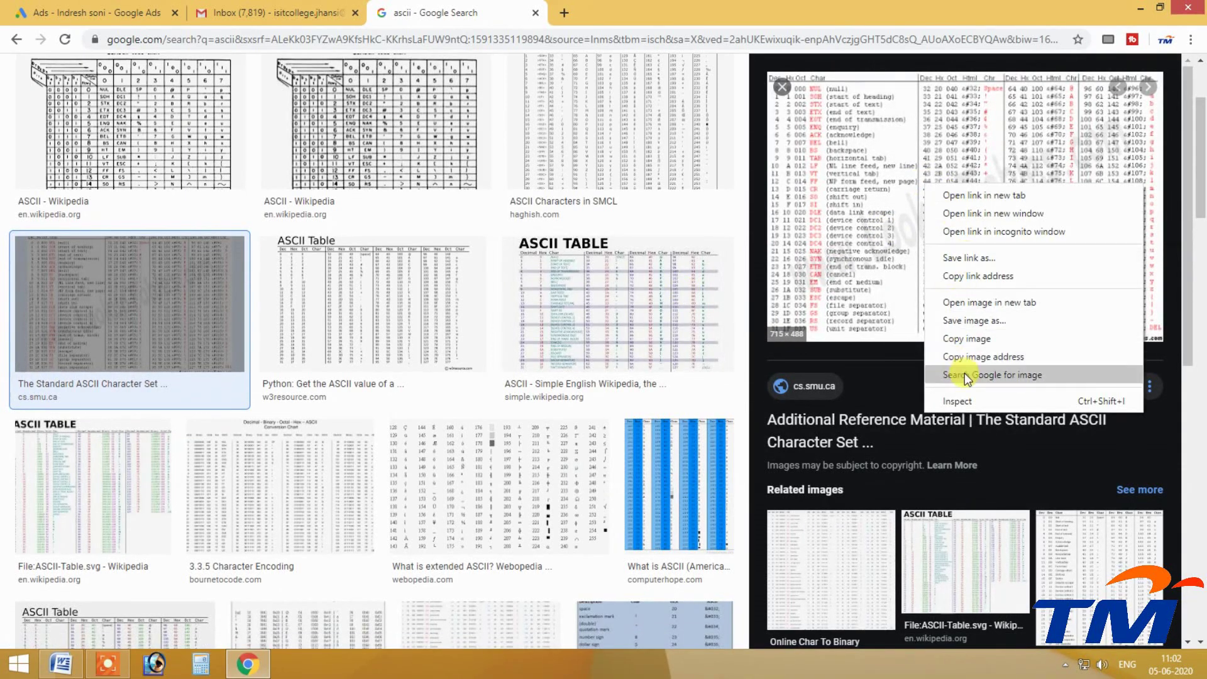
pyautogui.click(909, 147)
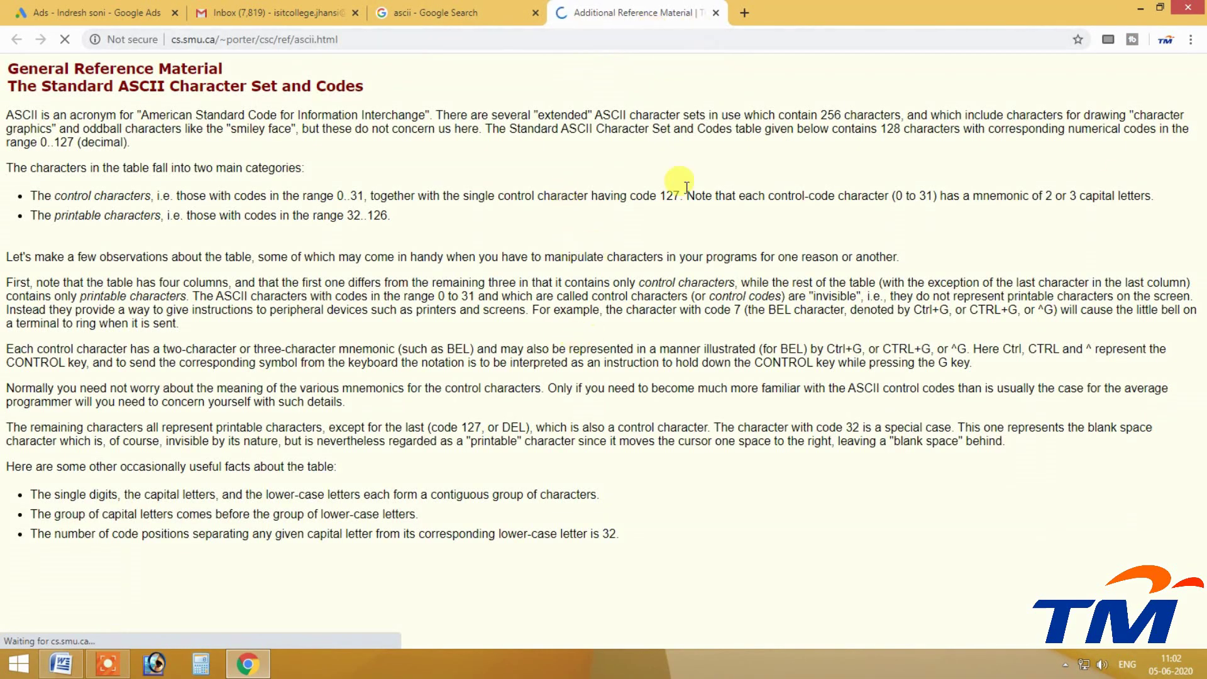
# Close the ASCII page, preview and search tab, then restore Chrome down to reveal Word.
pyautogui.click(716, 12)
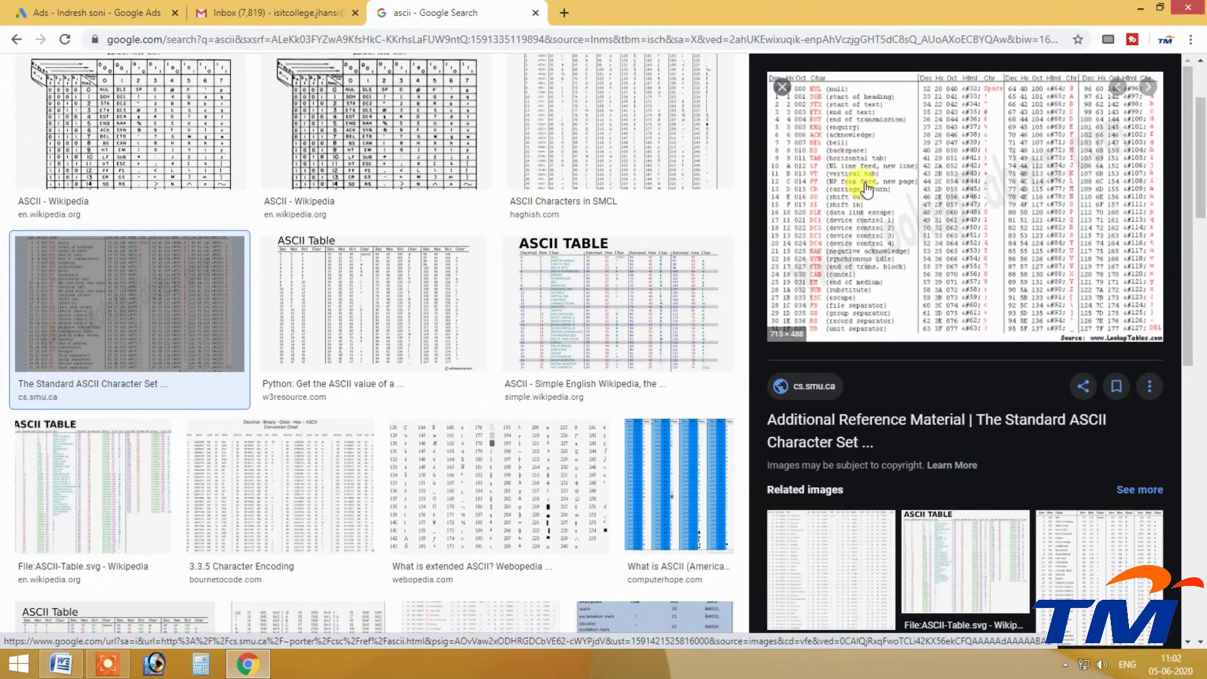
pyautogui.click(781, 93)
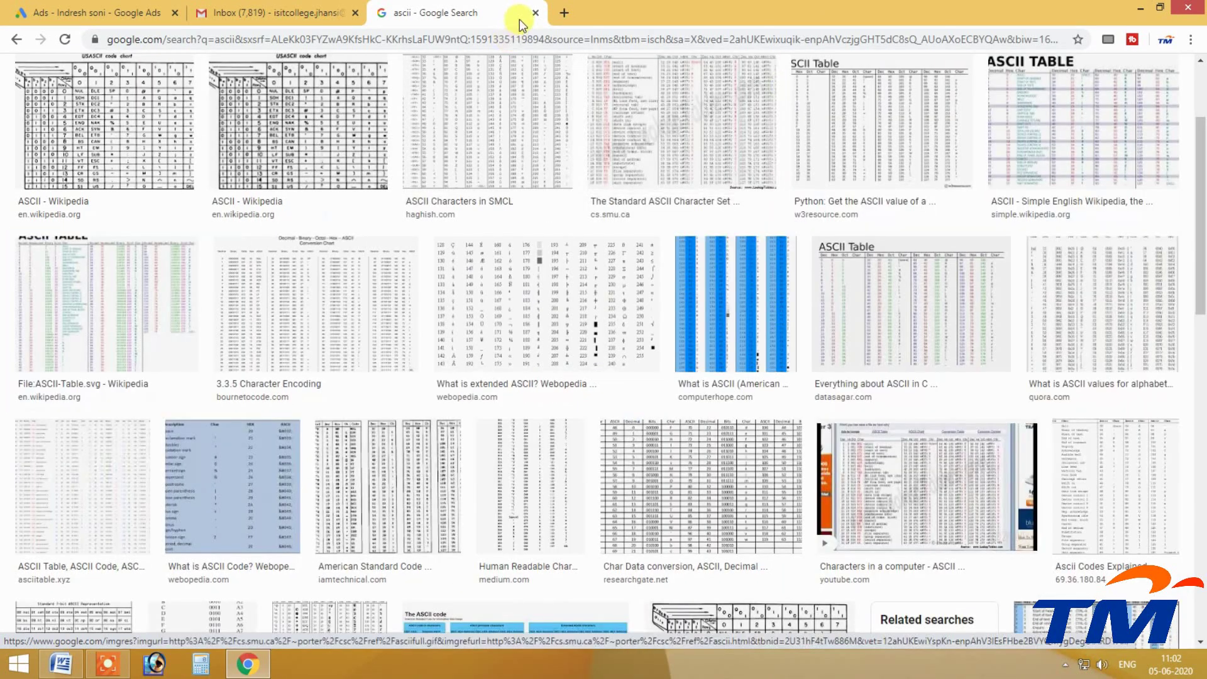
pyautogui.click(535, 12)
pyautogui.click(1160, 7)
# Minimize Chrome and open the More Symbols dialog, enlarged to show more symbols.
pyautogui.click(835, 80)
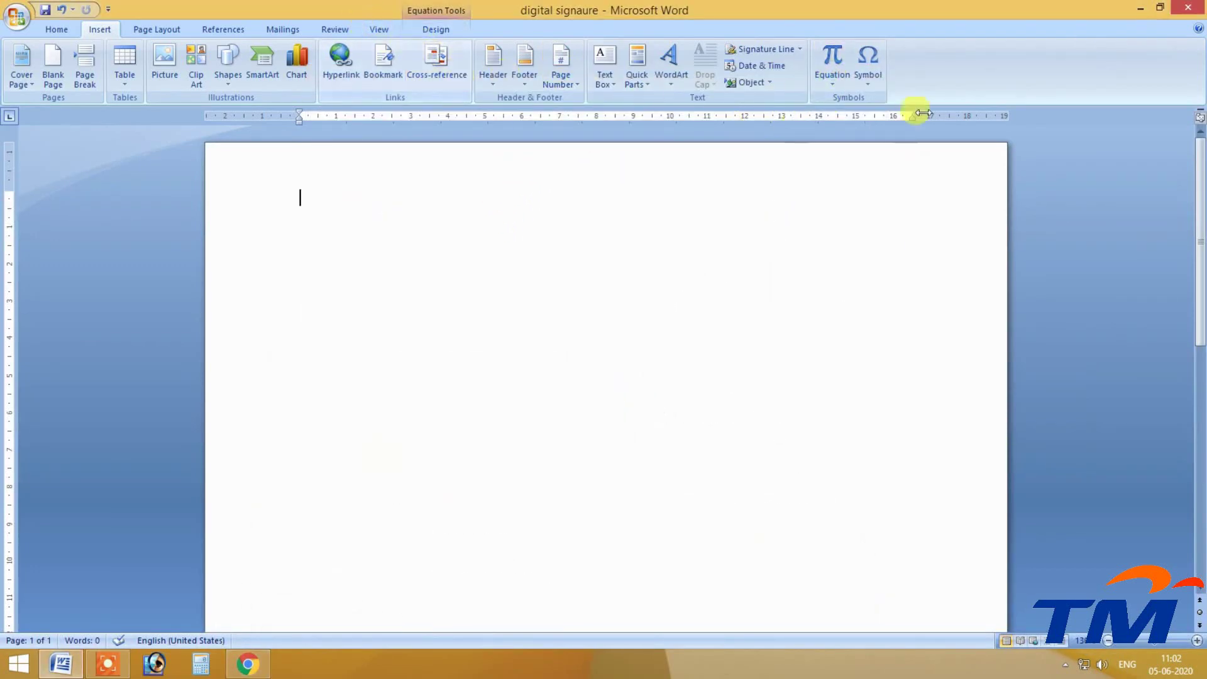
pyautogui.click(872, 73)
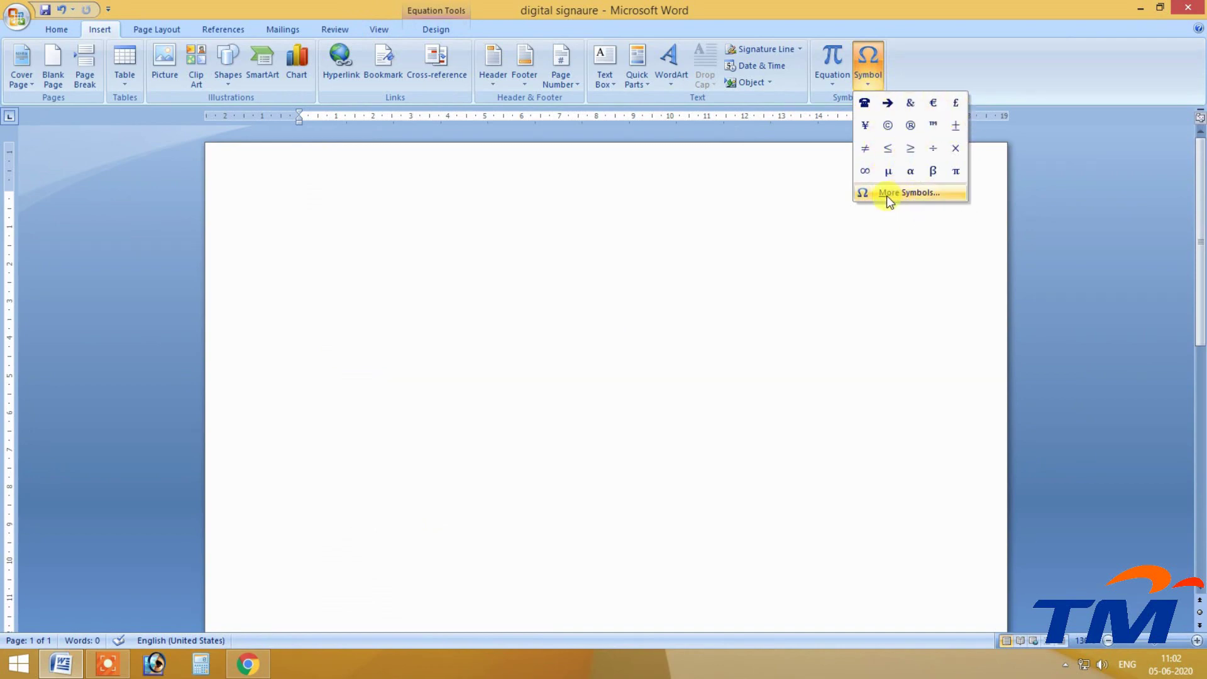
pyautogui.click(915, 194)
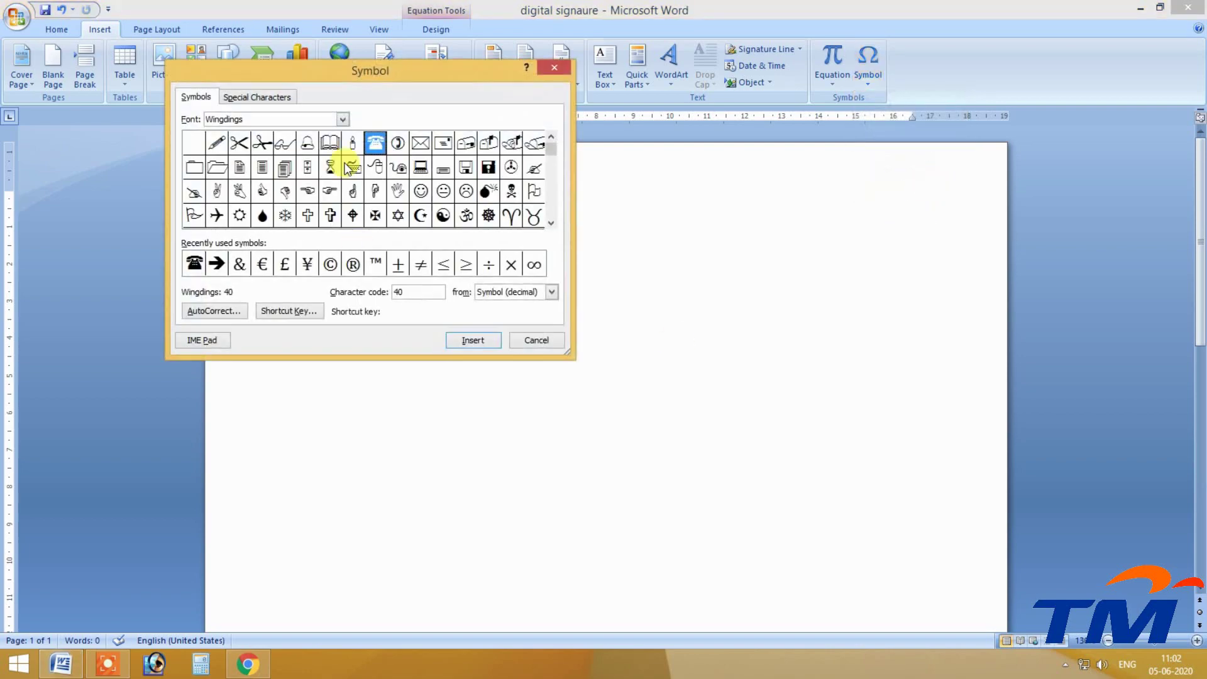
pyautogui.moveTo(364, 66); pyautogui.dragTo(556, 47)
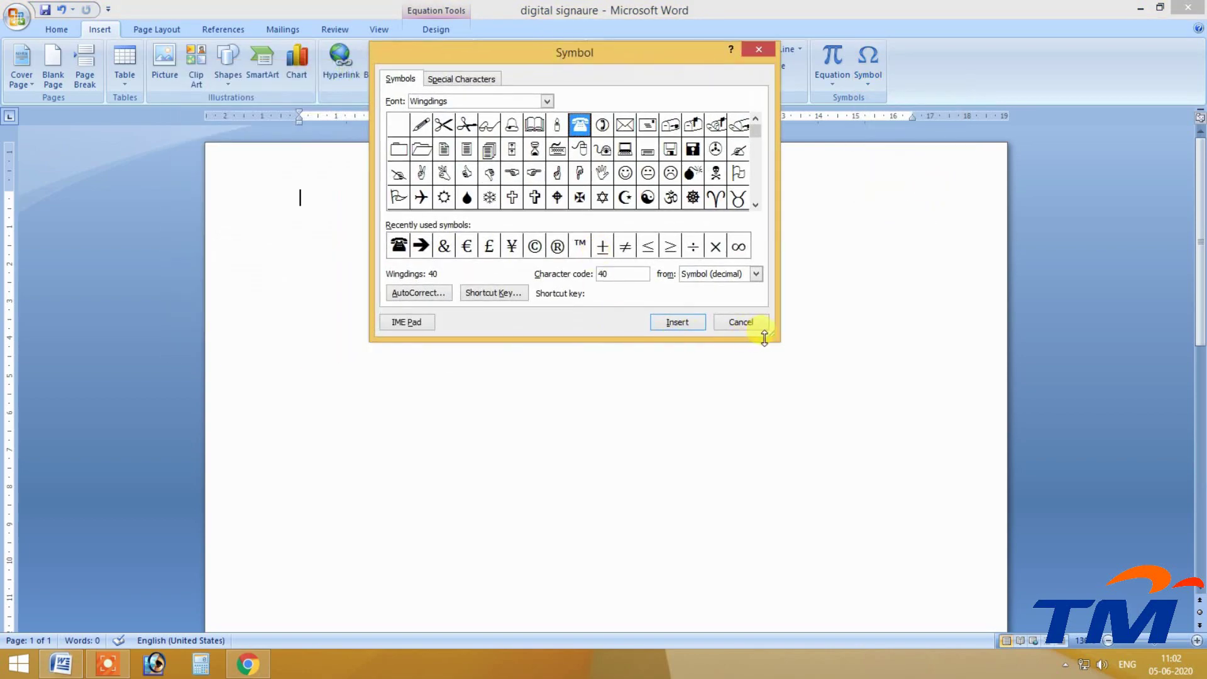
pyautogui.moveTo(772, 338); pyautogui.dragTo(982, 445)
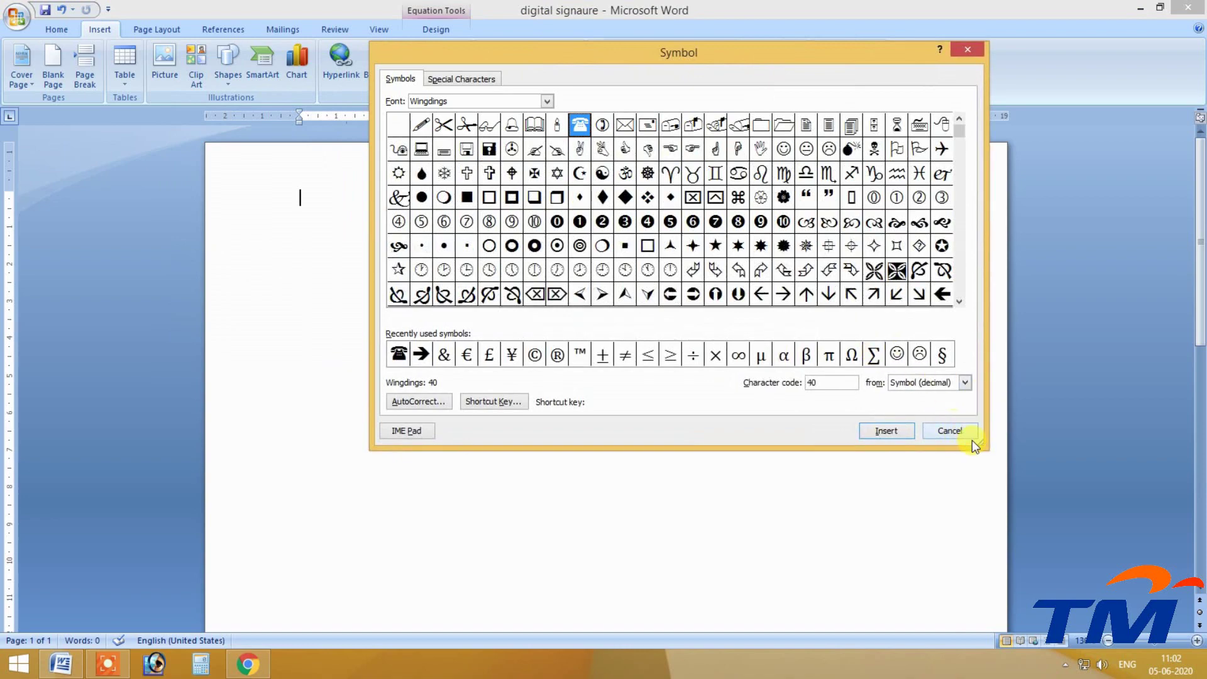
pyautogui.moveTo(571, 59); pyautogui.dragTo(259, 105)
pyautogui.moveTo(450, 62); pyautogui.dragTo(445, 61)
pyautogui.moveTo(672, 444); pyautogui.dragTo(869, 452)
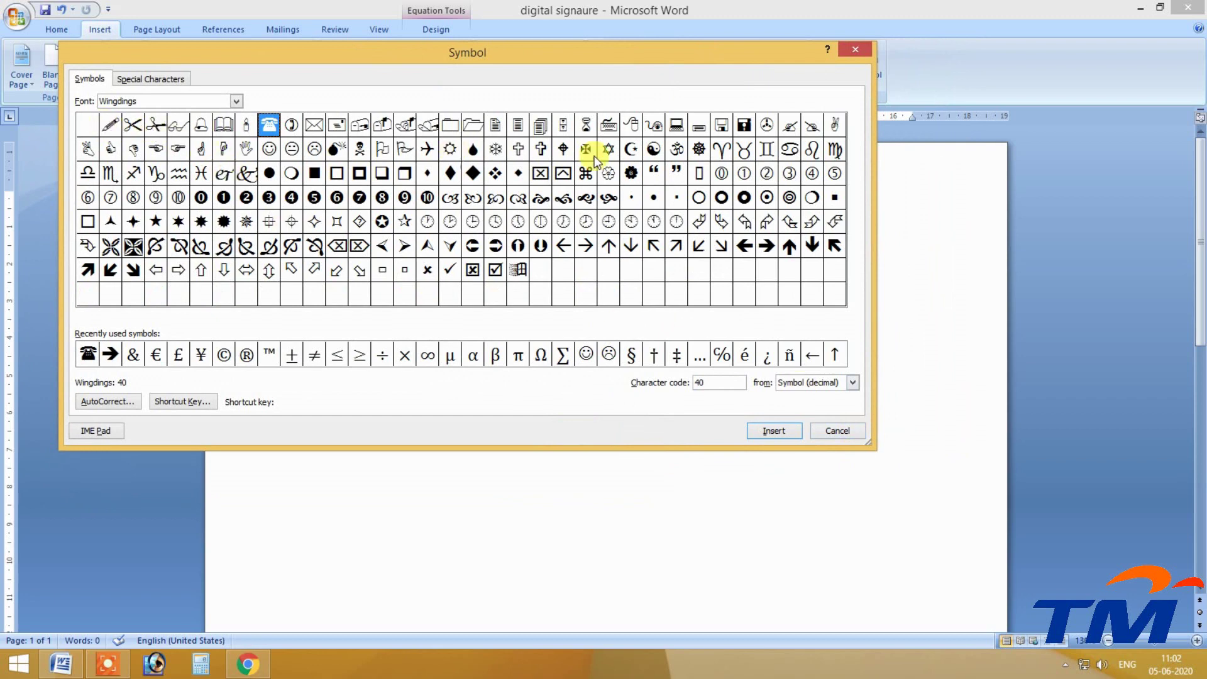
# Set the symbol font to Wingdings 2, insert a symbol, then delete it.
pyautogui.click(235, 101)
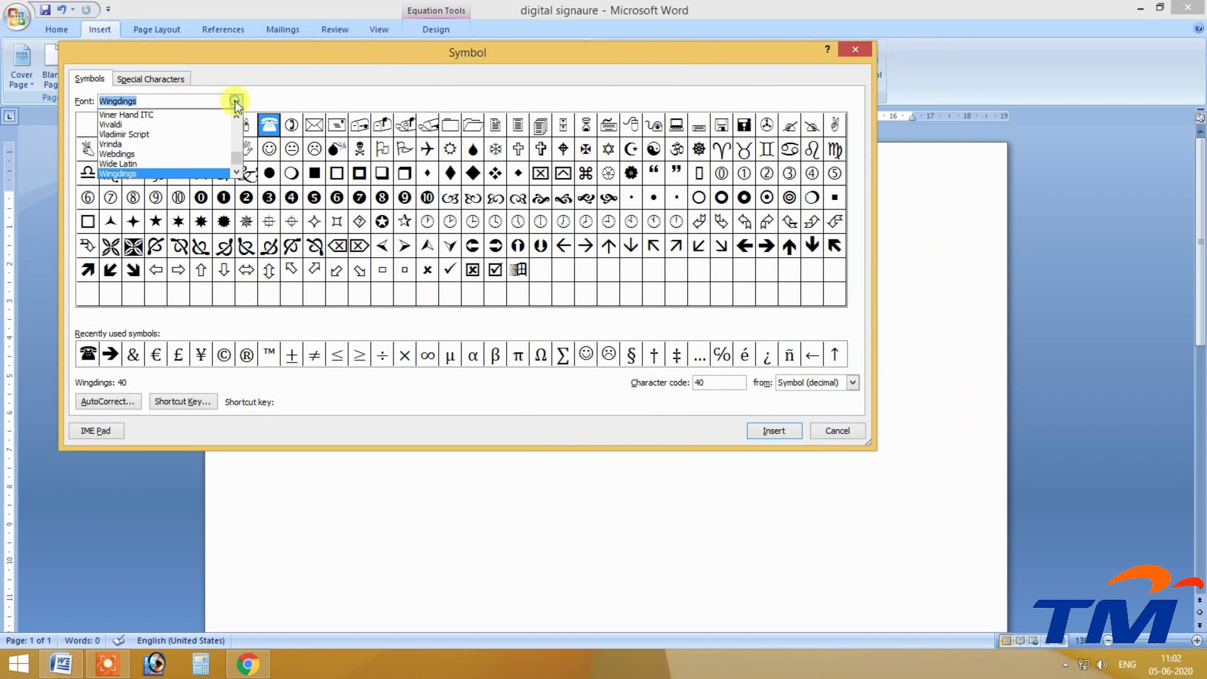
pyautogui.scroll(-2, 236, 162)
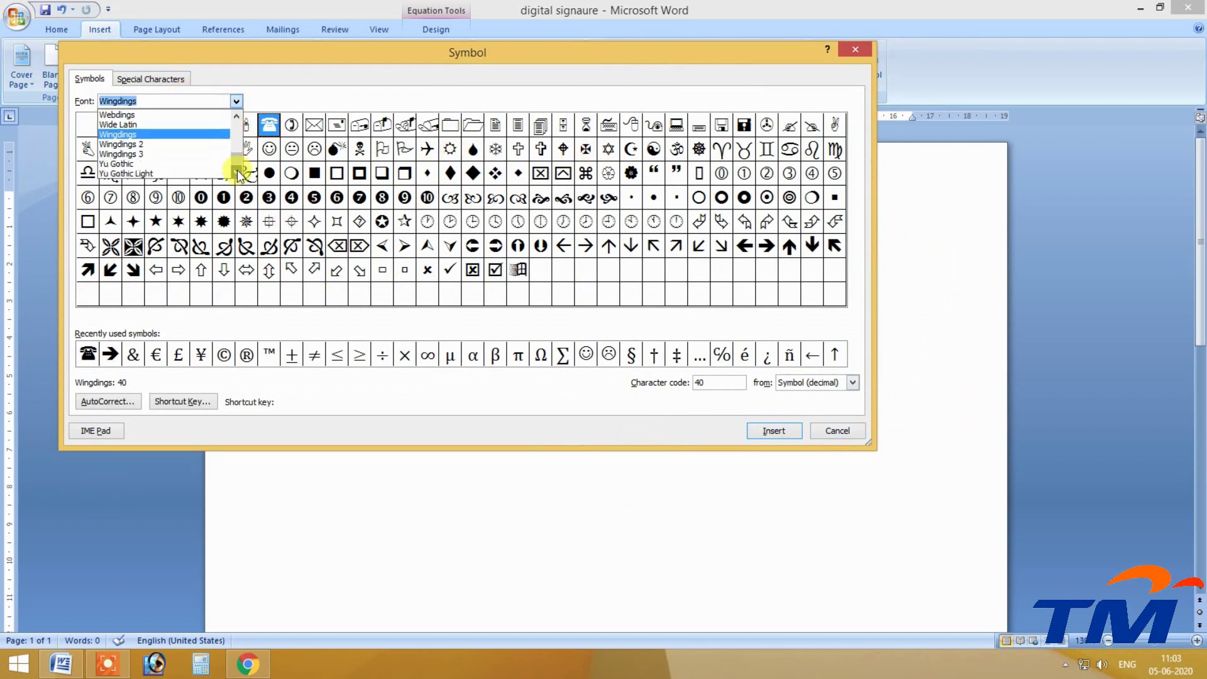
pyautogui.click(138, 154)
pyautogui.click(235, 101)
pyautogui.click(154, 147)
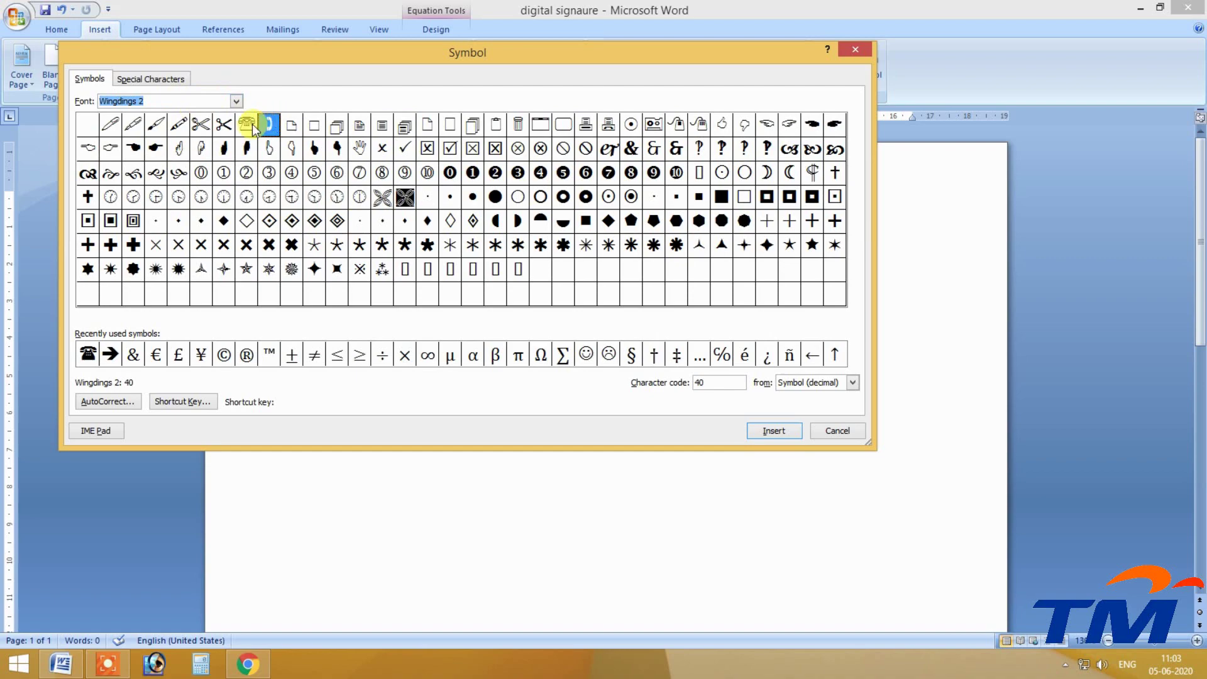
pyautogui.click(772, 432)
pyautogui.moveTo(458, 55); pyautogui.dragTo(733, 297)
pyautogui.moveTo(864, 307); pyautogui.dragTo(568, 234)
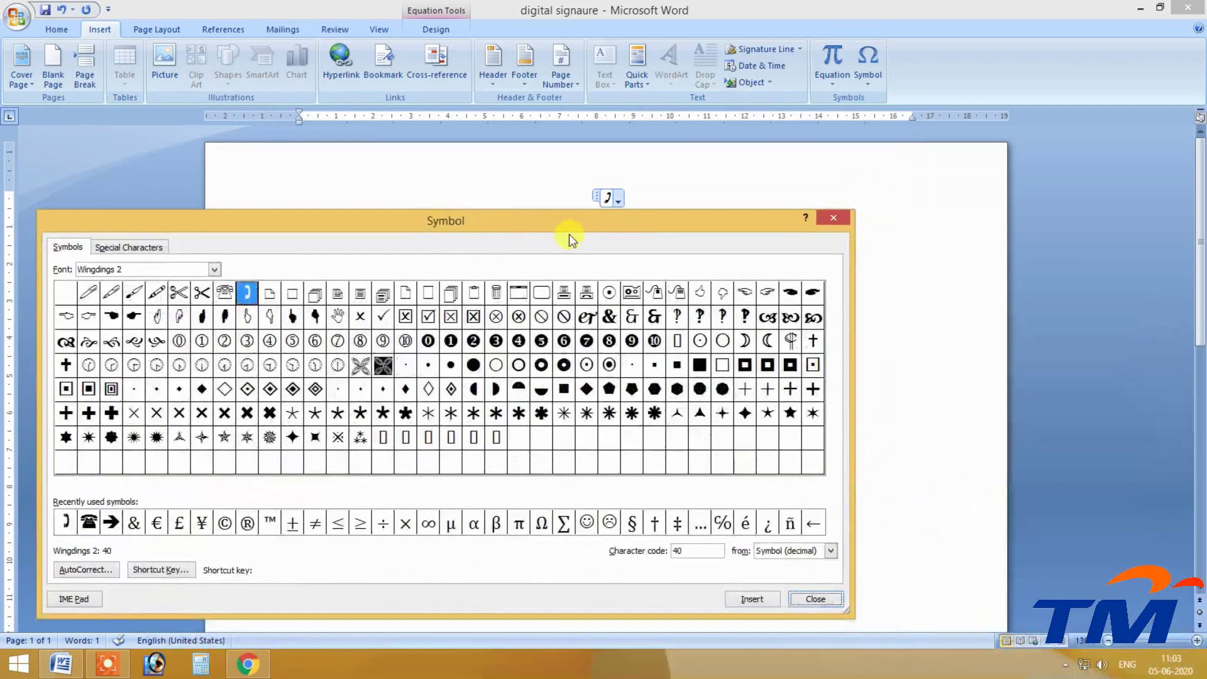
pyautogui.click(833, 218)
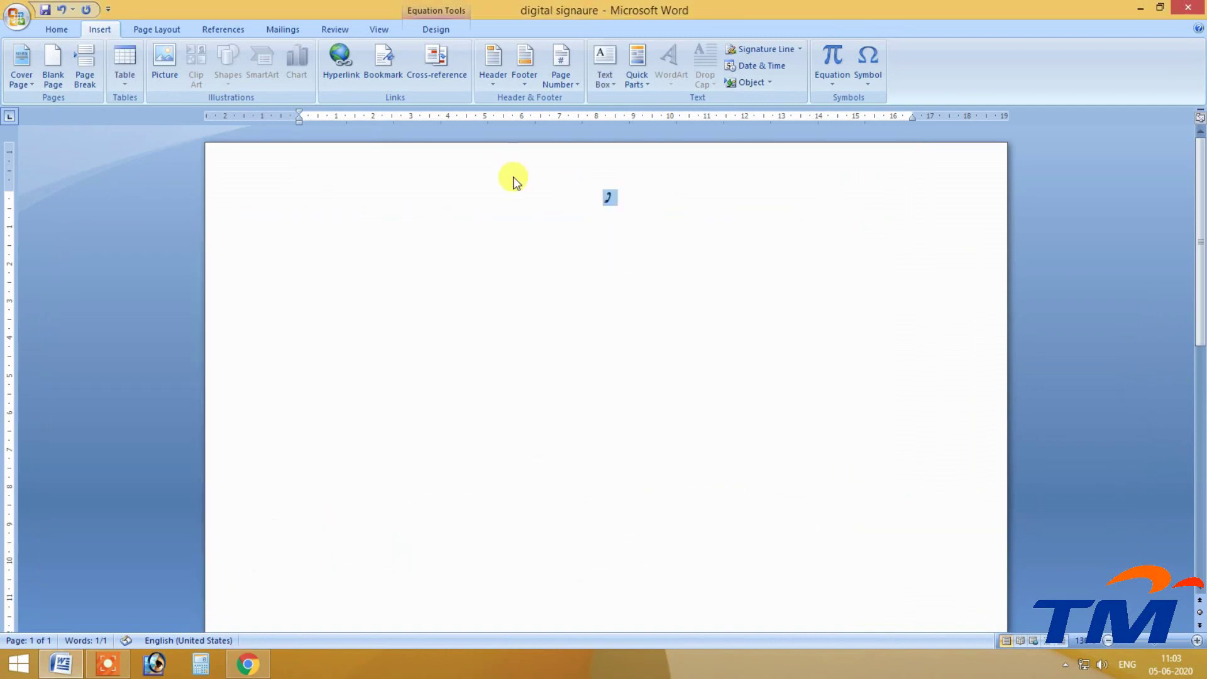
pyautogui.press('Delete')
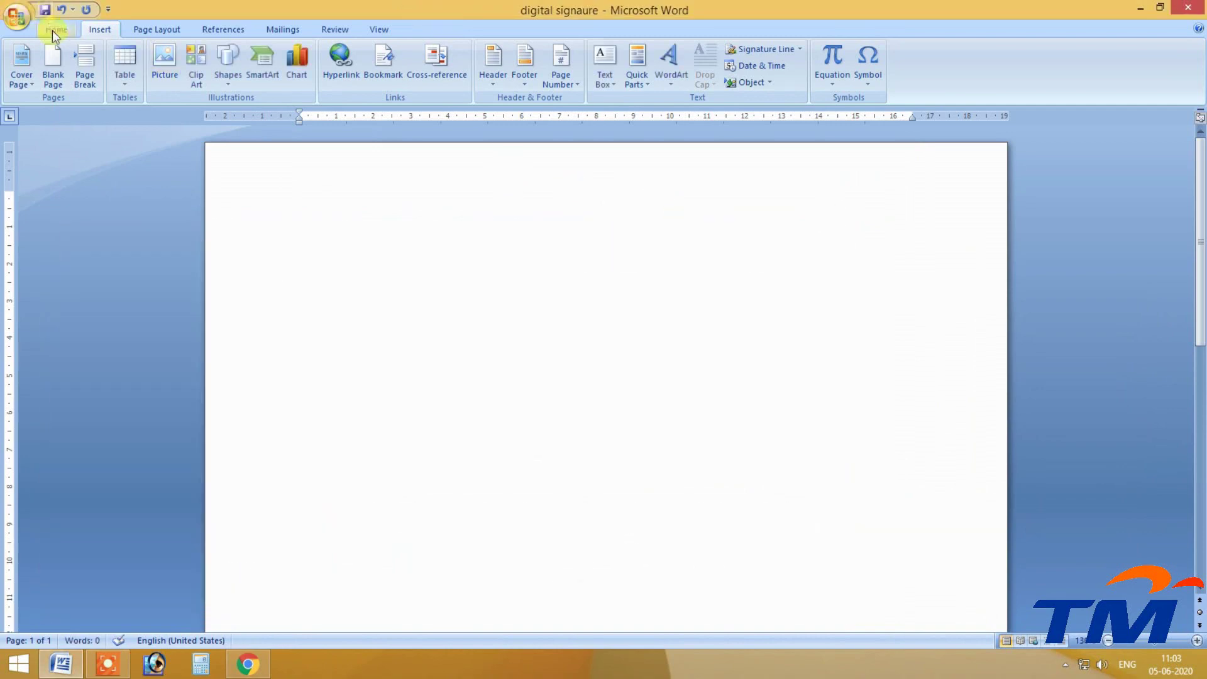
# Insert the Wingdings 2 telephone symbol and select it on the page.
pyautogui.click(868, 66)
pyautogui.click(890, 191)
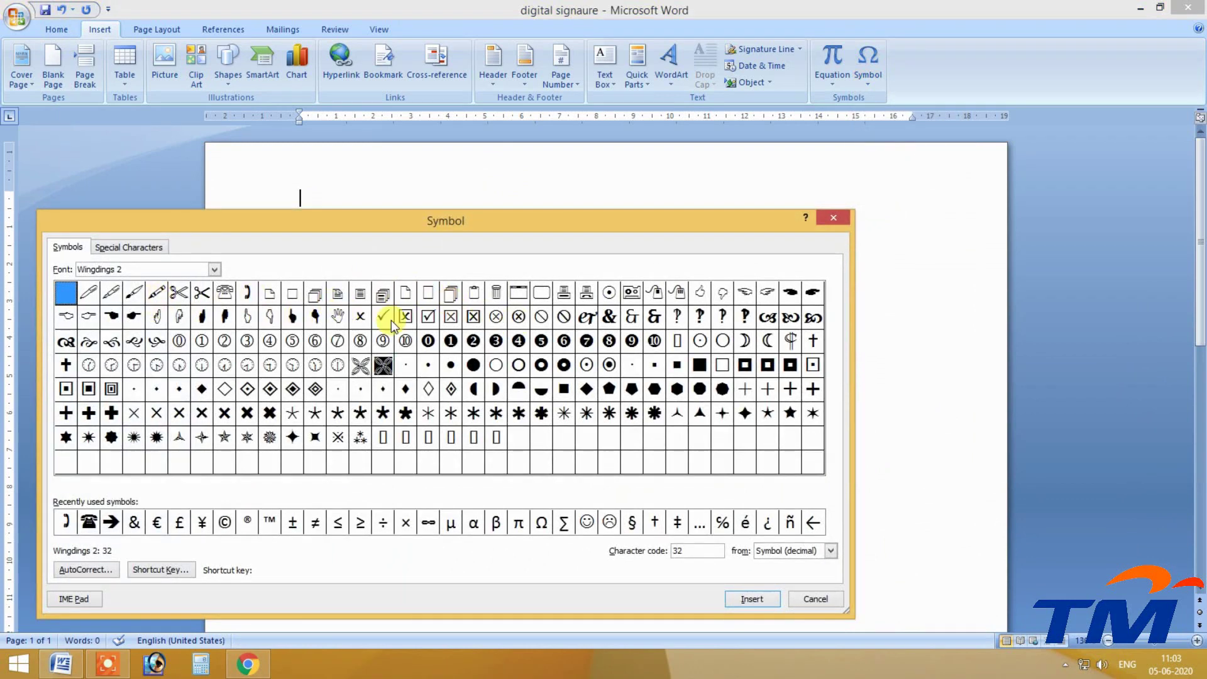
pyautogui.click(224, 294)
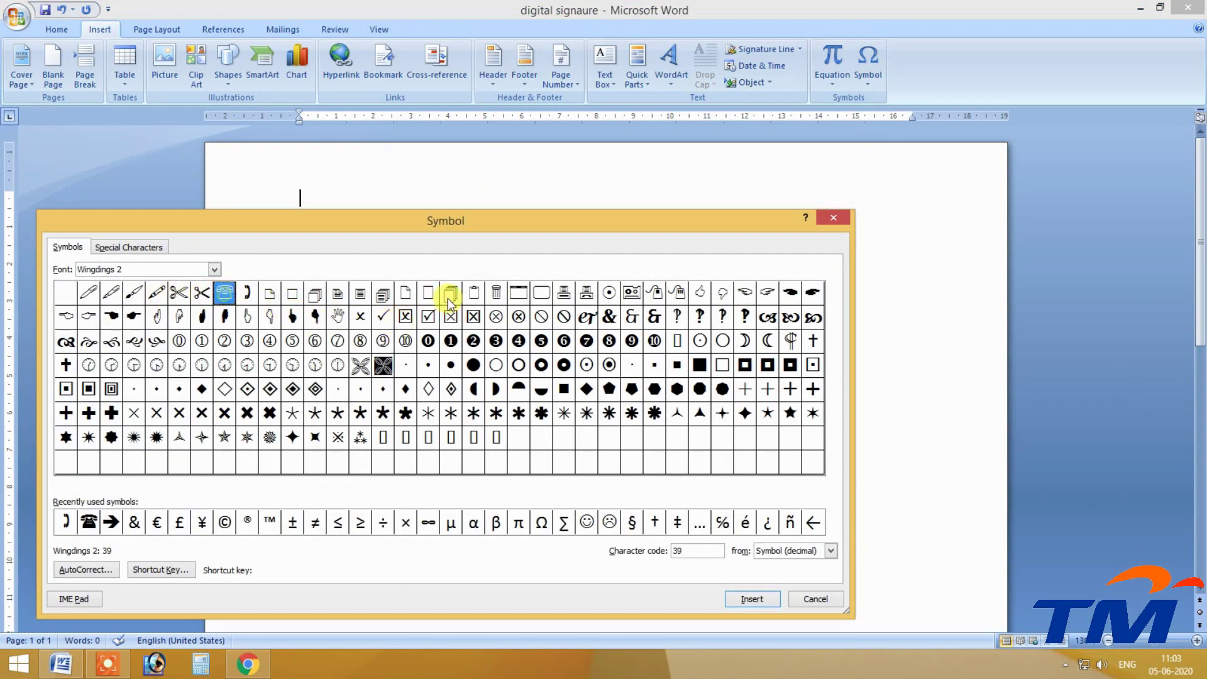
pyautogui.click(759, 599)
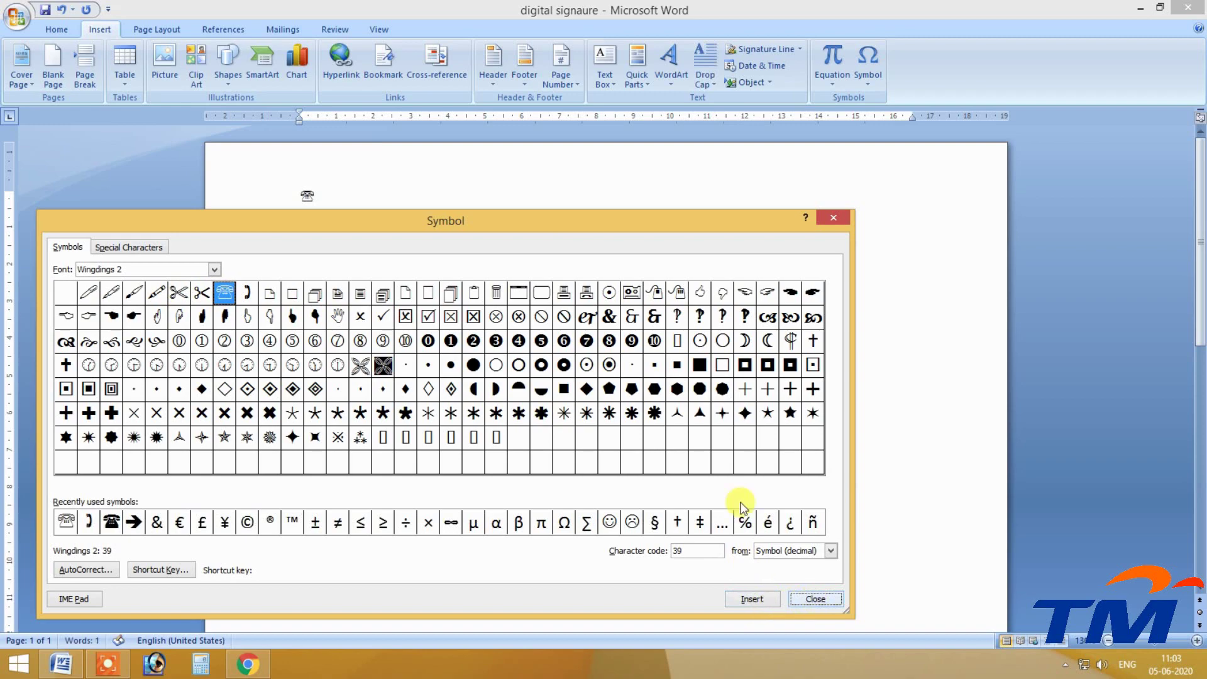
pyautogui.moveTo(636, 215); pyautogui.dragTo(1177, 146)
pyautogui.click(405, 196)
pyautogui.doubleClick(311, 196)
# Enlarge the telephone symbol to 72 pt with Grow Font on the Home tab.
pyautogui.click(57, 29)
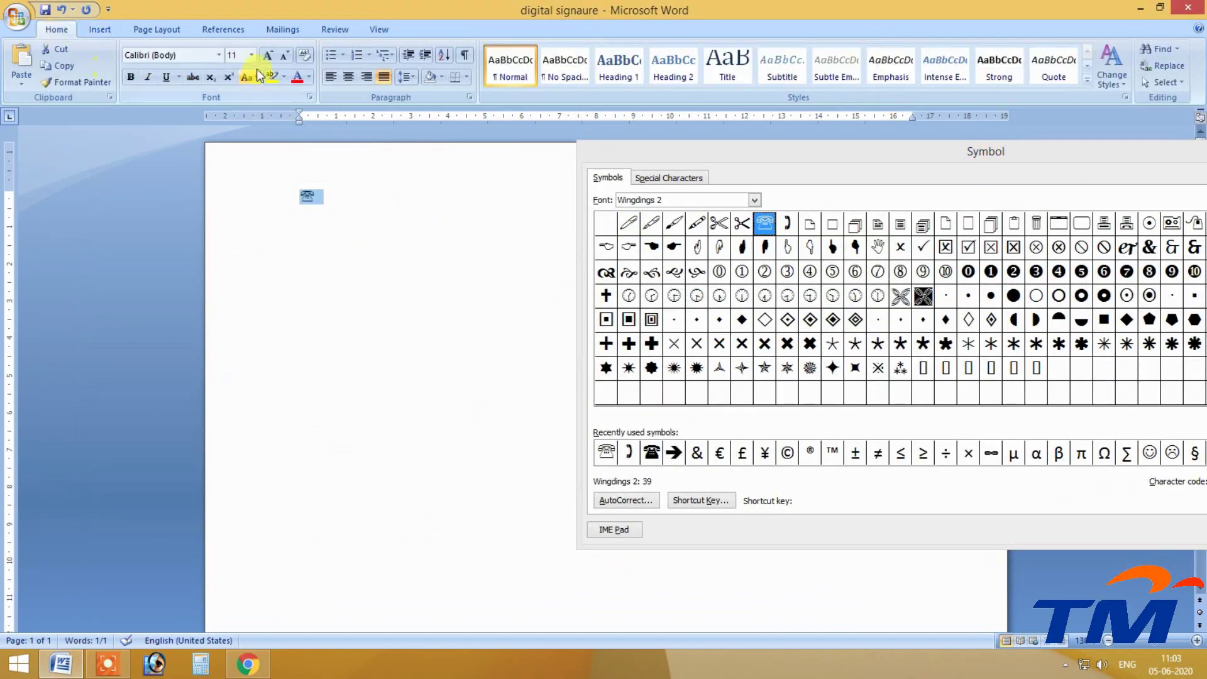
pyautogui.click(269, 55)
pyautogui.doubleClick(269, 55)
pyautogui.doubleClick(269, 56)
pyautogui.doubleClick(269, 55)
pyautogui.doubleClick(269, 56)
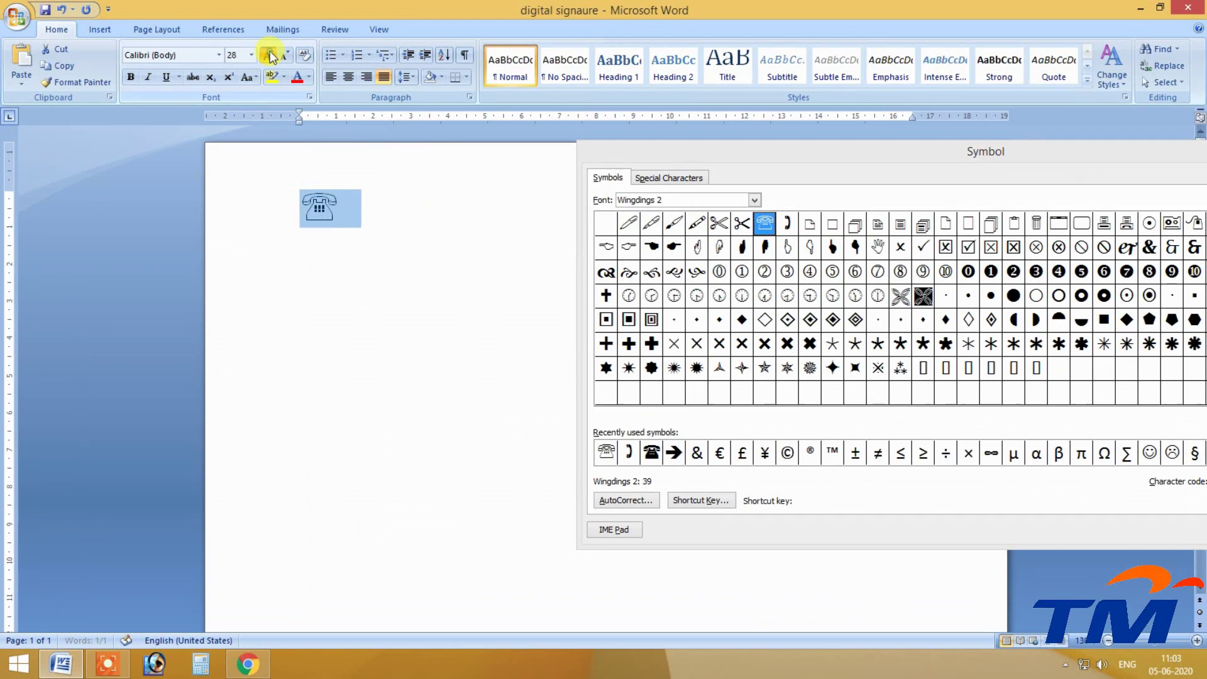
pyautogui.click(269, 56)
pyautogui.doubleClick(269, 56)
# Colour the telephone symbol red, then delete it.
pyautogui.click(308, 77)
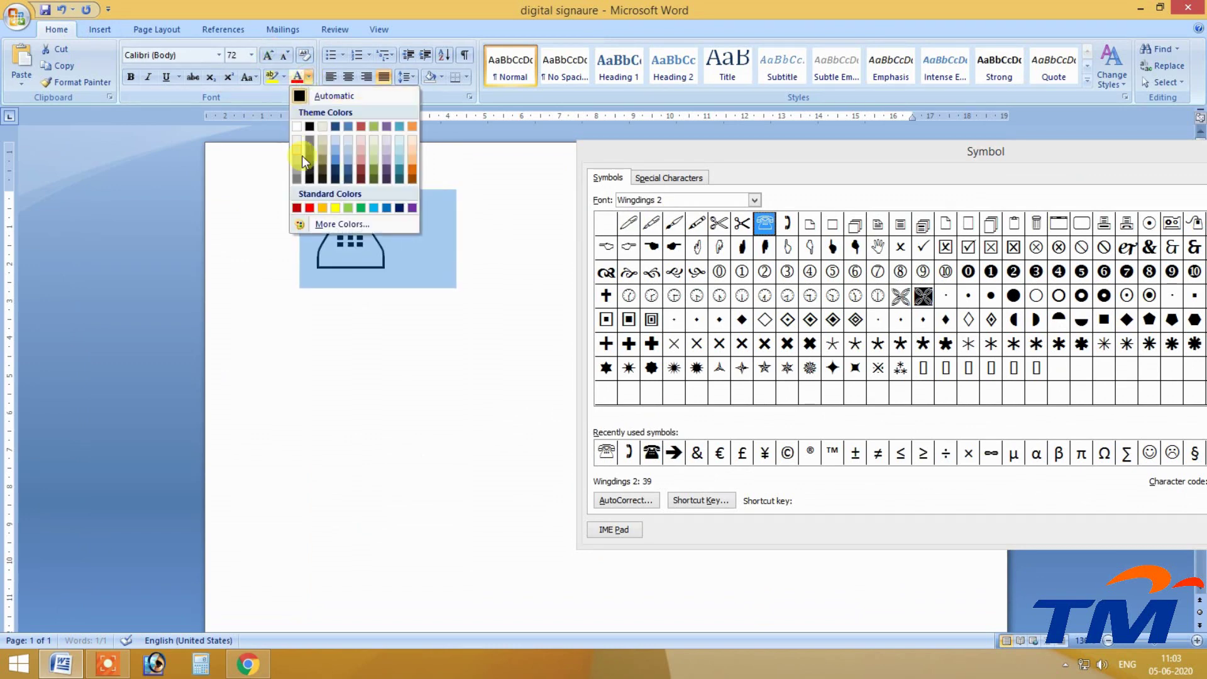
pyautogui.click(310, 208)
pyautogui.click(520, 337)
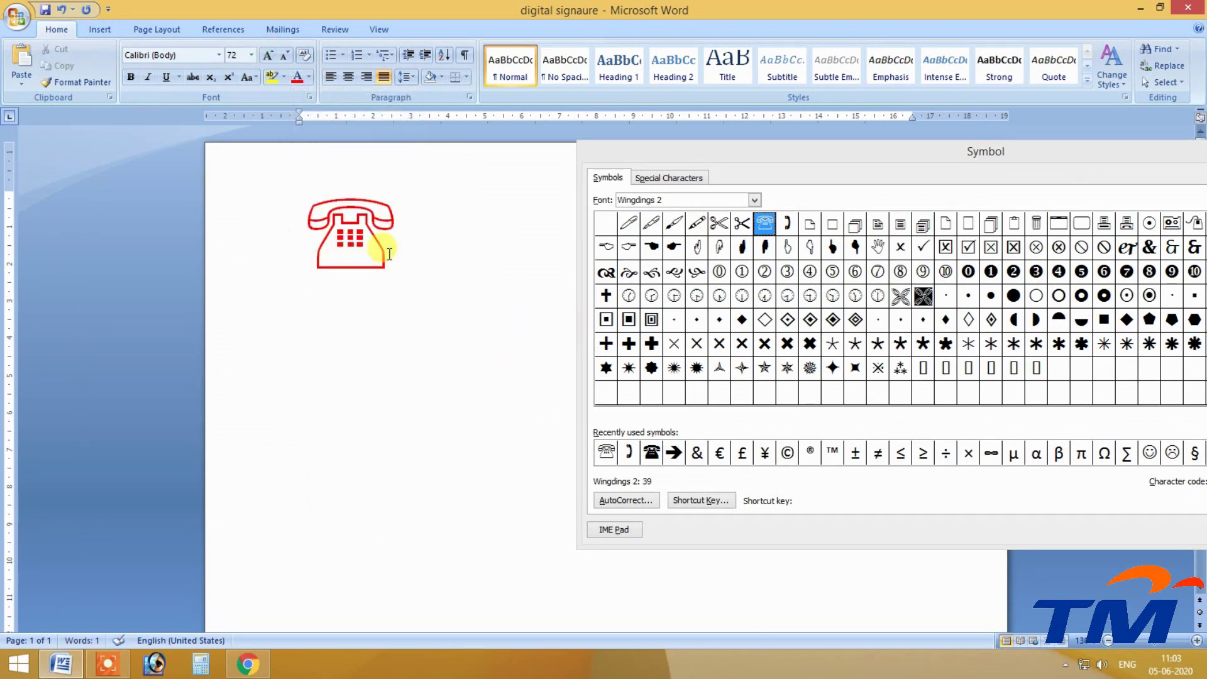
pyautogui.click(242, 226)
pyautogui.press('Delete')
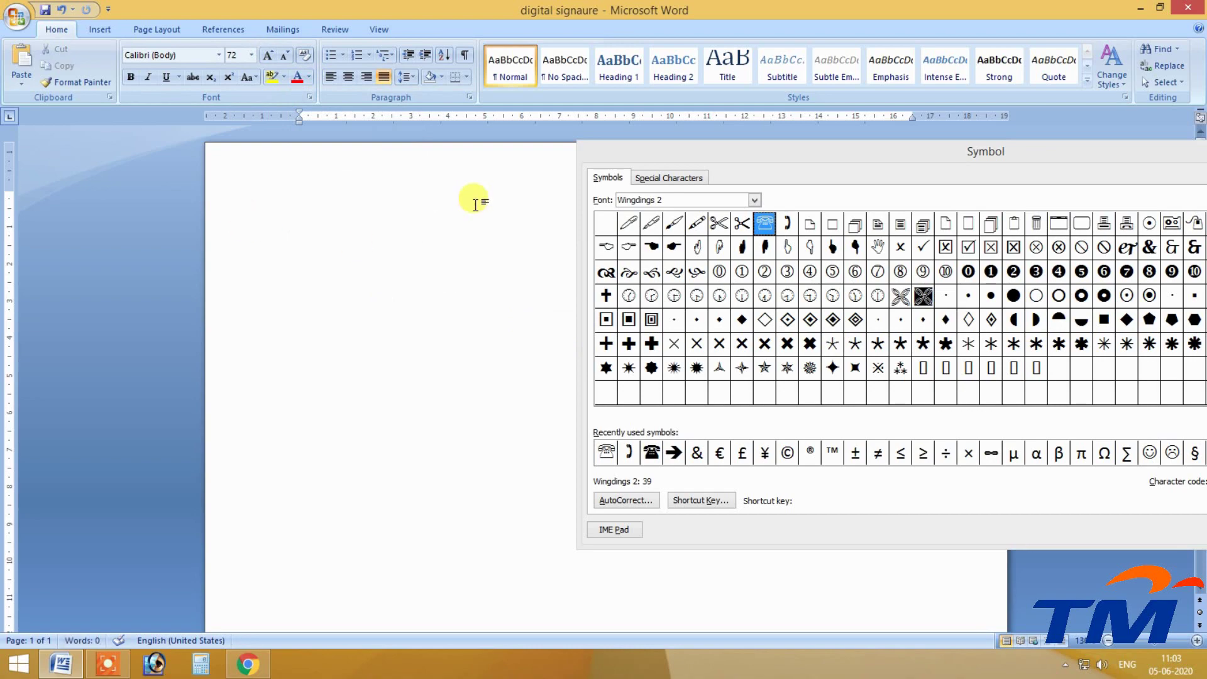
# Add a formatted-text AutoCorrect entry 'tlpn' that inserts the Wingdings 2 telephone symbol.
pyautogui.moveTo(880, 163); pyautogui.dragTo(494, 28)
pyautogui.click(254, 371)
pyautogui.moveTo(542, 132); pyautogui.dragTo(417, 37)
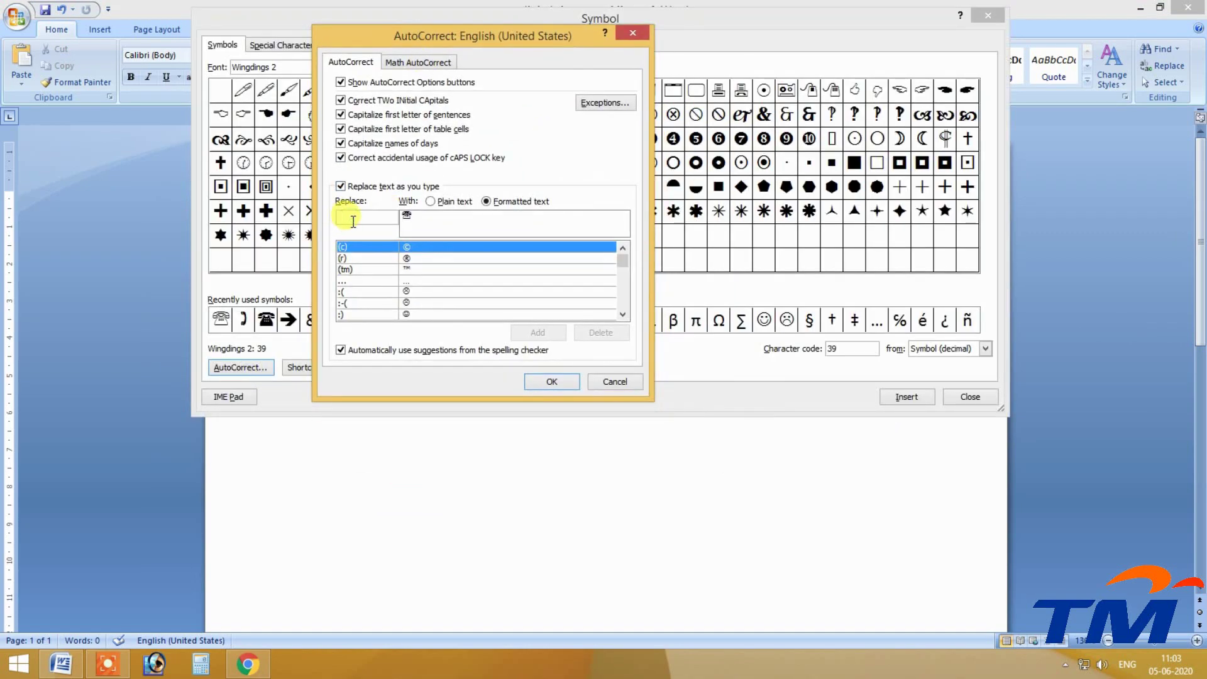
pyautogui.click(378, 215)
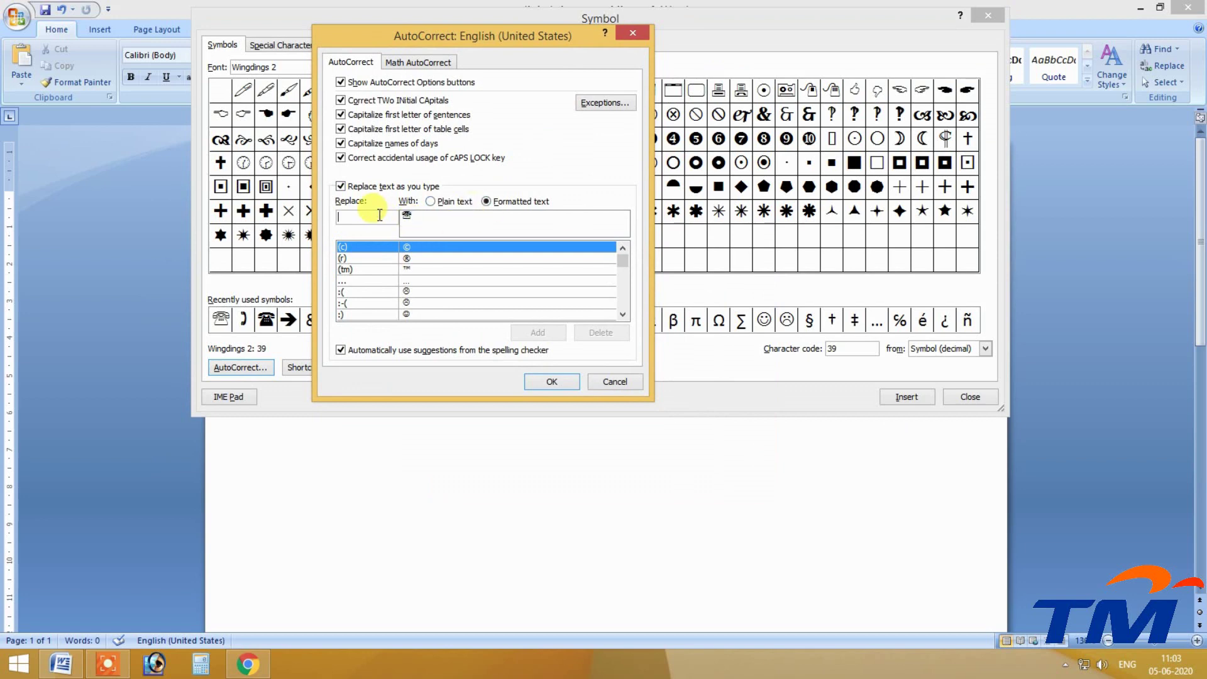
pyautogui.write('tlpn')
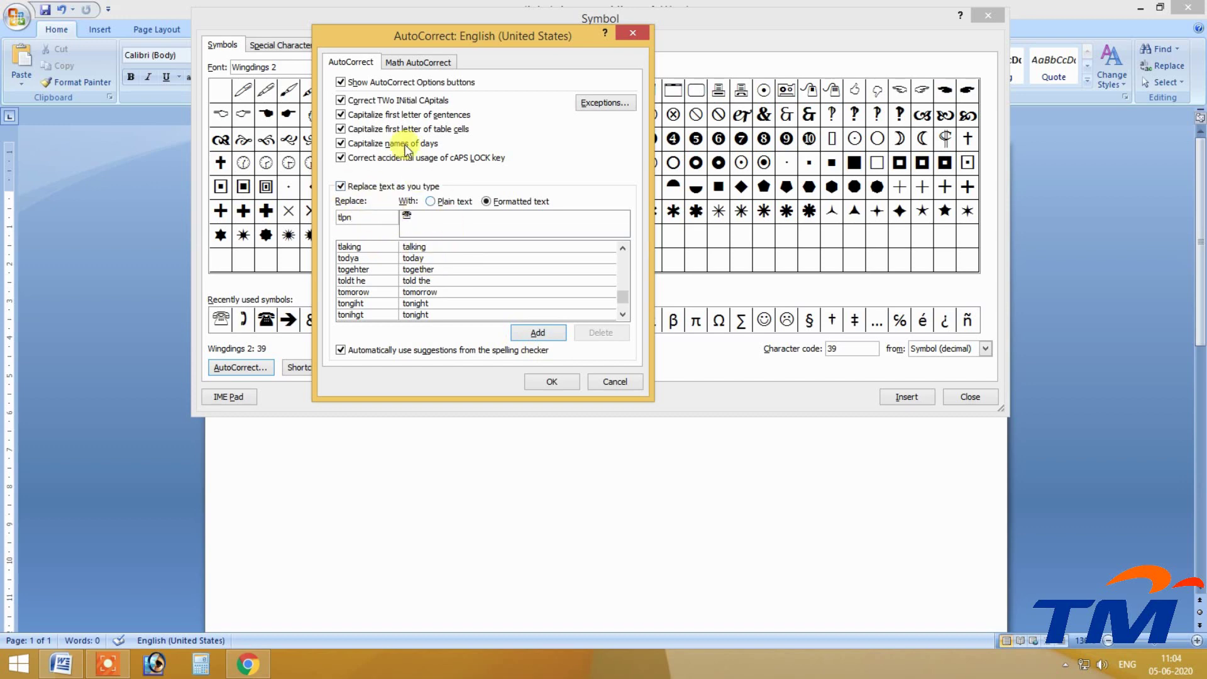
pyautogui.click(538, 333)
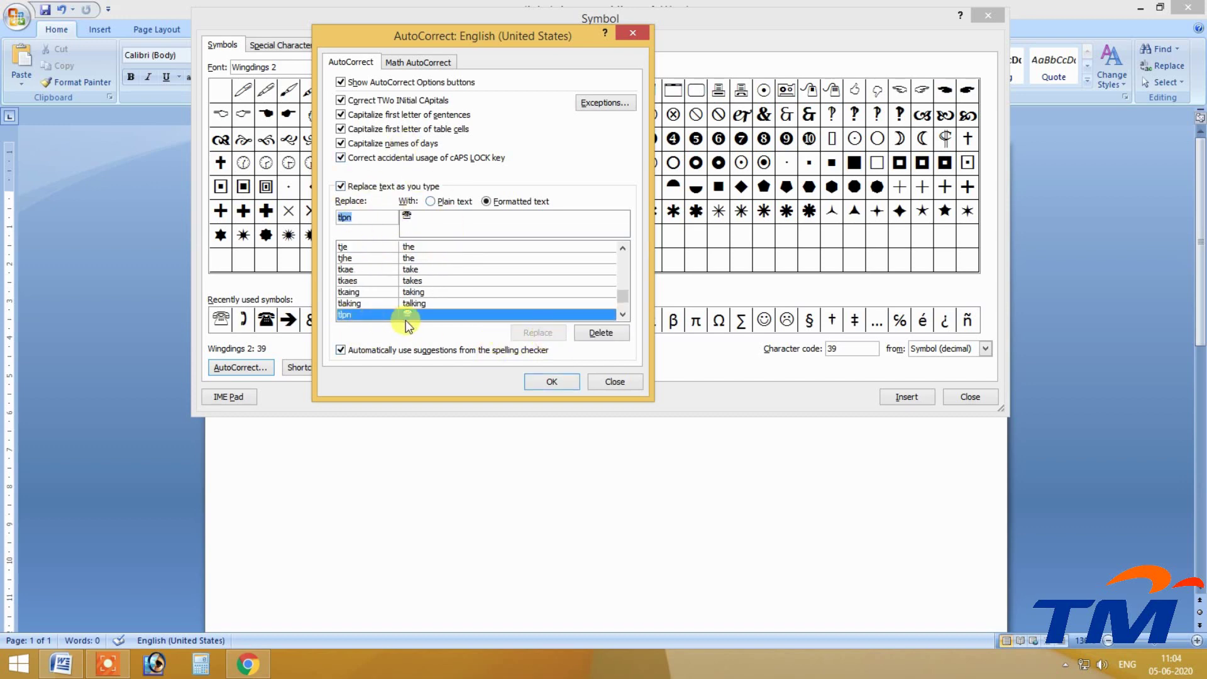
pyautogui.click(551, 381)
pyautogui.moveTo(730, 24); pyautogui.dragTo(1071, 114)
pyautogui.click(345, 267)
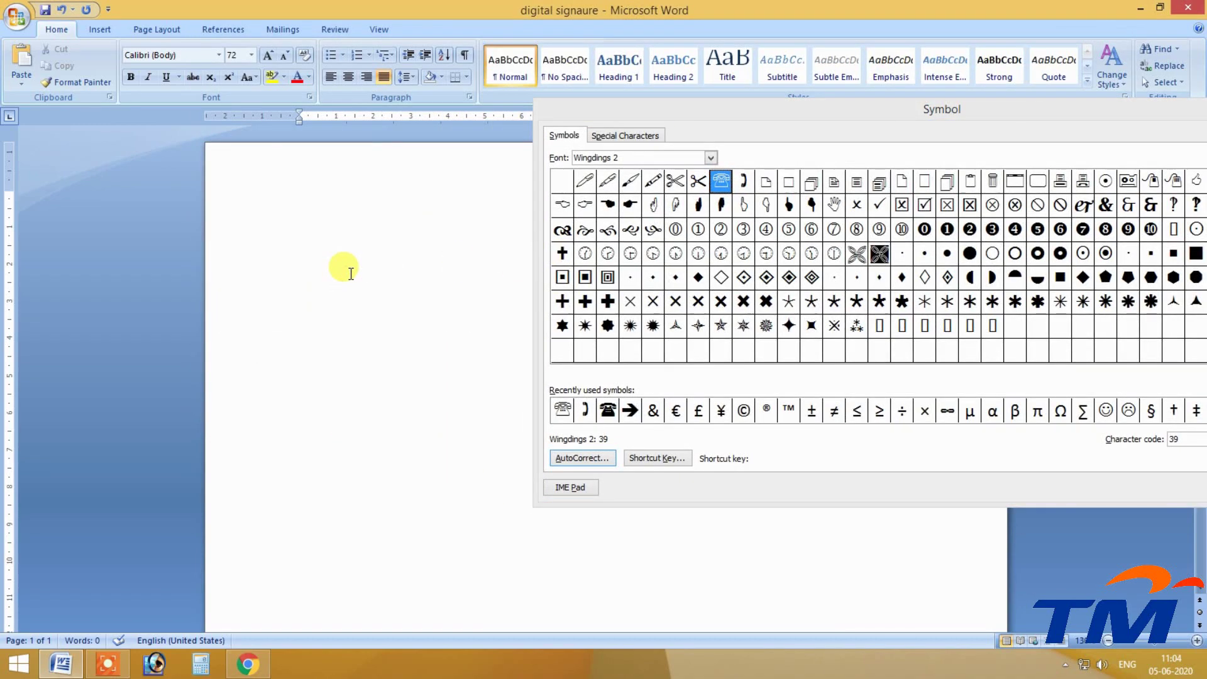
pyautogui.write('tlp')
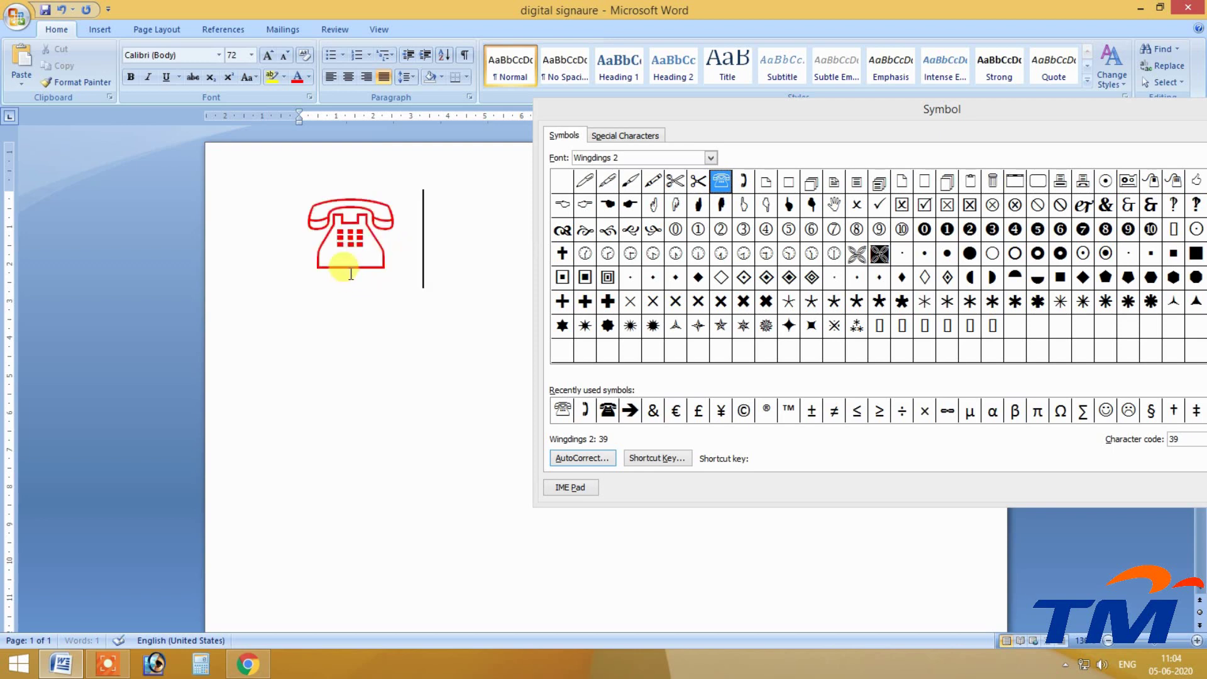
pyautogui.press('BackSpace')
pyautogui.press('BackSpace')
pyautogui.write('tlpn')
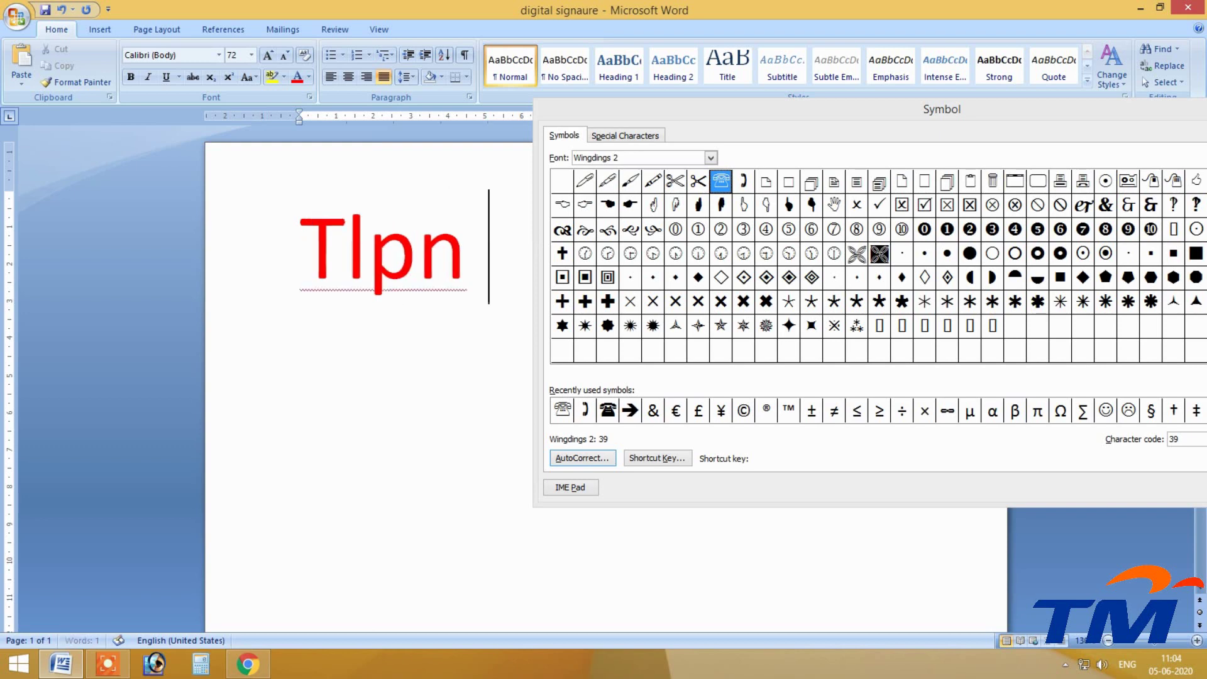
pyautogui.press('BackSpace')
pyautogui.press('BackSpace')
pyautogui.press('BackSpace')
pyautogui.press('BackSpace')
pyautogui.press('BackSpace')
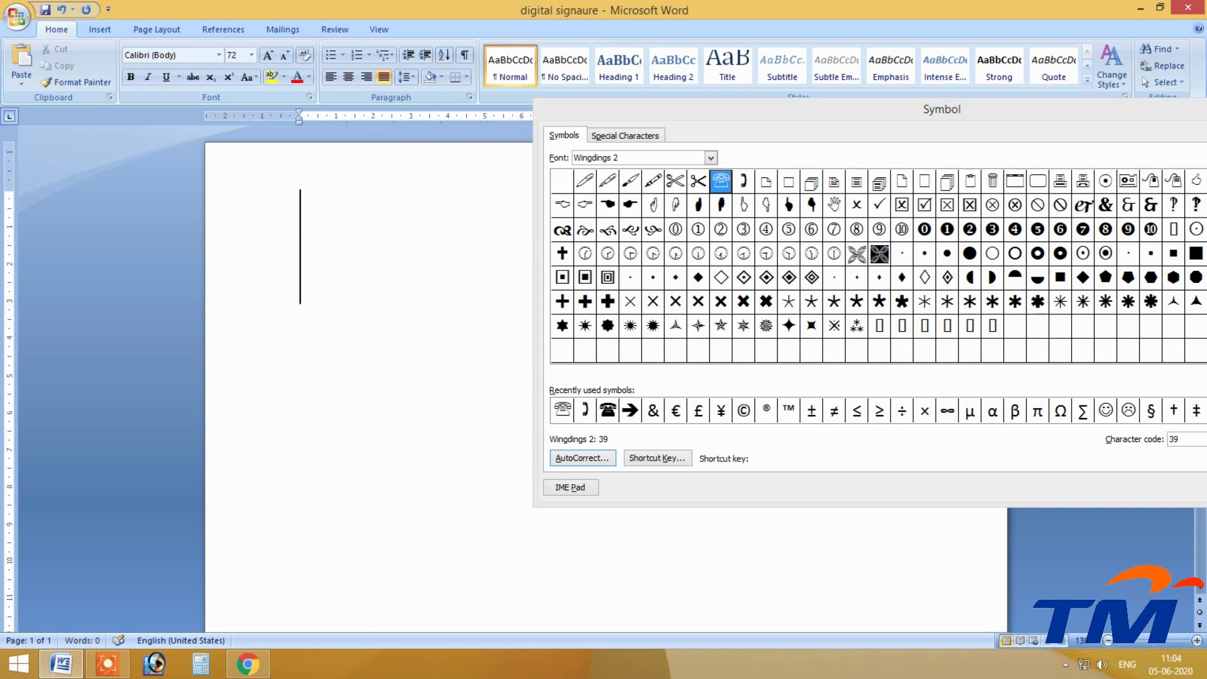
pyautogui.write('tlpn')
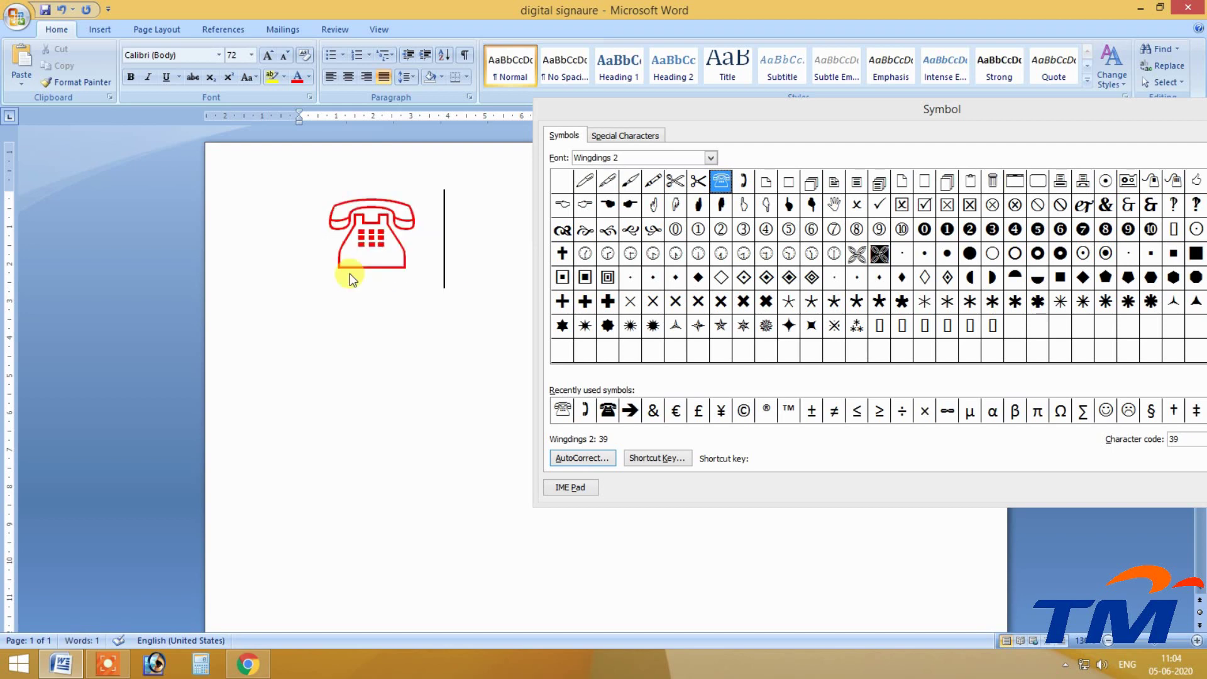
pyautogui.moveTo(434, 265); pyautogui.dragTo(318, 237)
pyautogui.press('BackSpace')
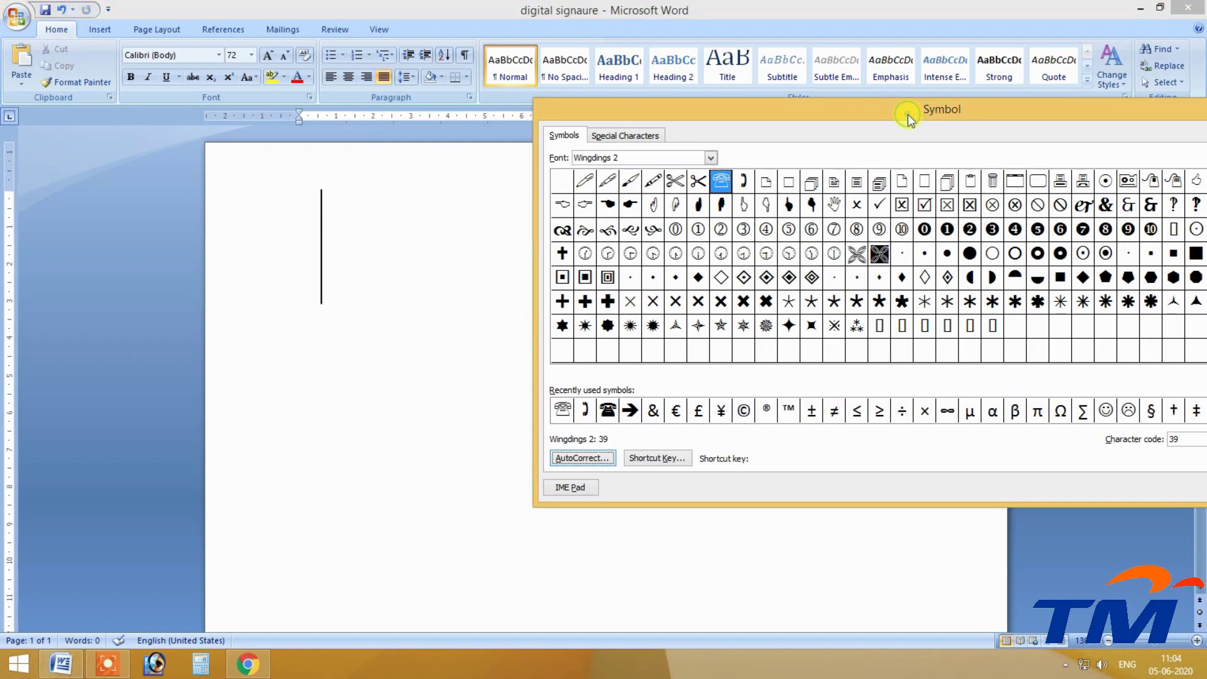
pyautogui.doubleClick(908, 114)
pyautogui.doubleClick(712, 3)
# Switch AutoCorrect to Plain text and add the entry 'plz' → 'please'.
pyautogui.moveTo(794, 117); pyautogui.dragTo(442, 66)
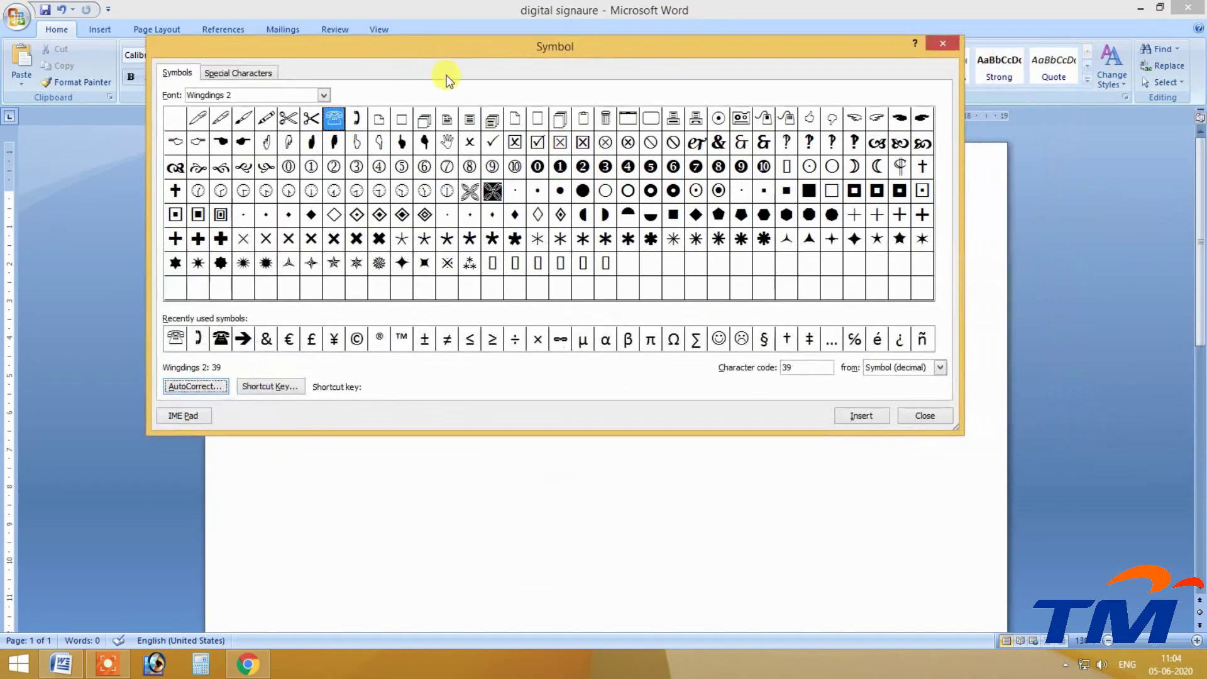
pyautogui.click(195, 387)
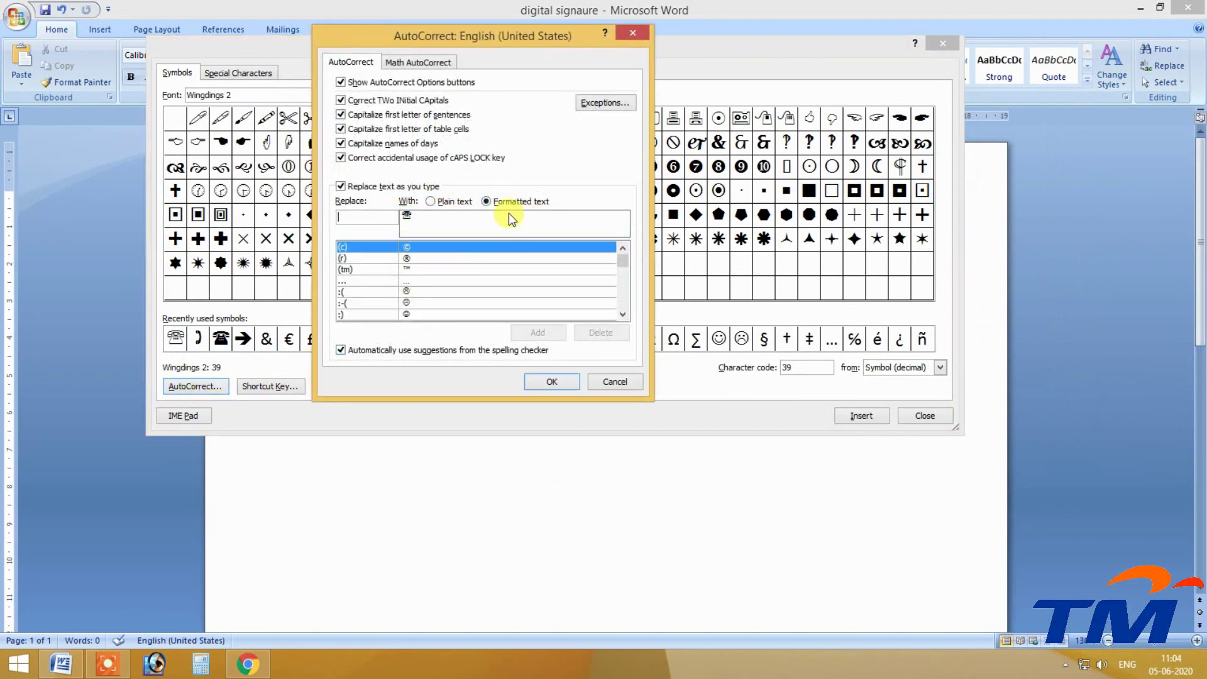
pyautogui.click(431, 201)
pyautogui.click(405, 218)
pyautogui.press('BackSpace')
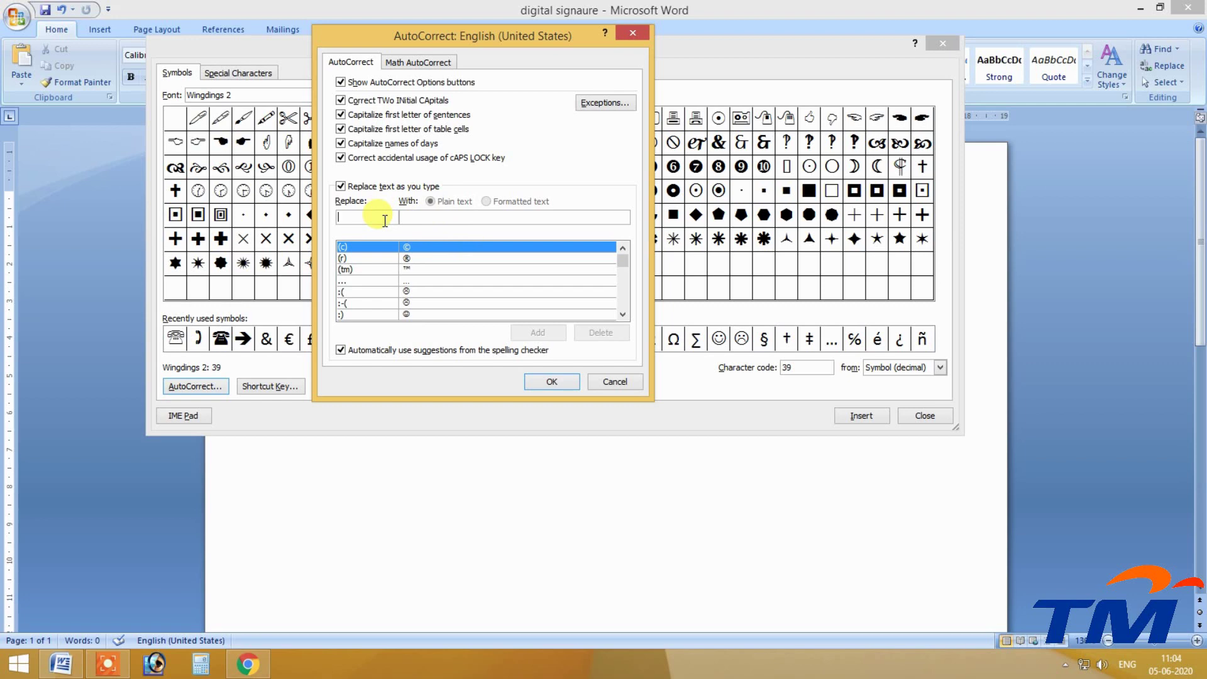
pyautogui.write('plz')
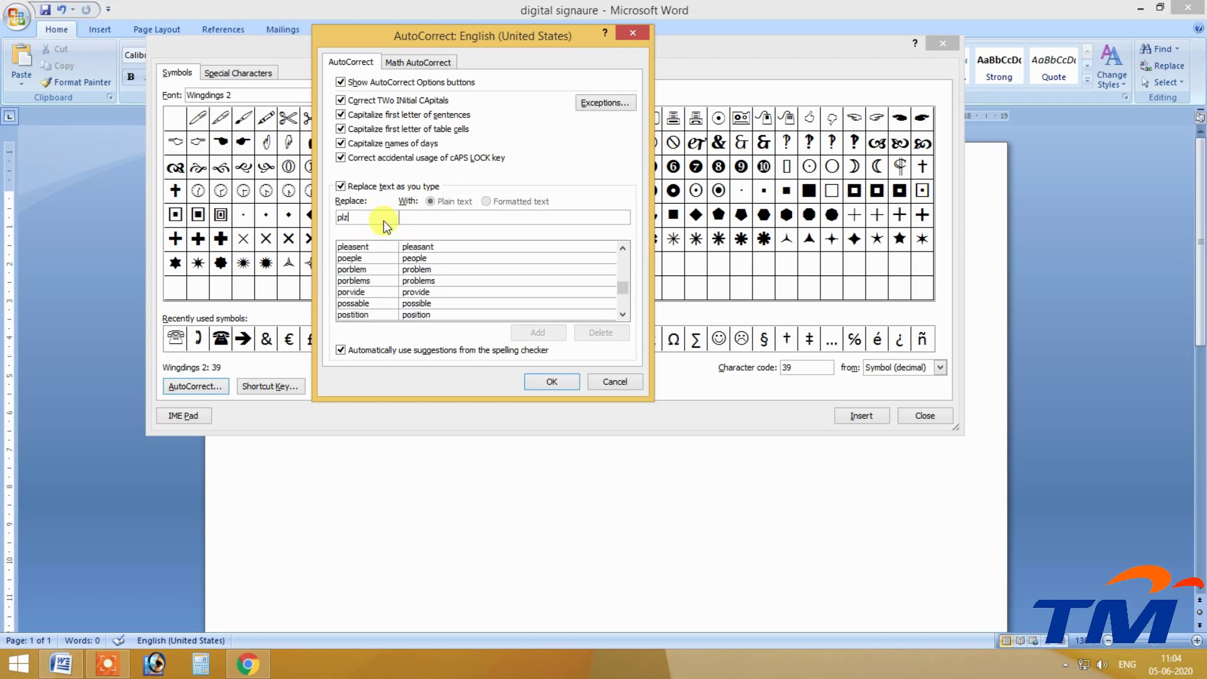
pyautogui.write('please')
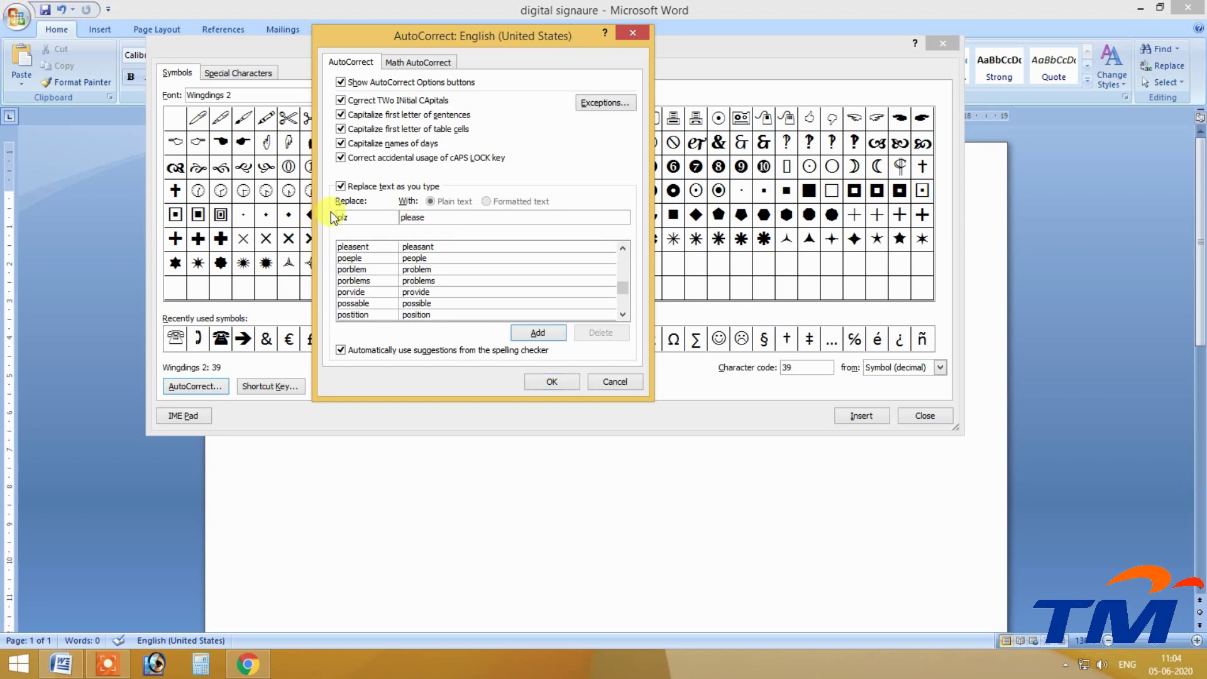
pyautogui.click(537, 332)
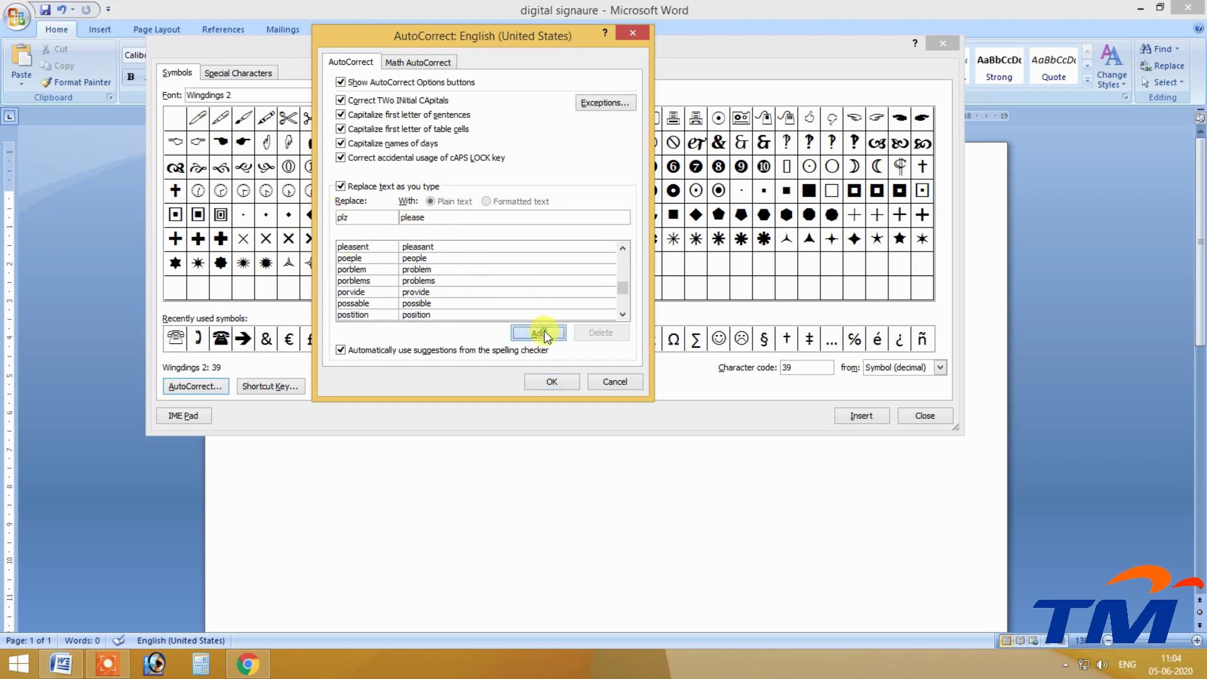
pyautogui.click(566, 389)
pyautogui.moveTo(423, 48); pyautogui.dragTo(1151, 134)
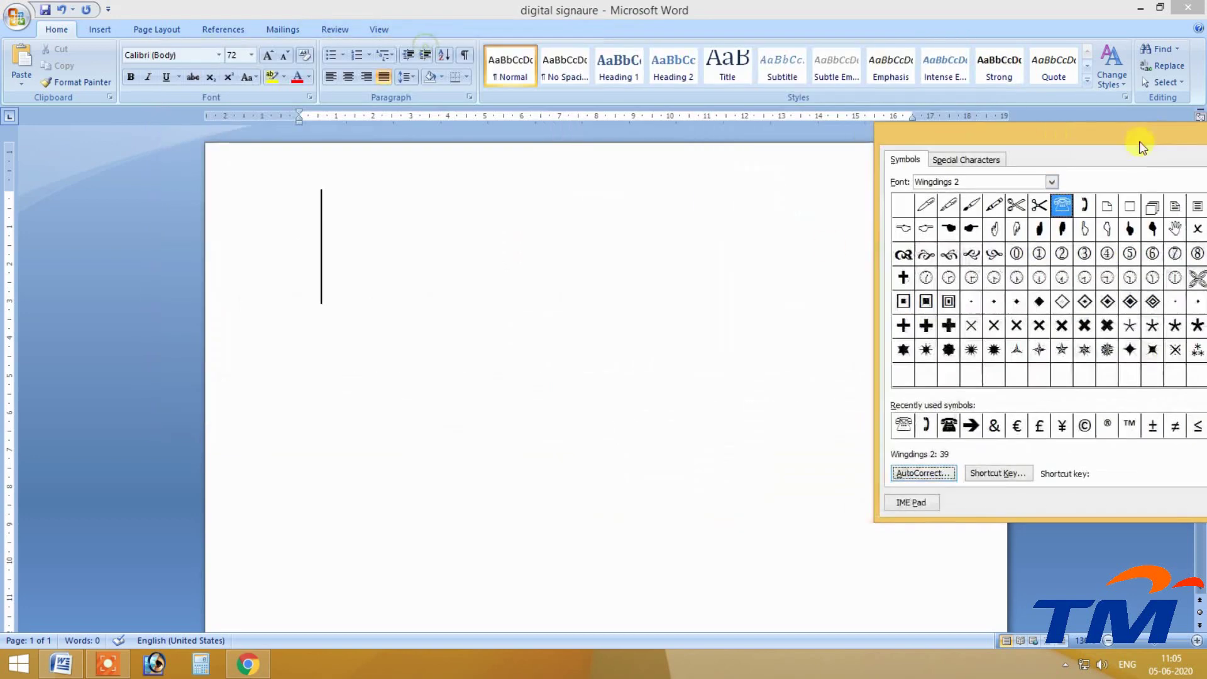
pyautogui.press('Return')
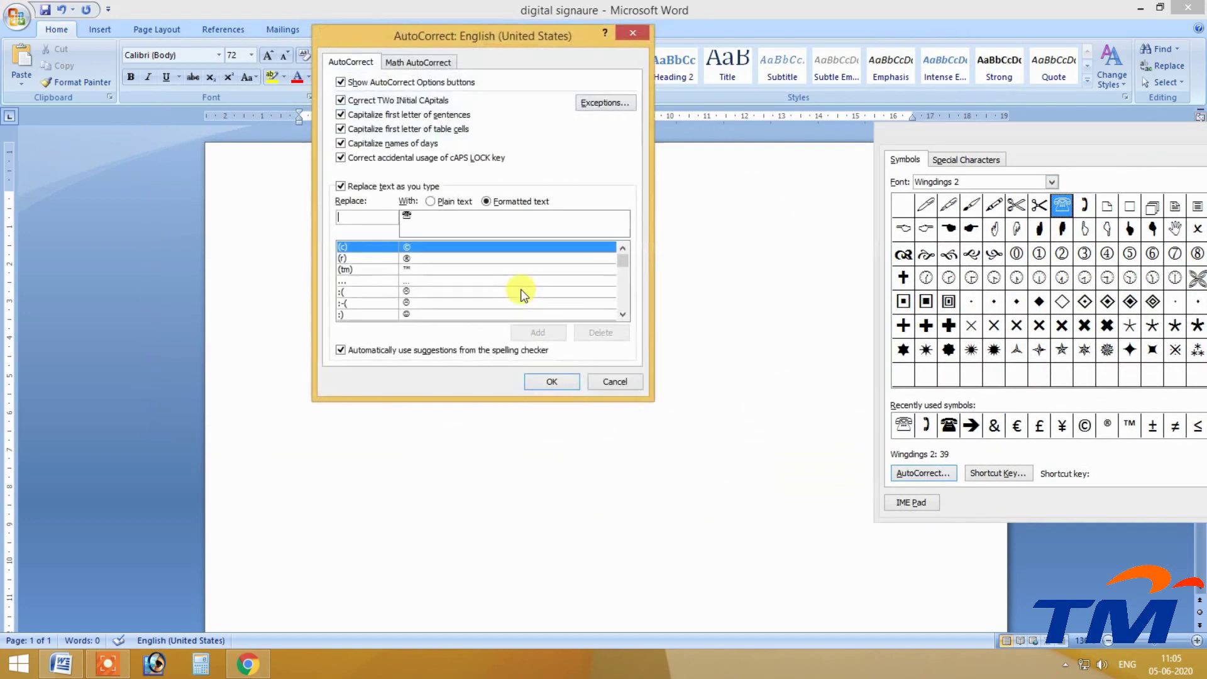
pyautogui.press('Escape')
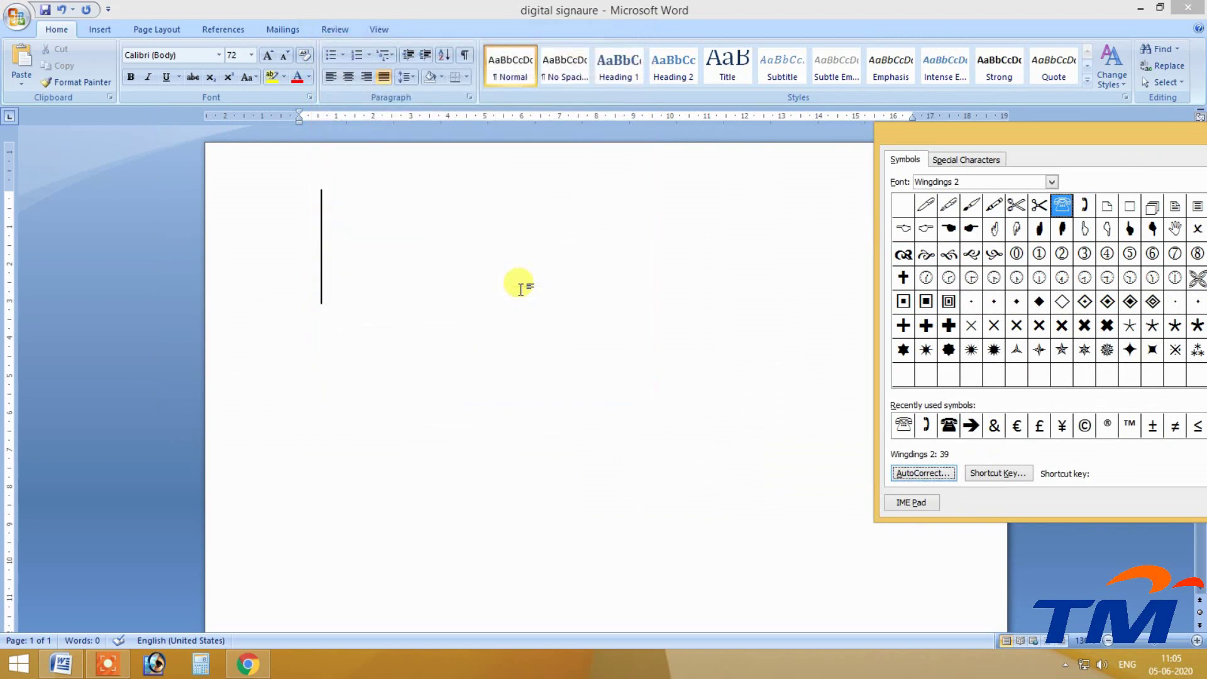
pyautogui.click(521, 289)
pyautogui.write('pl')
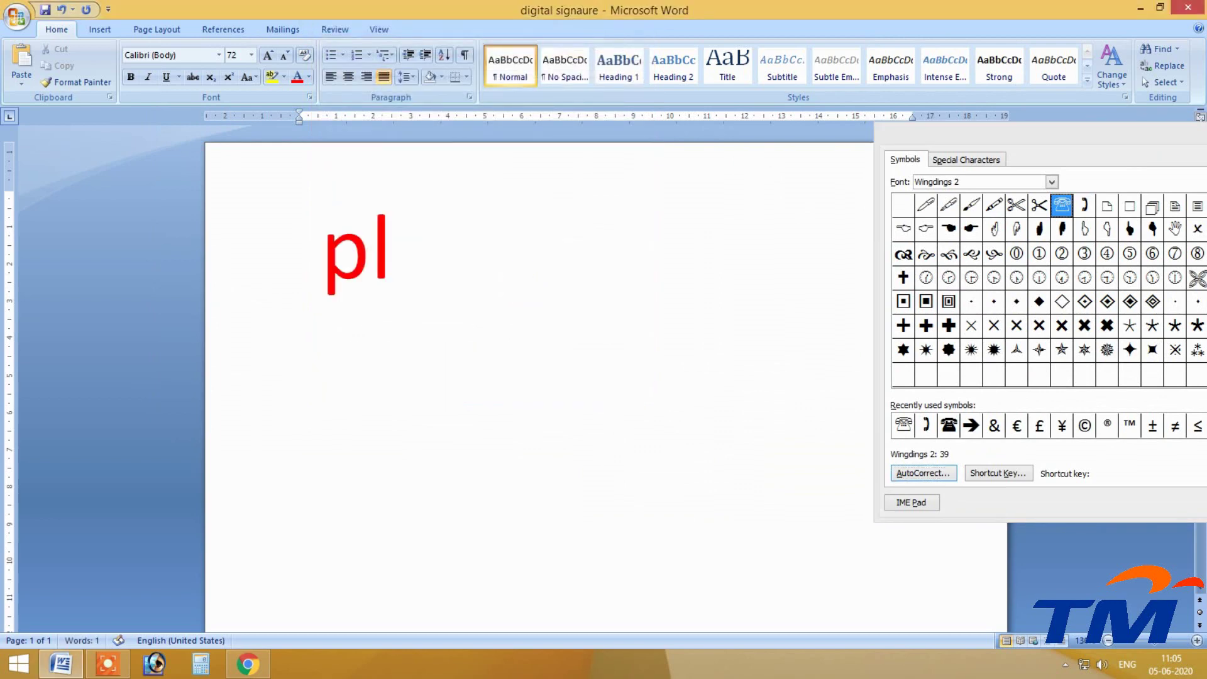
pyautogui.write('ease')
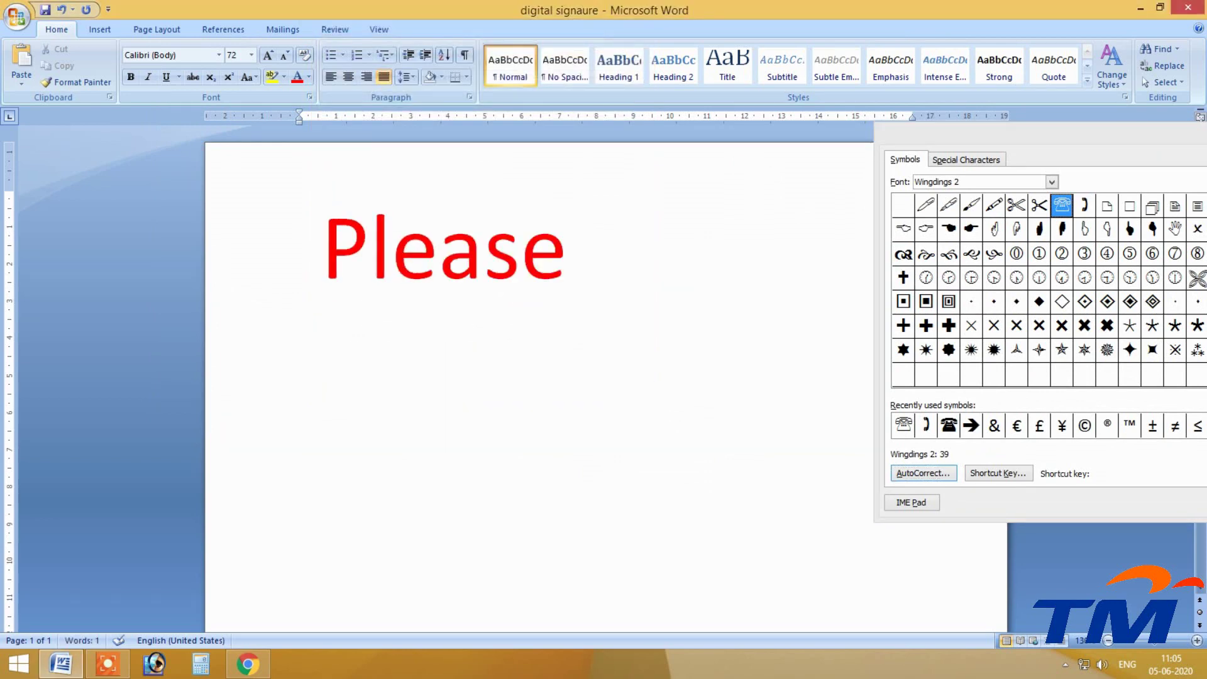
pyautogui.press('BackSpace')
pyautogui.press('BackSpace')
pyautogui.press('BackSpace')
pyautogui.press('BackSpace')
pyautogui.press('BackSpace')
pyautogui.press('BackSpace')
pyautogui.press('BackSpace')
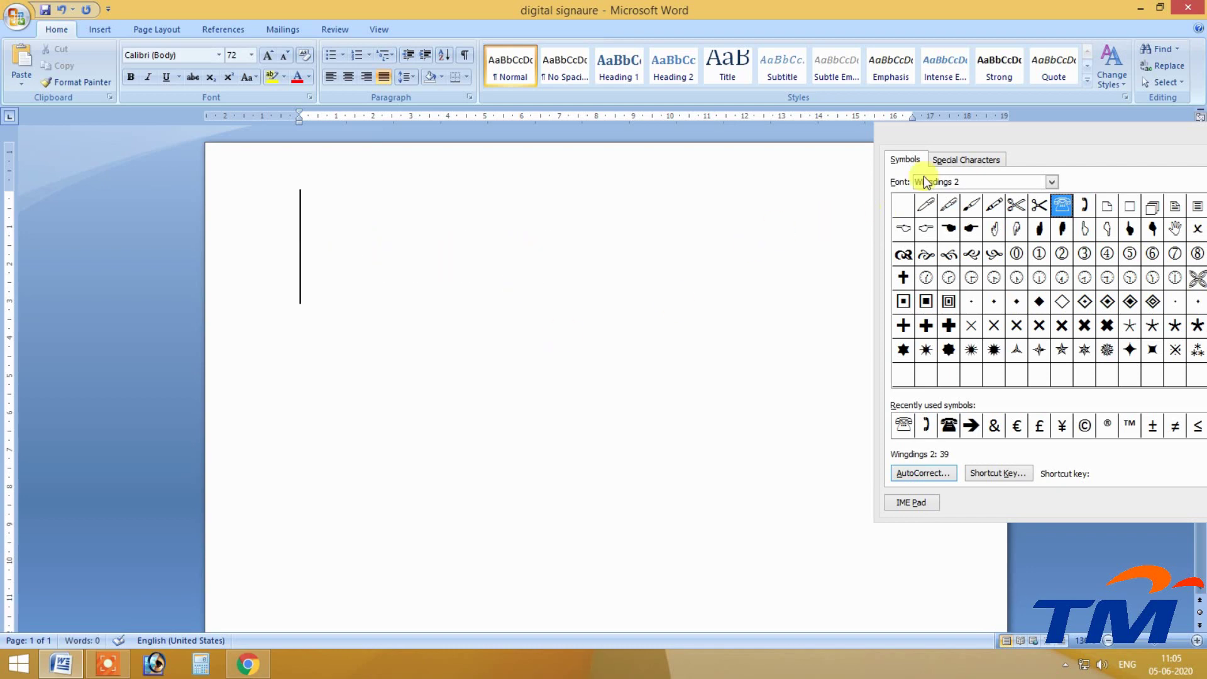
# Add an AutoCorrect entry replacing 'sry' with 'sorry'.
pyautogui.moveTo(980, 129); pyautogui.dragTo(566, 10)
pyautogui.moveTo(760, 18); pyautogui.dragTo(631, 16)
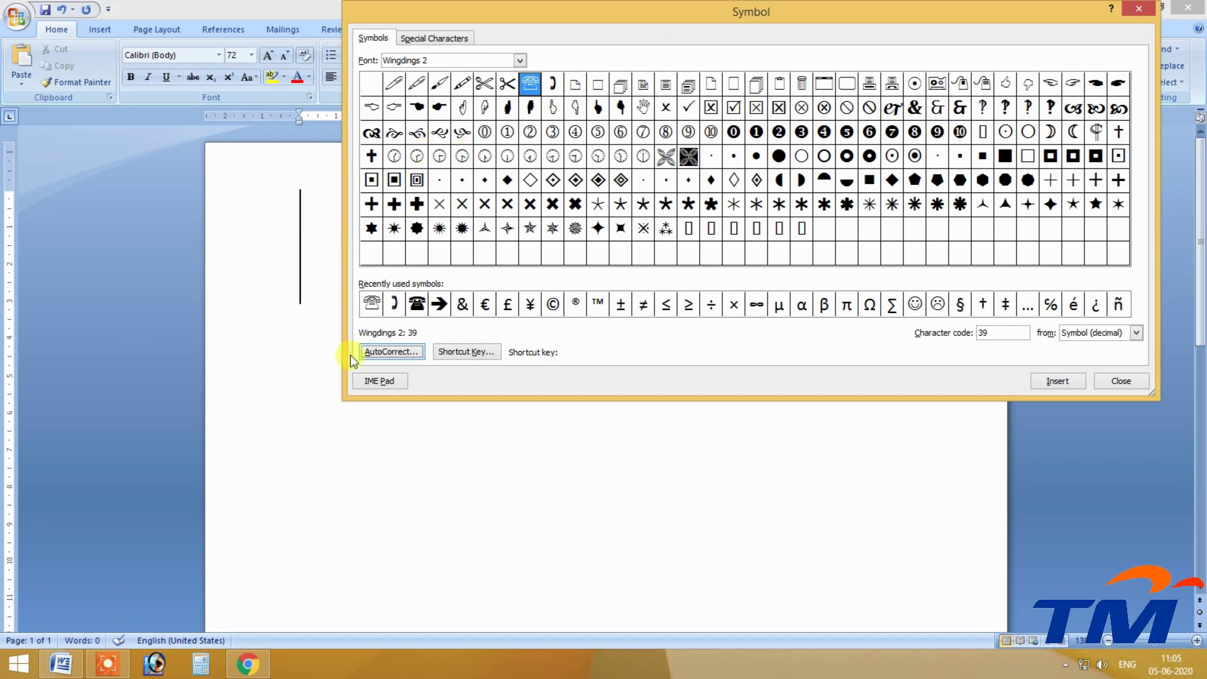
pyautogui.click(389, 351)
pyautogui.click(428, 215)
pyautogui.press('BackSpace')
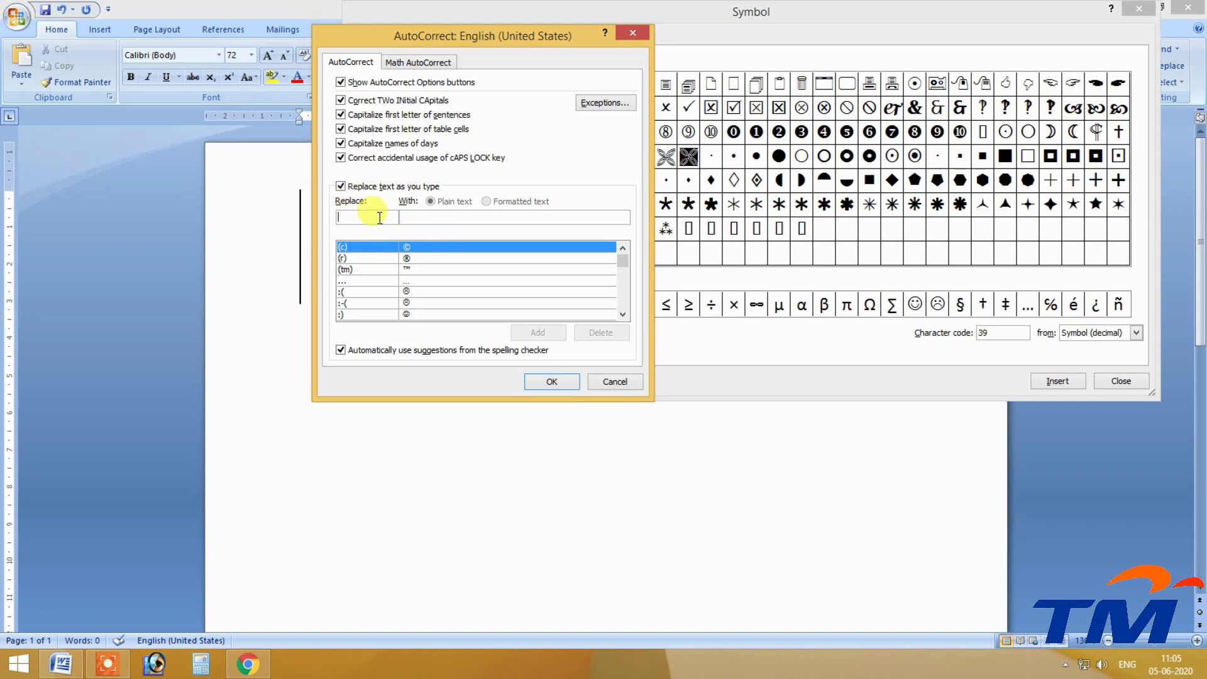
pyautogui.write('srysorry')
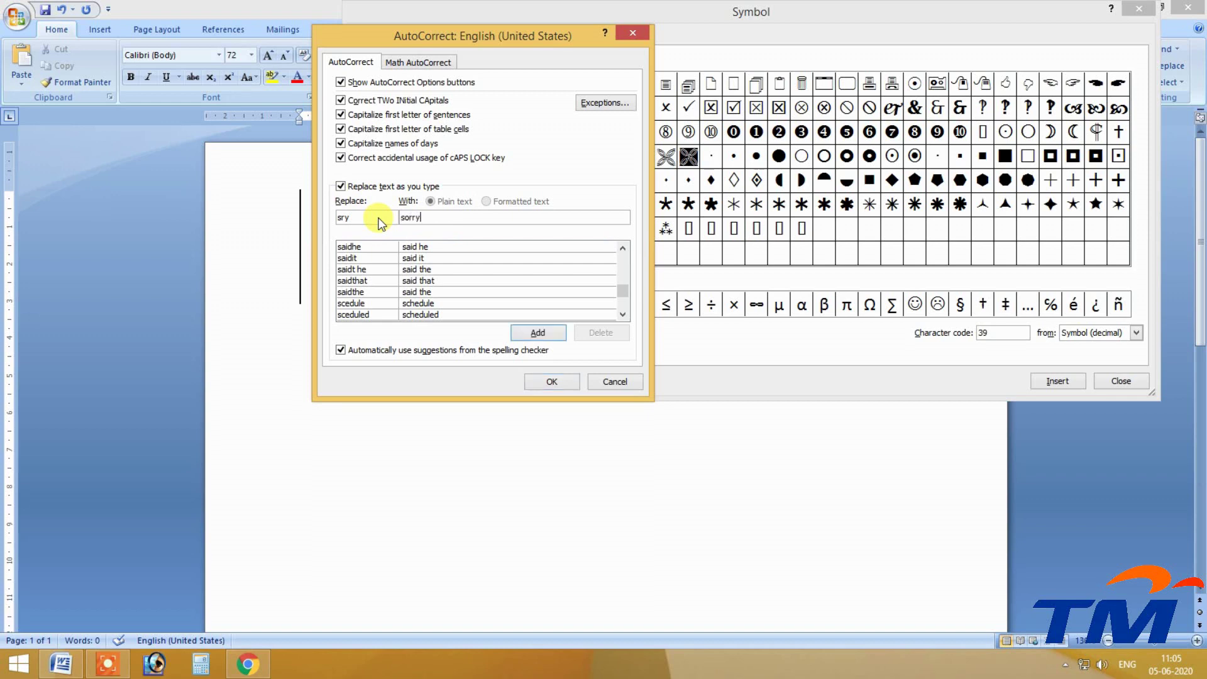
pyautogui.click(524, 349)
pyautogui.click(536, 332)
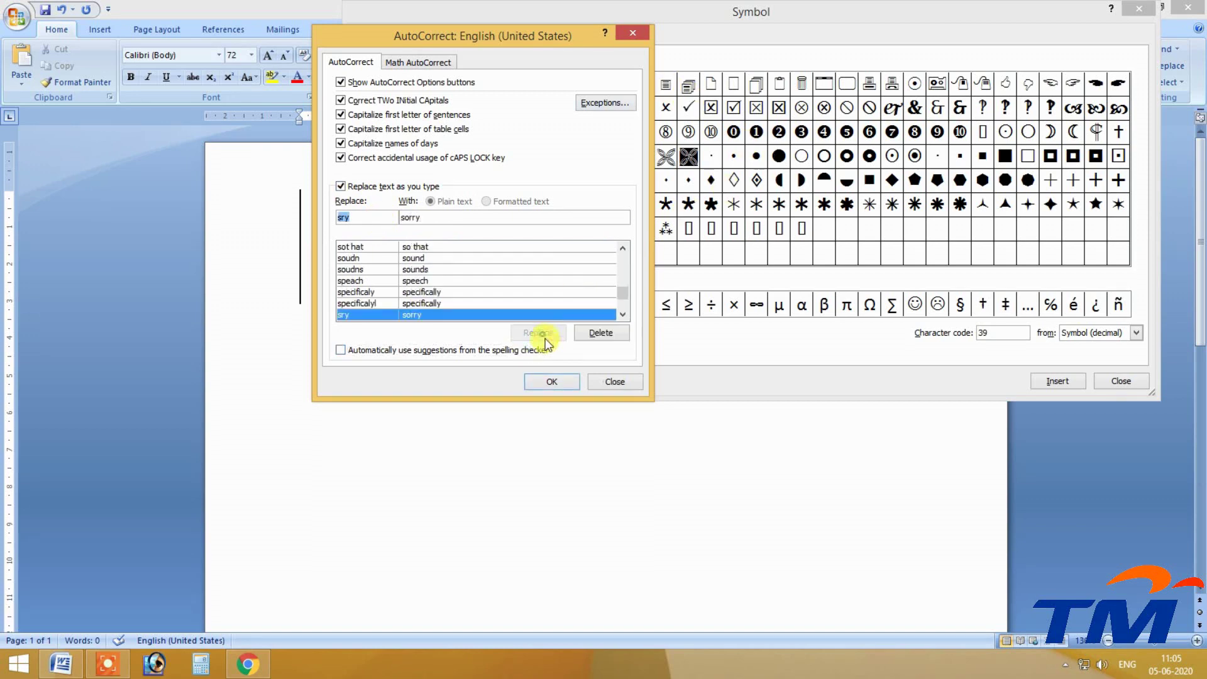
pyautogui.click(506, 350)
pyautogui.click(553, 383)
# Type 'sry' on the page to test it, then erase the resulting 'Sorry'.
pyautogui.click(323, 310)
pyautogui.write('sry')
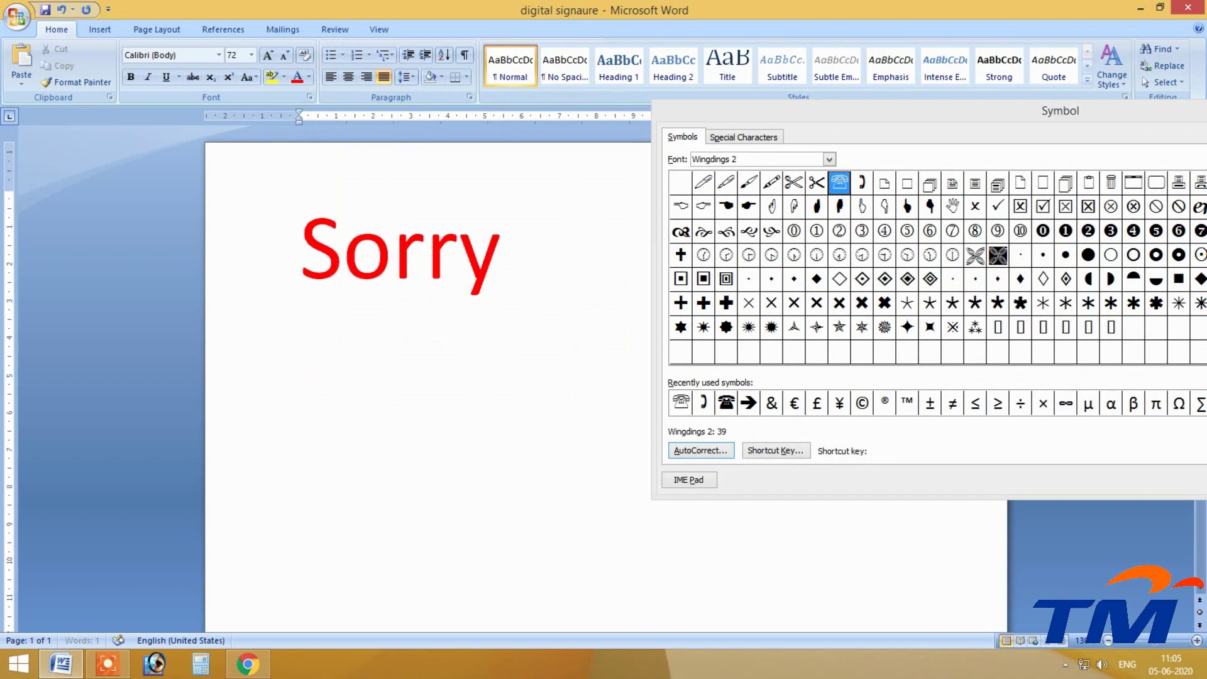
pyautogui.press('BackSpace')
pyautogui.press('BackSpace')
pyautogui.press('BackSpace')
pyautogui.press('BackSpace')
pyautogui.press('BackSpace')
pyautogui.press('BackSpace')
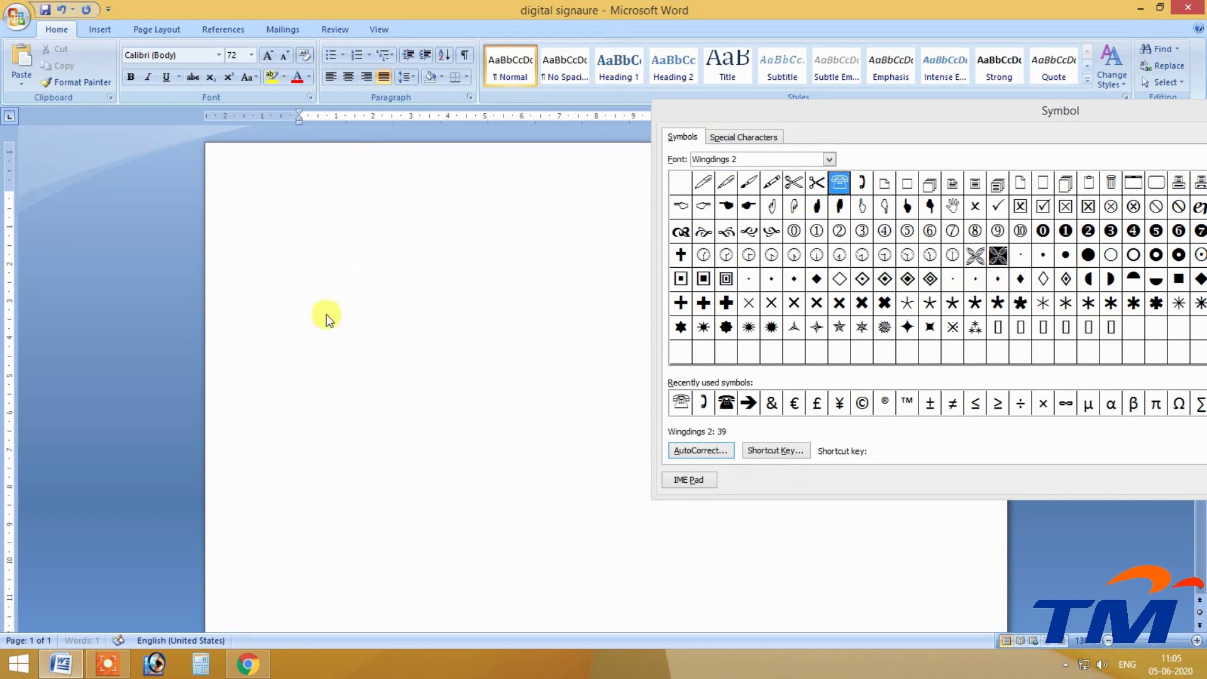
# Assign Alt+Ctrl+Shift+T as the telephone symbol's shortcut key in Customize Keyboard.
pyautogui.moveTo(907, 106); pyautogui.dragTo(766, 9)
pyautogui.click(621, 353)
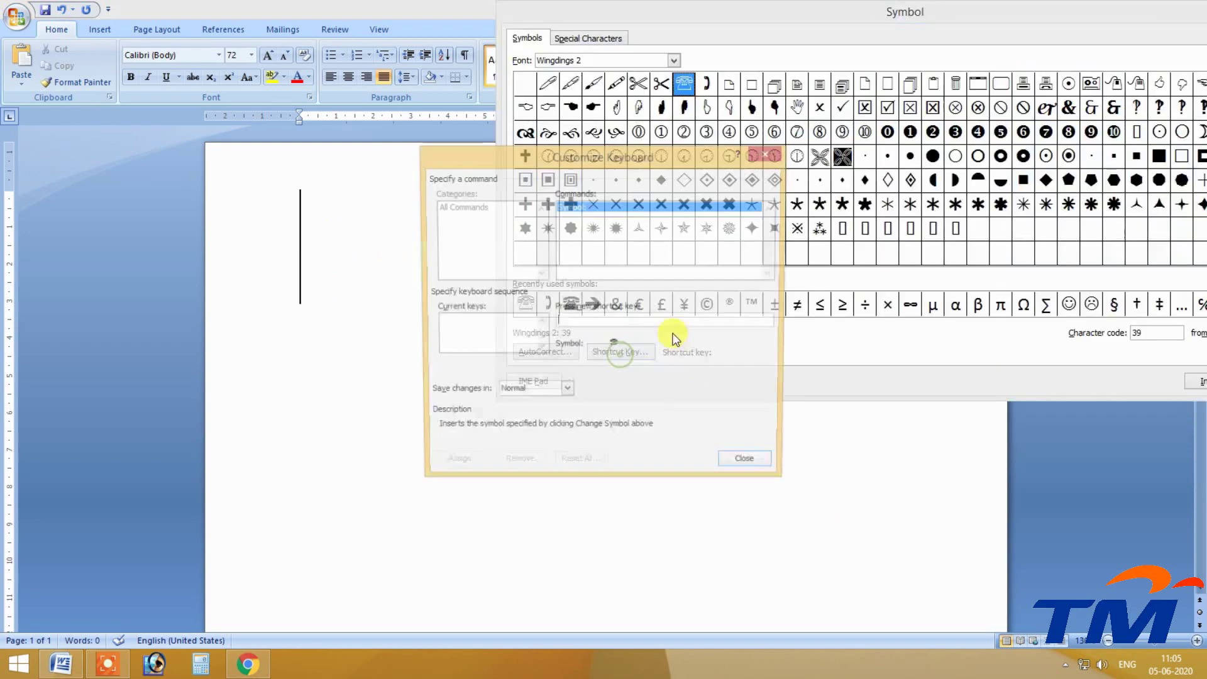
pyautogui.moveTo(573, 155); pyautogui.dragTo(448, 101)
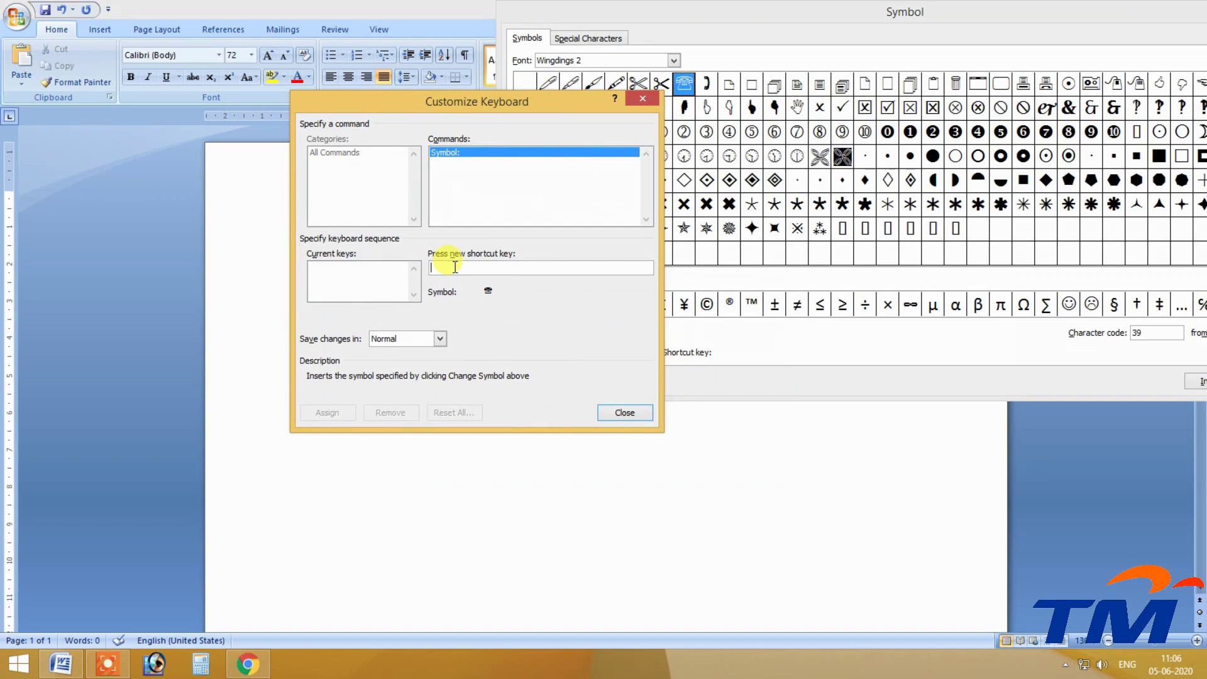
pyautogui.click(340, 266)
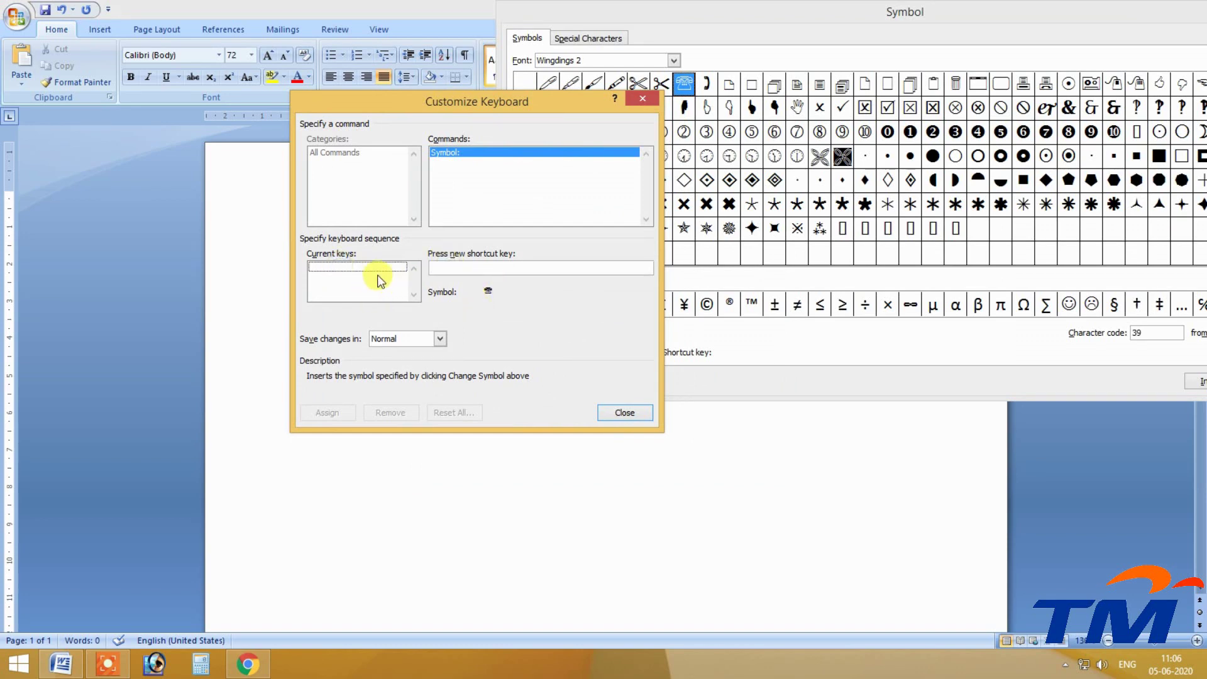
pyautogui.click(461, 268)
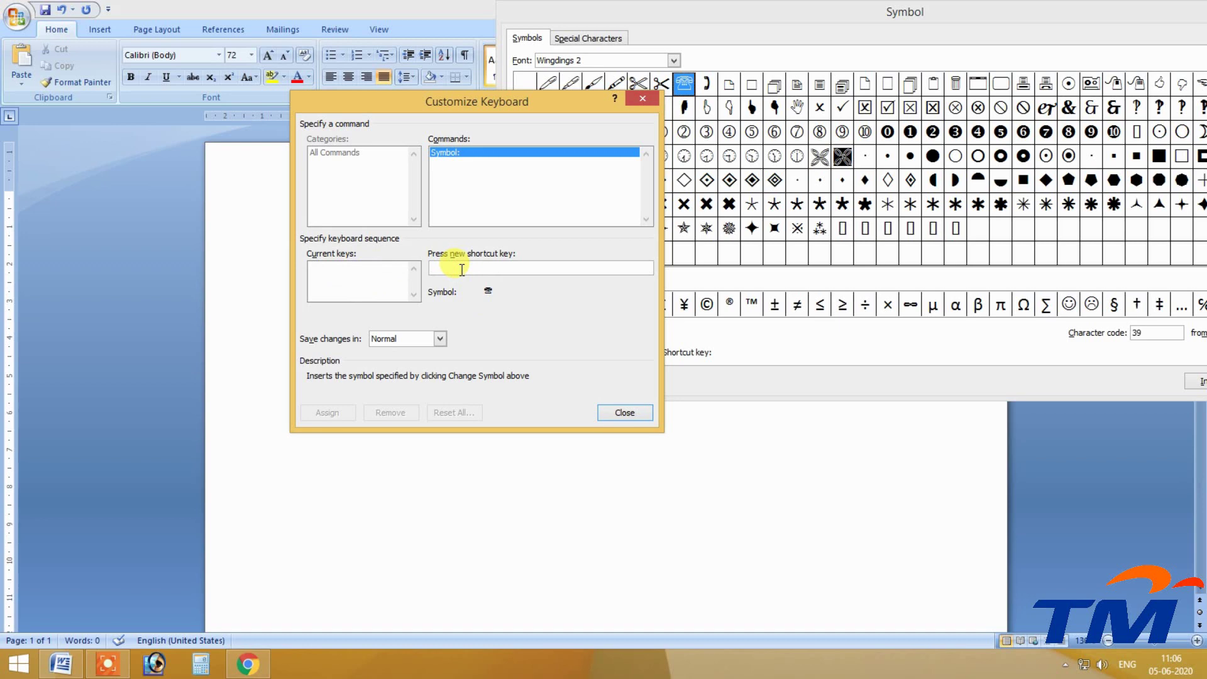
pyautogui.hotkey('ctrl', 'alt', 'shift', 't')
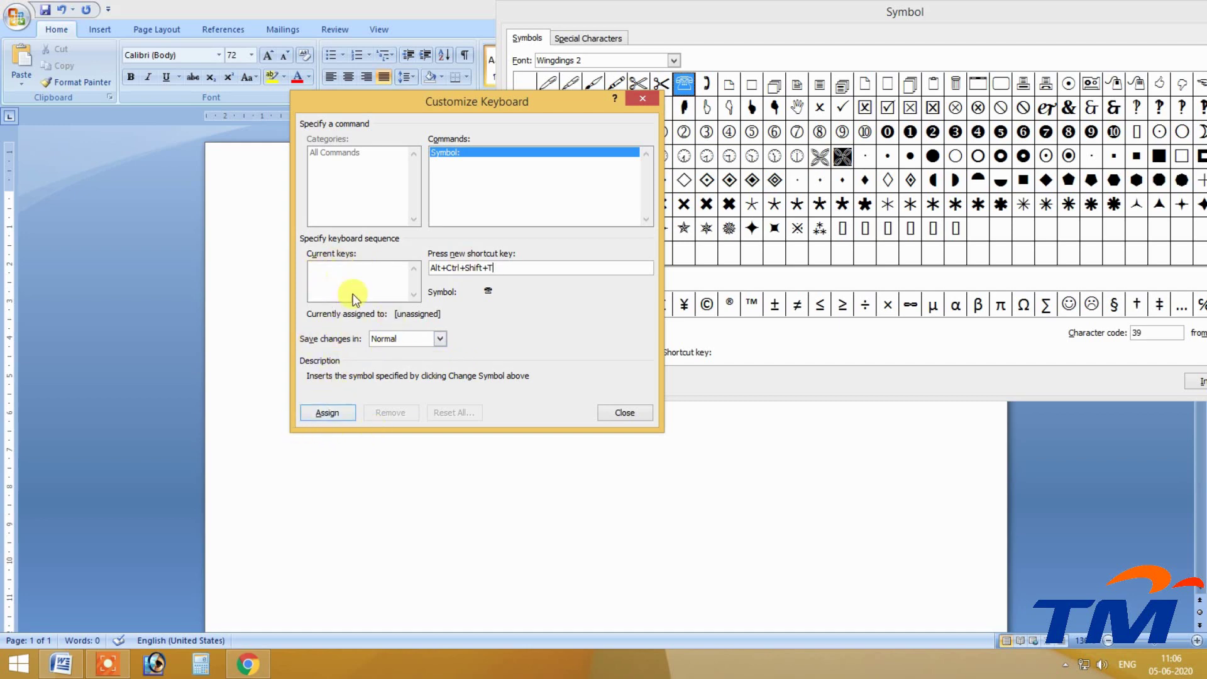
pyautogui.click(330, 410)
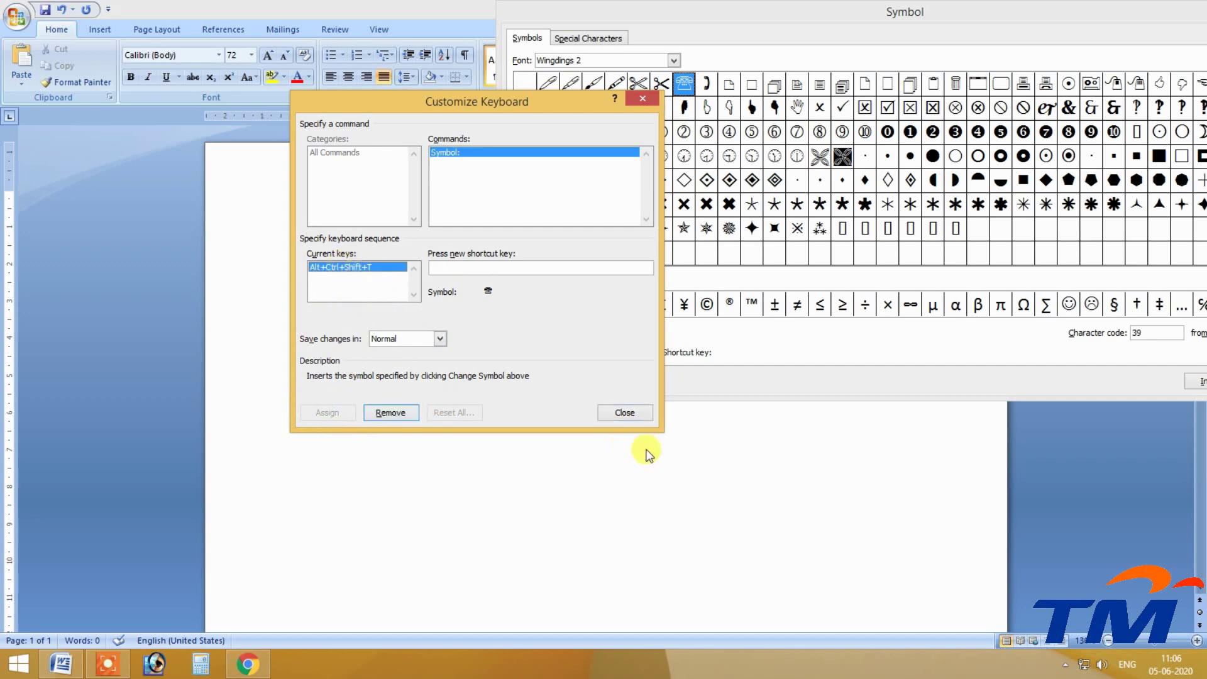
pyautogui.click(624, 413)
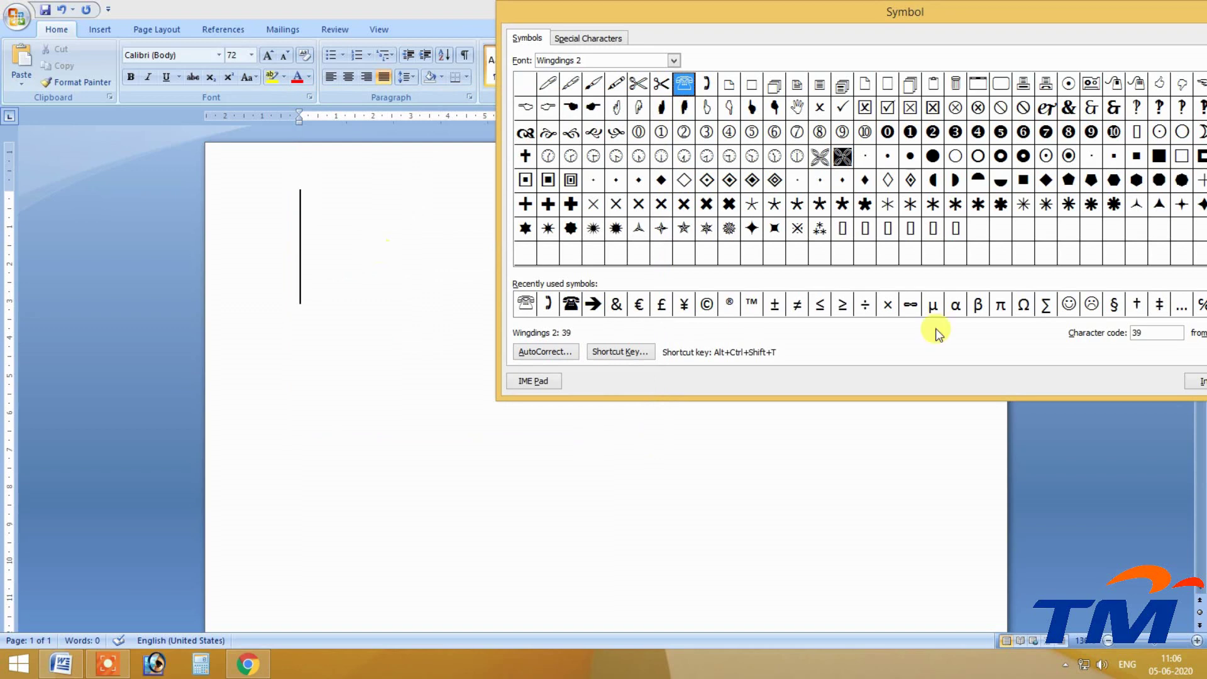
# Insert red telephones with Alt+Ctrl+Shift+T across four rows, pressing Enter between rows.
pyautogui.click(363, 315)
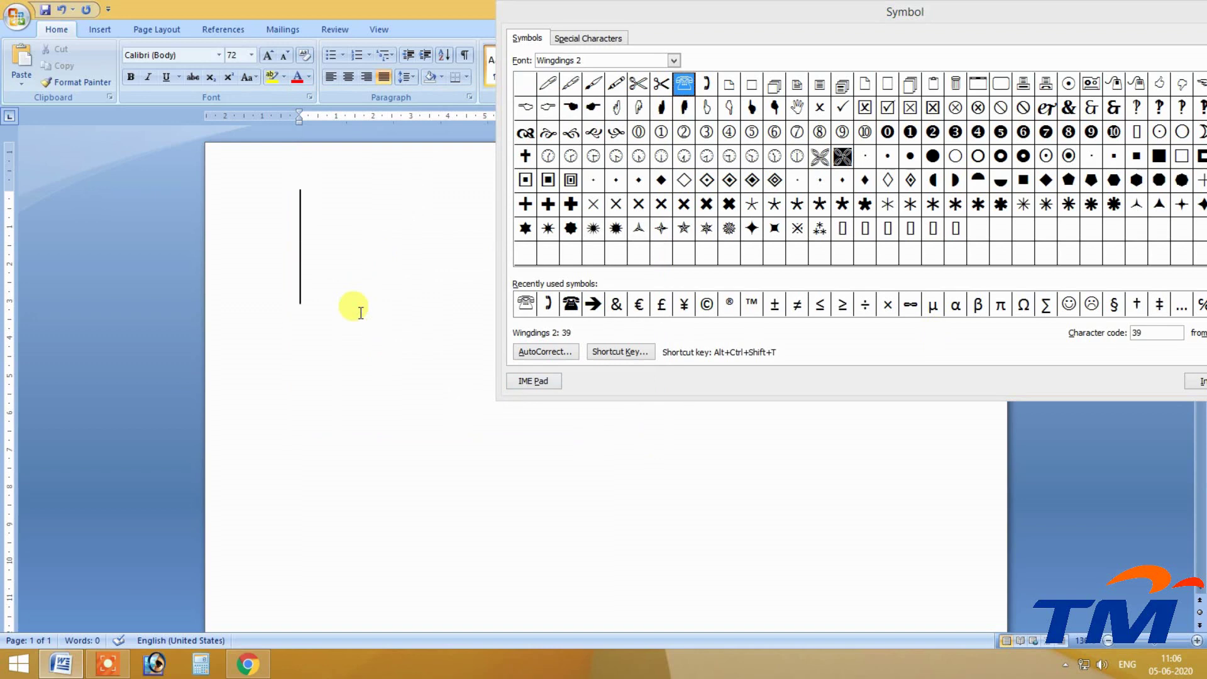
pyautogui.hotkey('ctrl', 'alt', 'shift', 't')
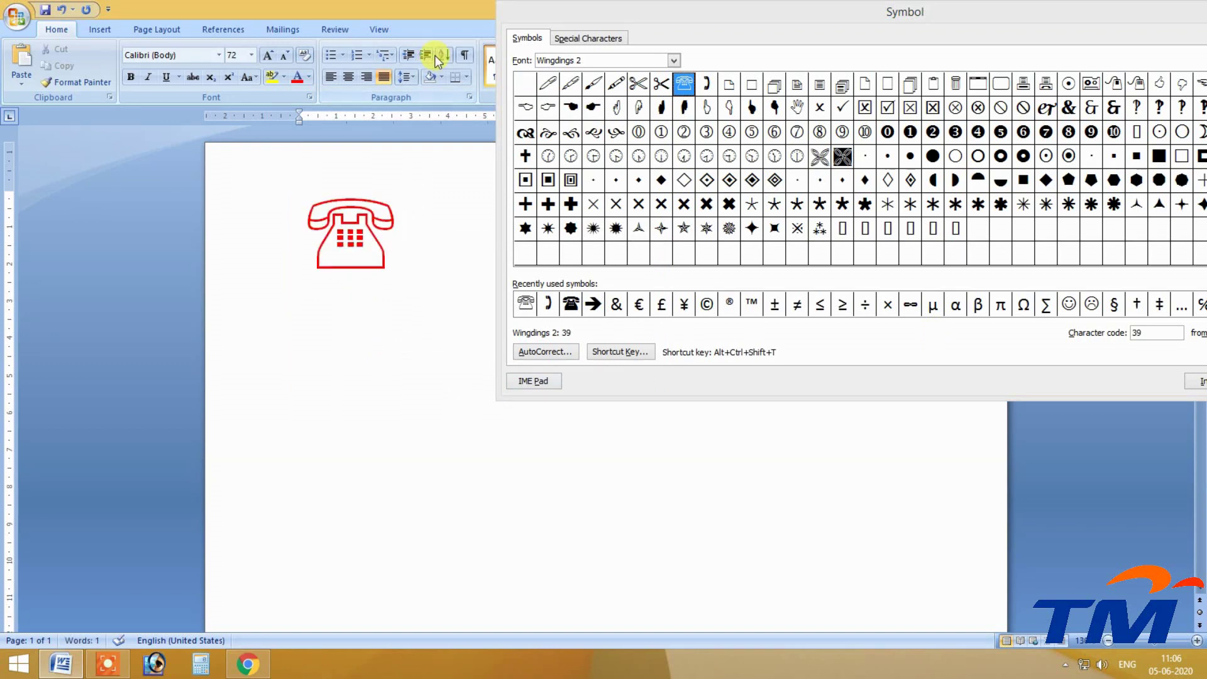
pyautogui.hotkey('ctrl', 'alt', 'shift', 't')
pyautogui.press('Return')
pyautogui.hotkey('ctrl', 'alt', 'shift', 't')
pyautogui.hotkey('ctrl', 'alt', 'shift', 't')
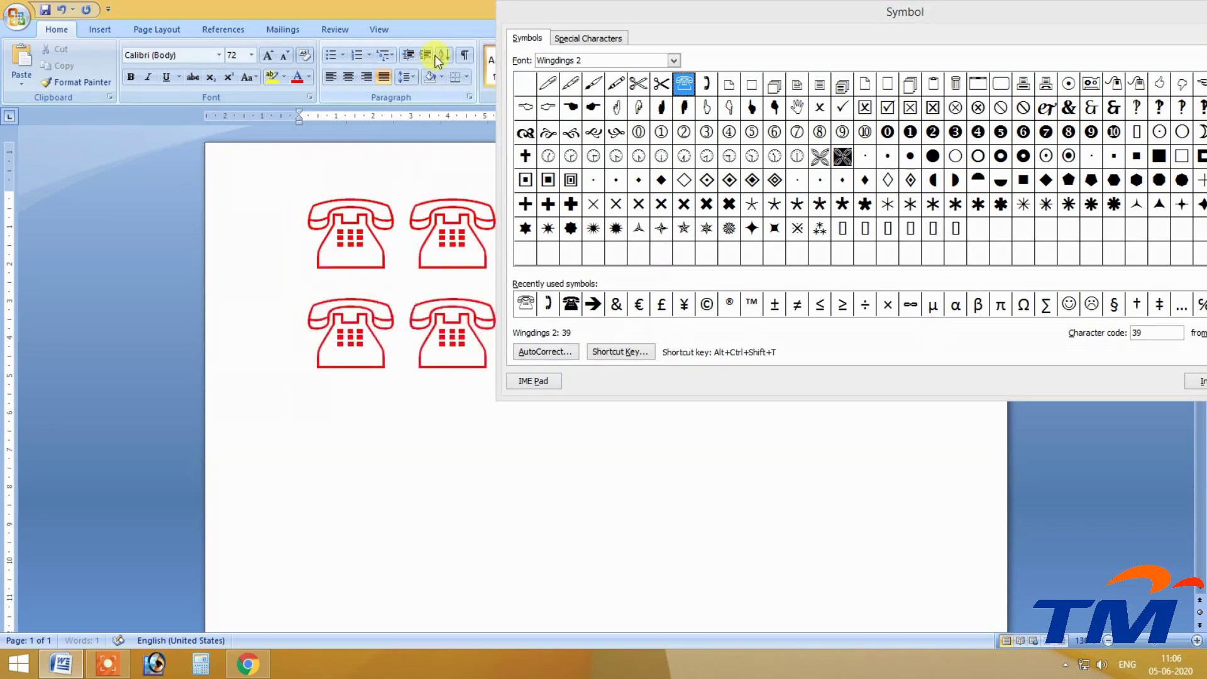
pyautogui.press('Return')
pyautogui.hotkey('ctrl', 'alt', 'shift', 't')
pyautogui.hotkey('ctrl', 'alt', 'shift', 't')
pyautogui.hotkey('ctrl', 'alt', 'shift', 't')
pyautogui.hotkey('ctrl', 'alt', 'shift', 't')
pyautogui.hotkey('ctrl', 'alt', 'shift', 't')
pyautogui.press('Return')
pyautogui.hotkey('ctrl', 'alt', 'shift', 't')
pyautogui.hotkey('ctrl', 'alt', 'shift', 't')
pyautogui.hotkey('ctrl', 'alt', 'shift', 't')
pyautogui.hotkey('ctrl', 'alt', 'shift', 't')
pyautogui.hotkey('ctrl', 'alt', 'shift', 't')
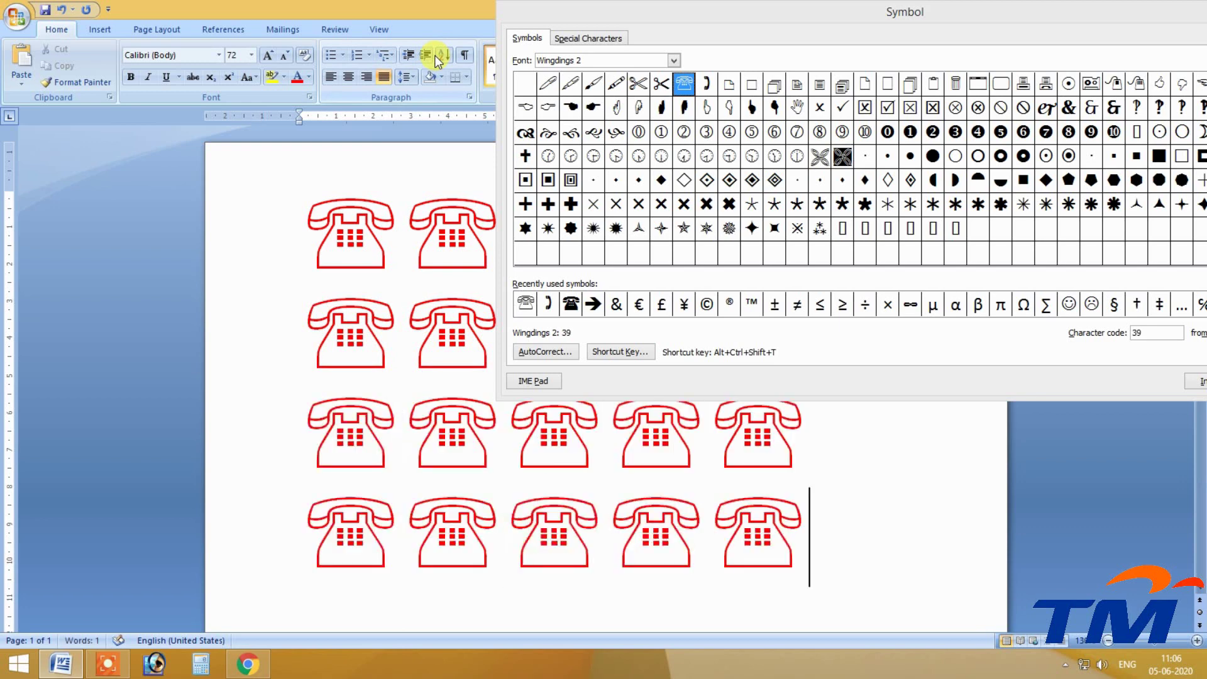
pyautogui.moveTo(1056, 18); pyautogui.dragTo(741, 74)
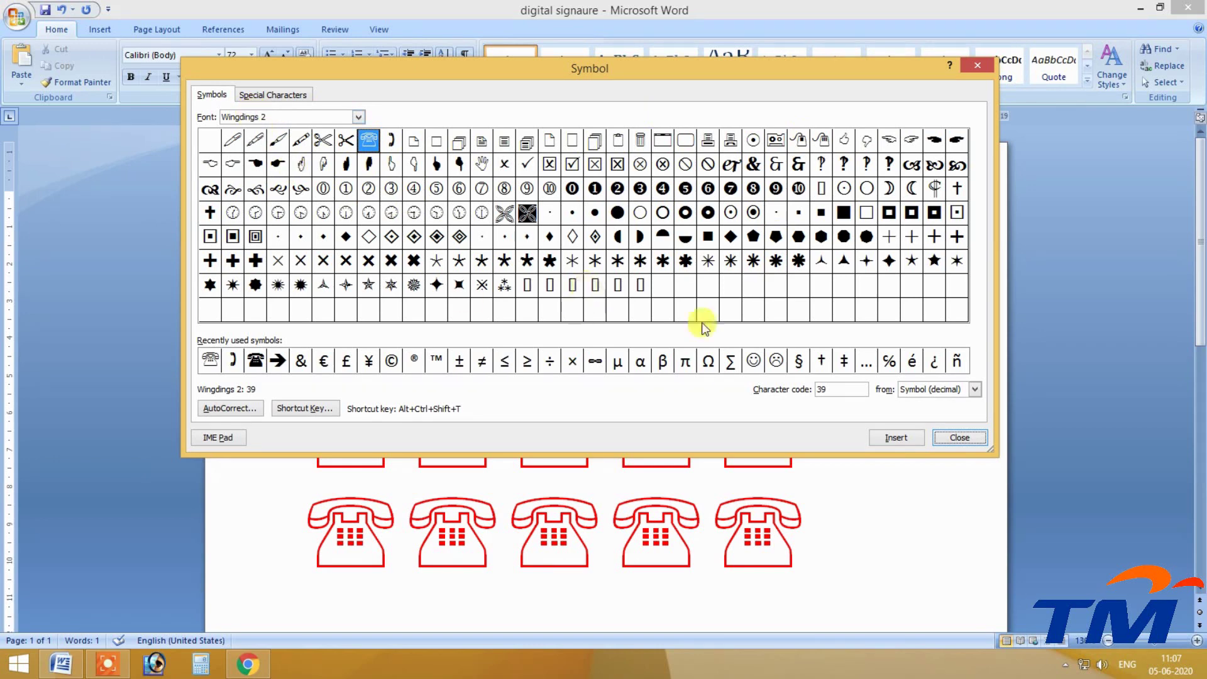
pyautogui.click(917, 391)
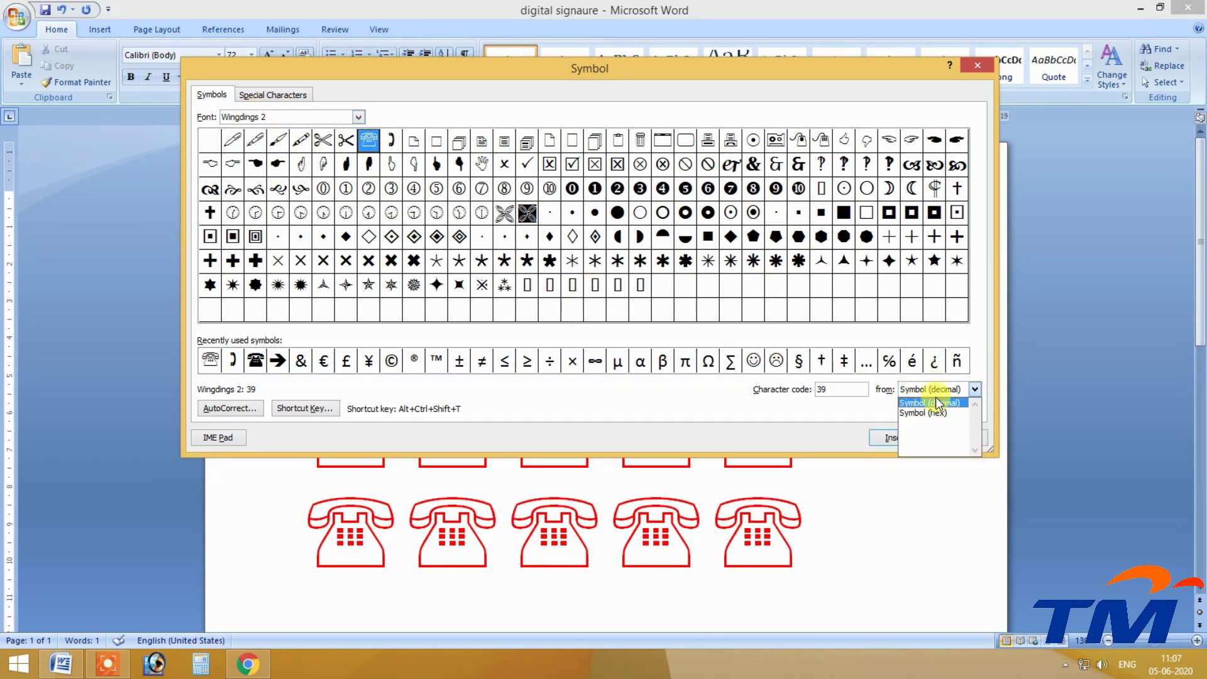
pyautogui.click(929, 412)
pyautogui.click(936, 393)
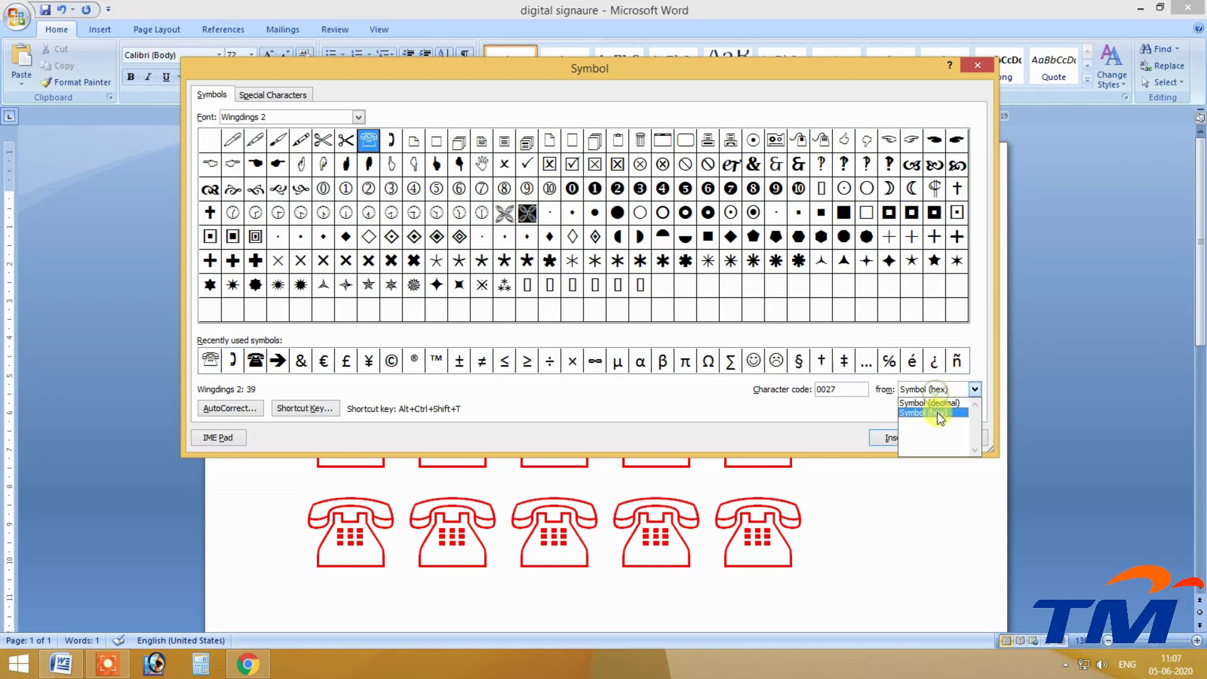
pyautogui.click(930, 403)
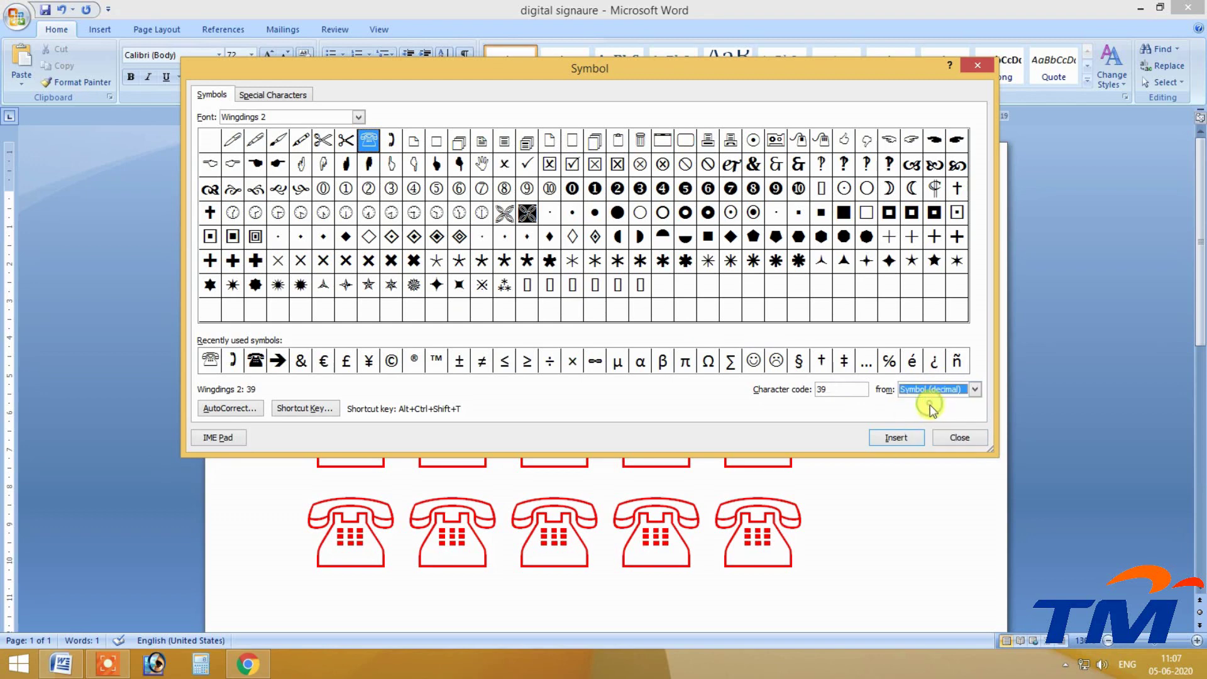
pyautogui.click(838, 392)
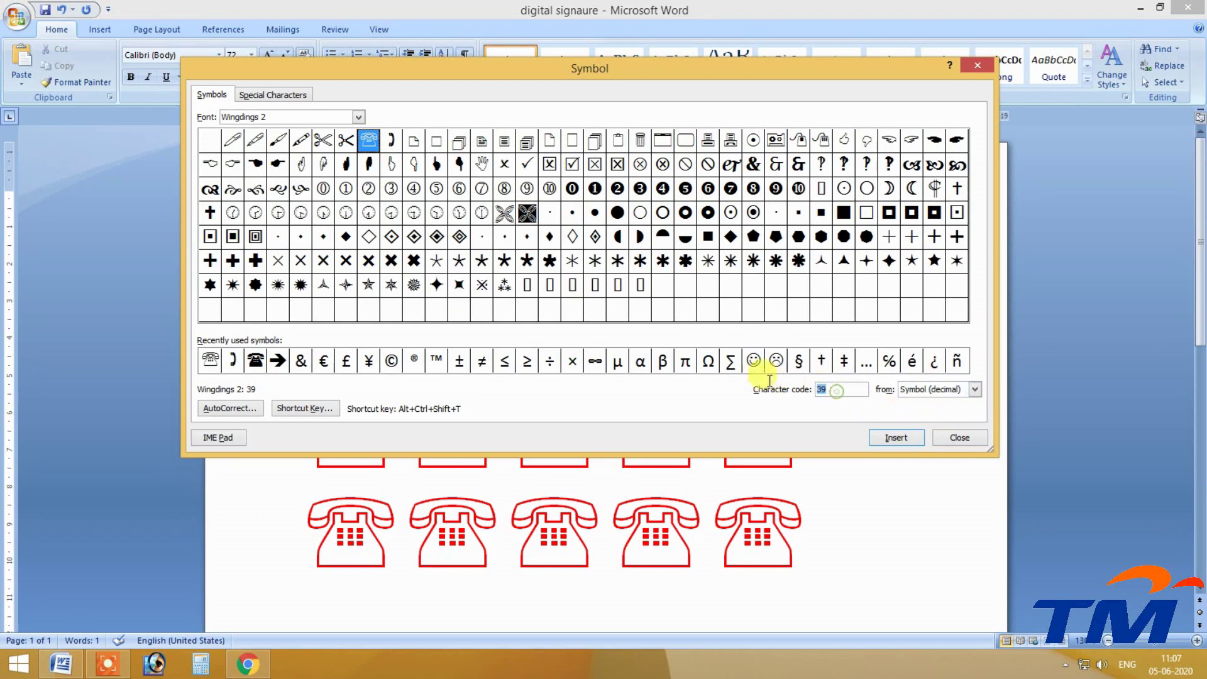
pyautogui.doubleClick(825, 389)
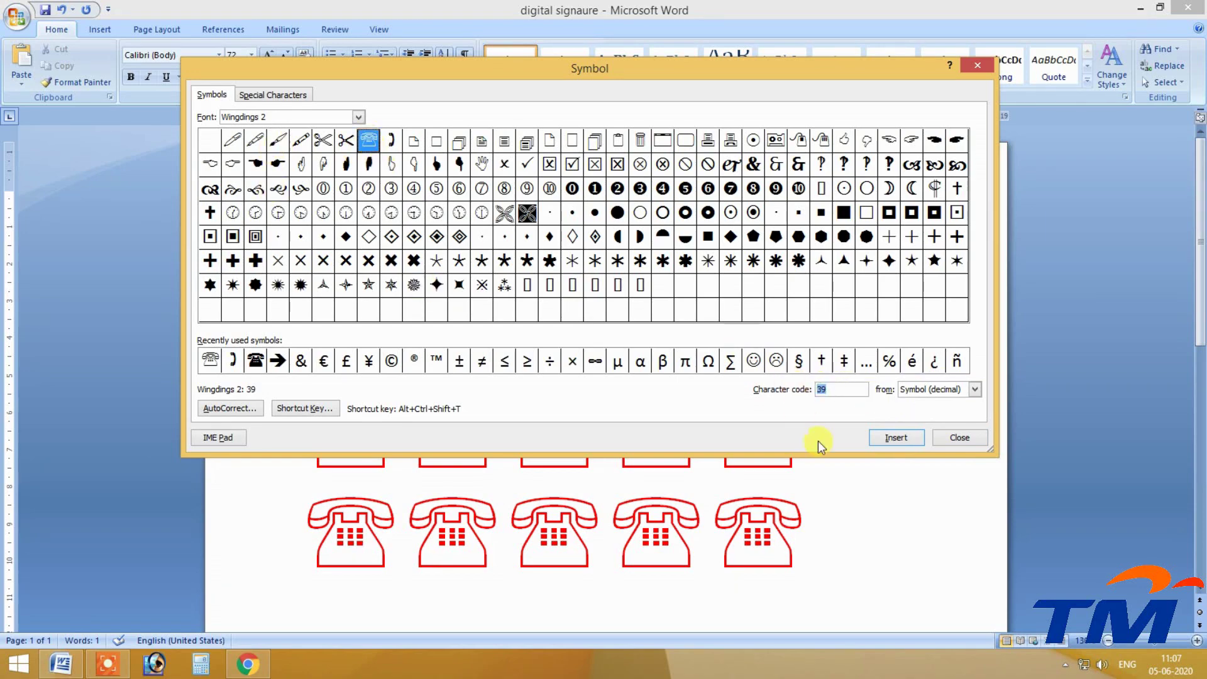
# Delete all the telephones with Ctrl+A and set the font to Wingdings 2.
pyautogui.click(960, 437)
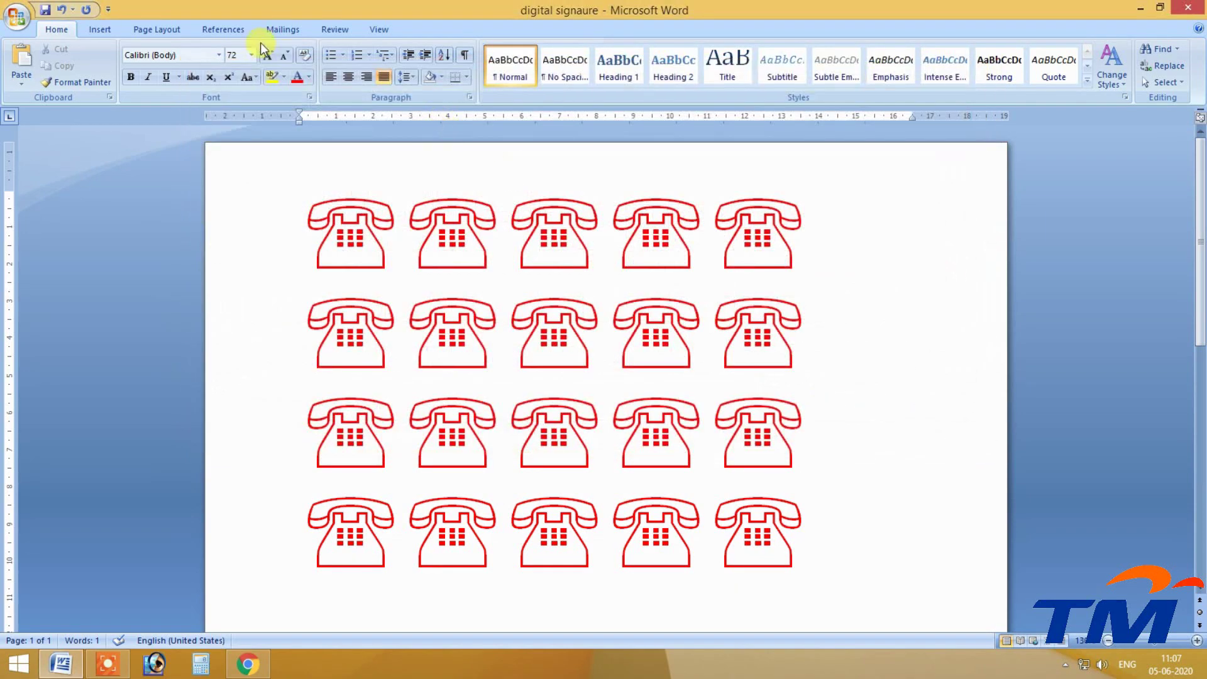
pyautogui.hotkey('ctrl', 'a')
pyautogui.press('Delete')
pyautogui.click(219, 55)
pyautogui.scroll(-20, 327, 440)
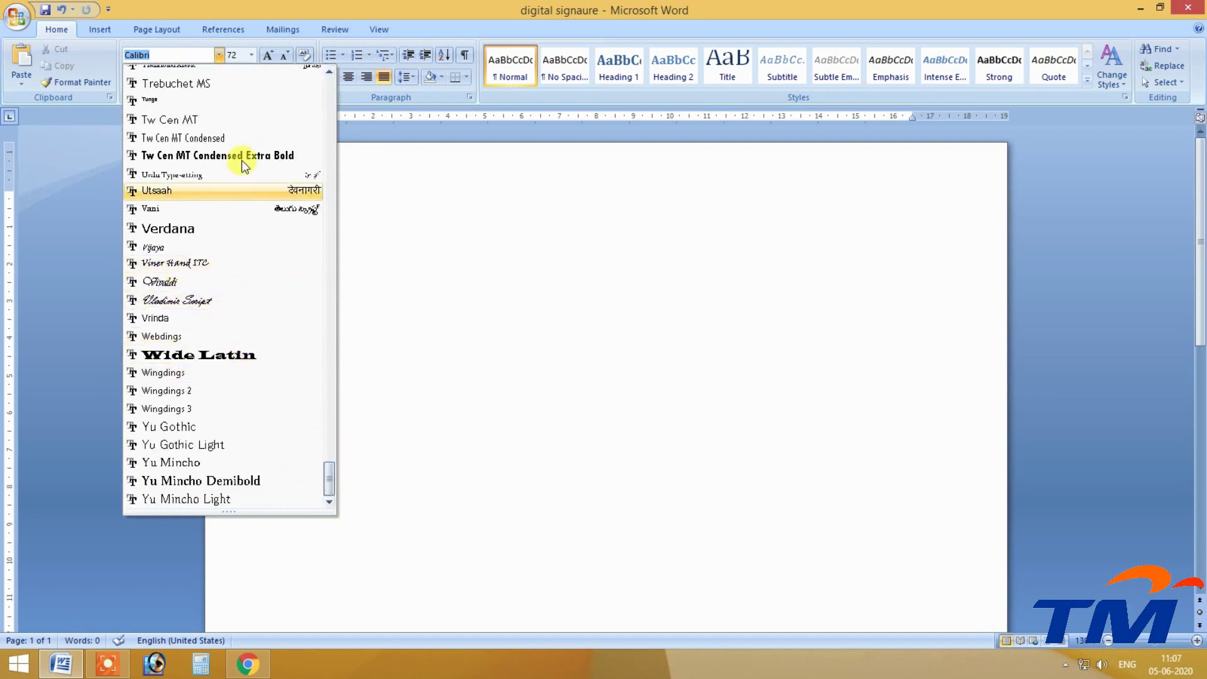
pyautogui.click(180, 391)
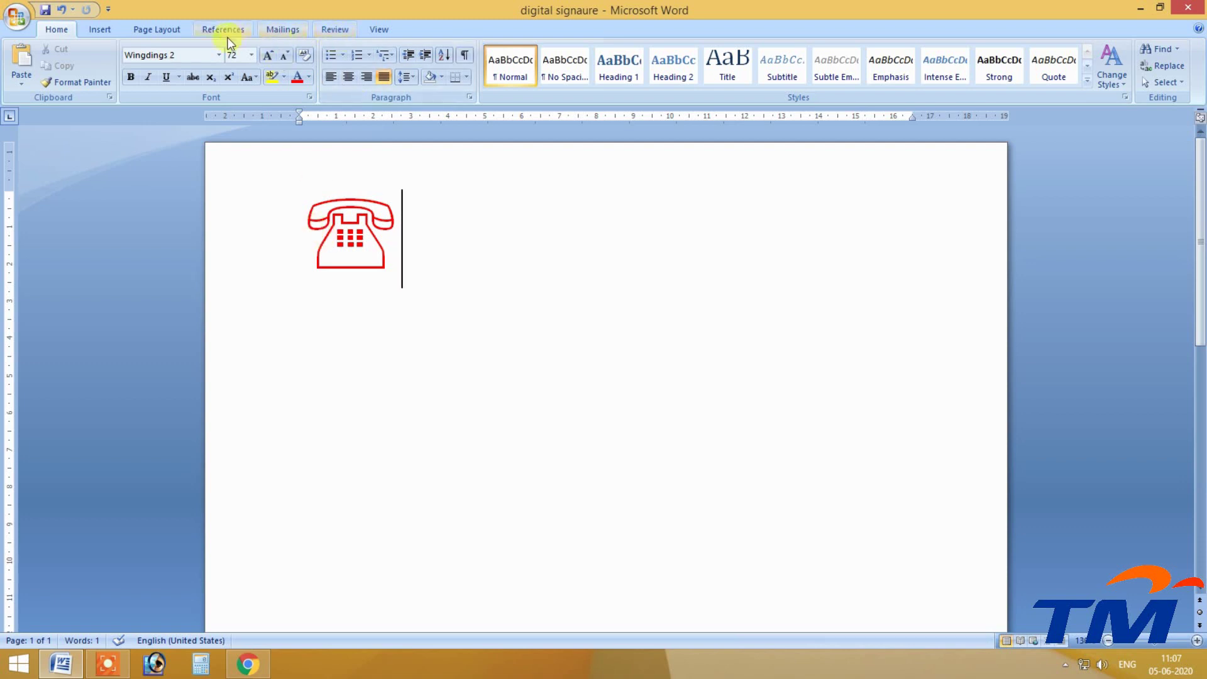
# Select the line holding the lone red telephone and delete it.
pyautogui.click(105, 29)
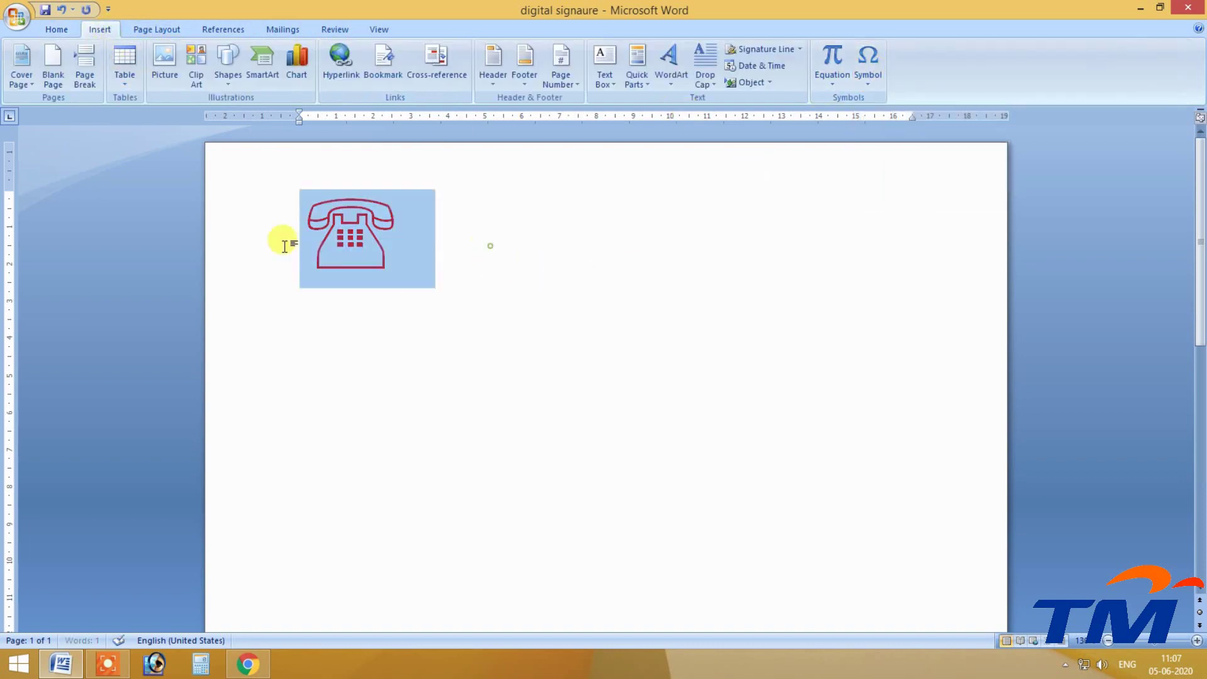
pyautogui.click(221, 247)
pyautogui.press('Delete')
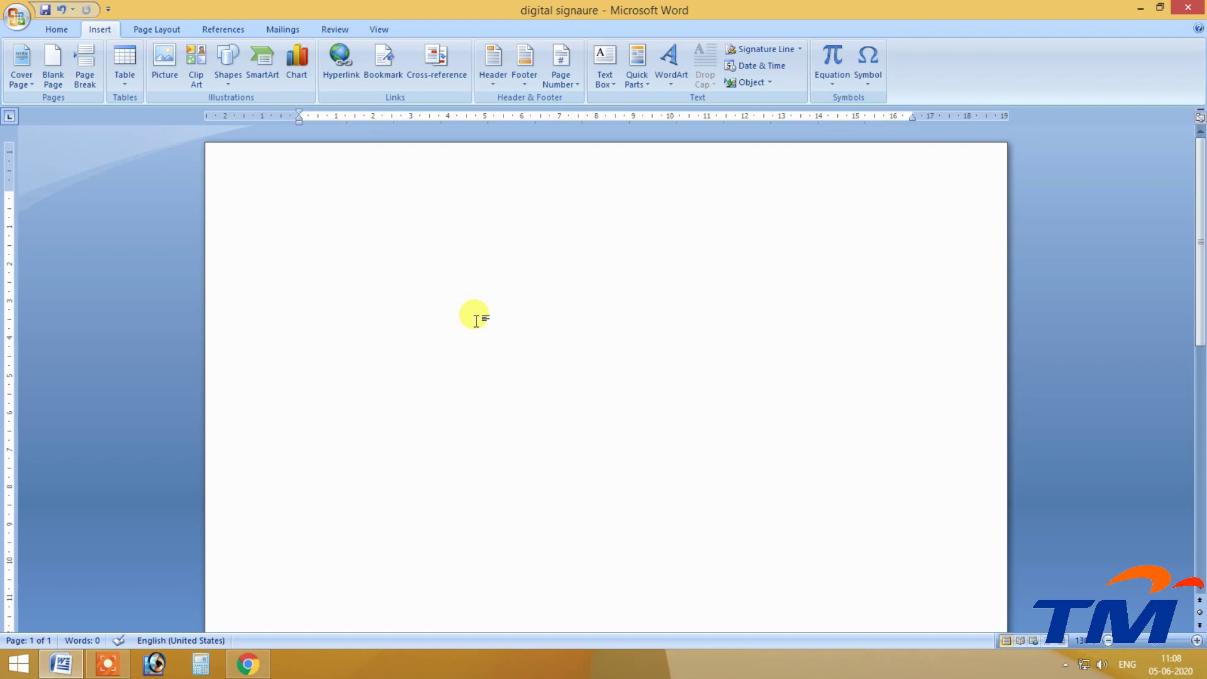
pyautogui.click(107, 664)
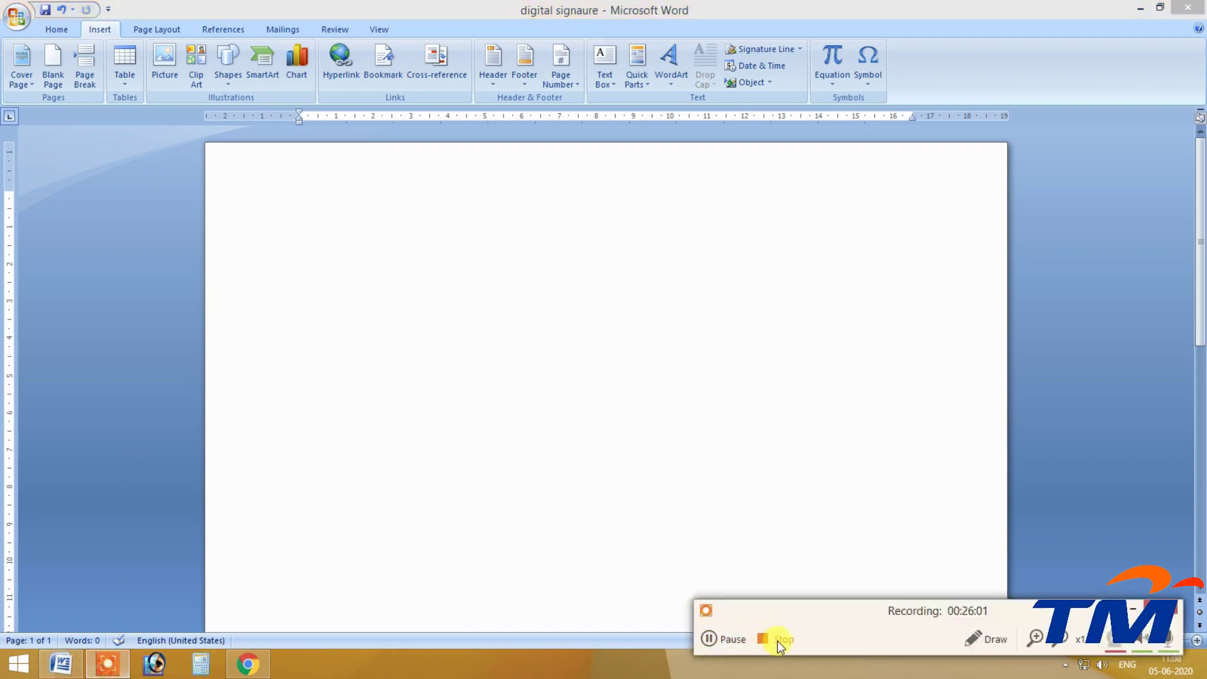